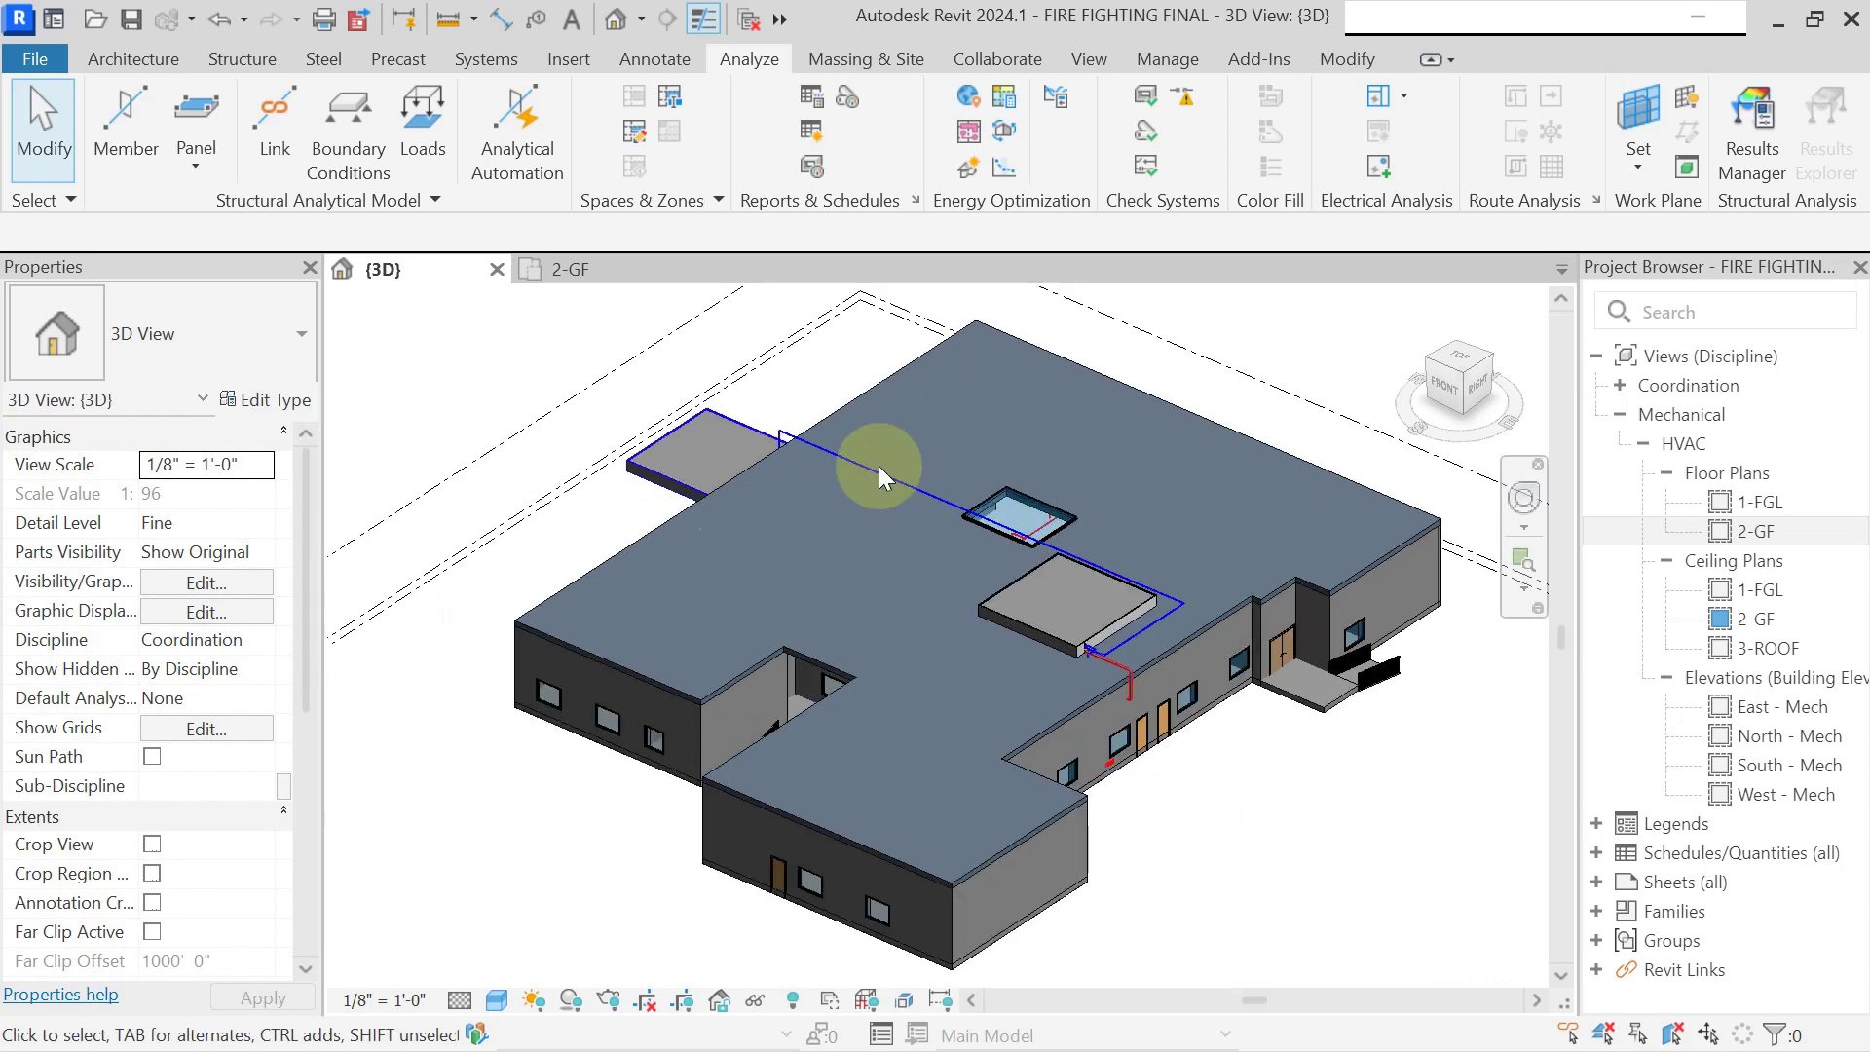
Show the 3D view in Wireframe to examine the piping inside the building, and return the view to Shaded.
middle_click_drag(615, 641, 1049, 446, "shift")
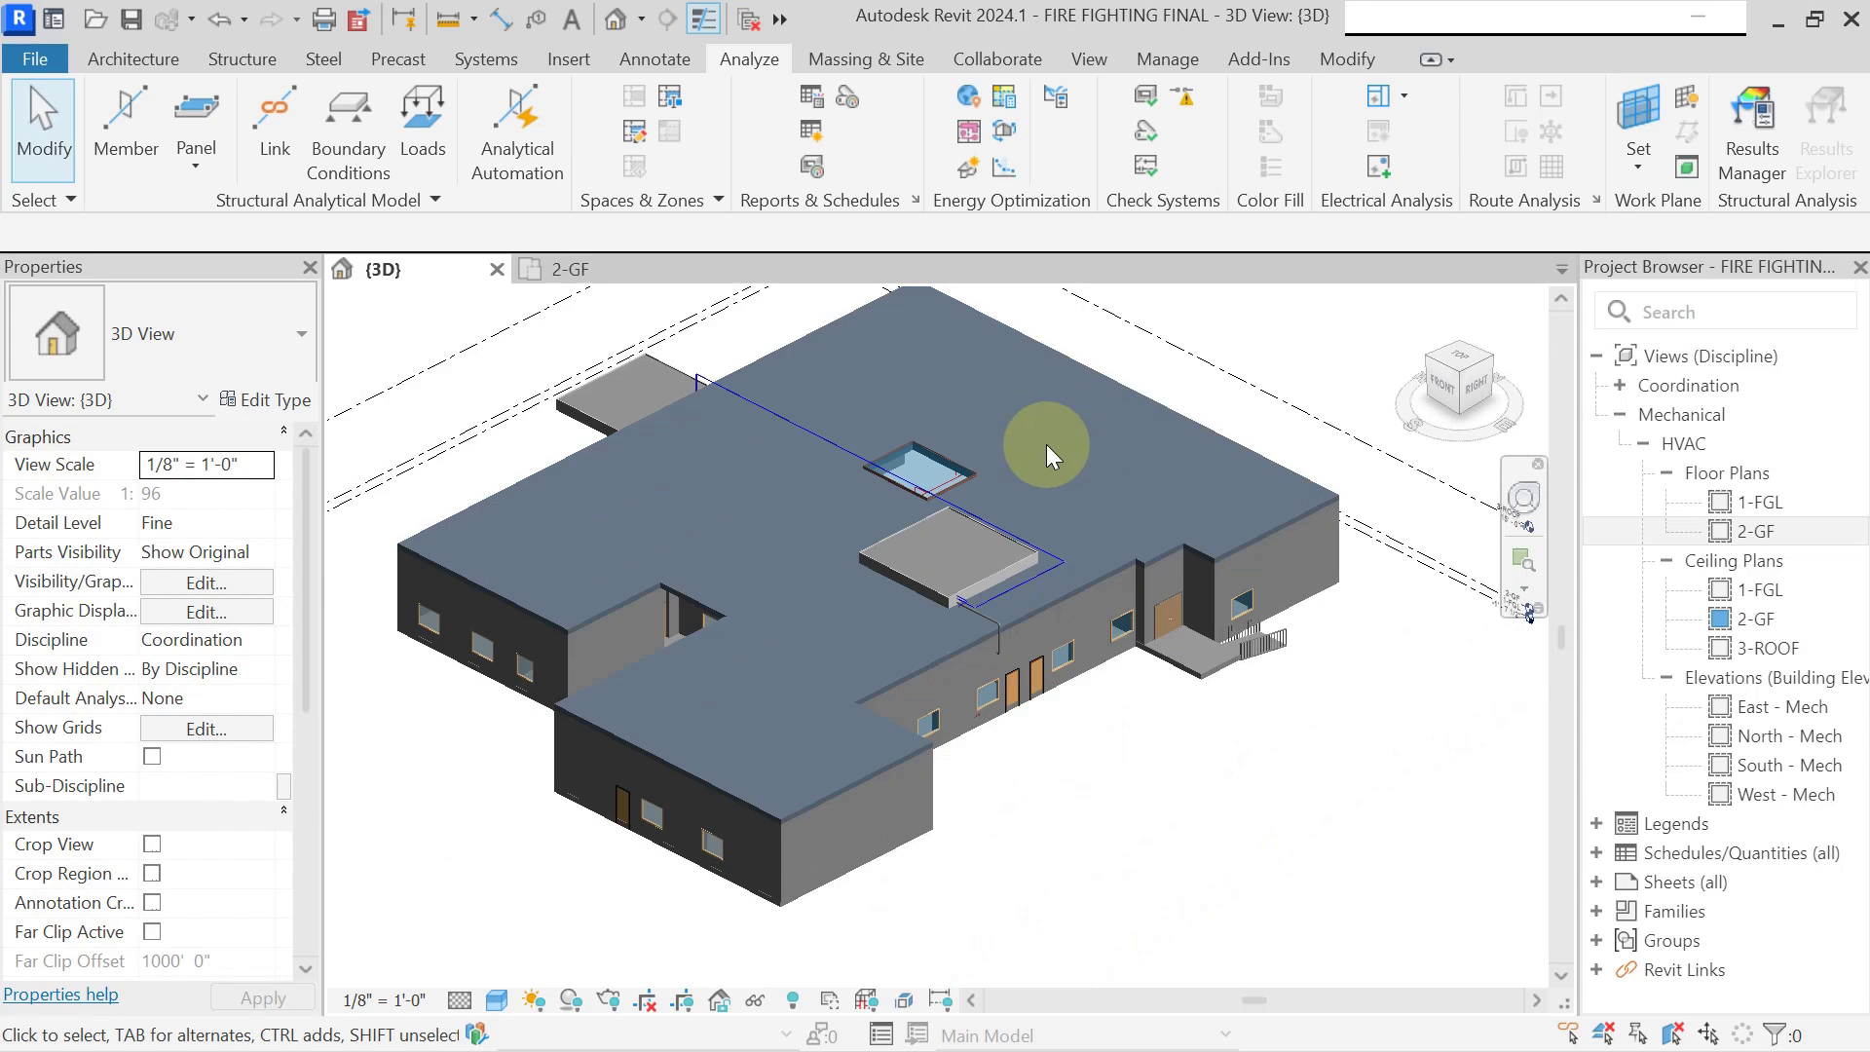
left_click(499, 1000)
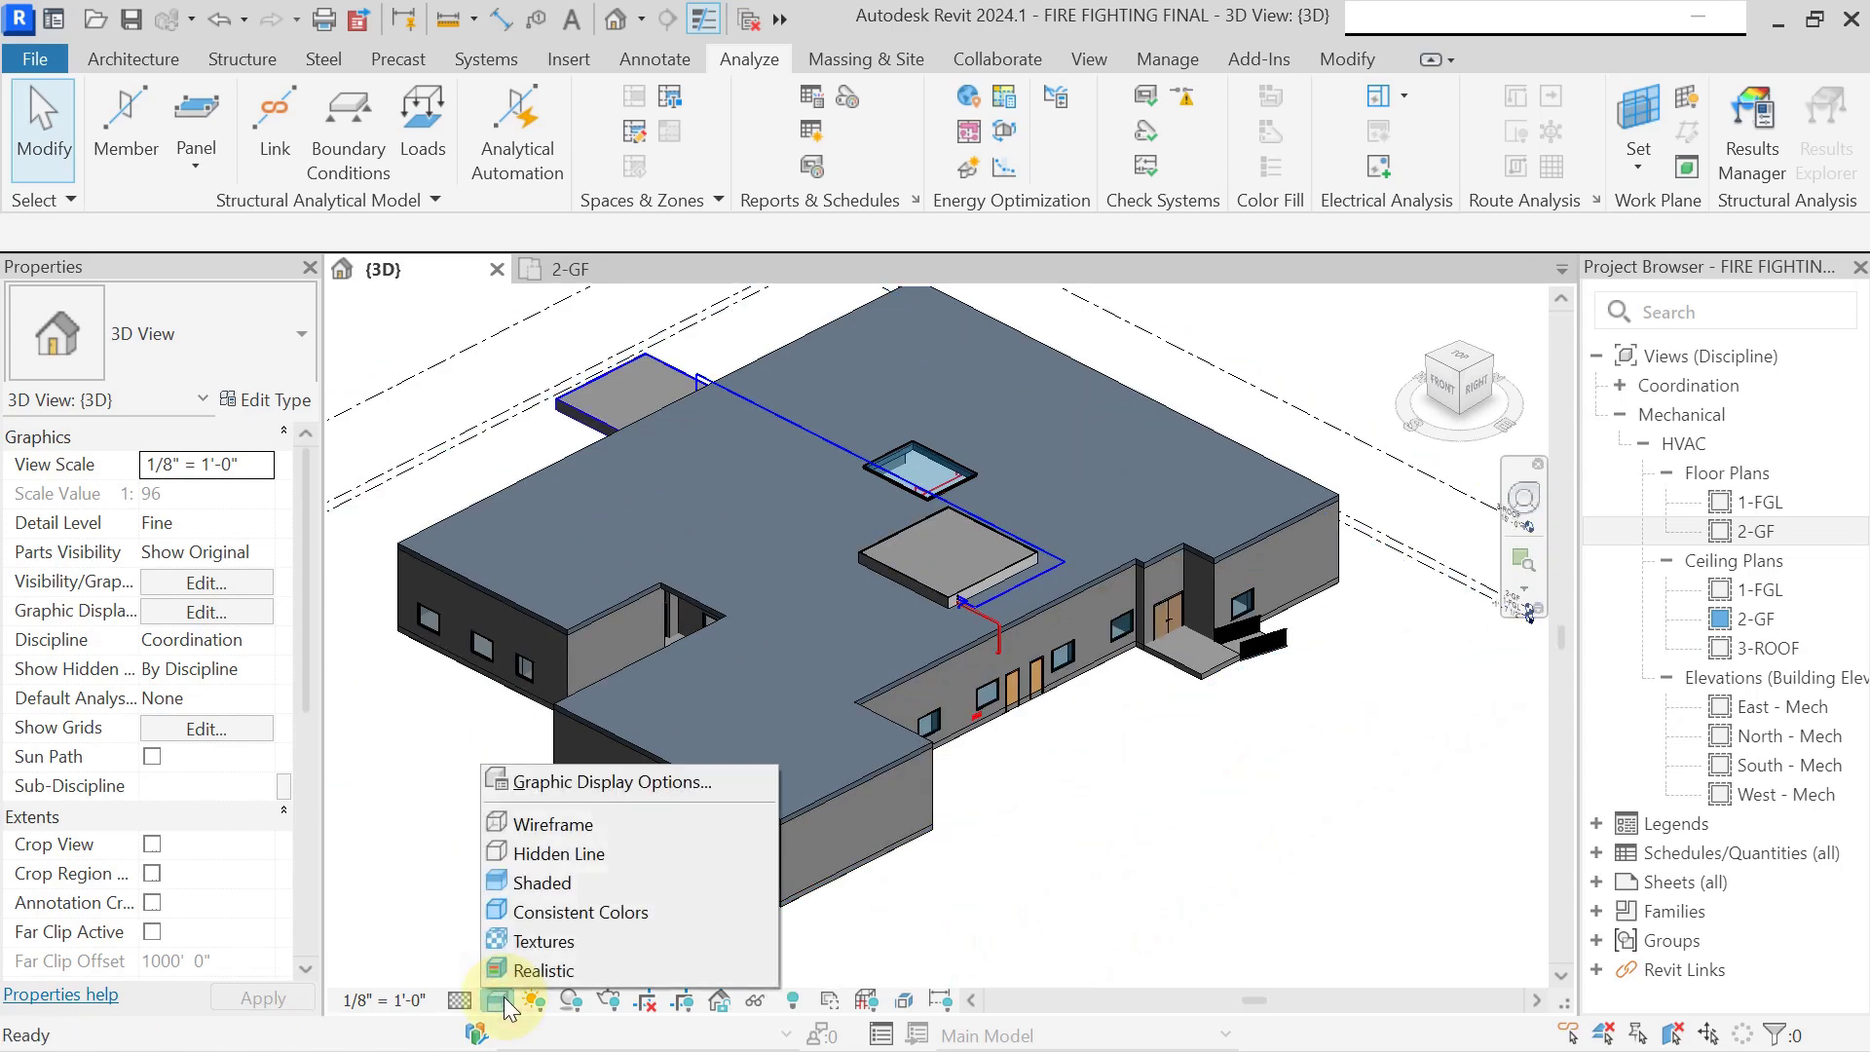
left_click(557, 824)
scroll(826, 513, "up", 4)
scroll(814, 535, "up", 4)
scroll(517, 530, "up", 3)
scroll(582, 591, "up", 3)
scroll(564, 718, "up", 3)
scroll(496, 769, "up", 3)
scroll(495, 722, "down", 10)
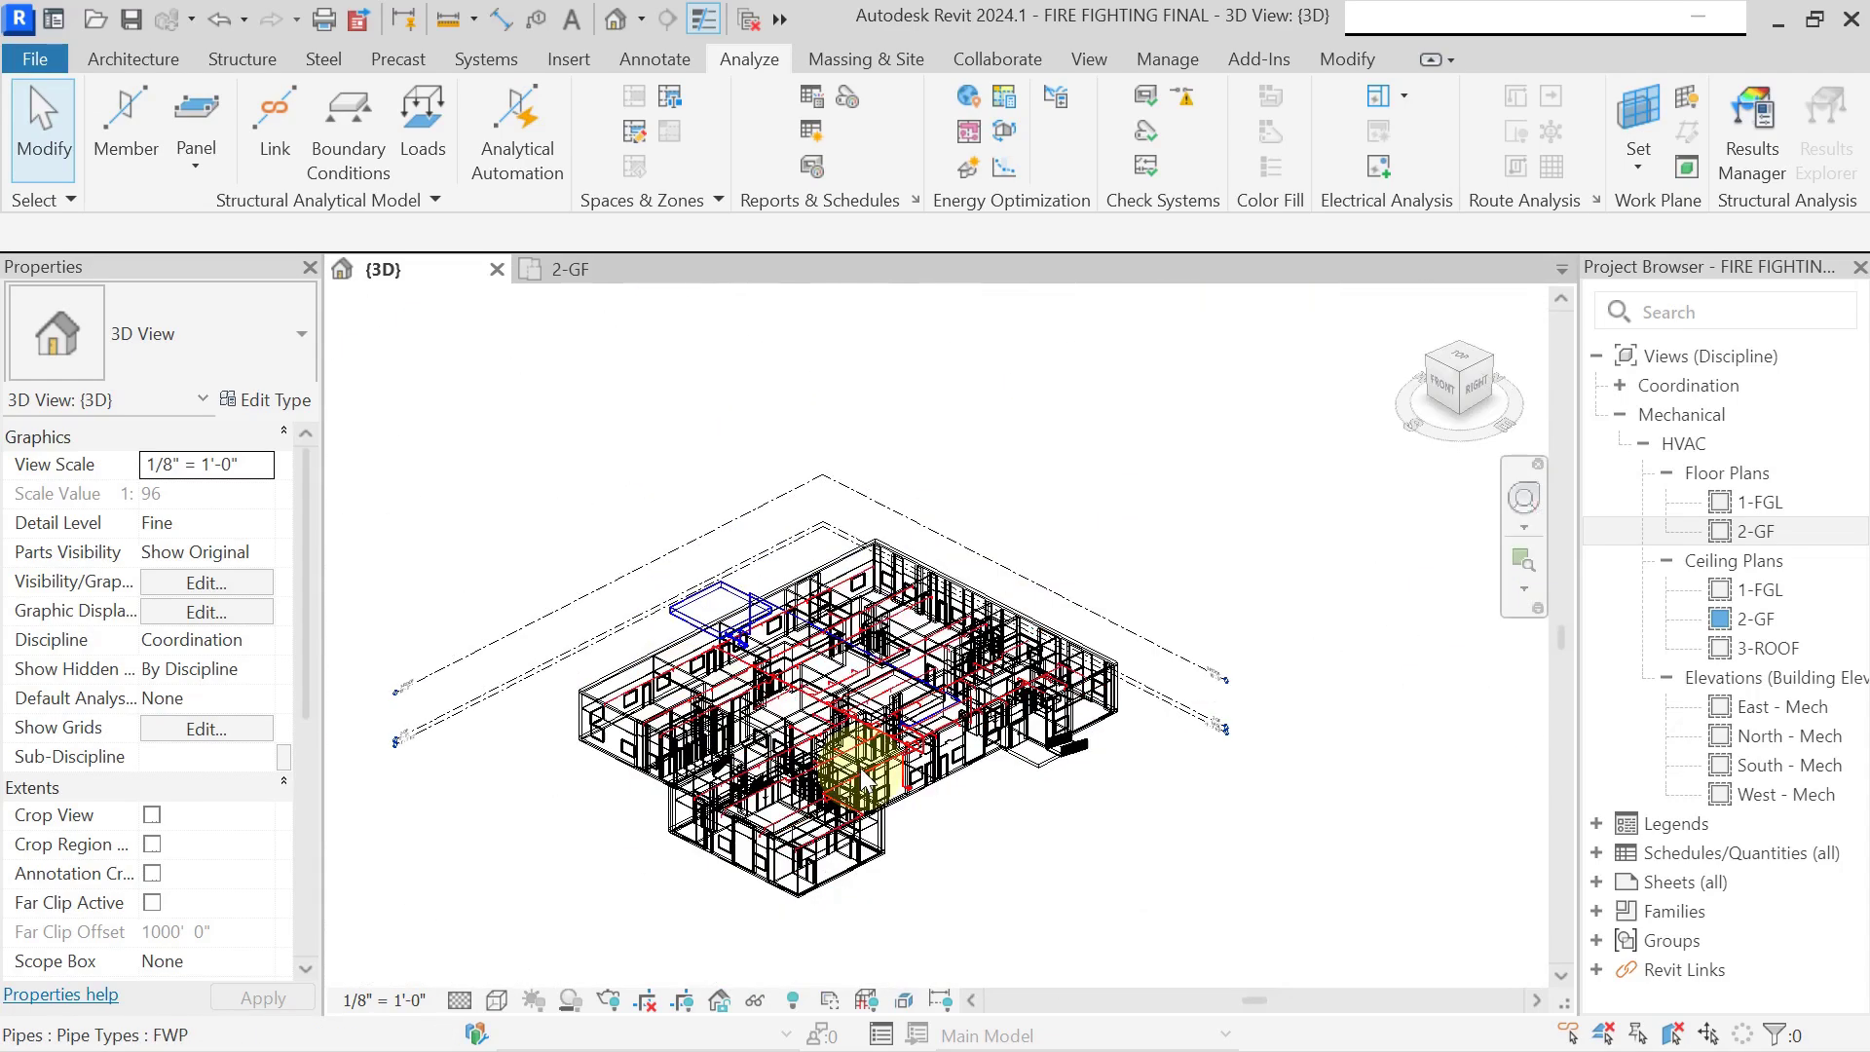
middle_click_drag(891, 721, 914, 662)
left_click(496, 1000)
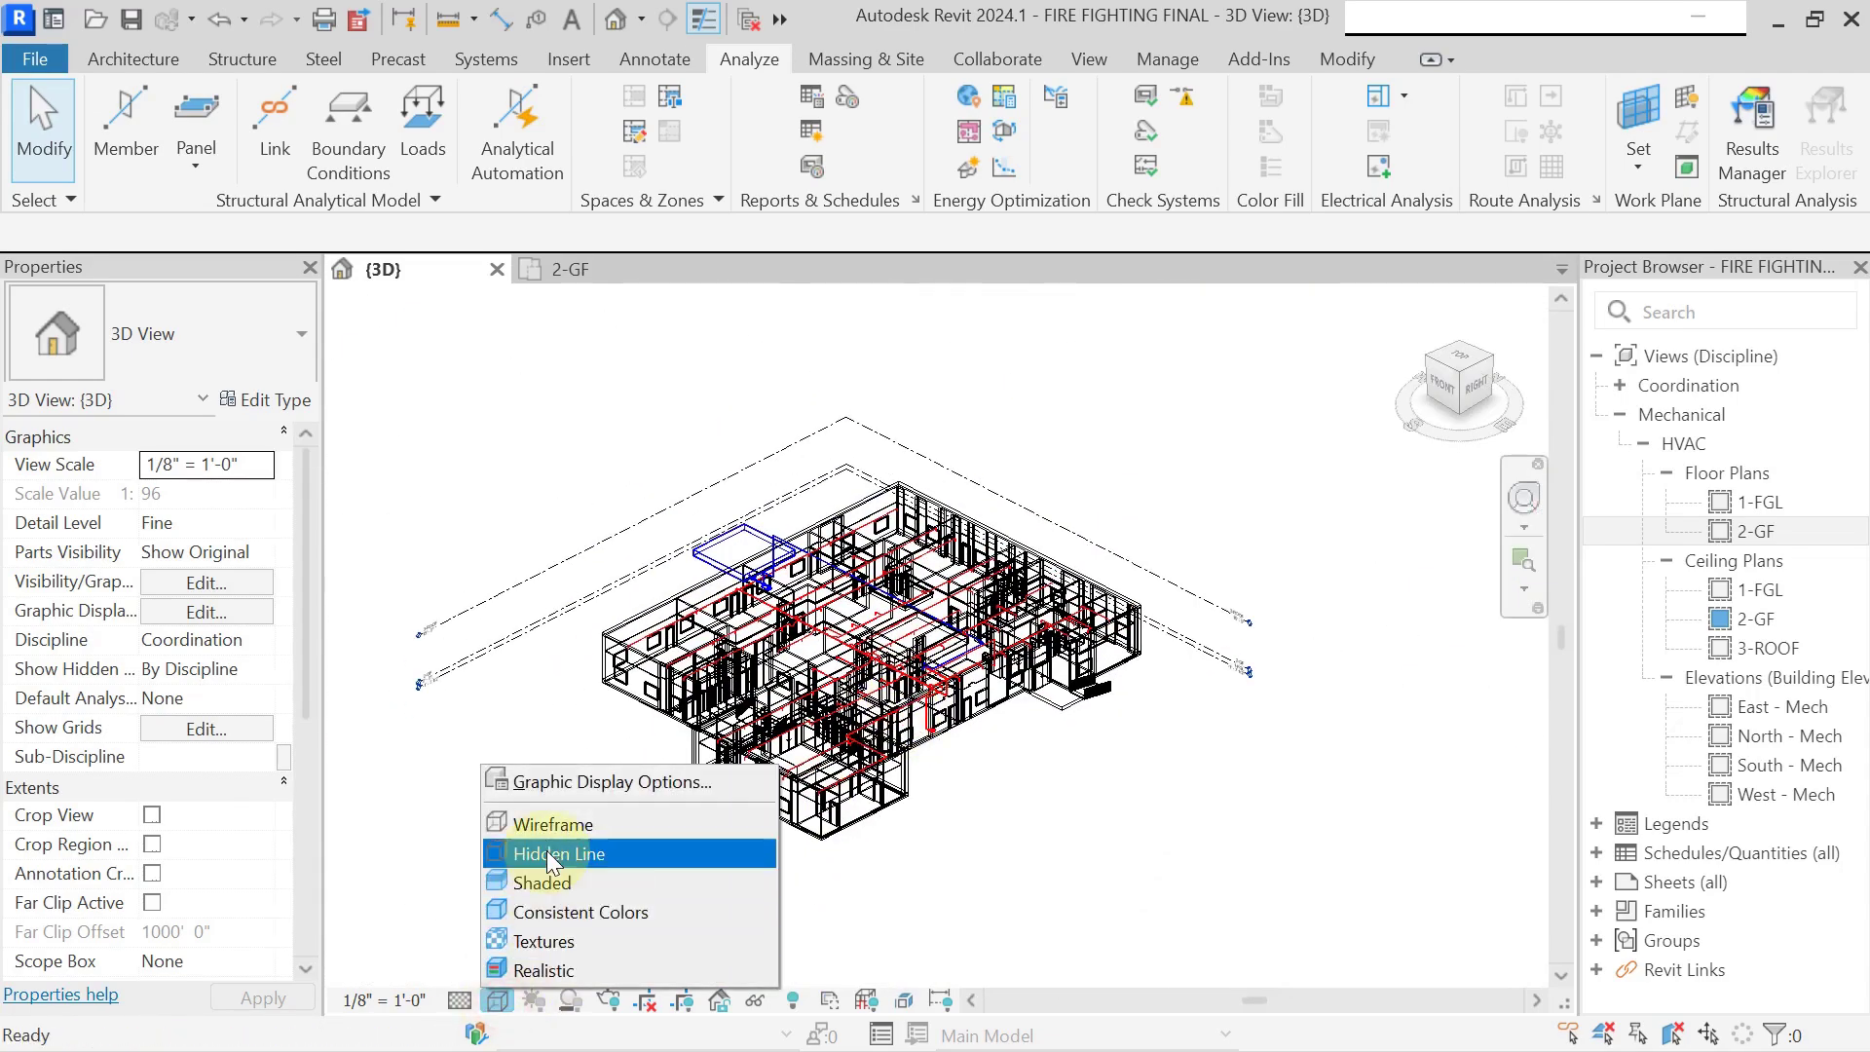
left_click(553, 881)
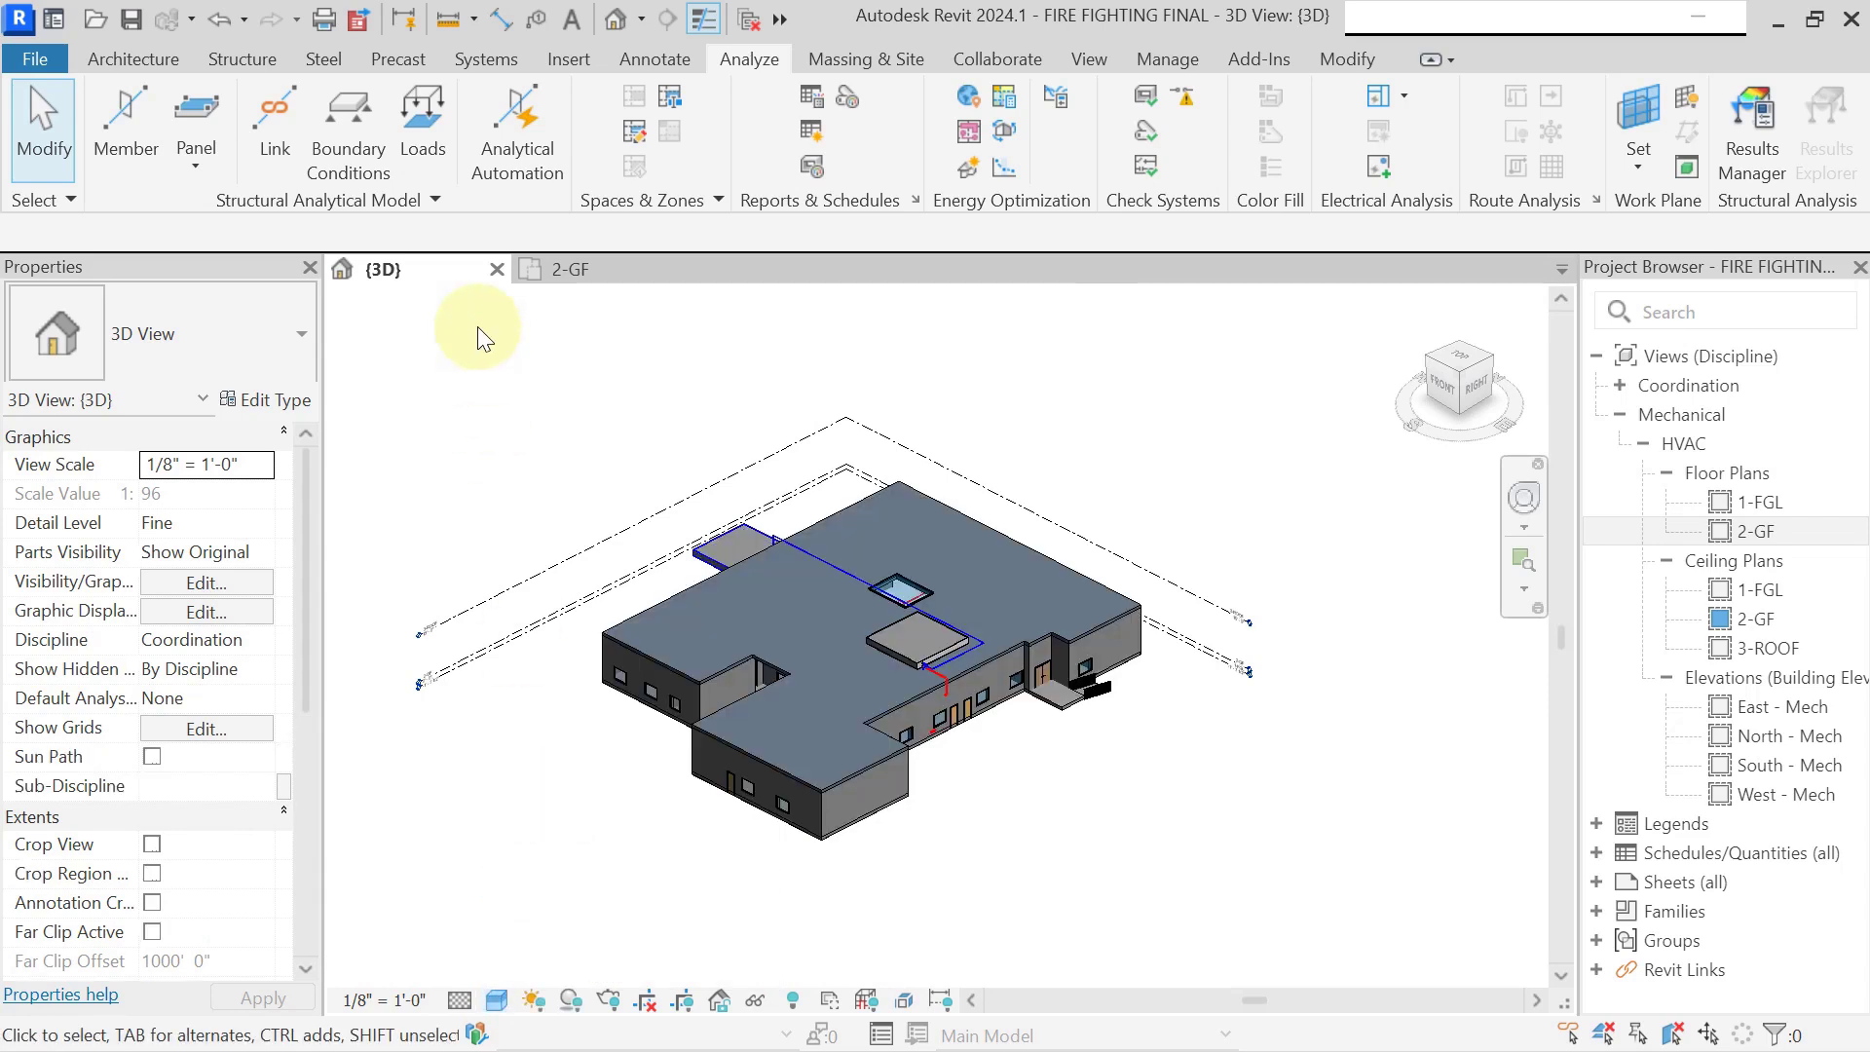
Open the 1-FGL and 2-GF floor plans and examine the fire-fighting pipe layout on each.
double_click(1761, 536)
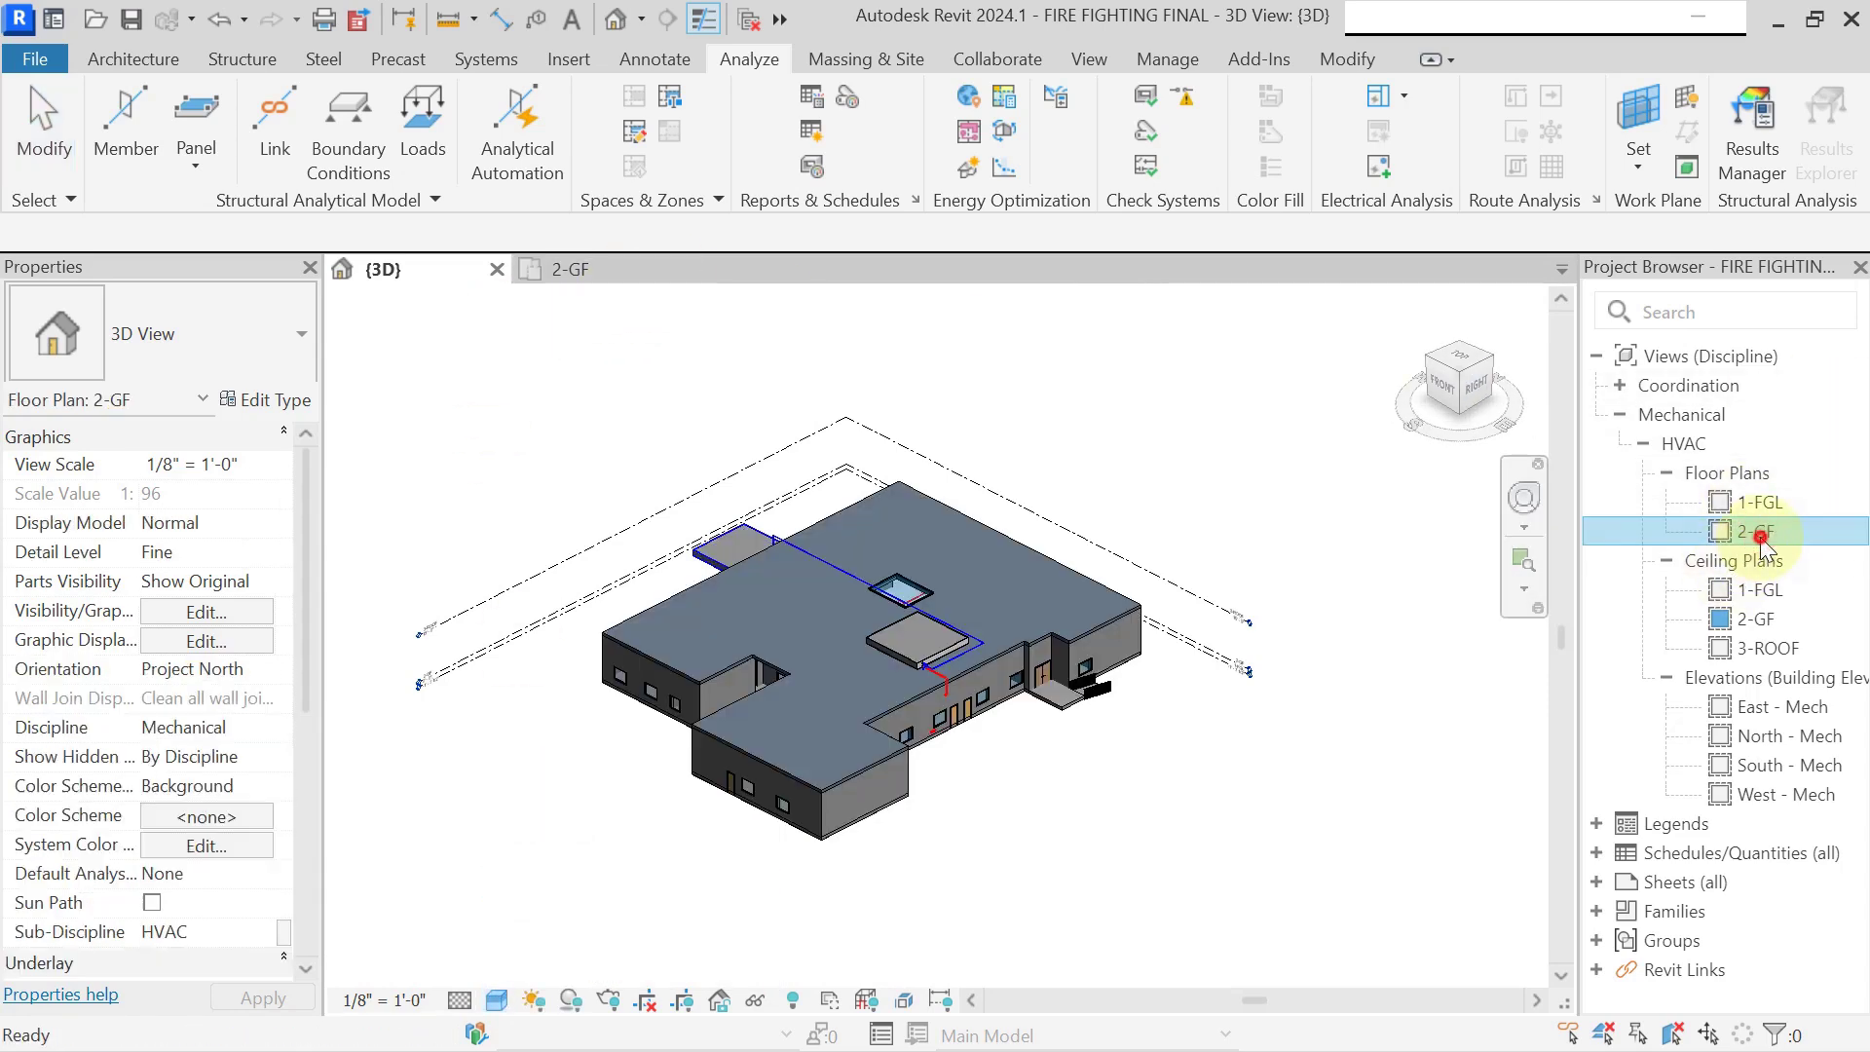
middle_click_drag(1010, 764, 1035, 694)
double_click(1761, 503)
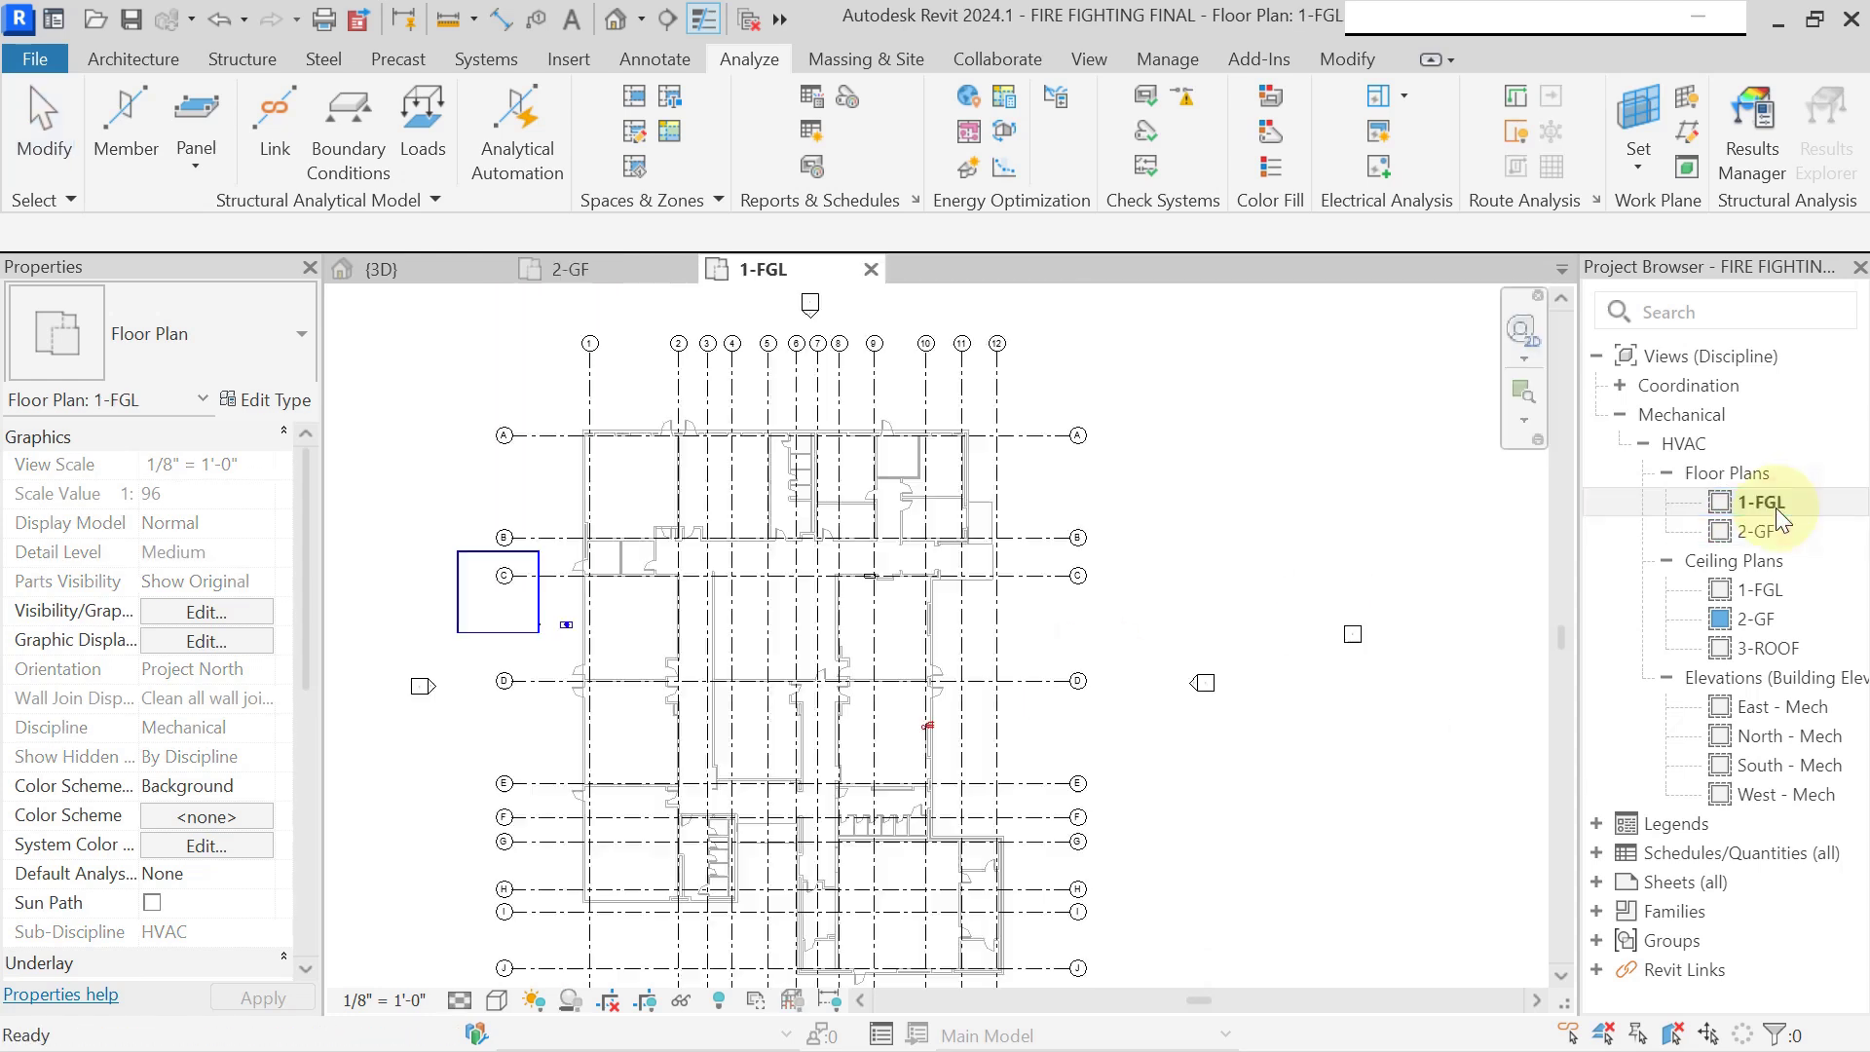
middle_click_drag(989, 731, 984, 689)
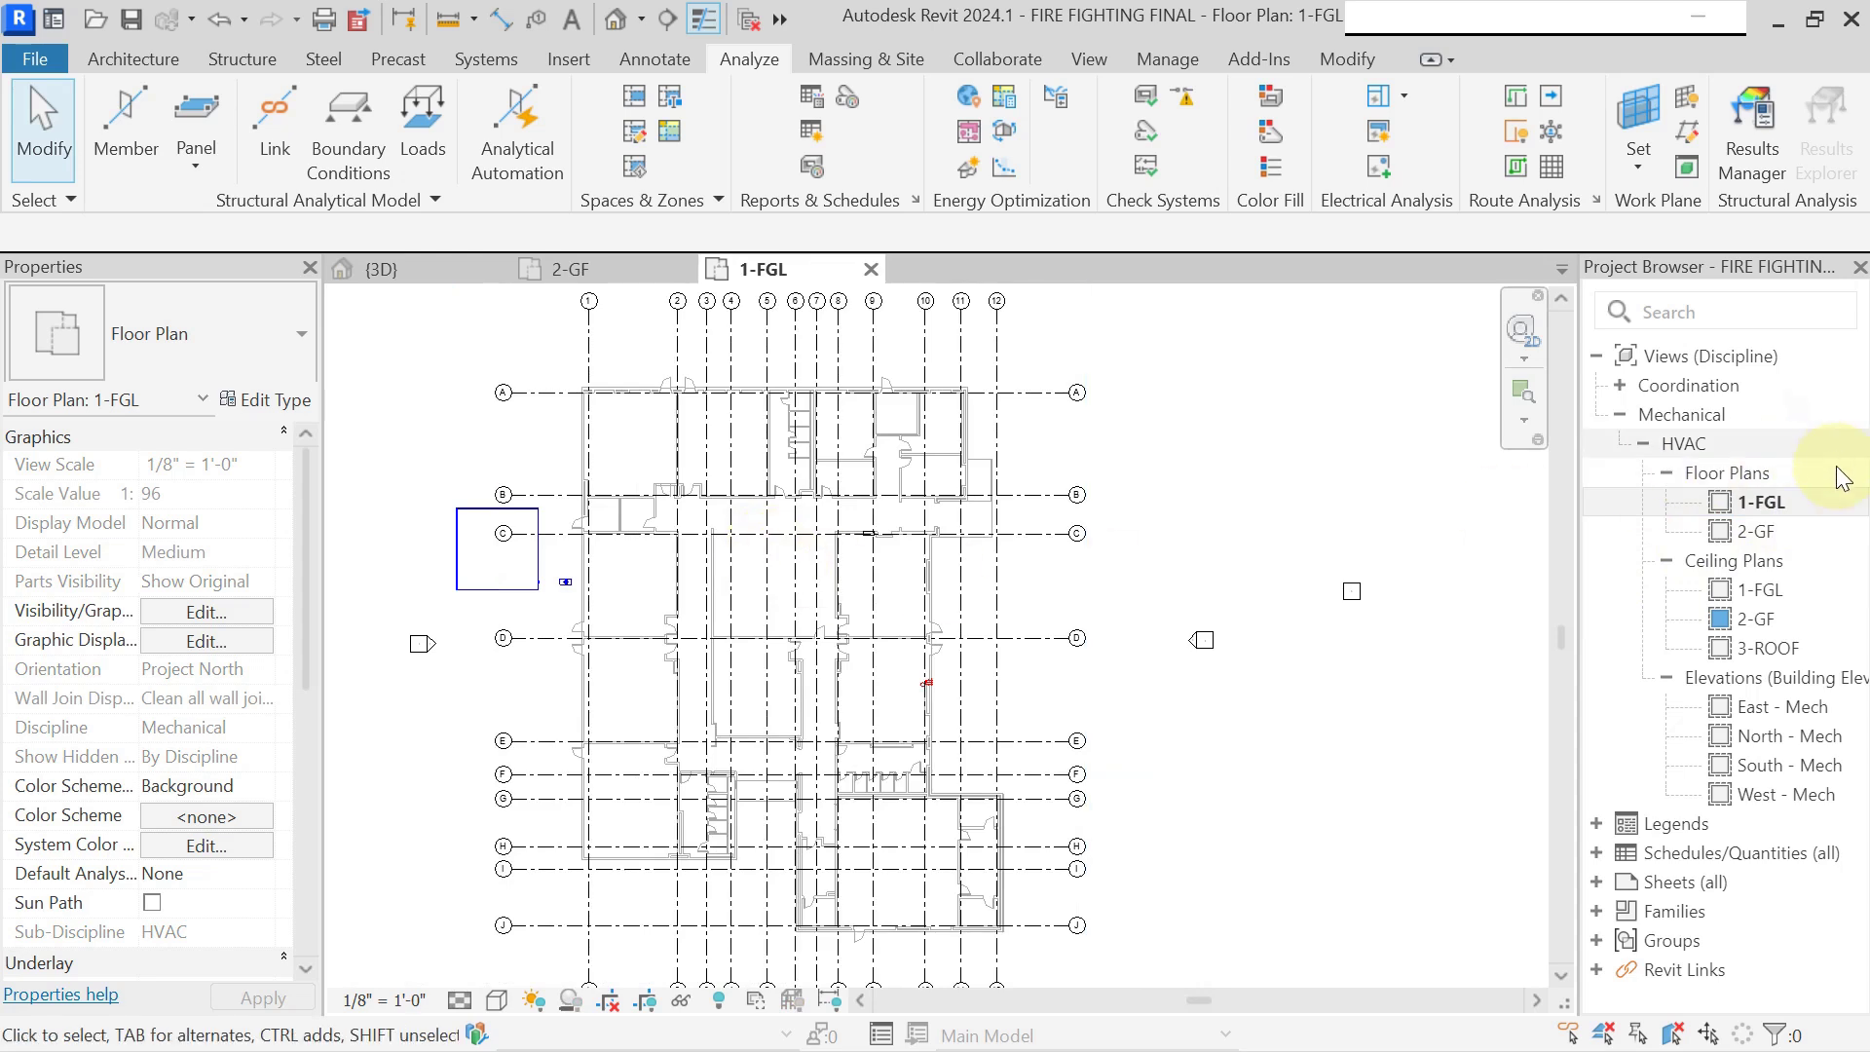
double_click(1779, 540)
scroll(764, 807, "up", 4)
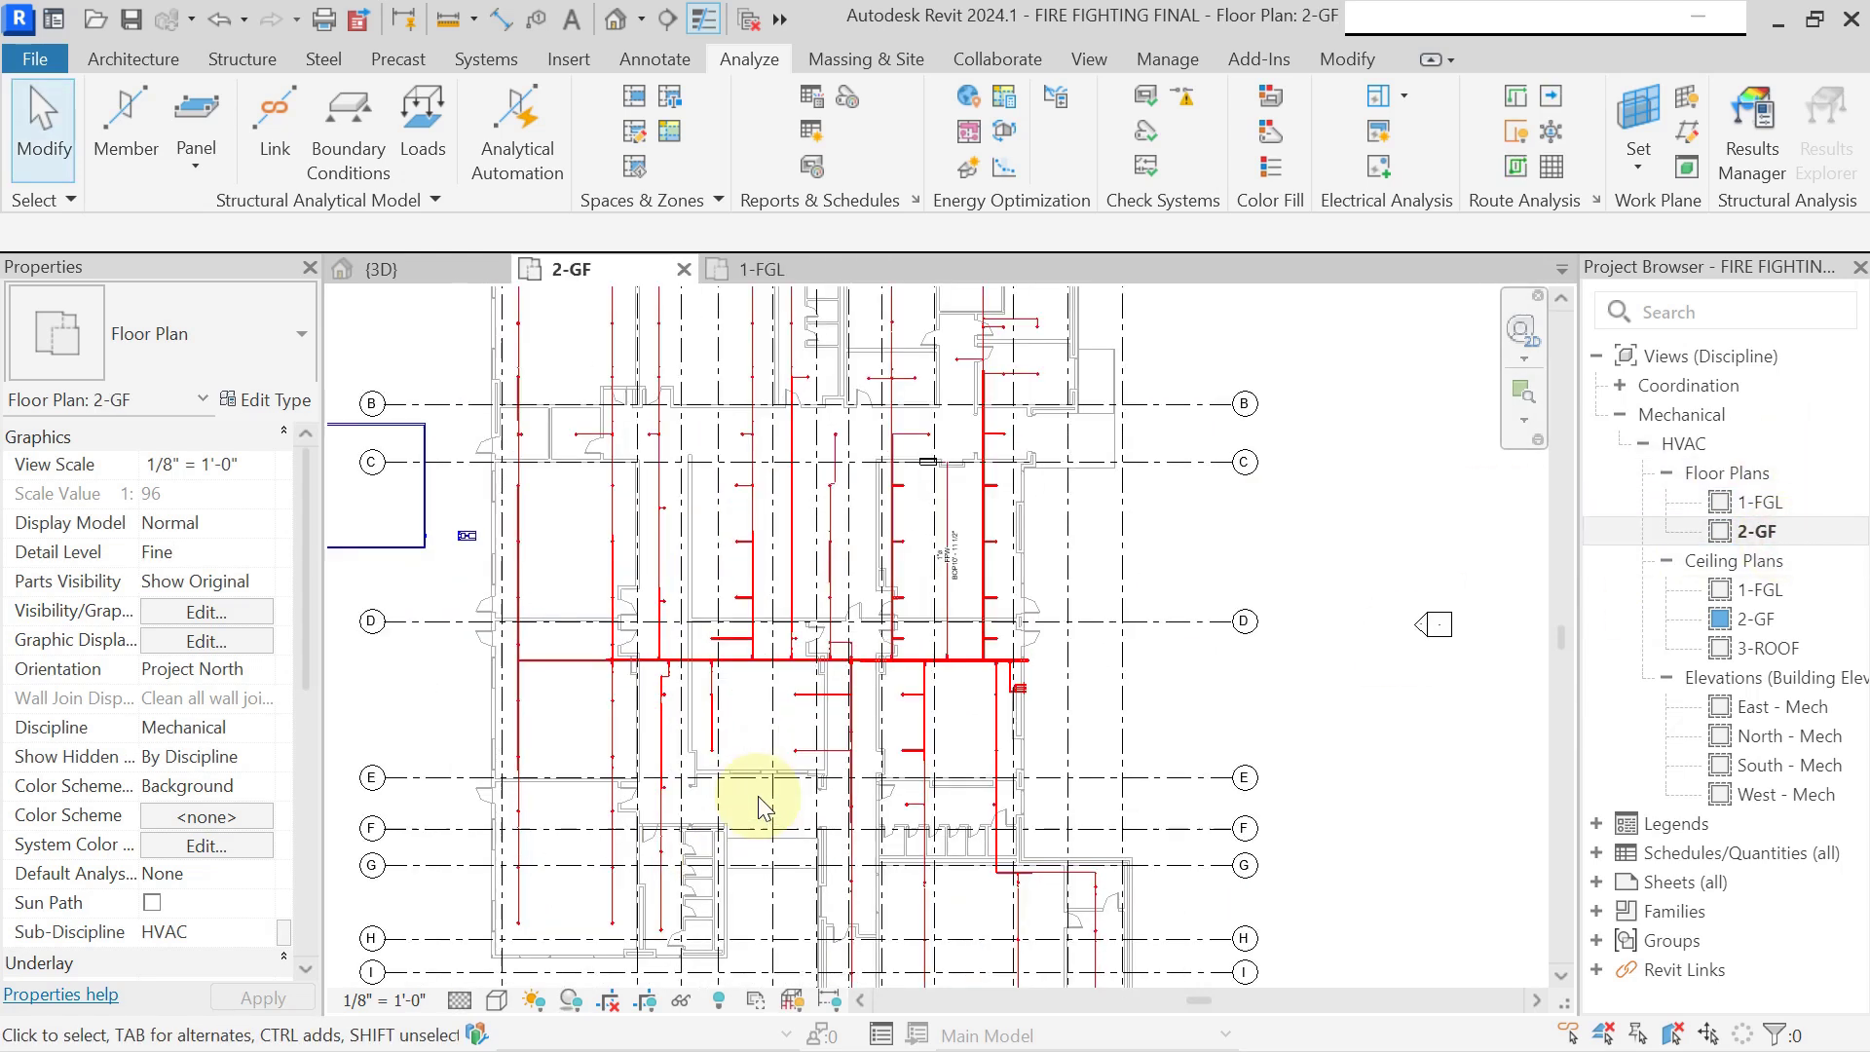
scroll(655, 665, "up", 2)
middle_click_drag(654, 665, 674, 726)
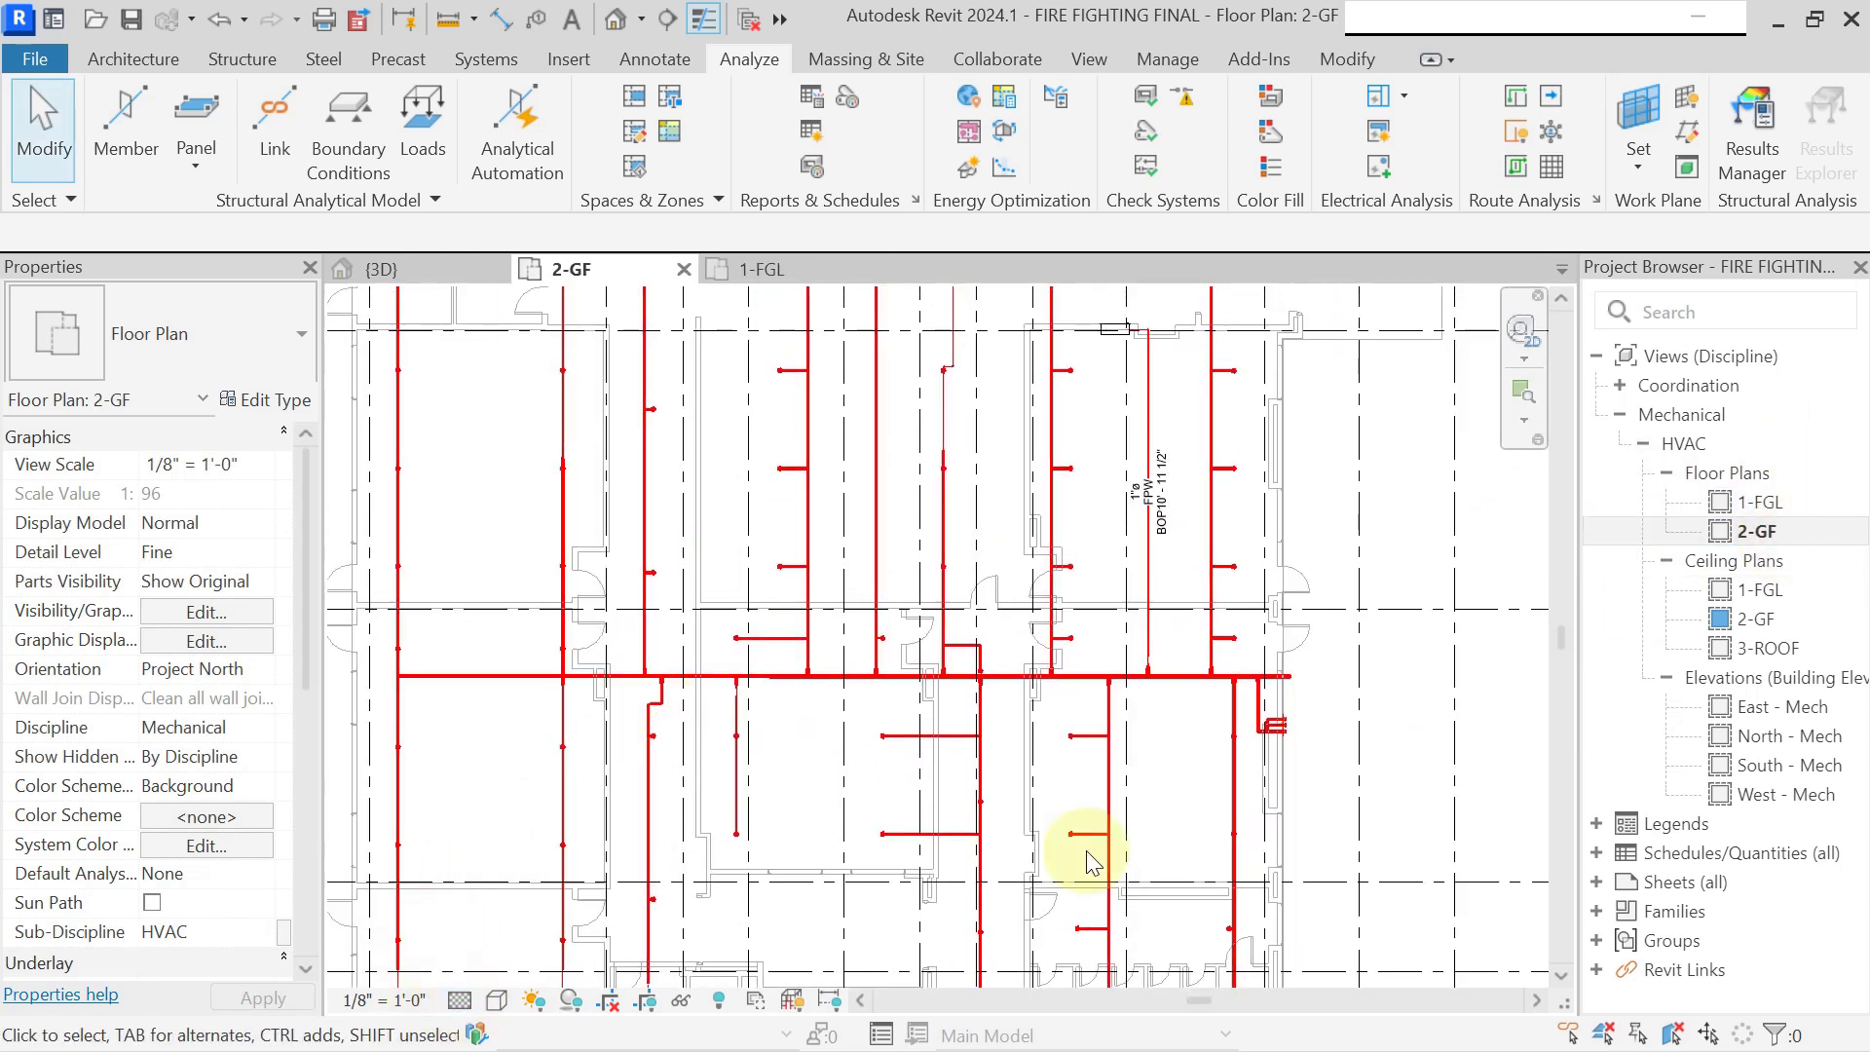
Open the 2-GF ceiling plan and examine the sprinkler dimensions and the pipe tags along the main line.
double_click(1757, 619)
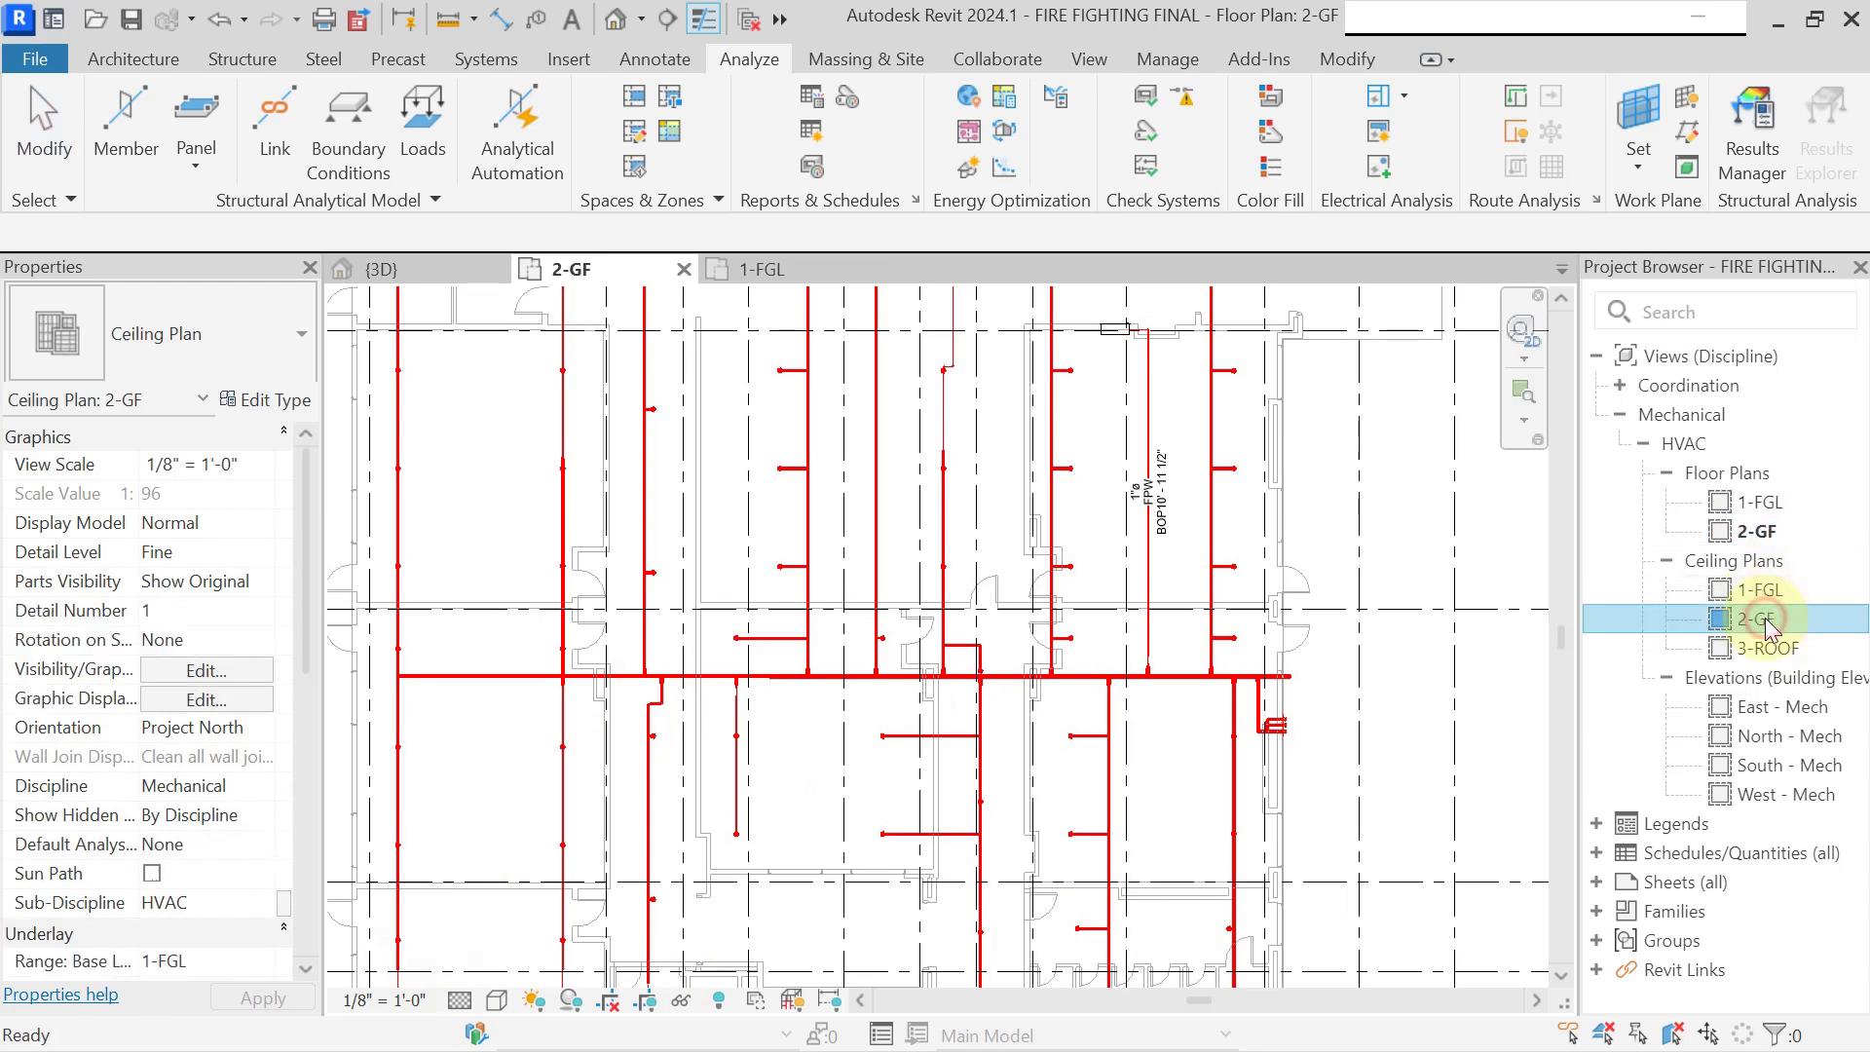
scroll(897, 471, "down", 3)
middle_click_drag(855, 574, 862, 735)
scroll(688, 522, "up", 8)
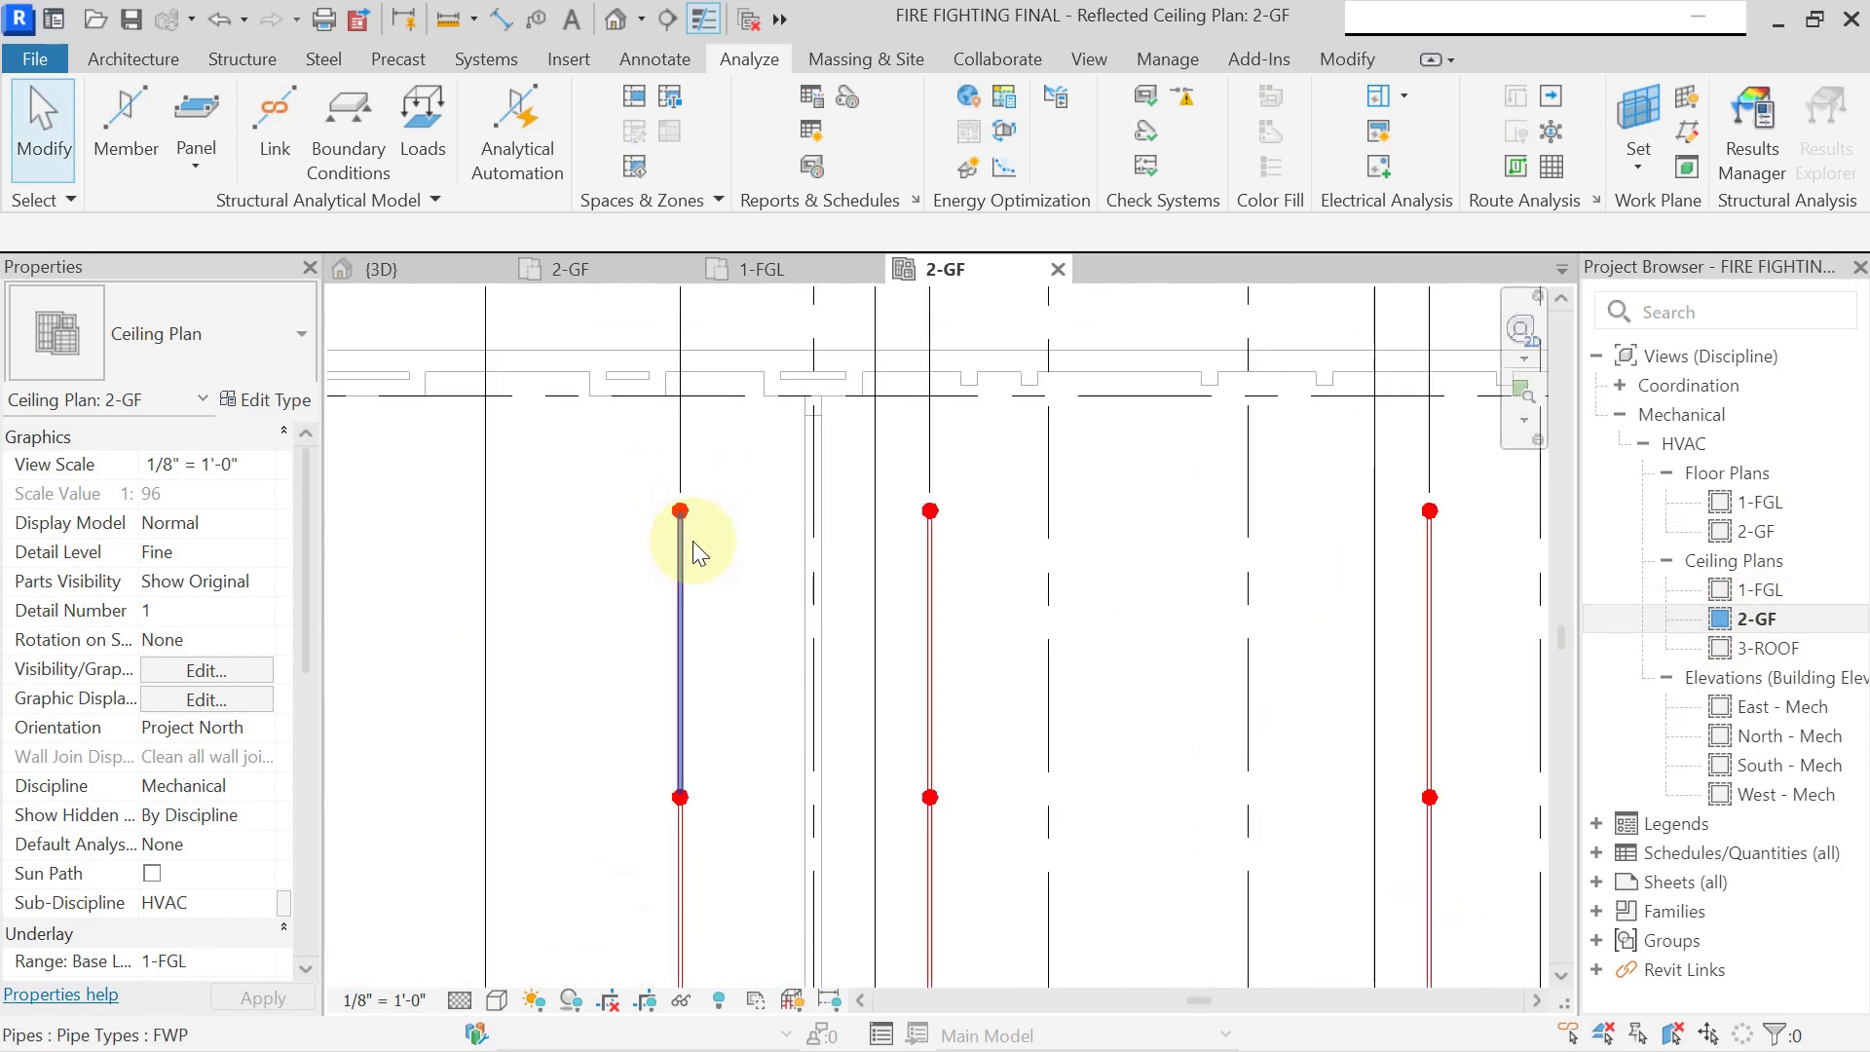
scroll(1064, 438, "down", 6)
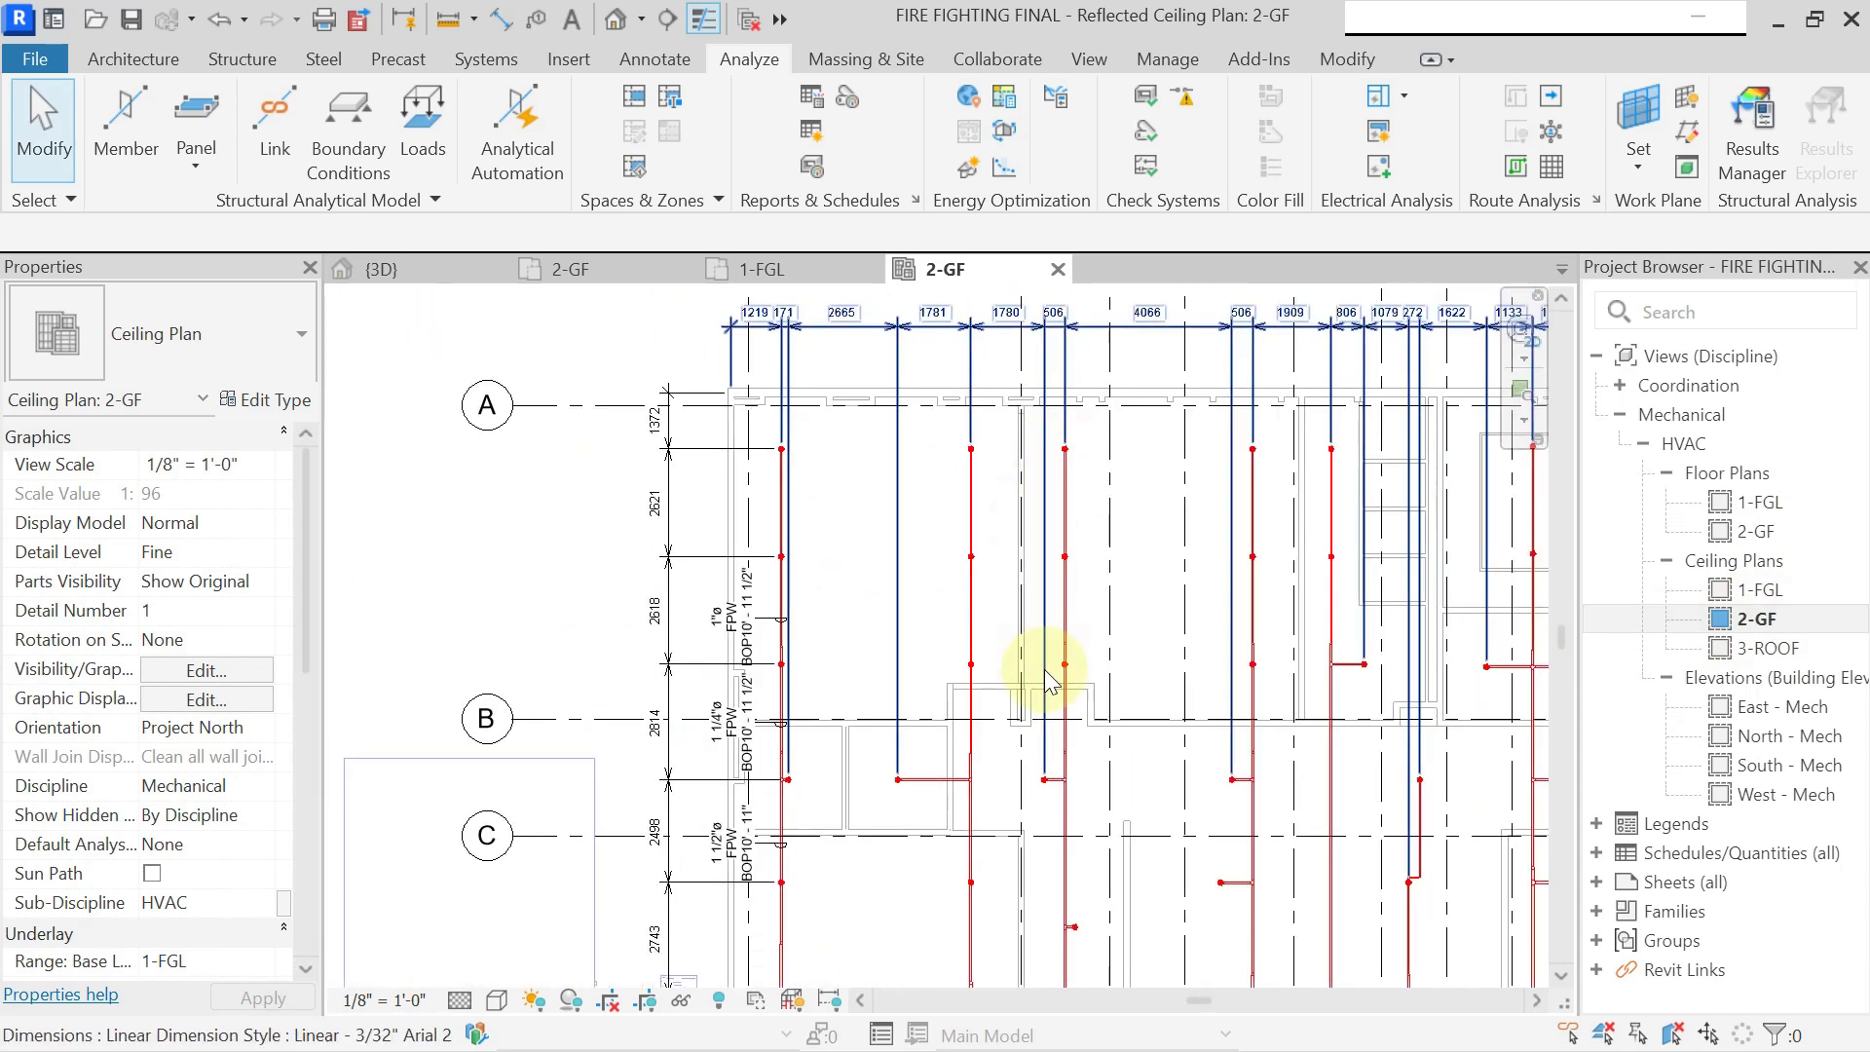
scroll(992, 489, "down", 2)
middle_click_drag(1162, 776, 1042, 506)
scroll(1108, 737, "up", 5)
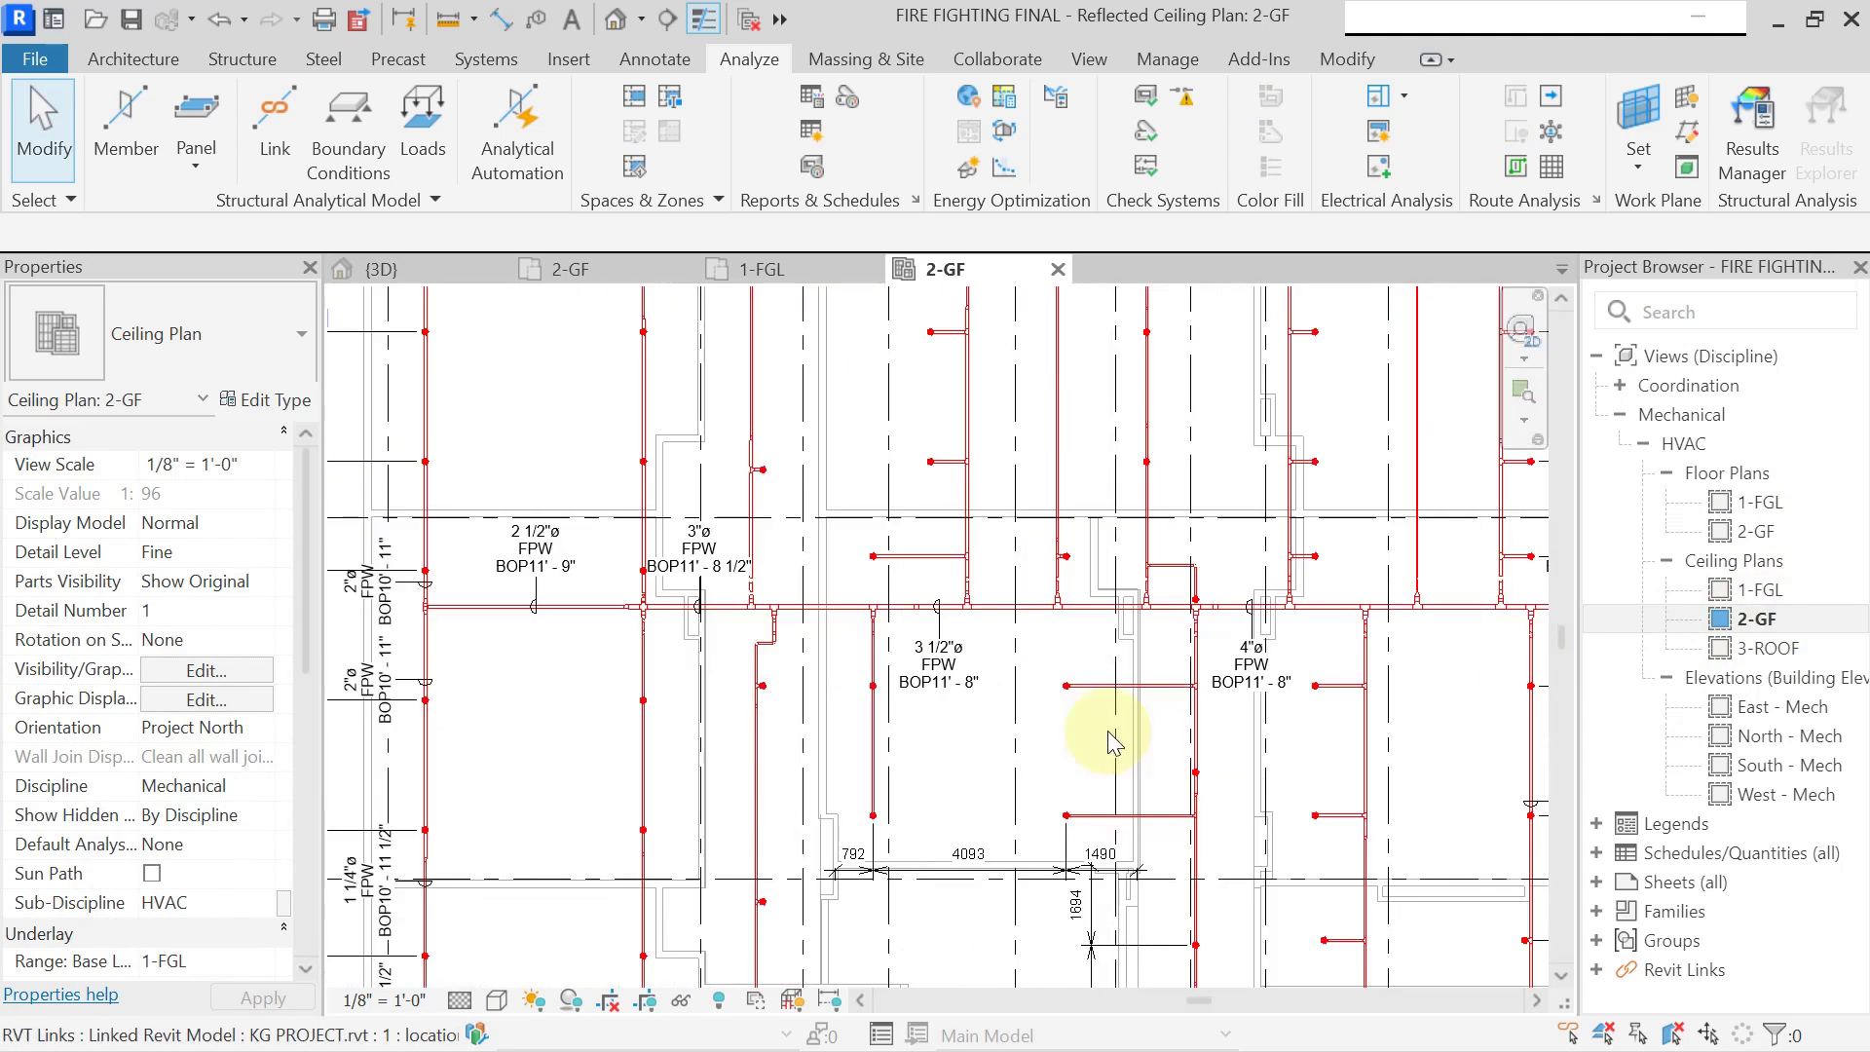
scroll(928, 537, "up", 1)
scroll(913, 684, "down", 4)
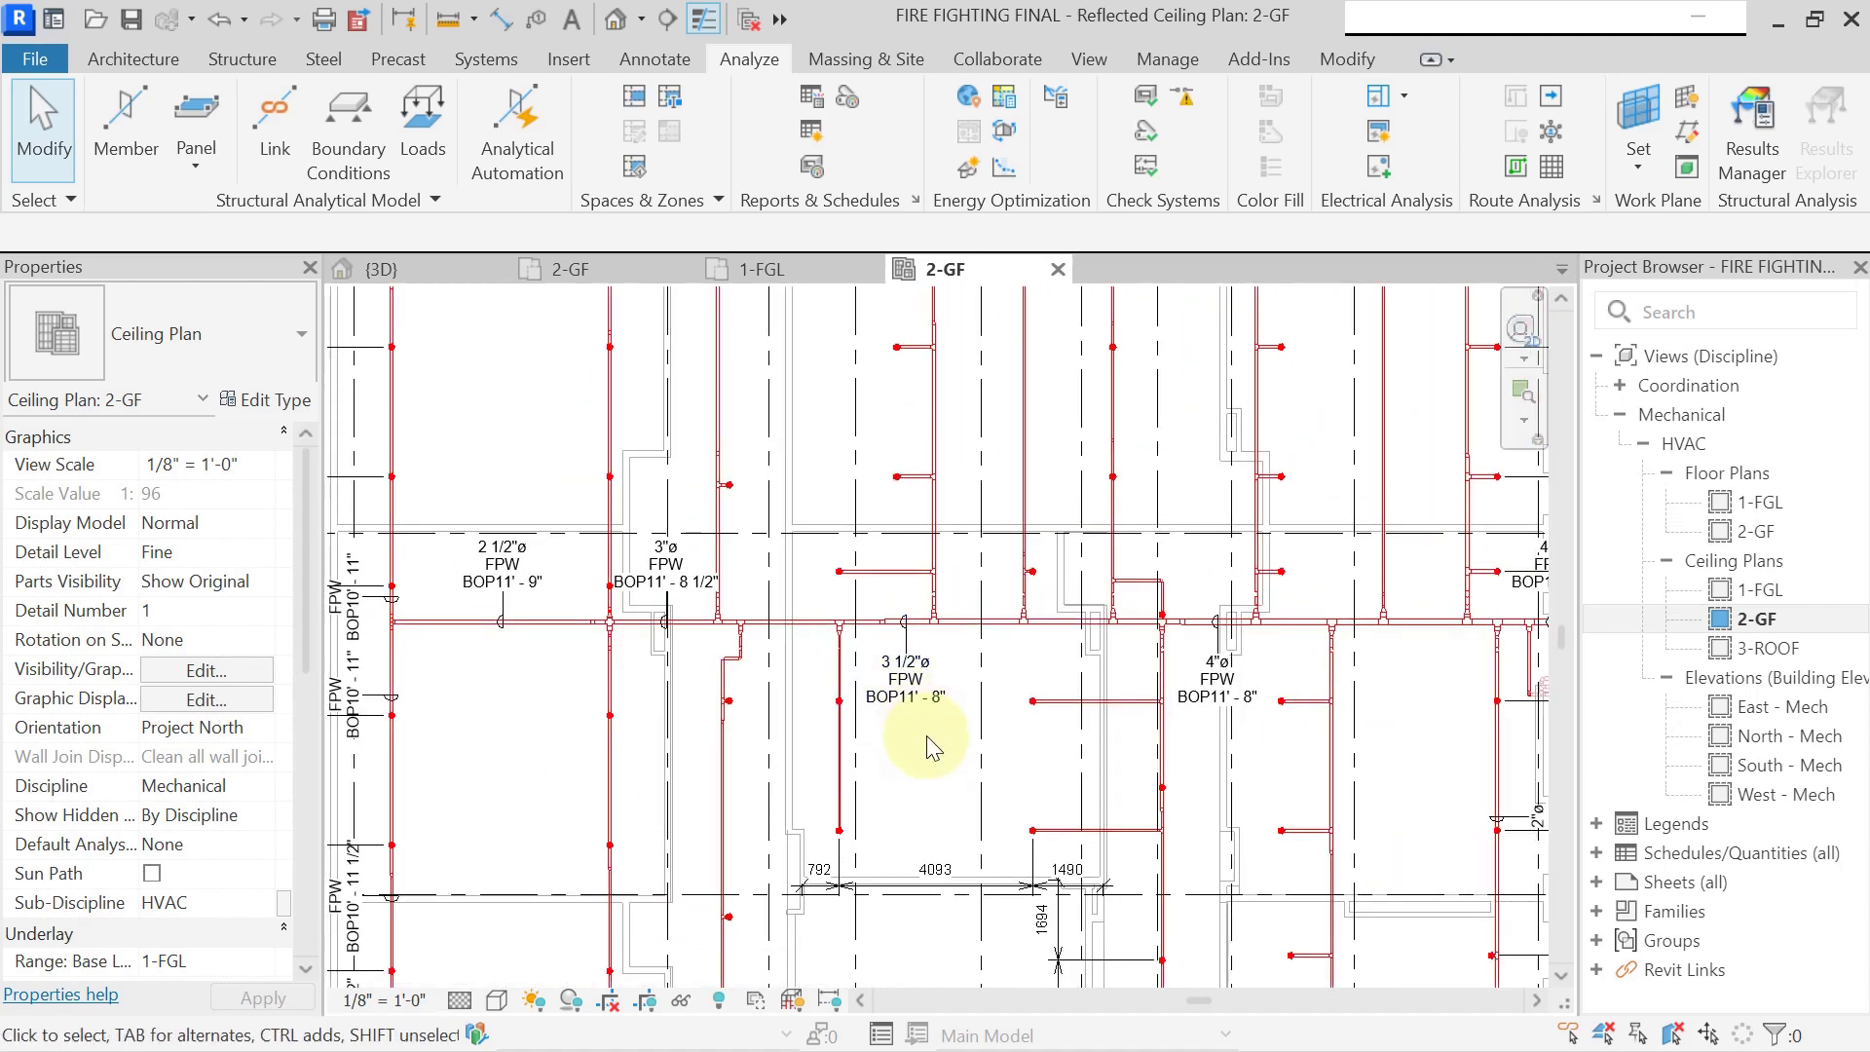
Examine the rest of the 2-GF ceiling plan, from the rooms near grid J up to the dimensioned branches at grid A.
middle_click_drag(1241, 807, 1015, 608)
middle_click_drag(1161, 810, 1149, 602)
middle_click_drag(731, 675, 856, 806)
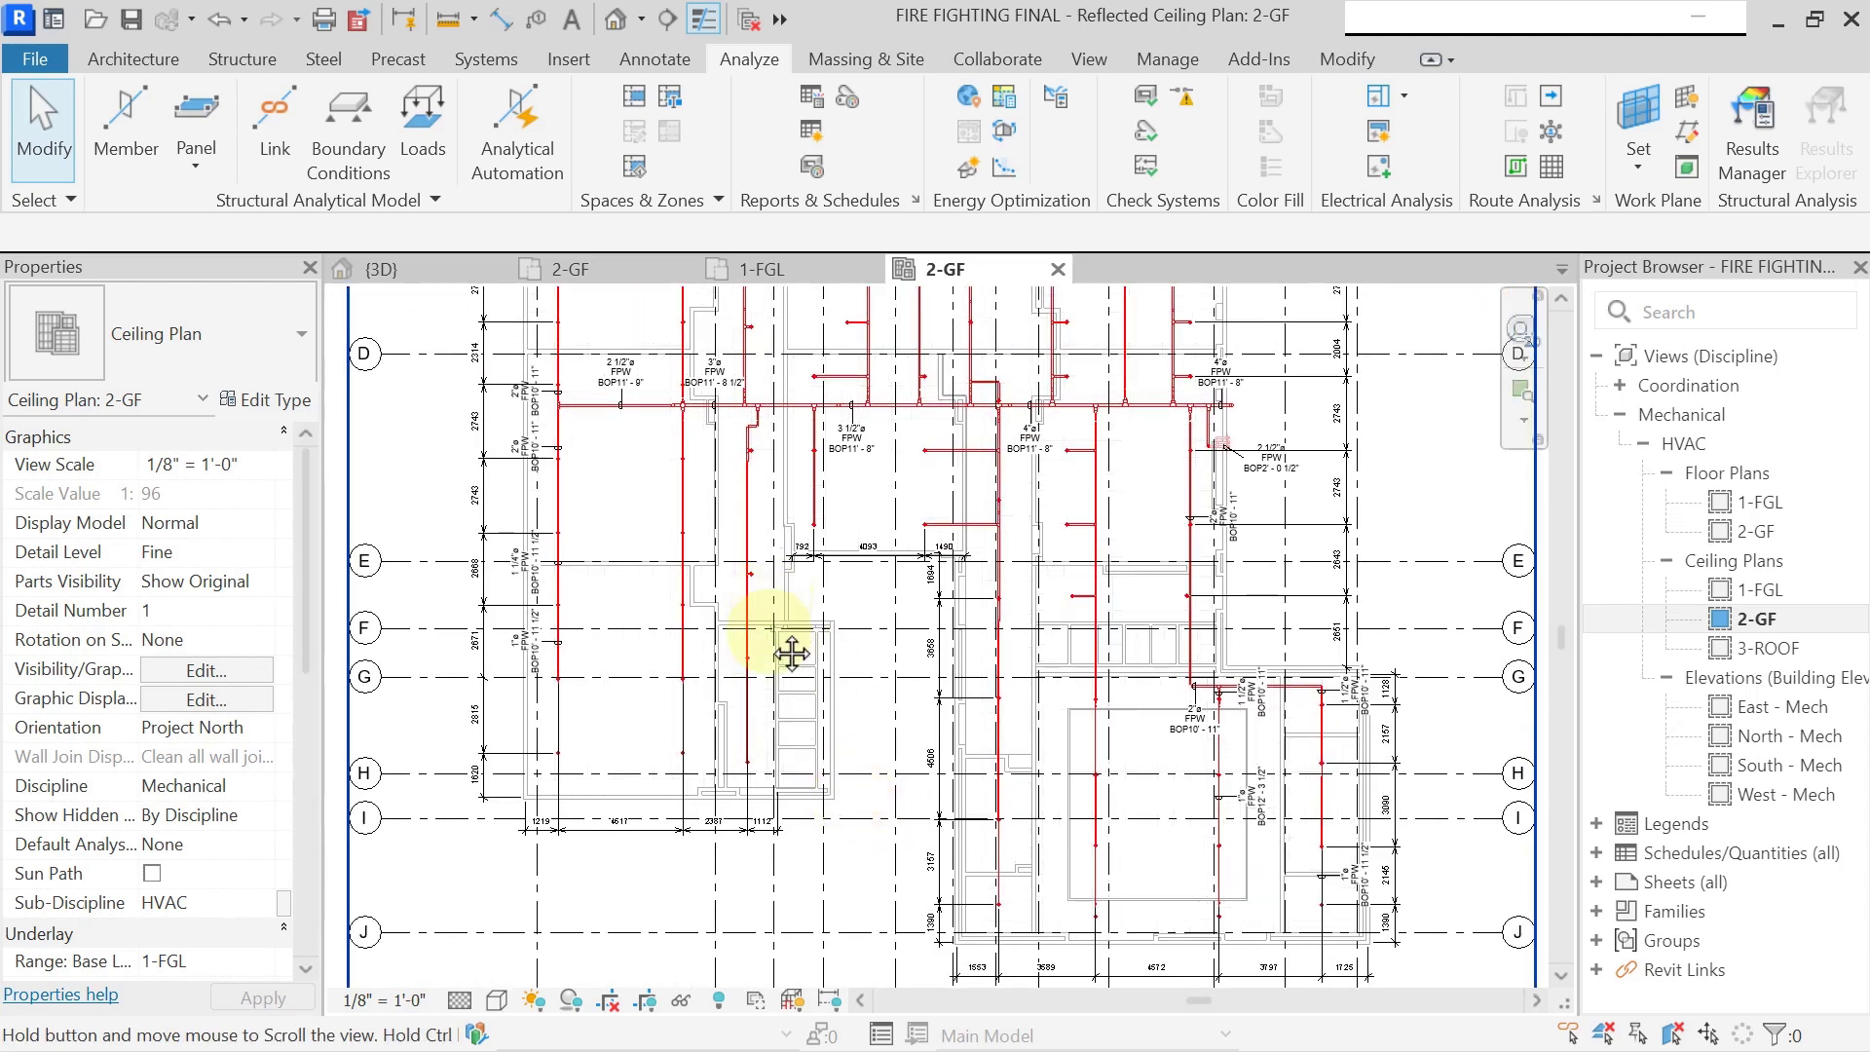
middle_click_drag(793, 634, 805, 868)
middle_click_drag(715, 798, 726, 915)
middle_click_drag(777, 601, 753, 653)
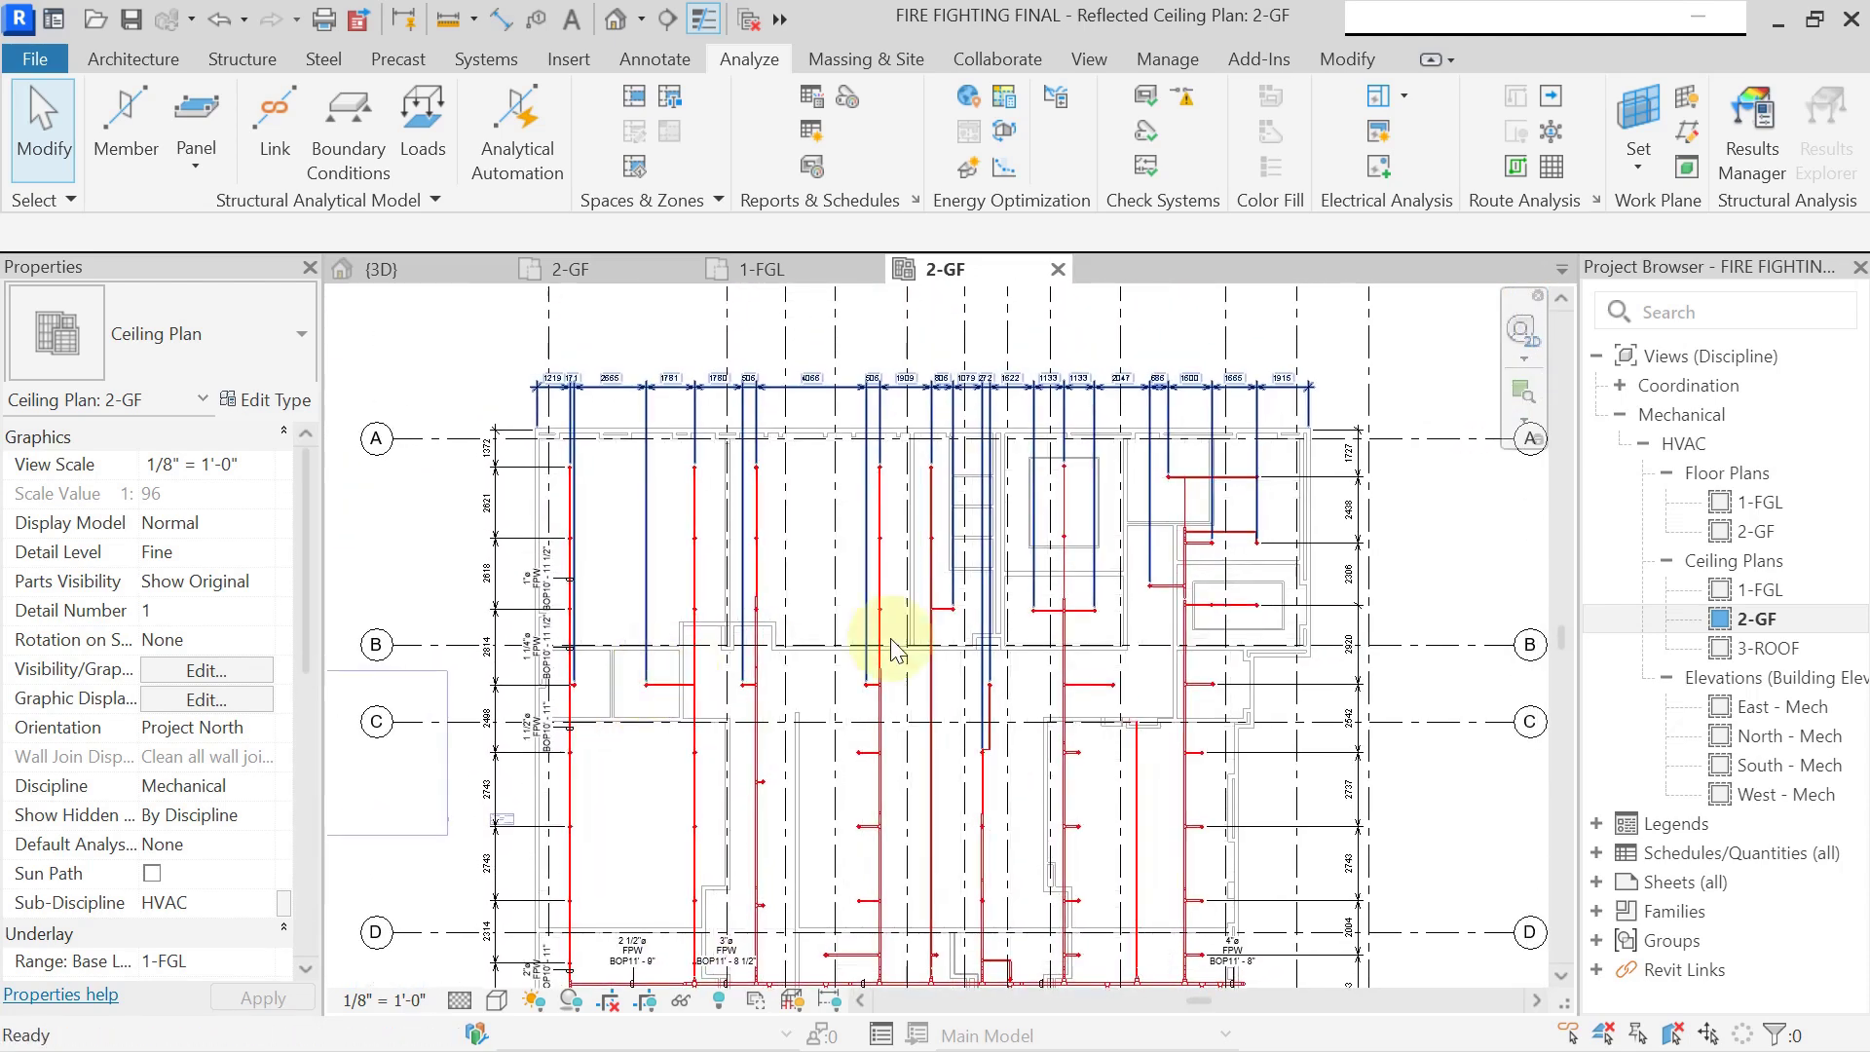
scroll(1267, 537, "up", 2)
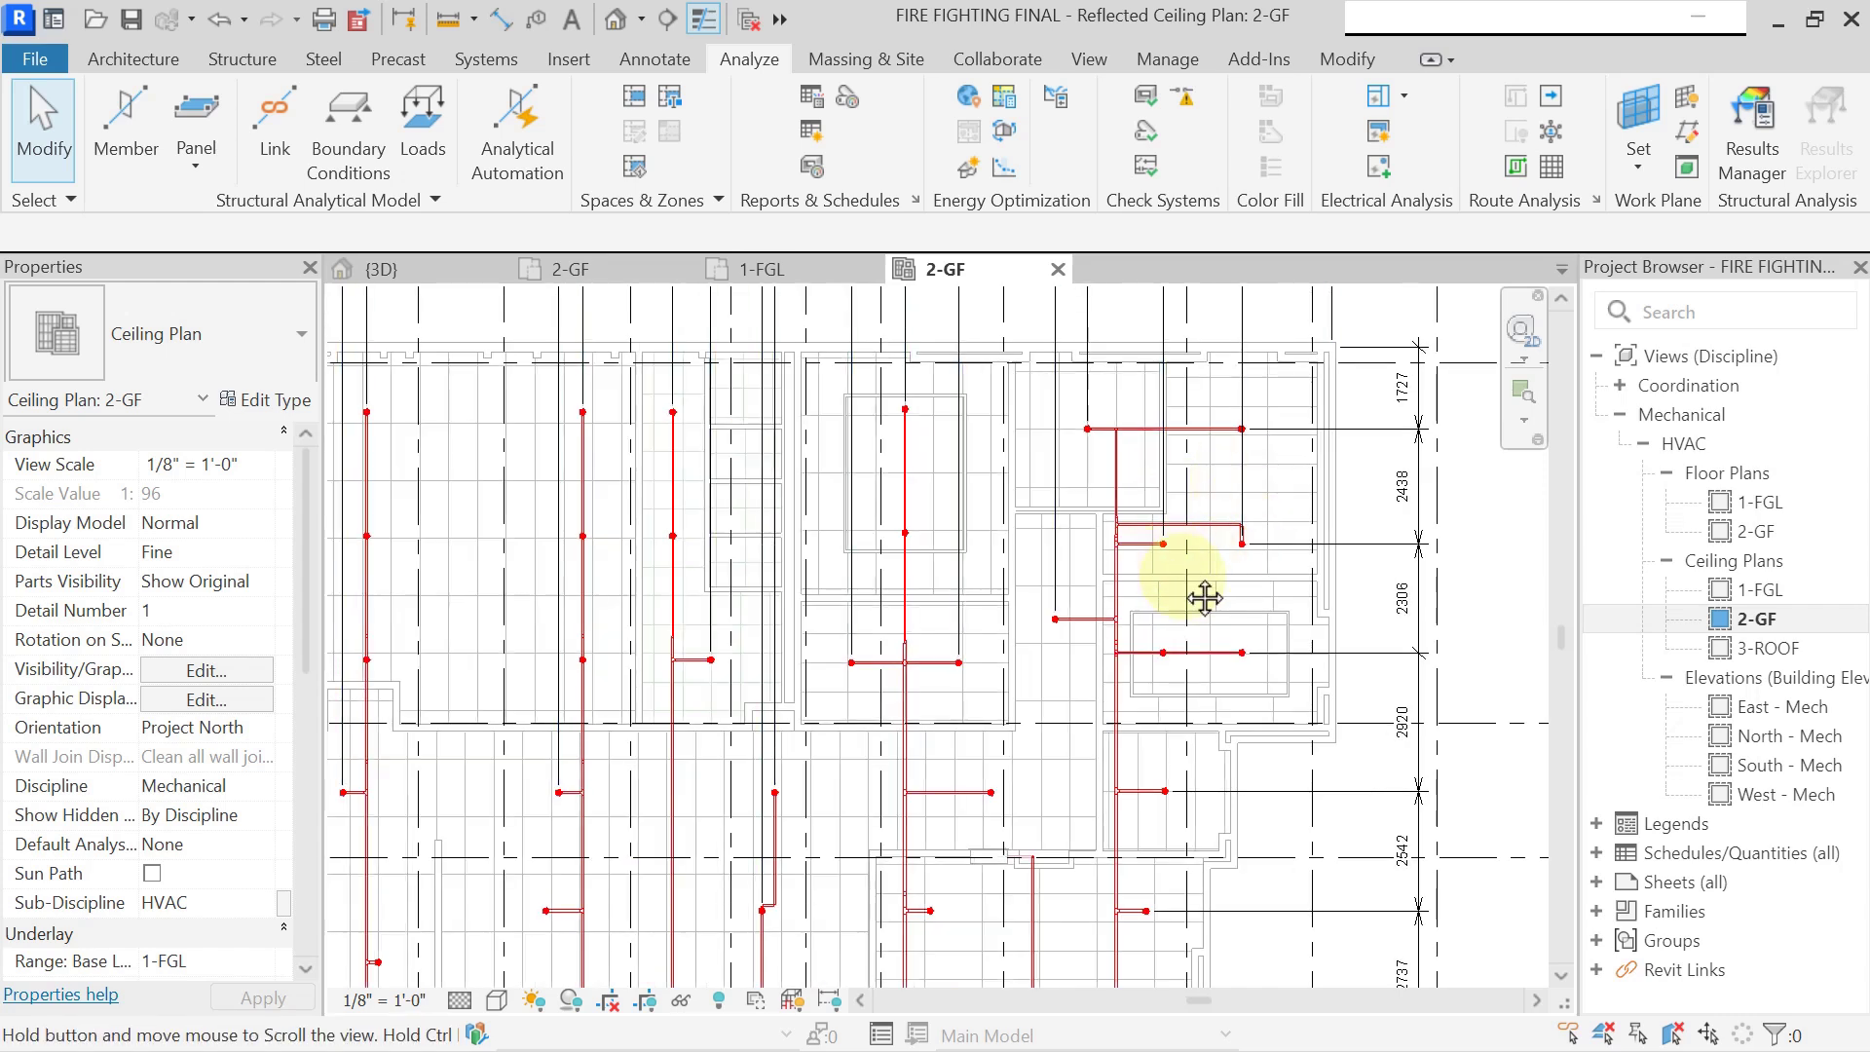
middle_click_drag(1173, 563, 1197, 592)
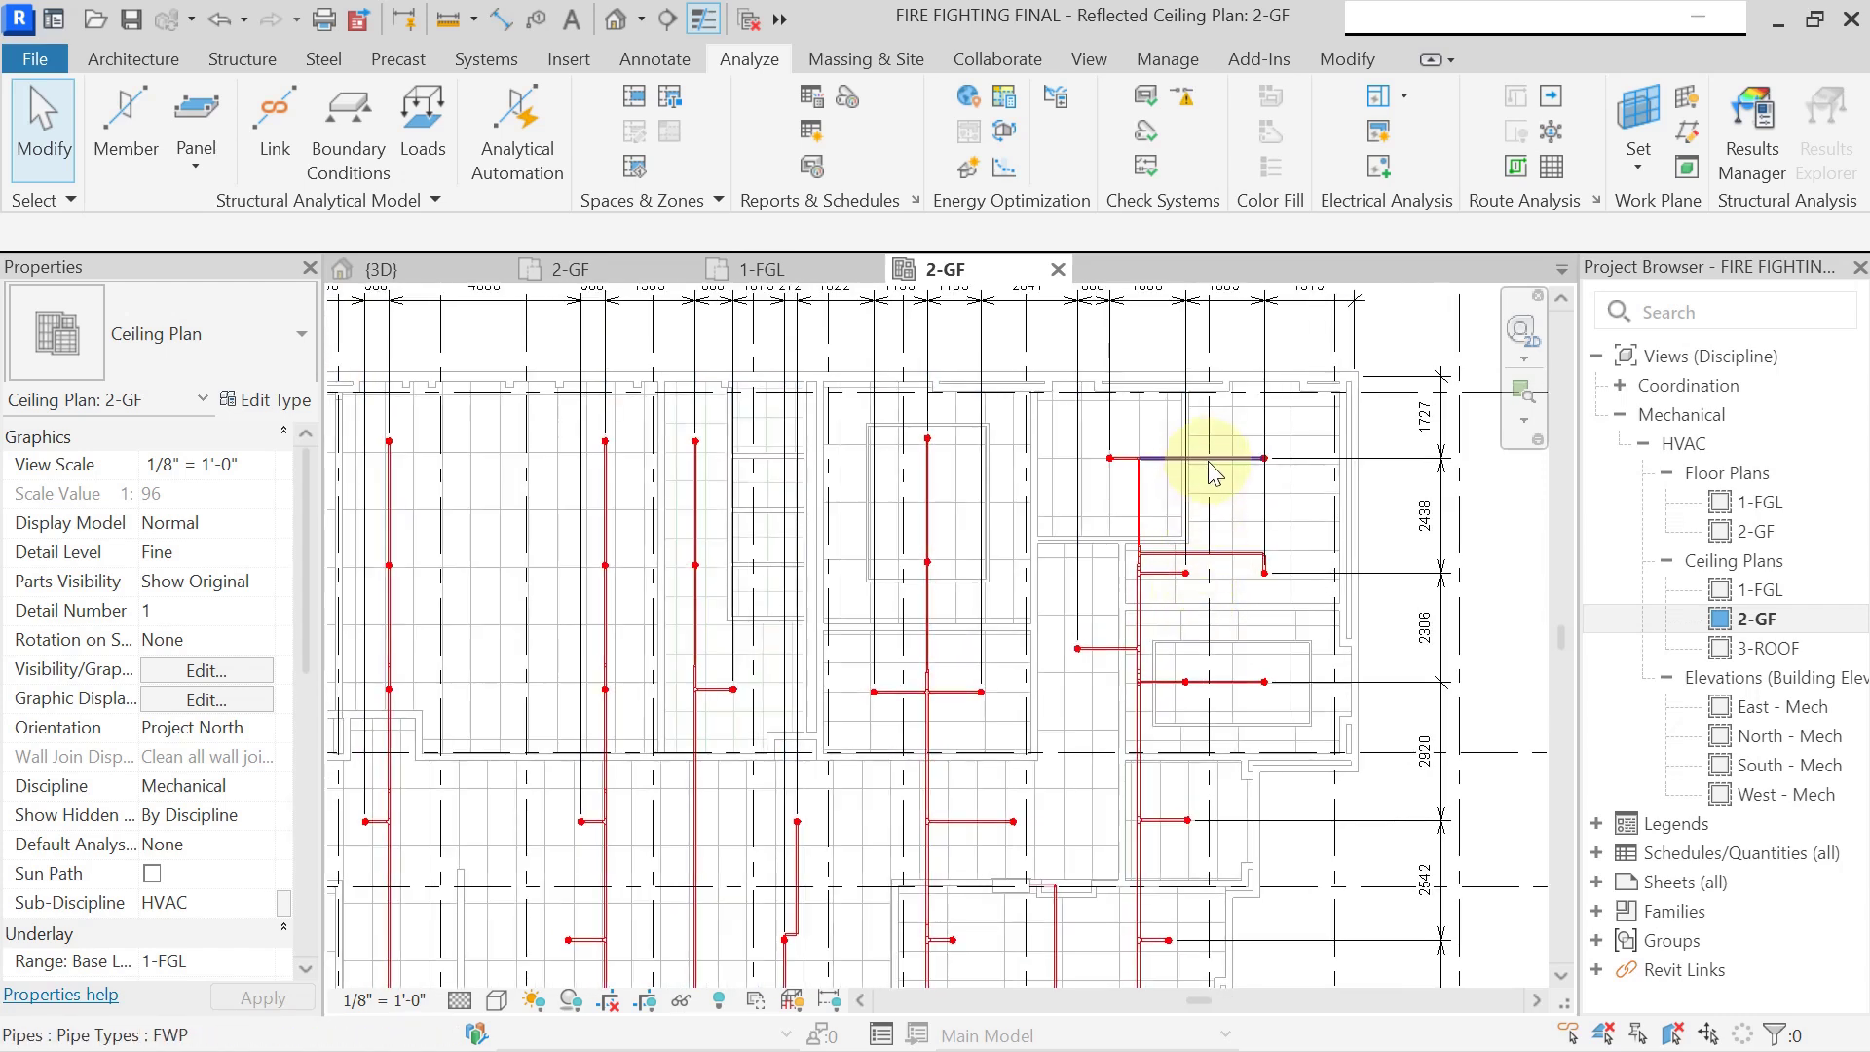
scroll(1214, 475, "down", 5)
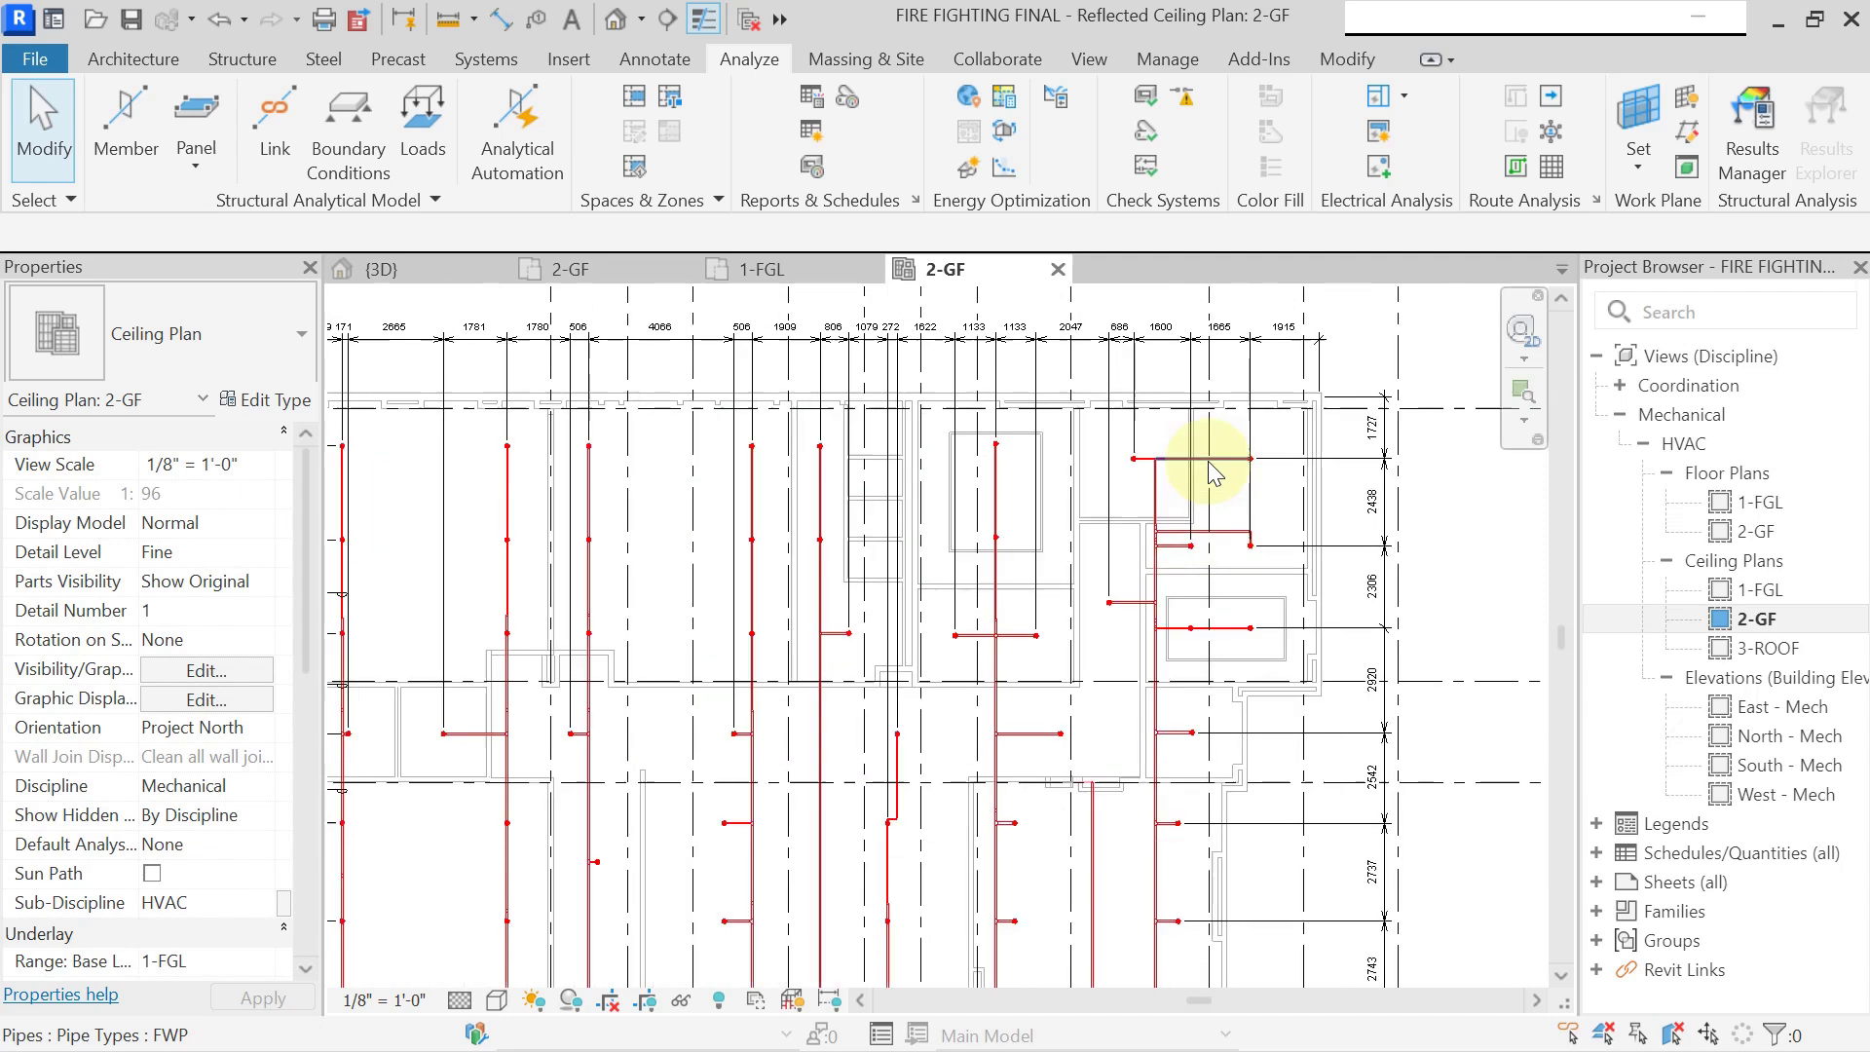
scroll(1145, 465, "up", 5)
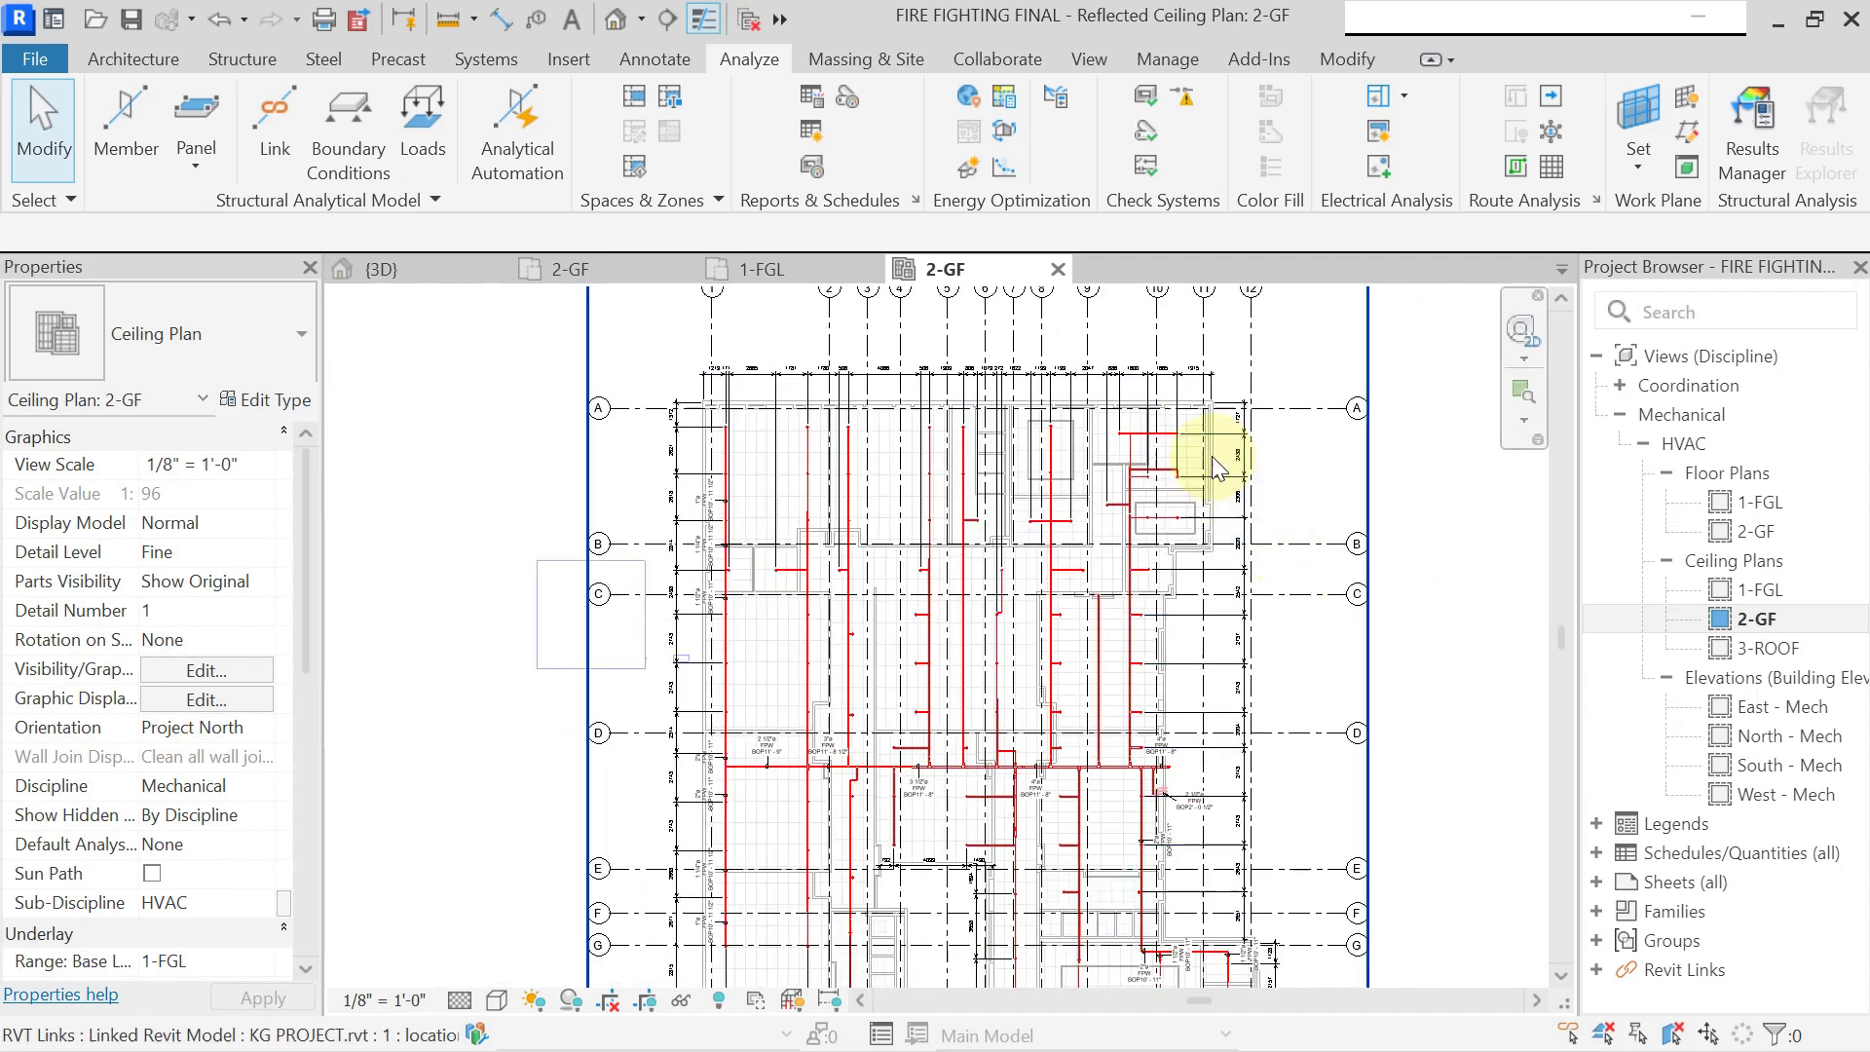
scroll(1146, 428, "down", 5)
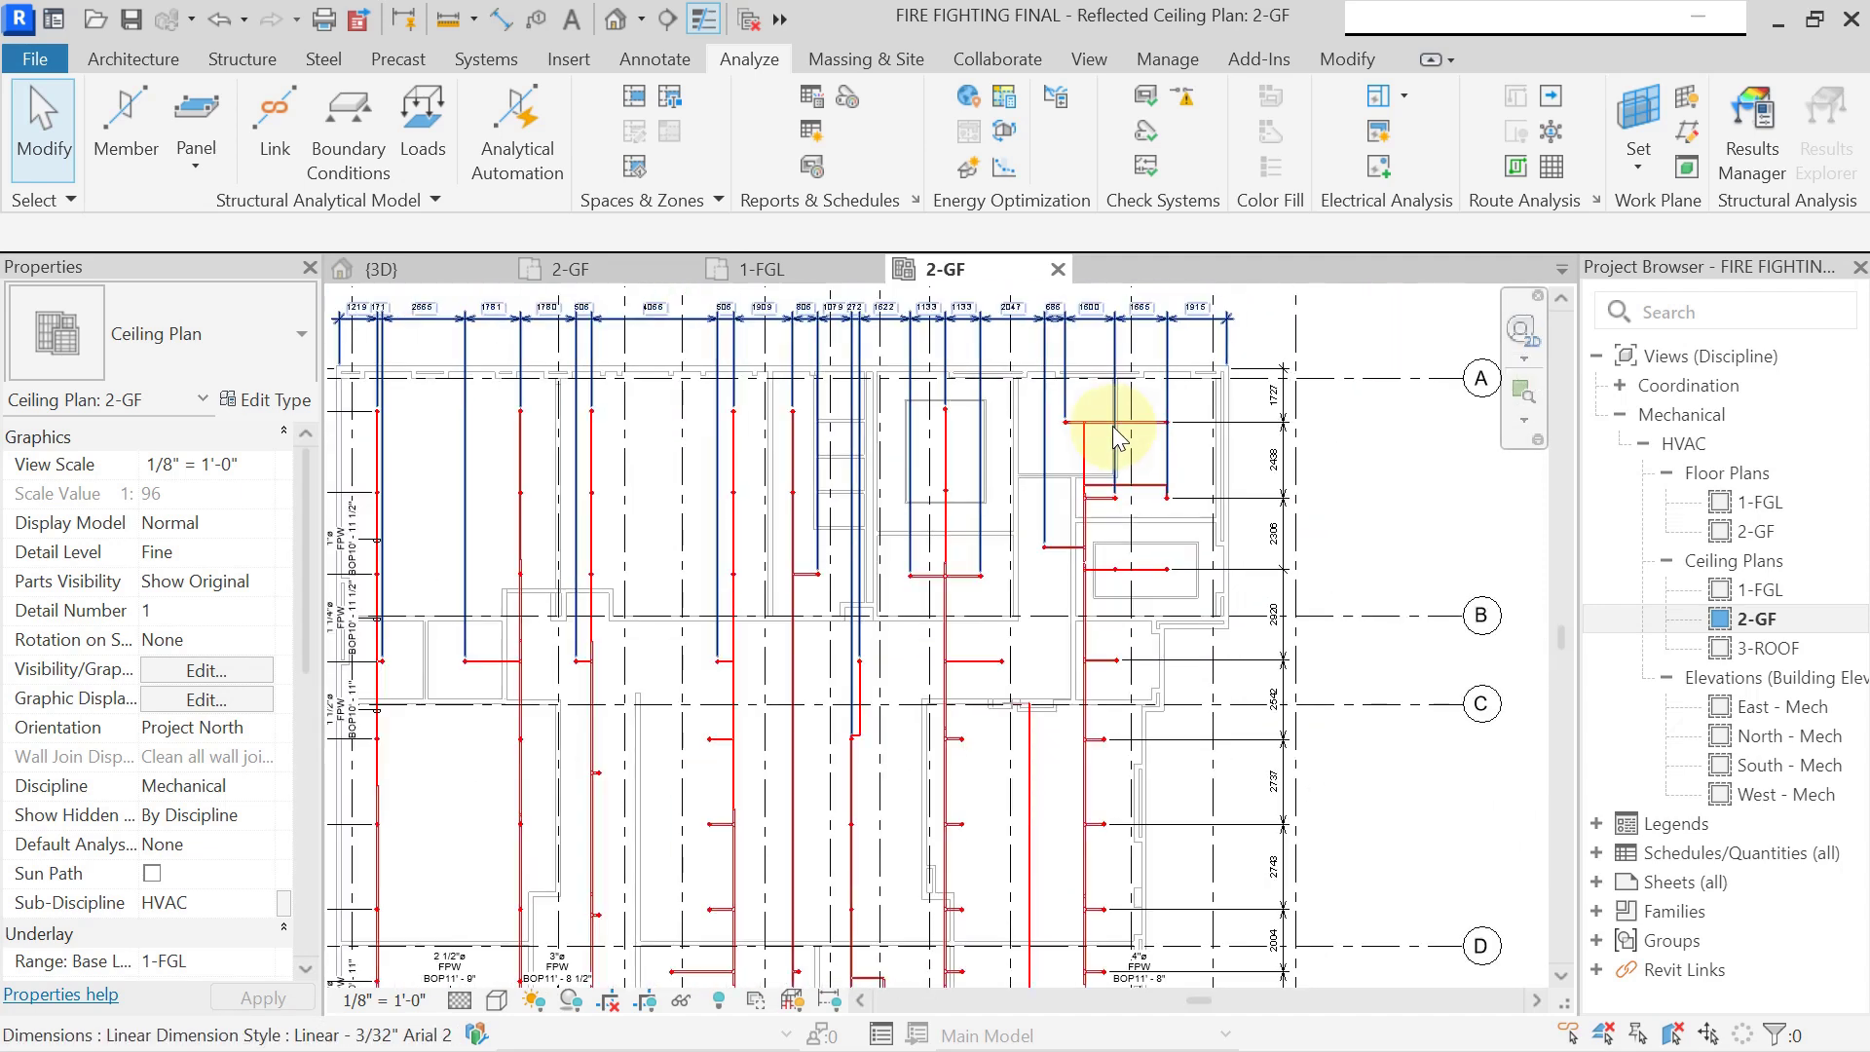
middle_click_drag(1315, 626, 1264, 631)
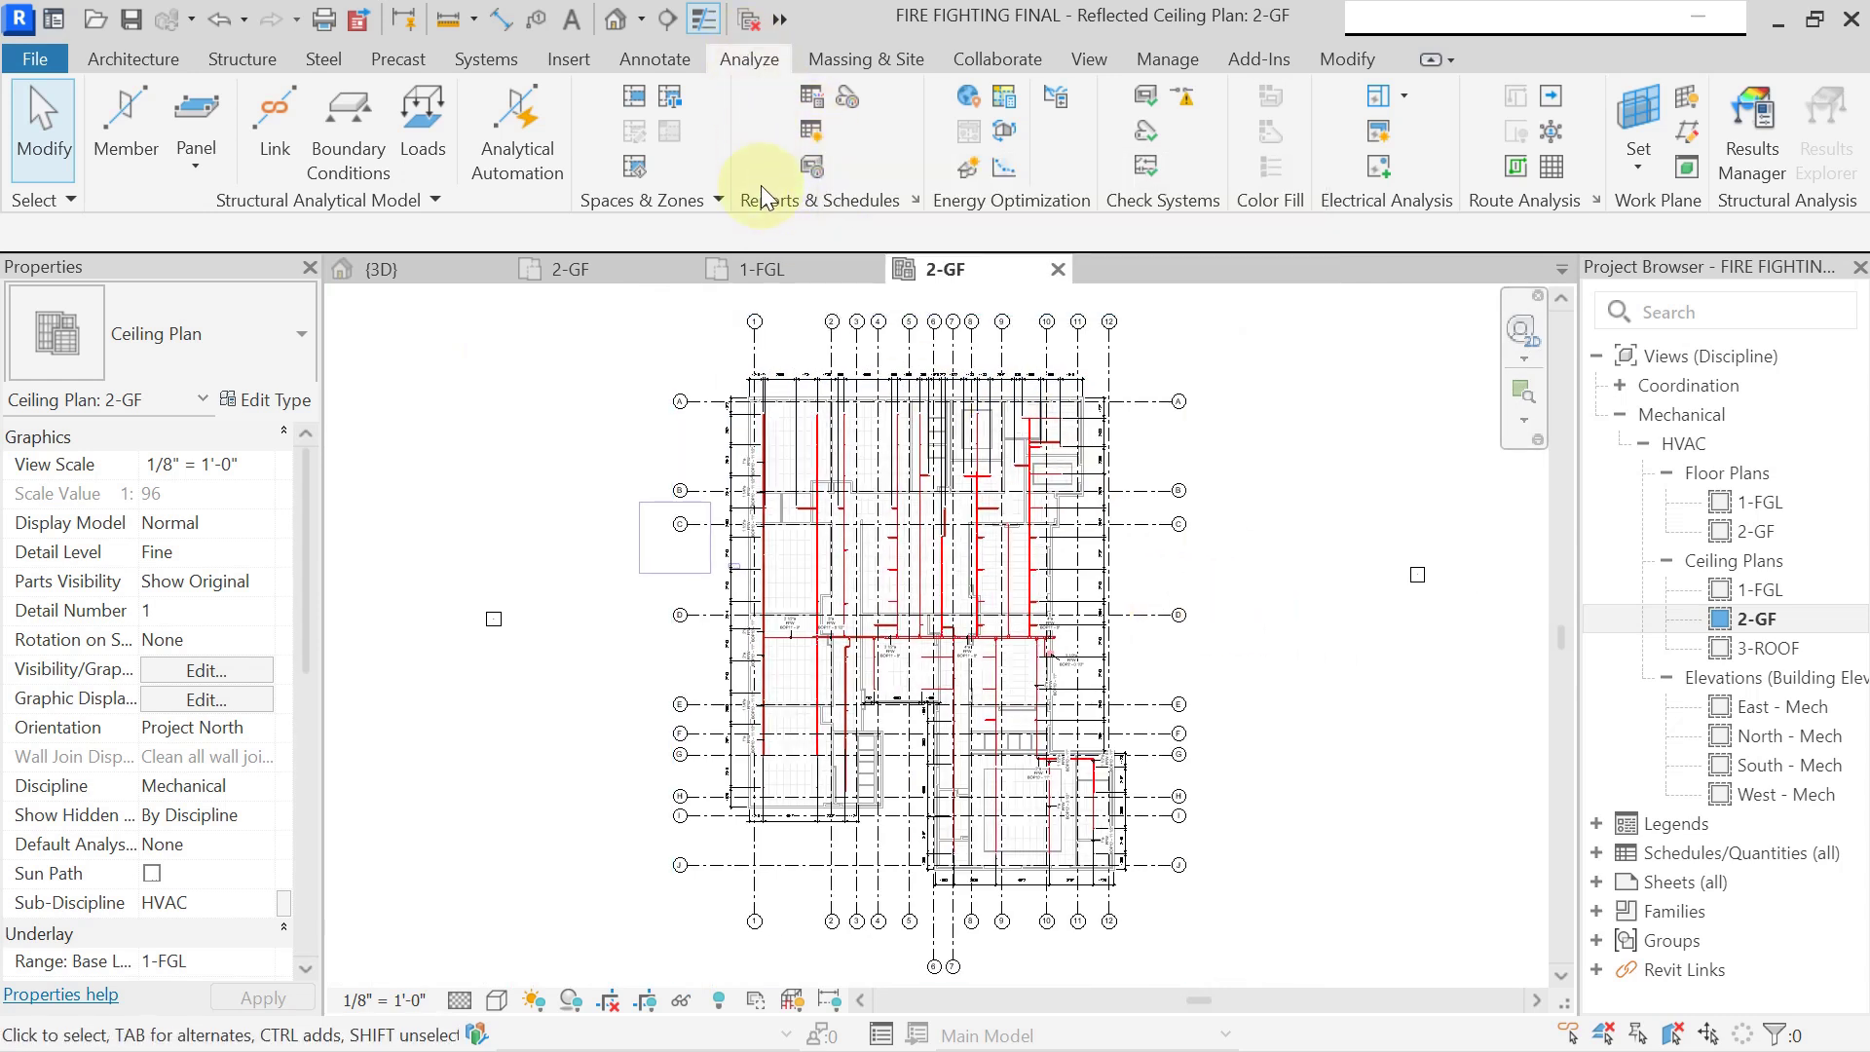
Create a building component schedule for the Pipes category named "Pipe Take off Quantity".
left_click(816, 132)
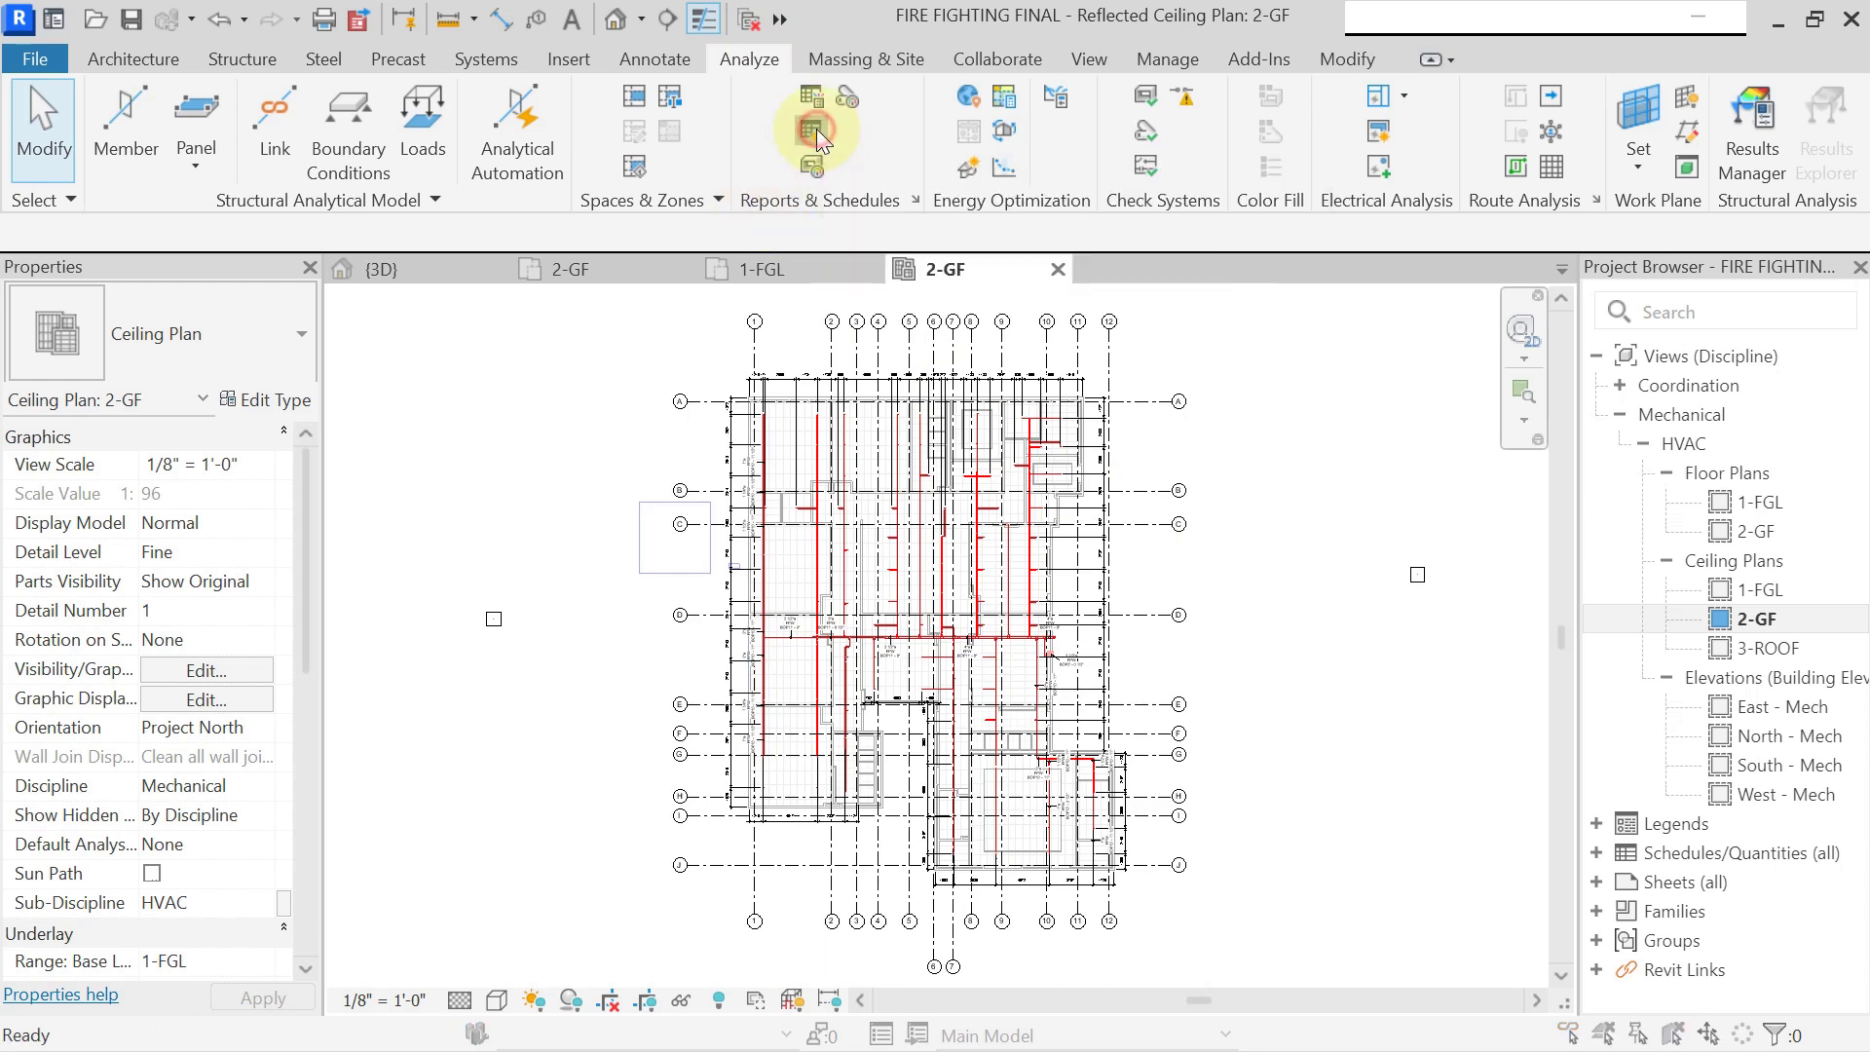
left_click(740, 555)
left_click(779, 364)
left_click(720, 597)
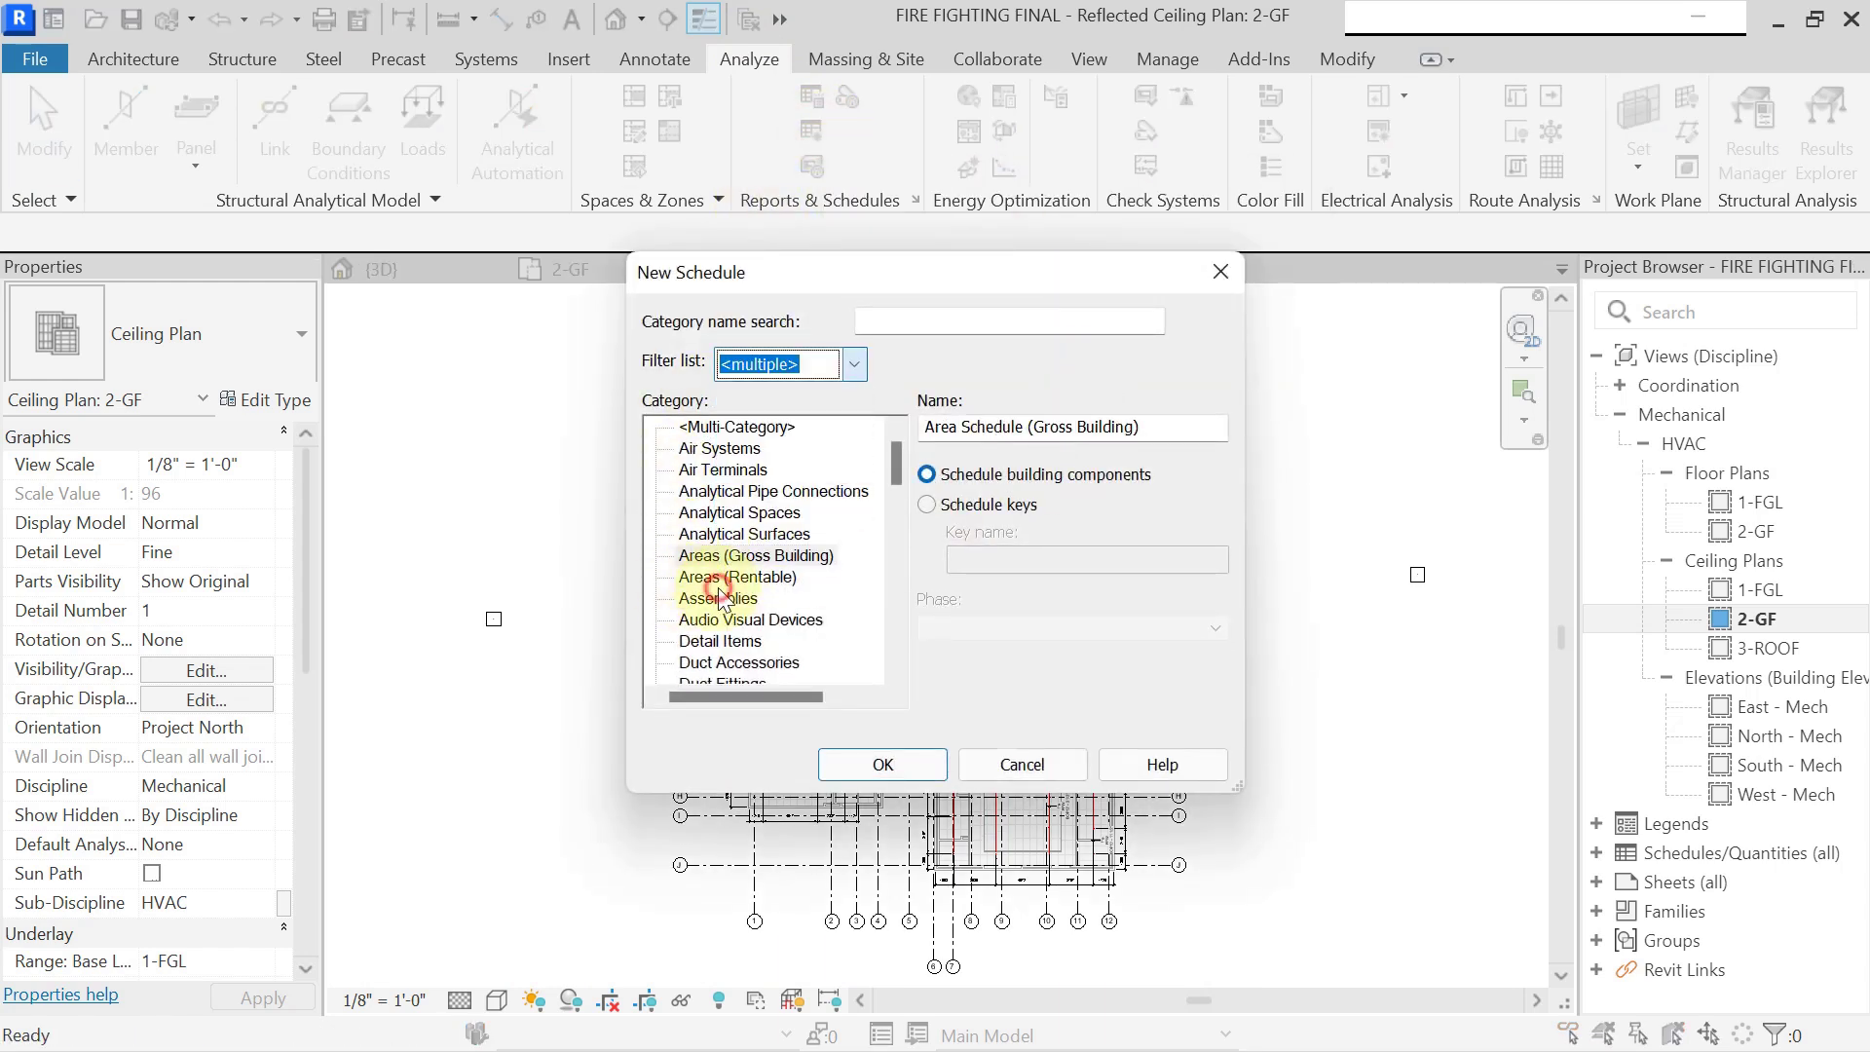
left_click(719, 597)
key("p")
scroll(757, 555, "down", 4)
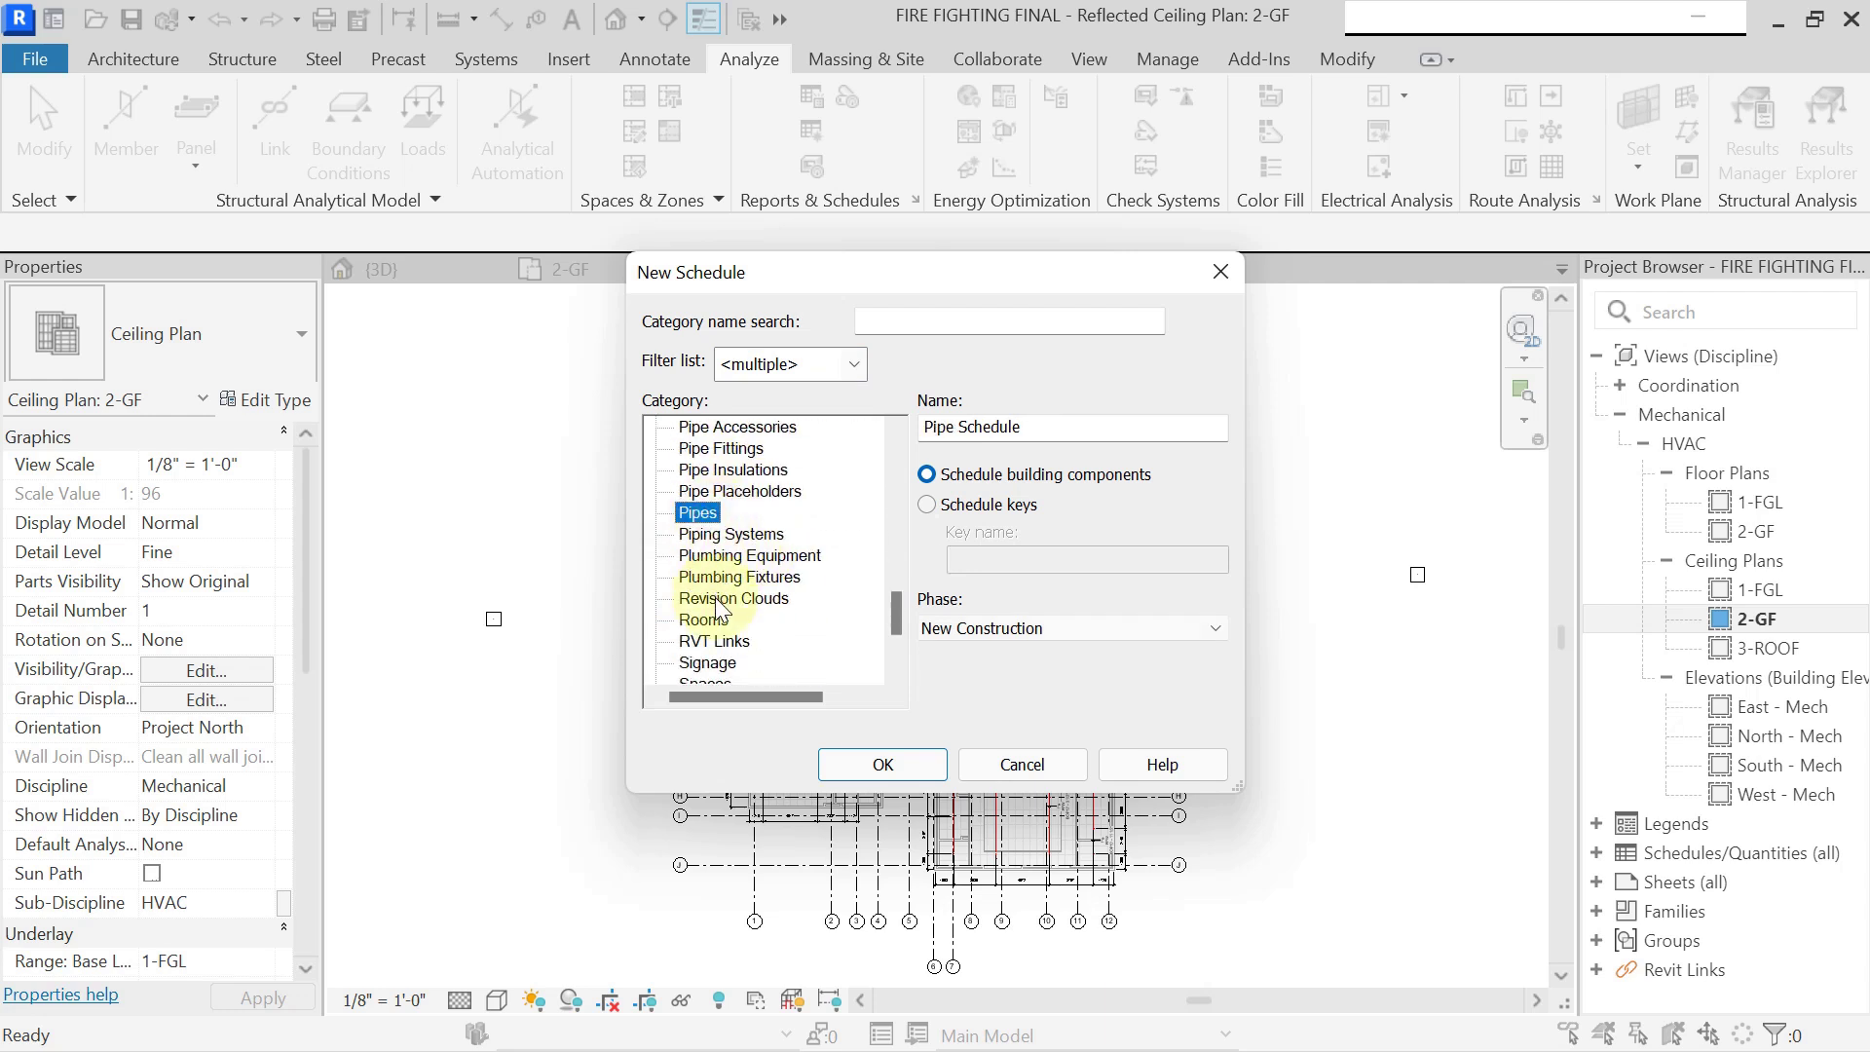
scroll(714, 581, "up", 1)
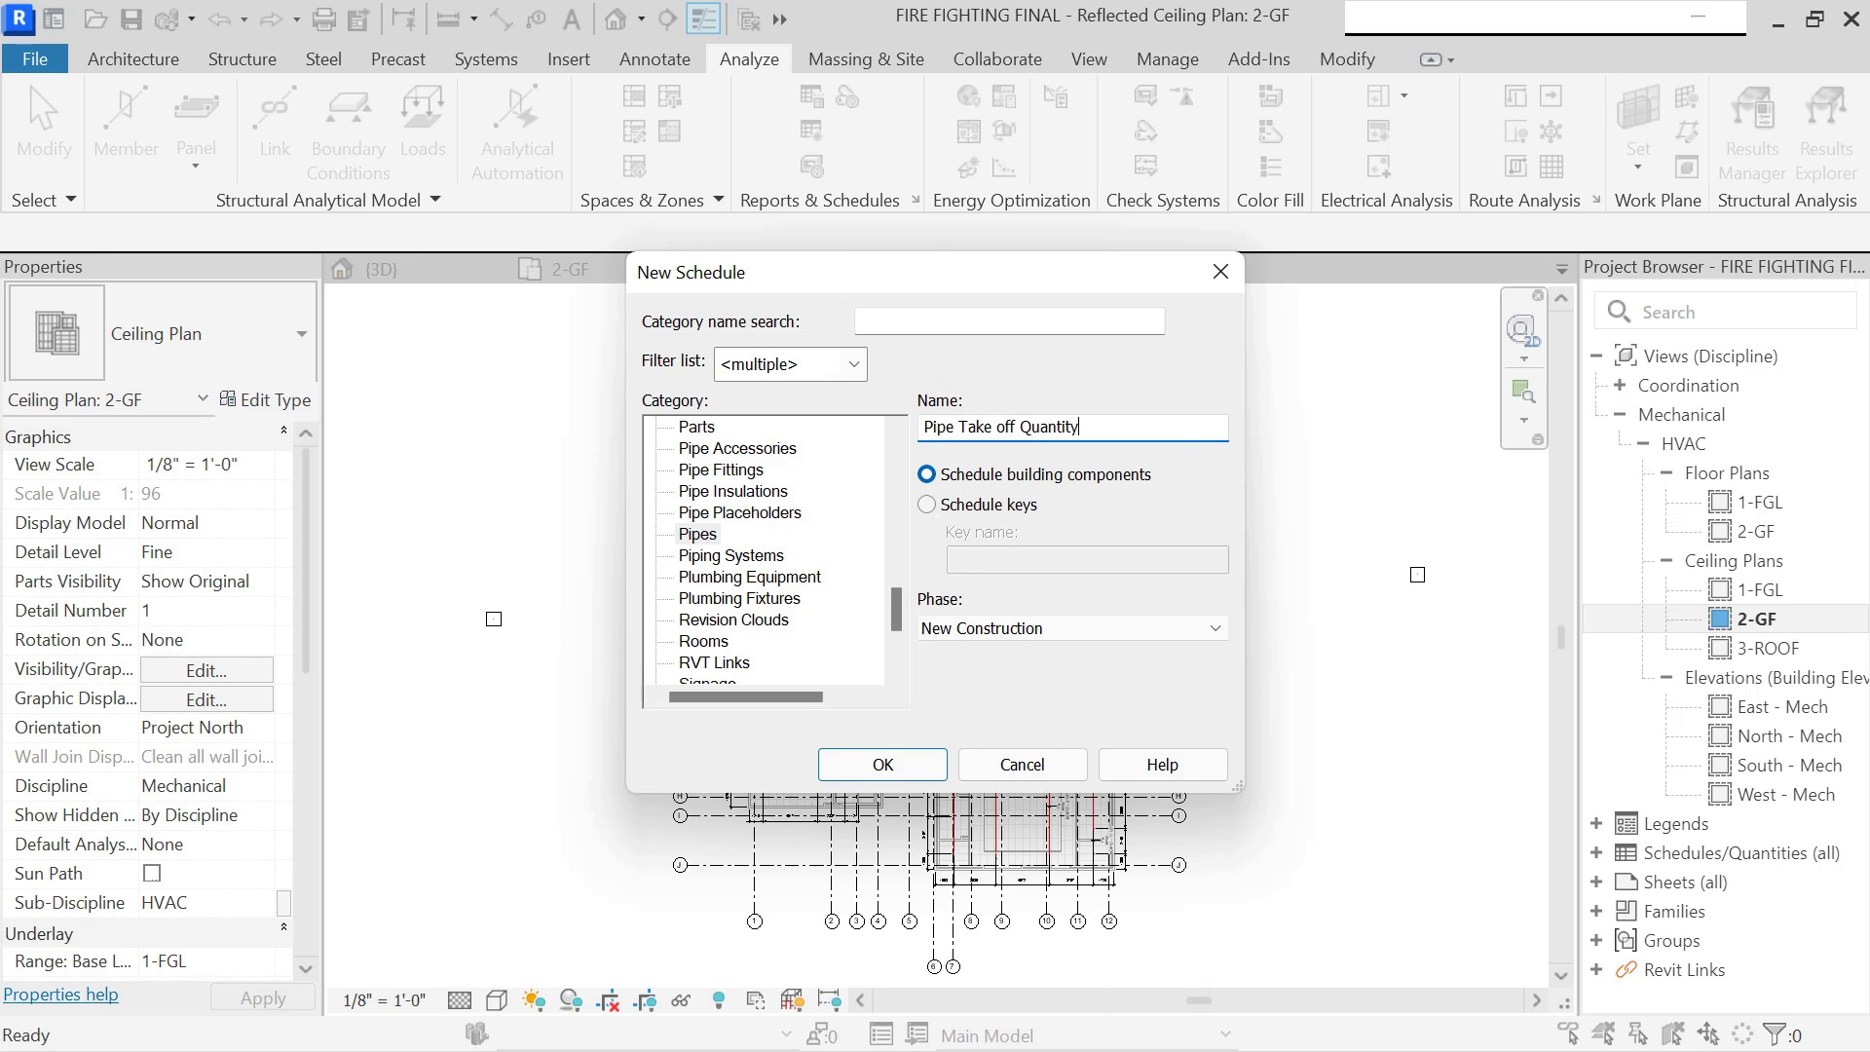
left_click(860, 754)
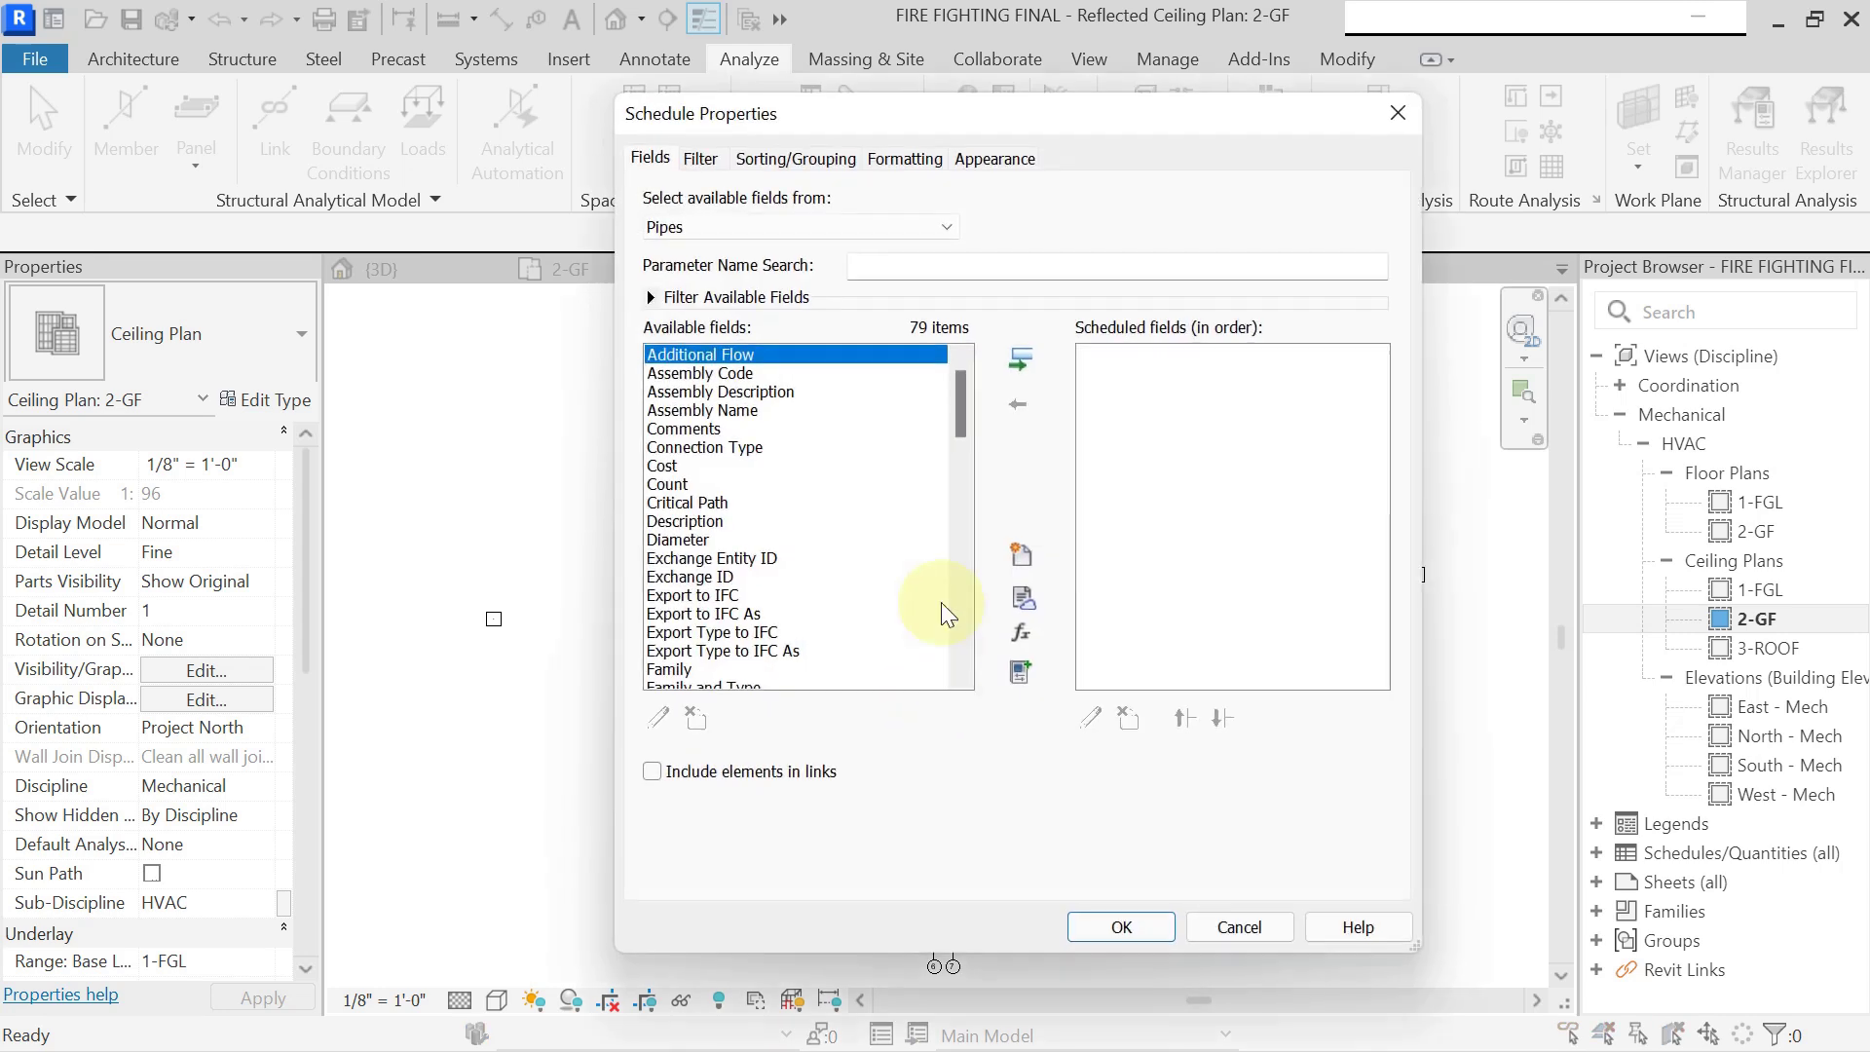
Add the System Abbreviation field to the pipe schedule.
left_click(725, 410)
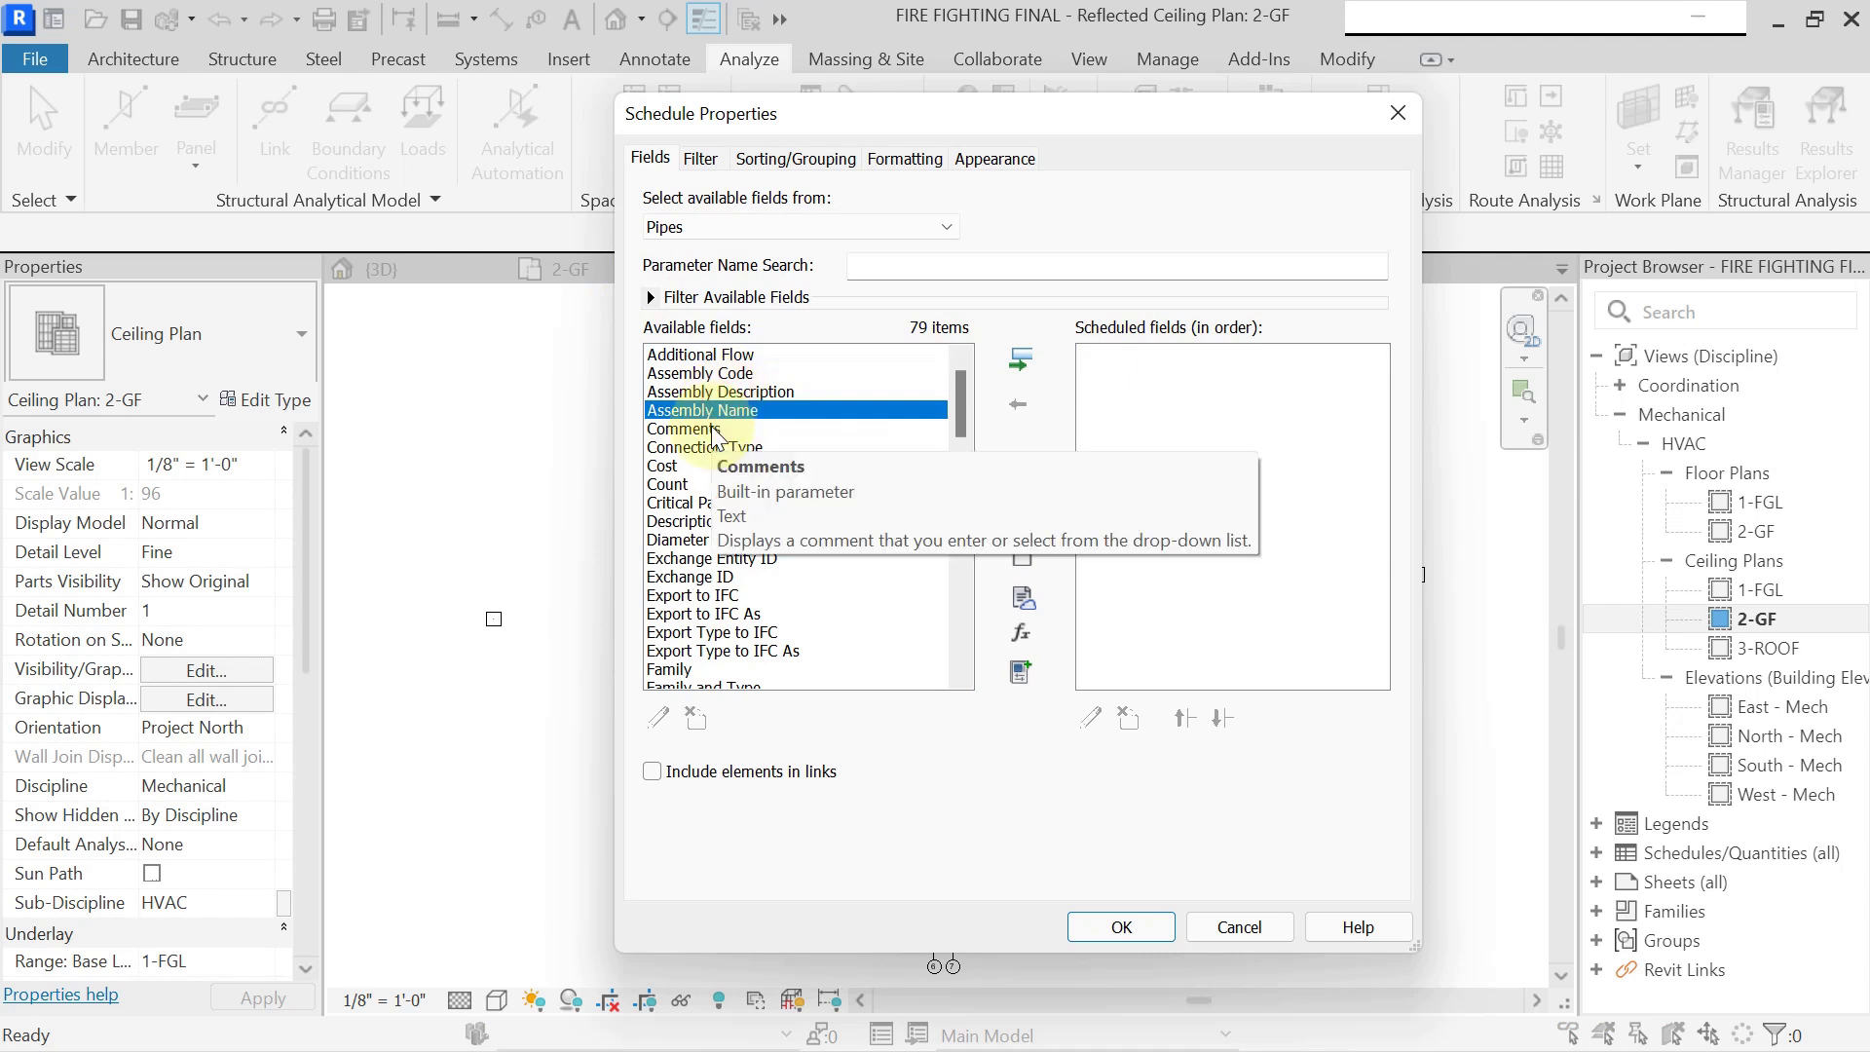
key("s")
scroll(750, 468, "down", 5)
left_click(750, 467)
left_click(1020, 359)
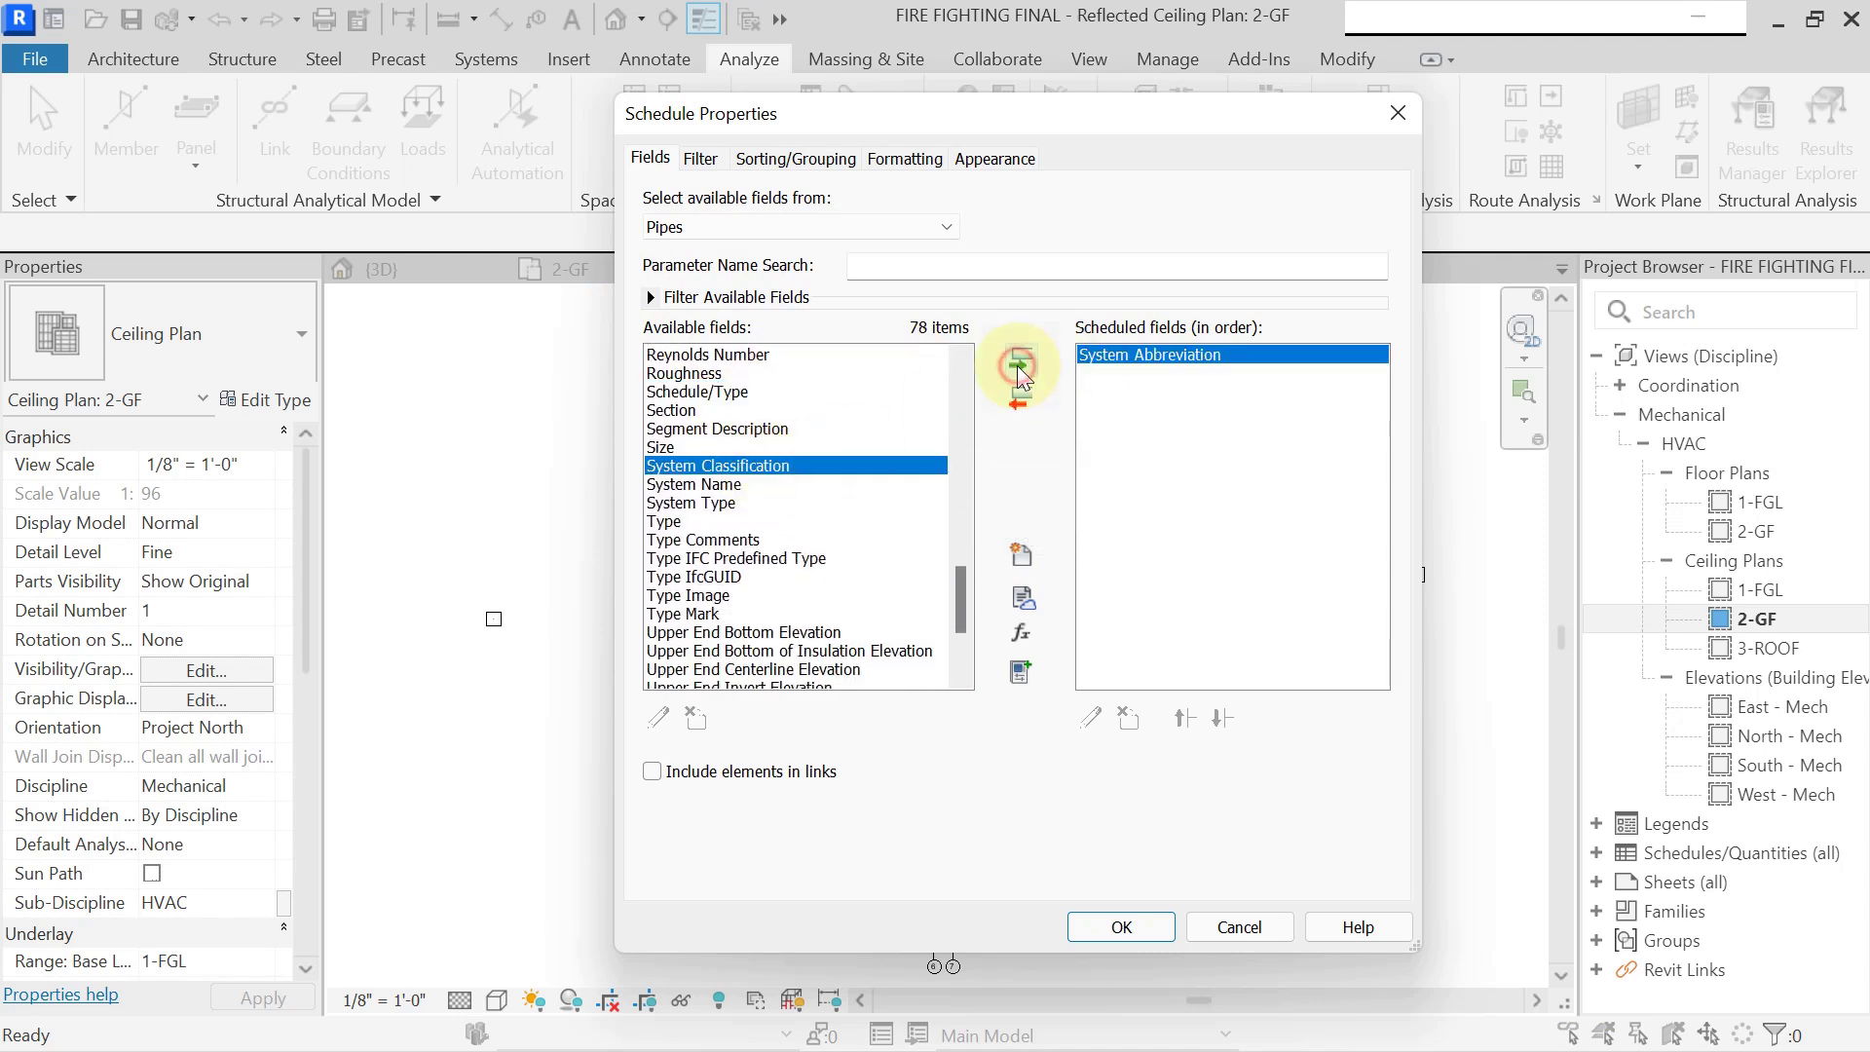
Add the Size and Length fields to the pipe schedule after System Abbreviation.
left_click(716, 485)
left_click(670, 449)
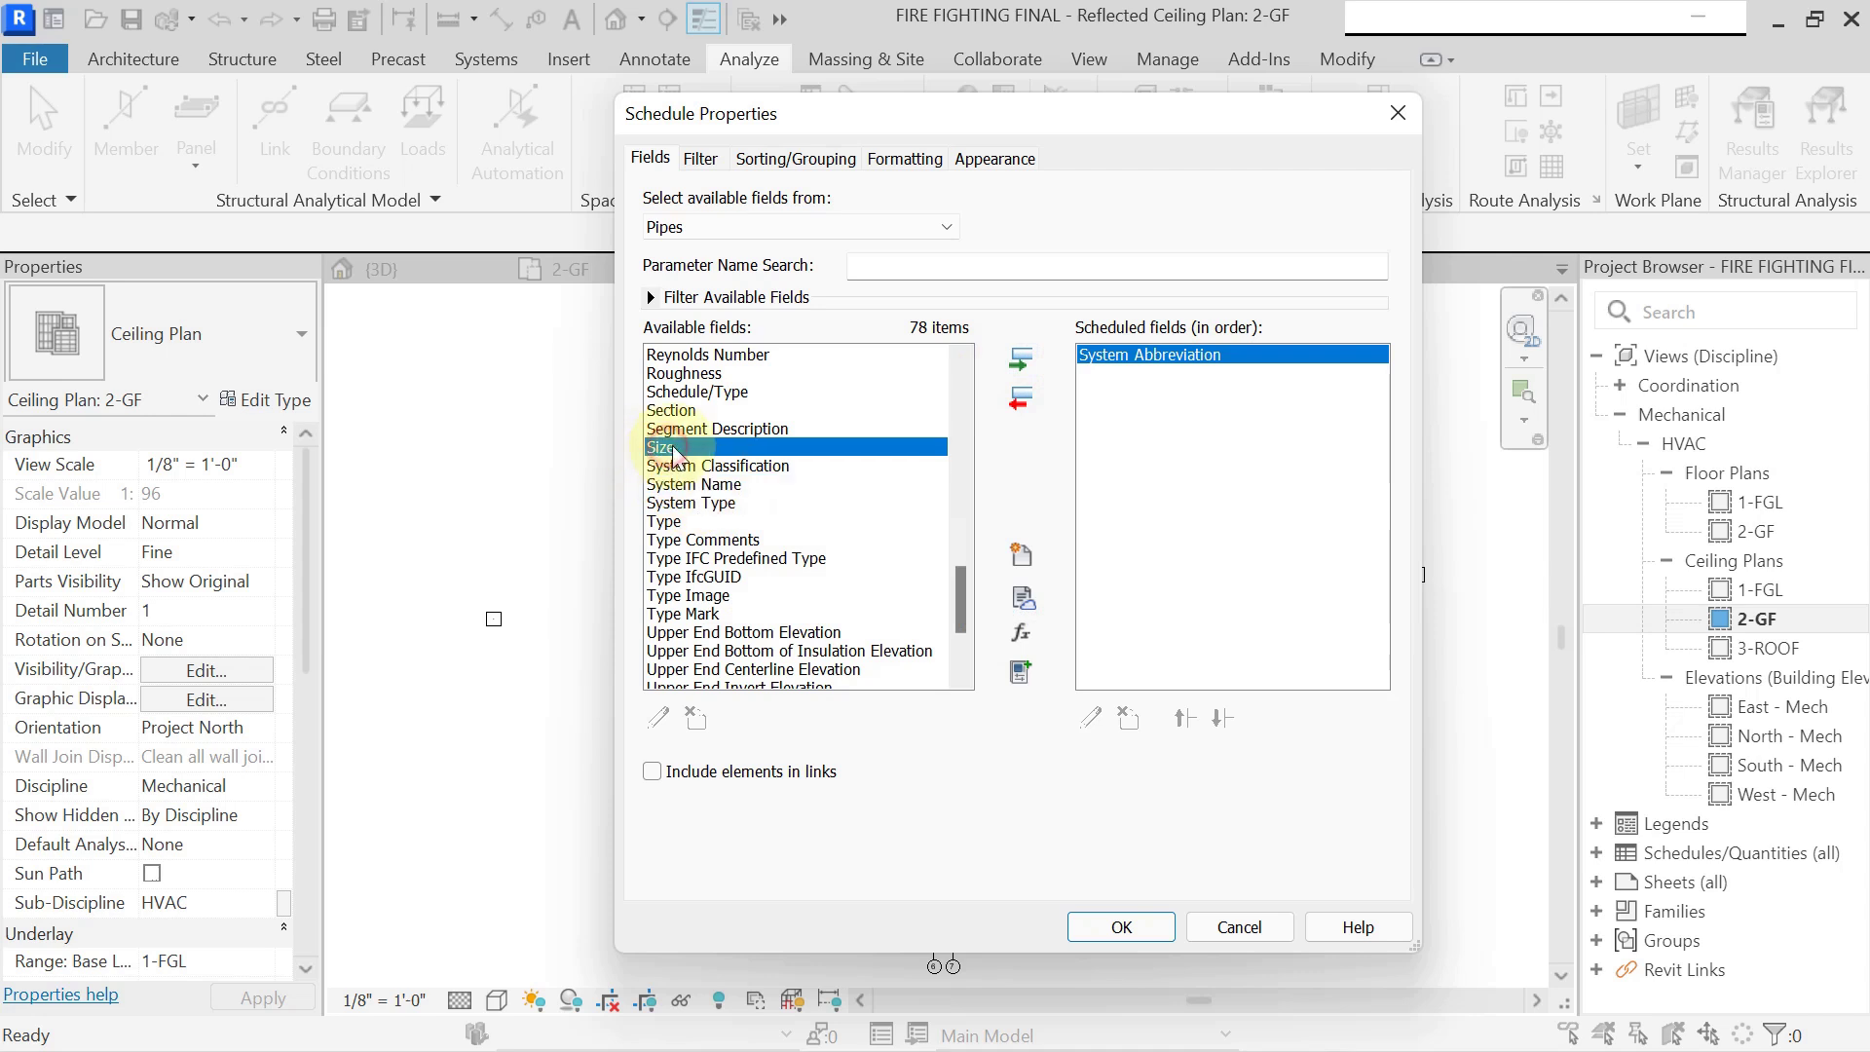
left_click(1011, 370)
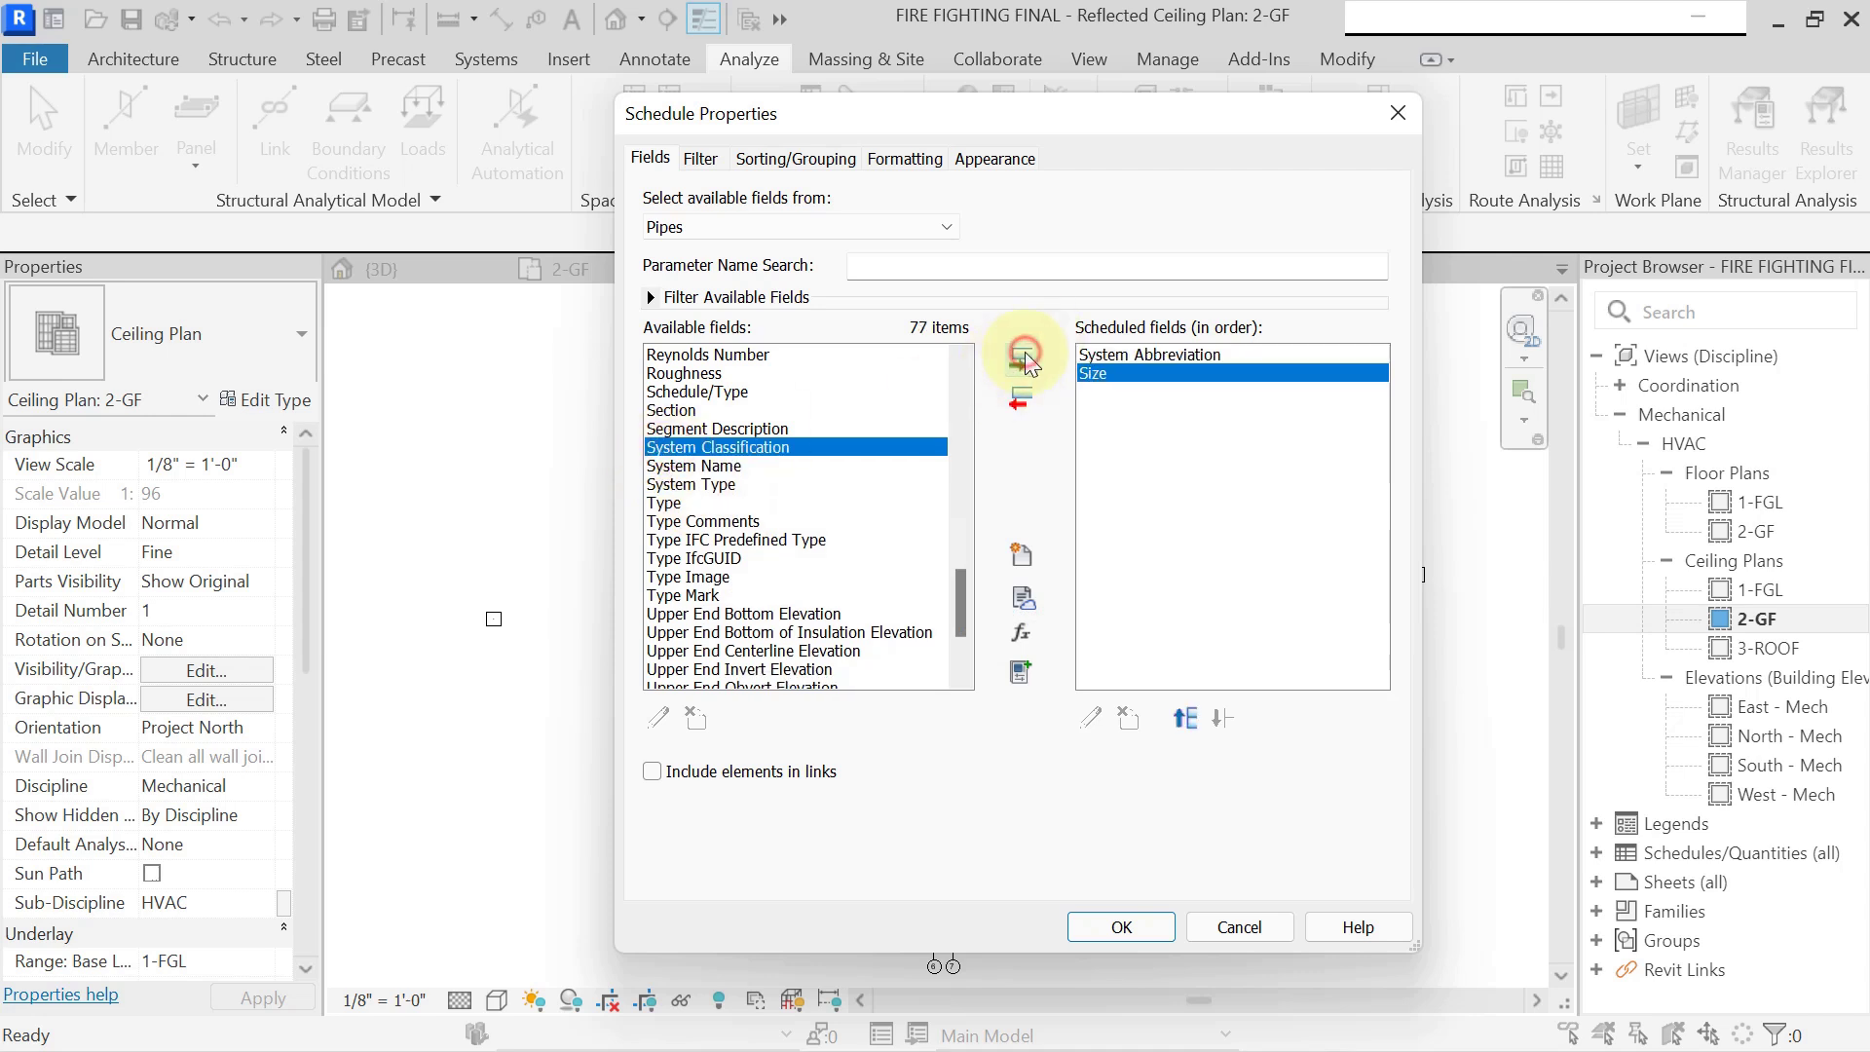
left_click(699, 485)
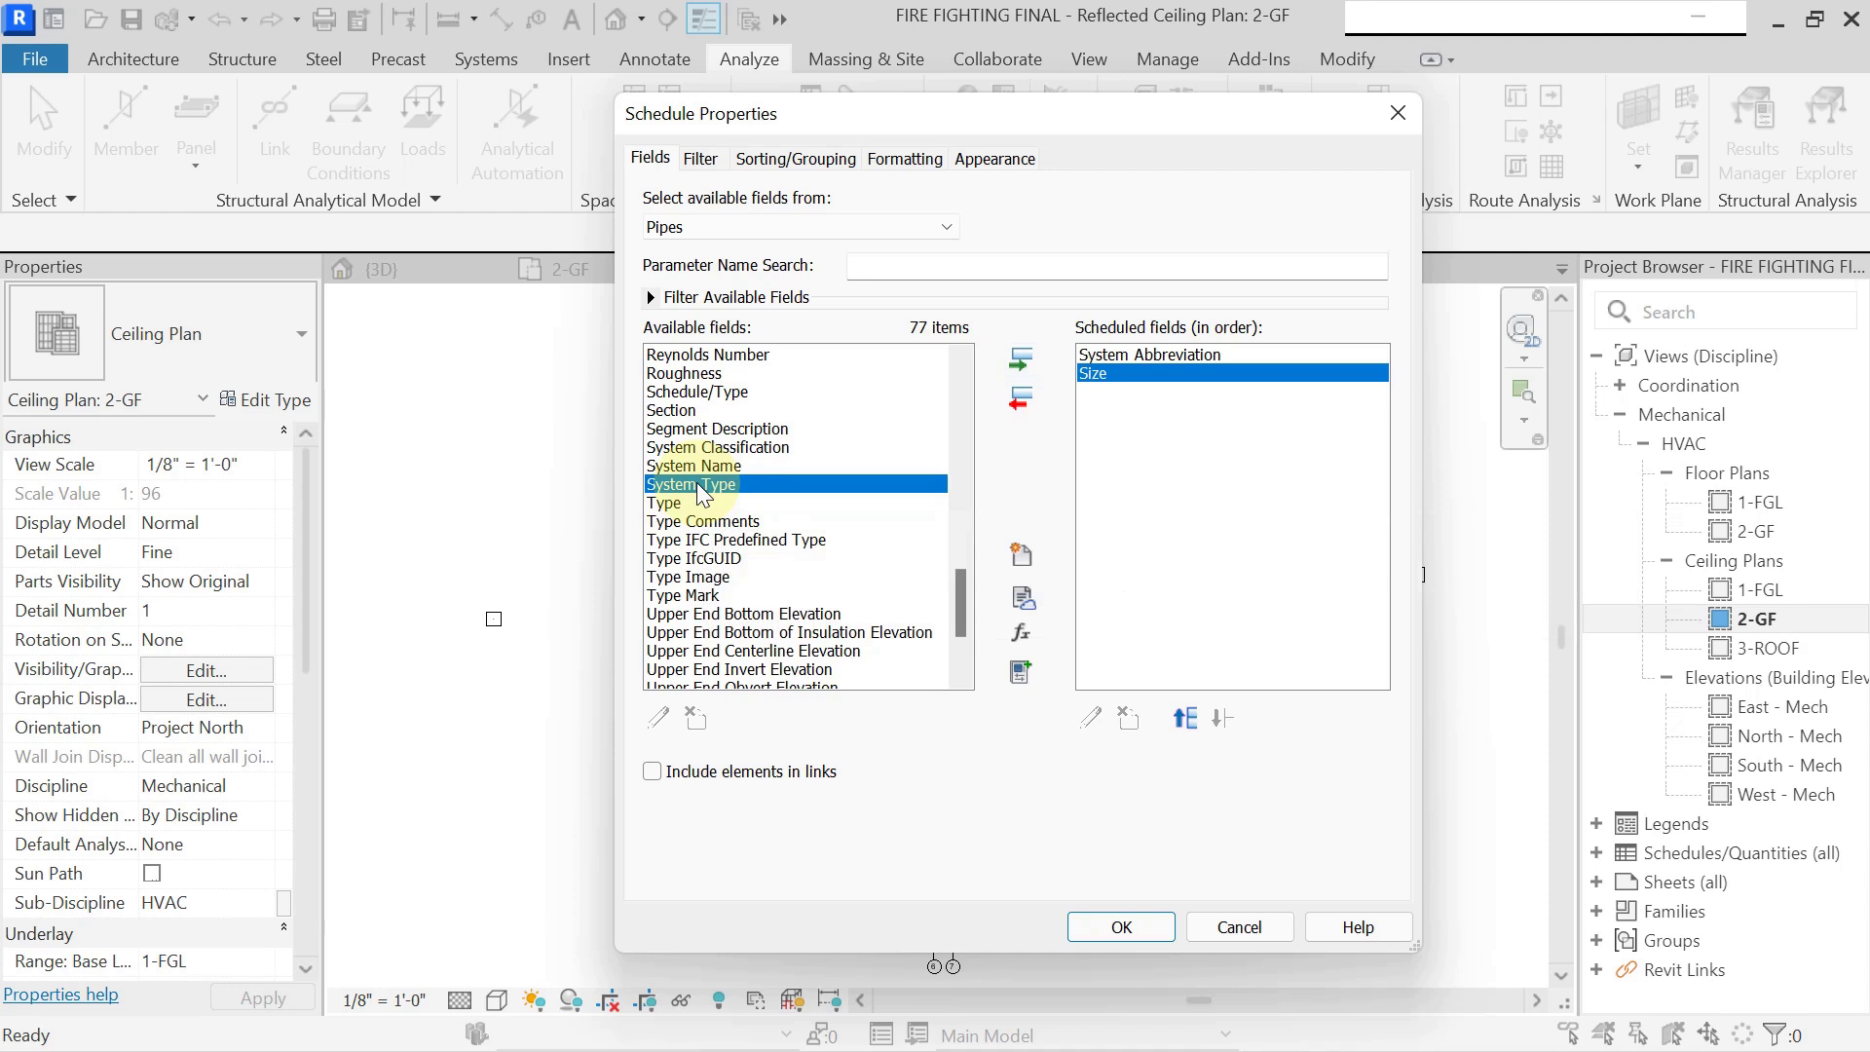
key("l")
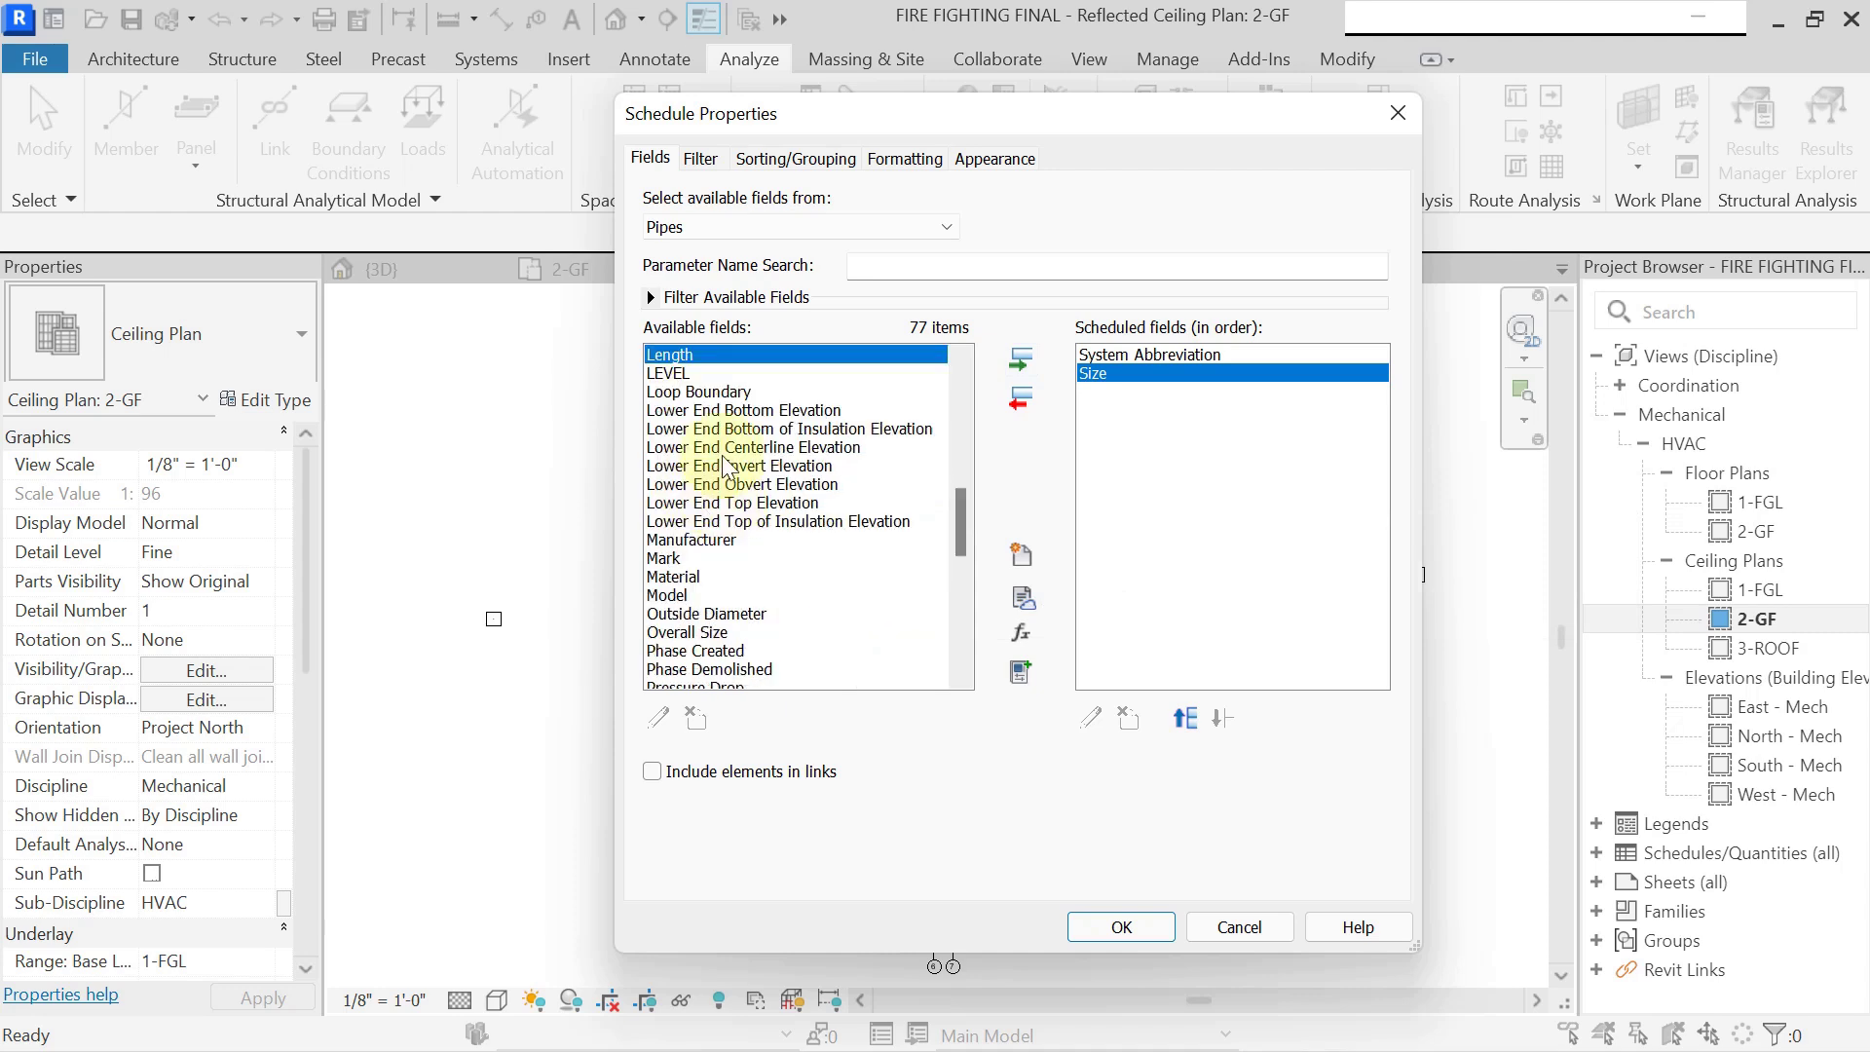
left_click(1019, 359)
Add the Cost field, generate the pipe schedule and widen its System Abbreviation column to fit the heading.
left_click(730, 466)
key("c")
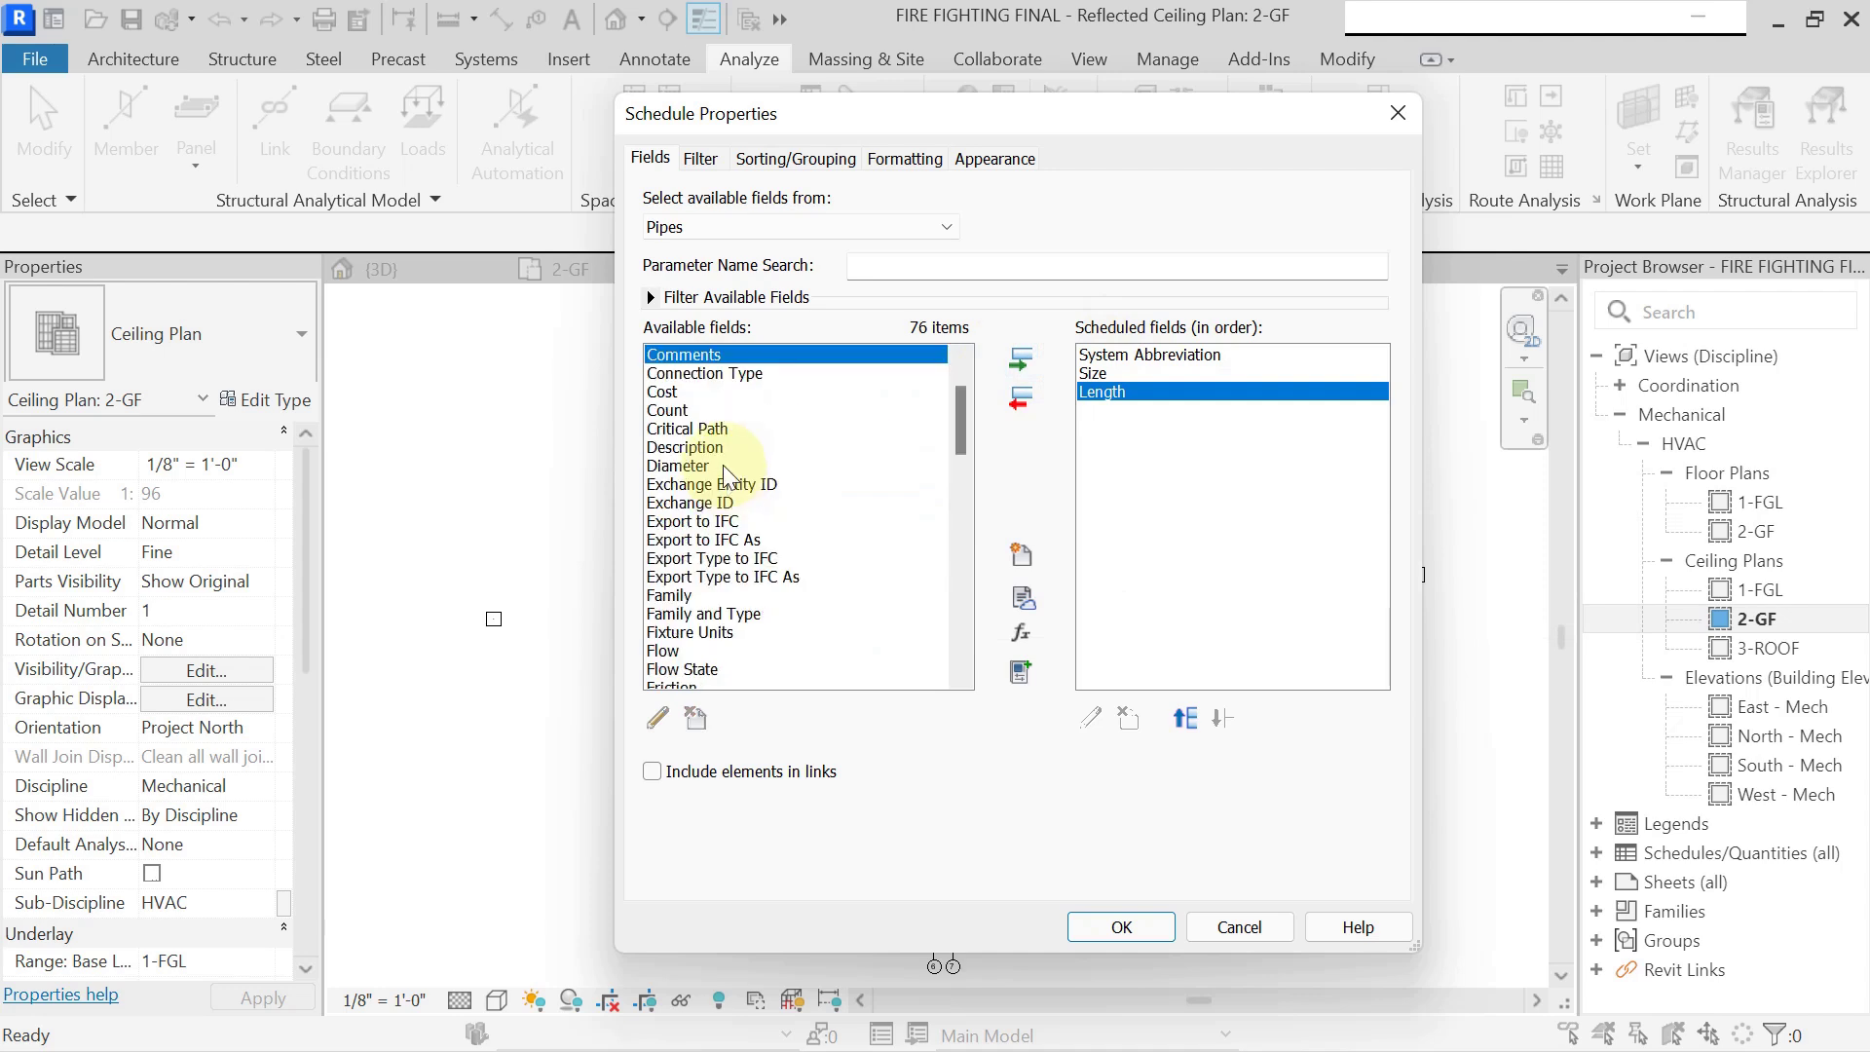
left_click(862, 391)
left_click(1014, 363)
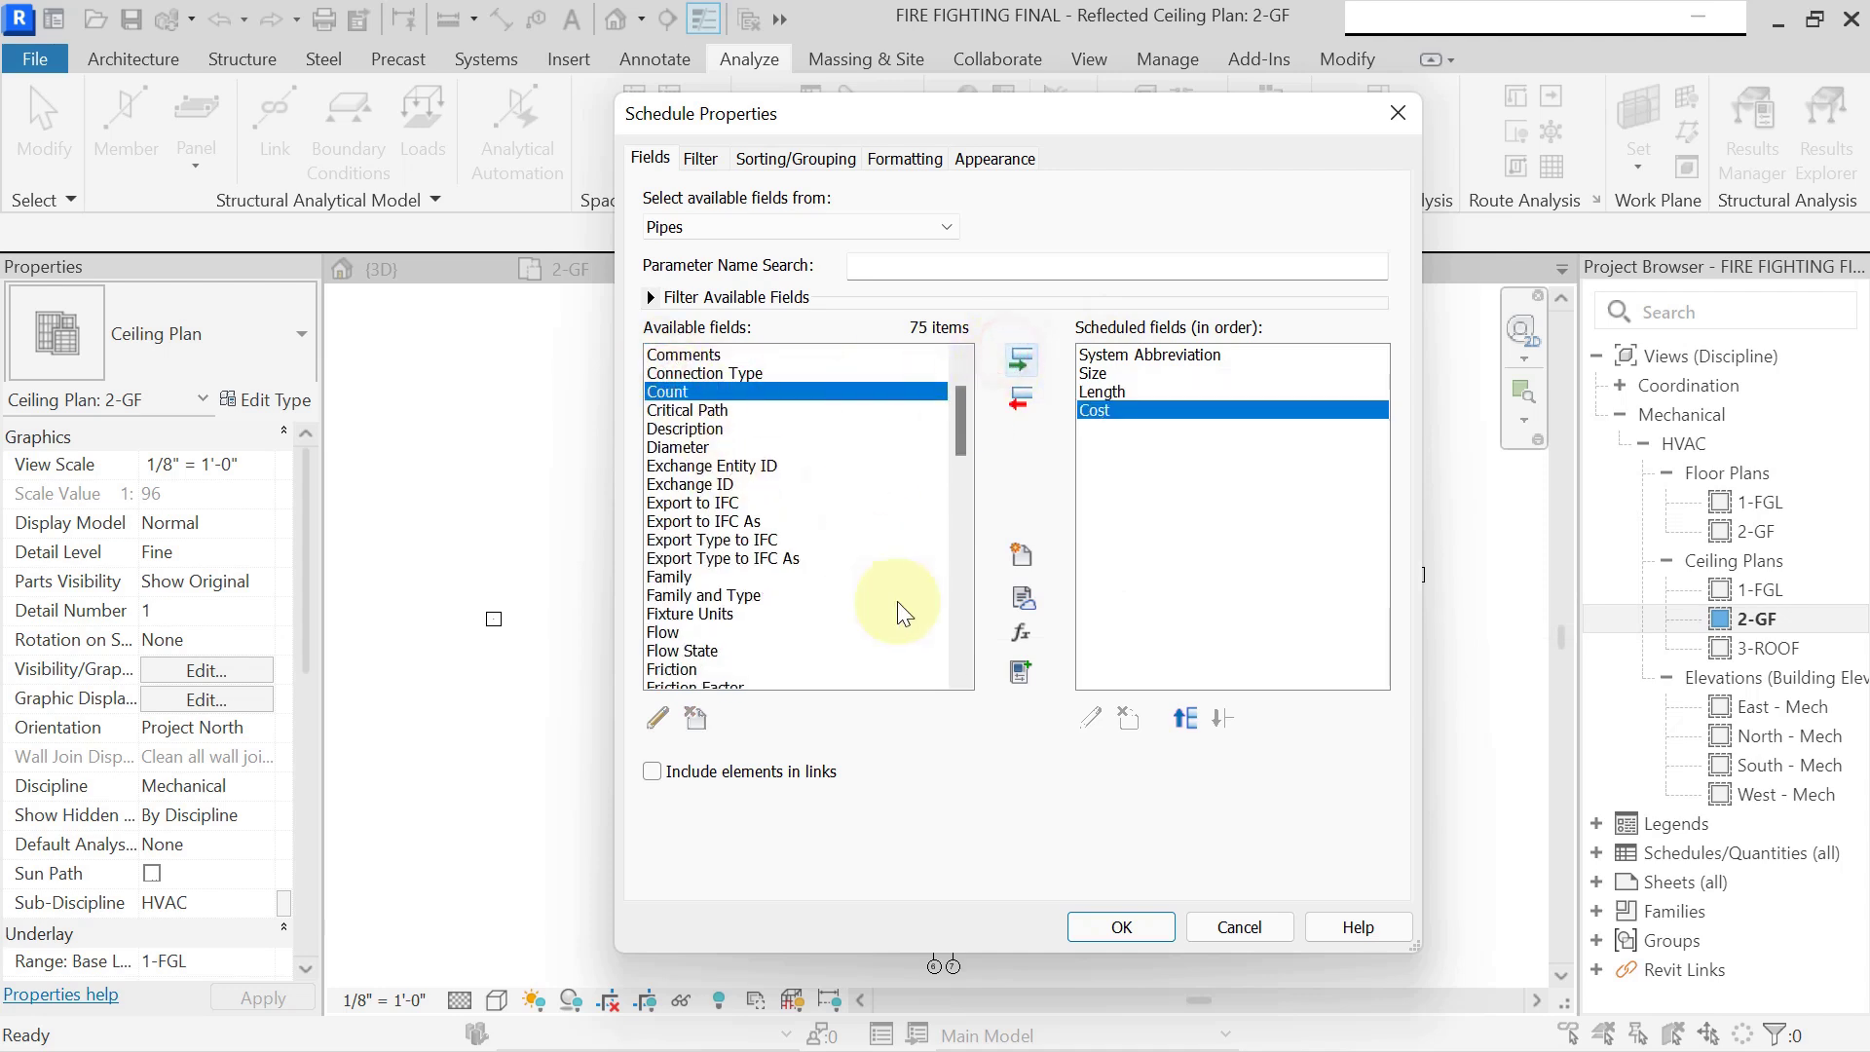
left_click(1125, 927)
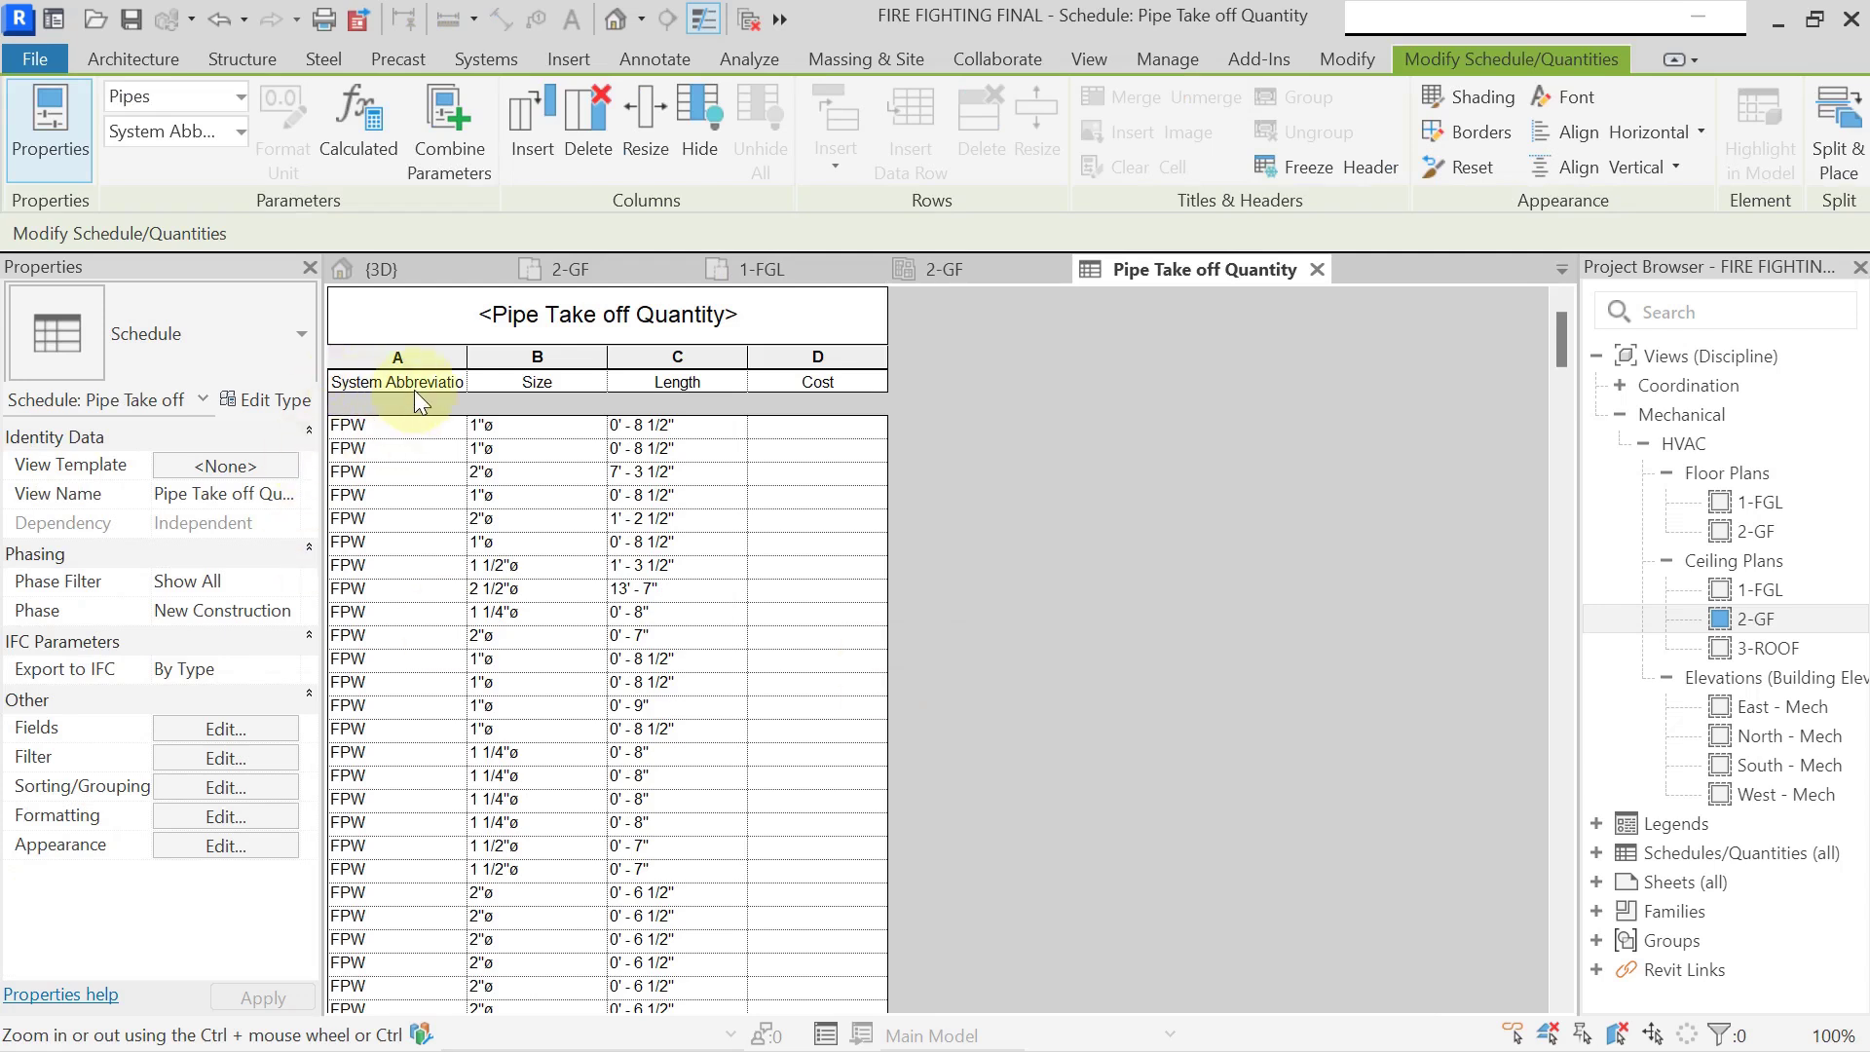
left_click_drag(465, 358, 499, 375)
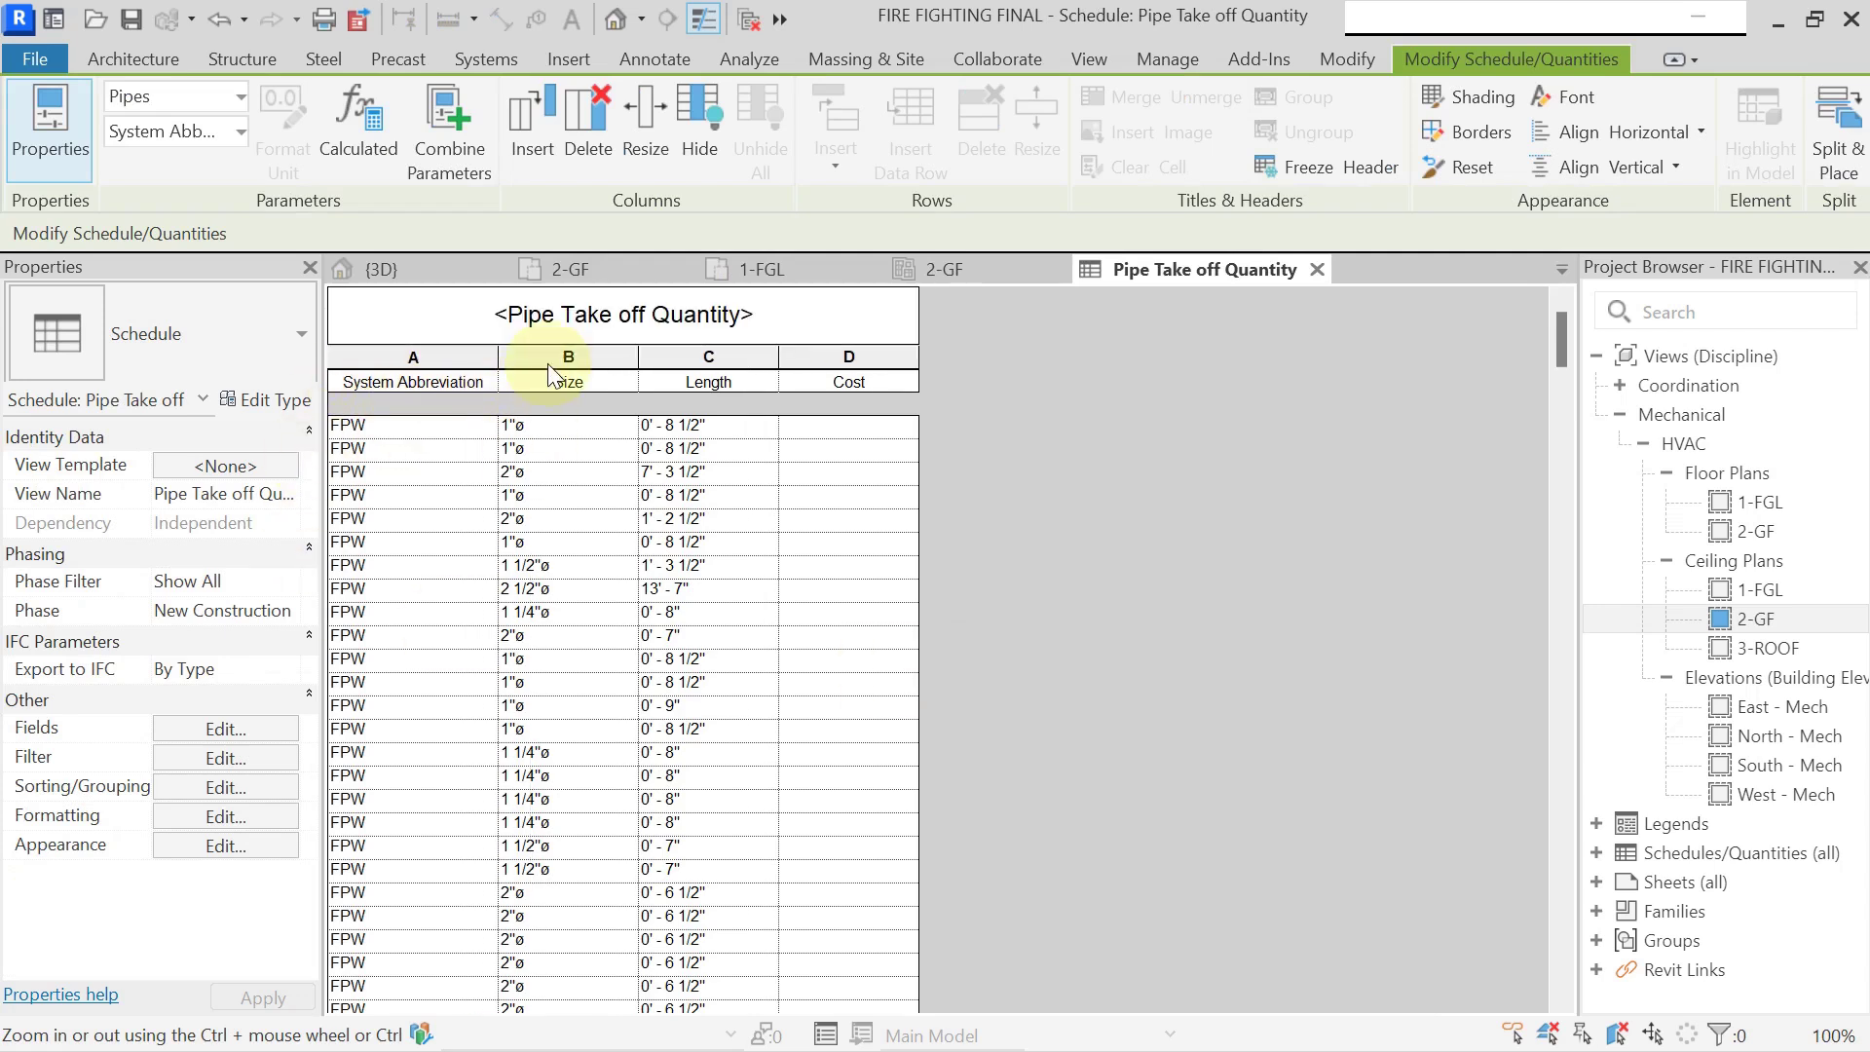
Review the system abbreviations, sizes and lengths through the whole pipe schedule and return to its first rows.
left_click(395, 428)
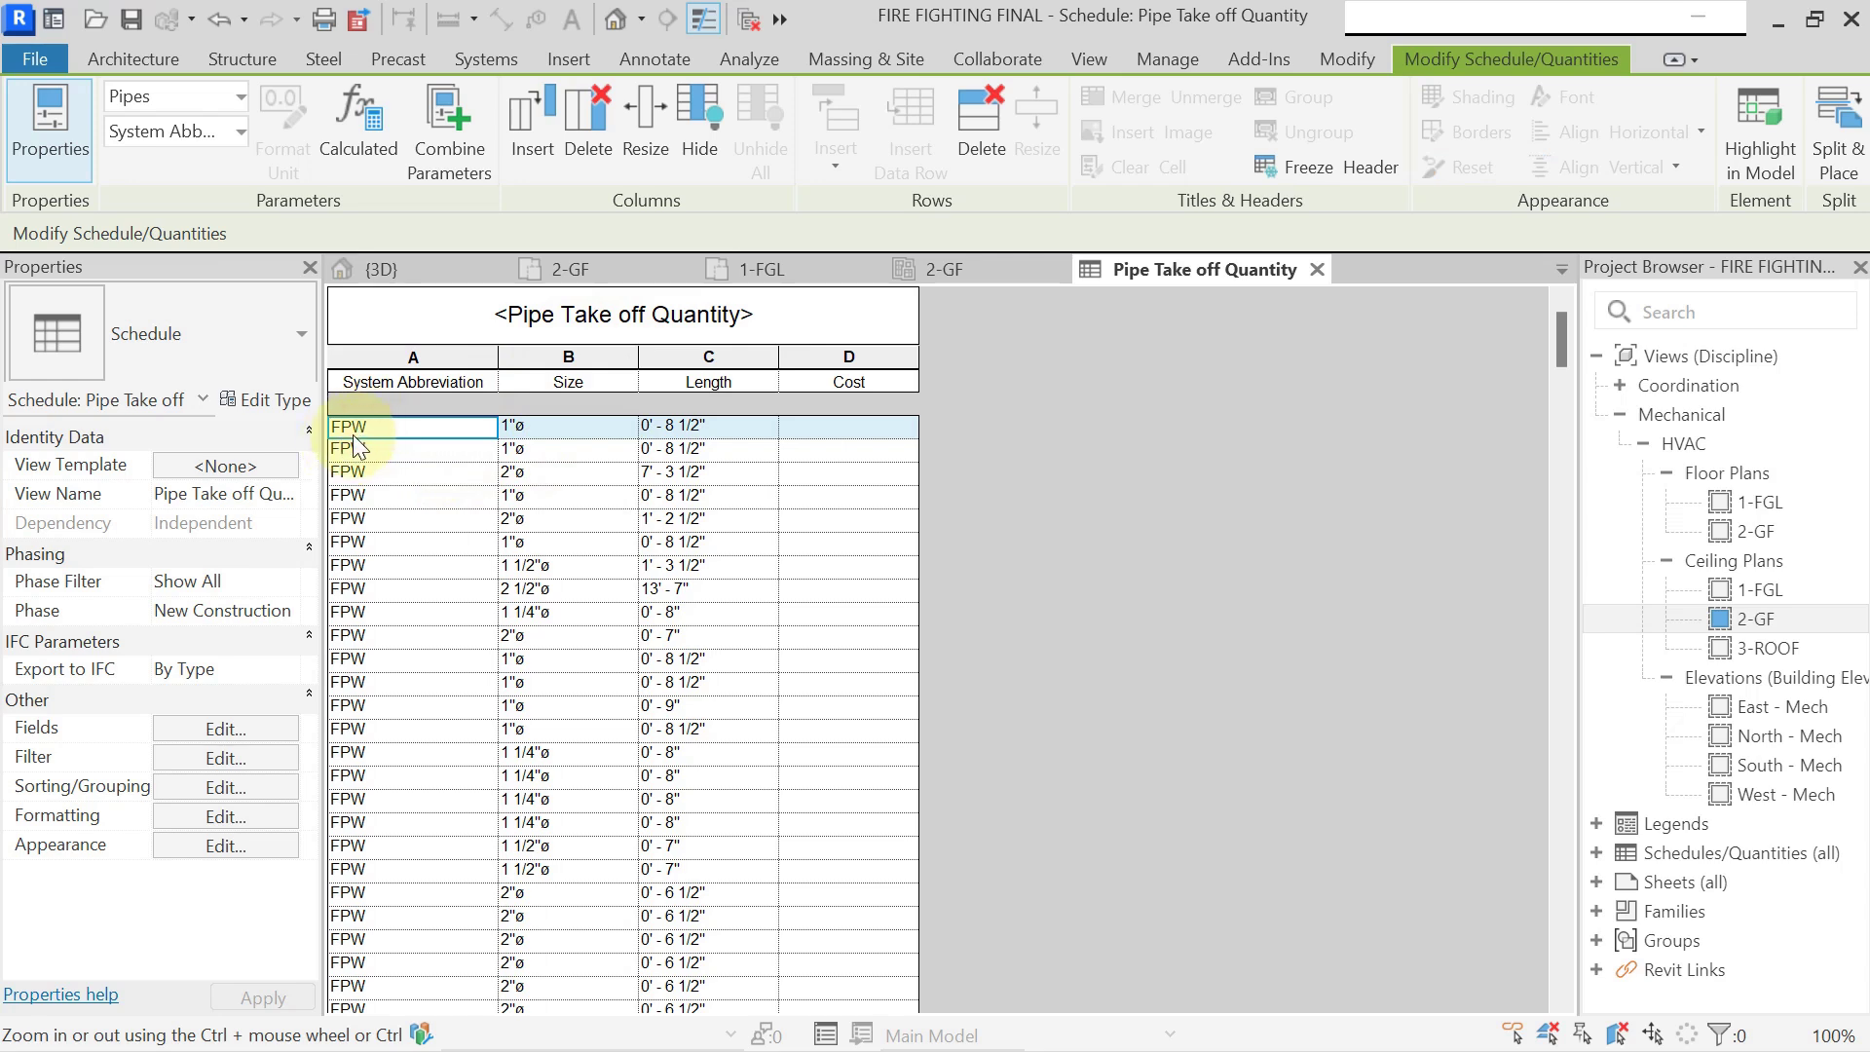
left_click(349, 444)
left_click(370, 475)
scroll(419, 551, "down", 10)
scroll(421, 563, "down", 20)
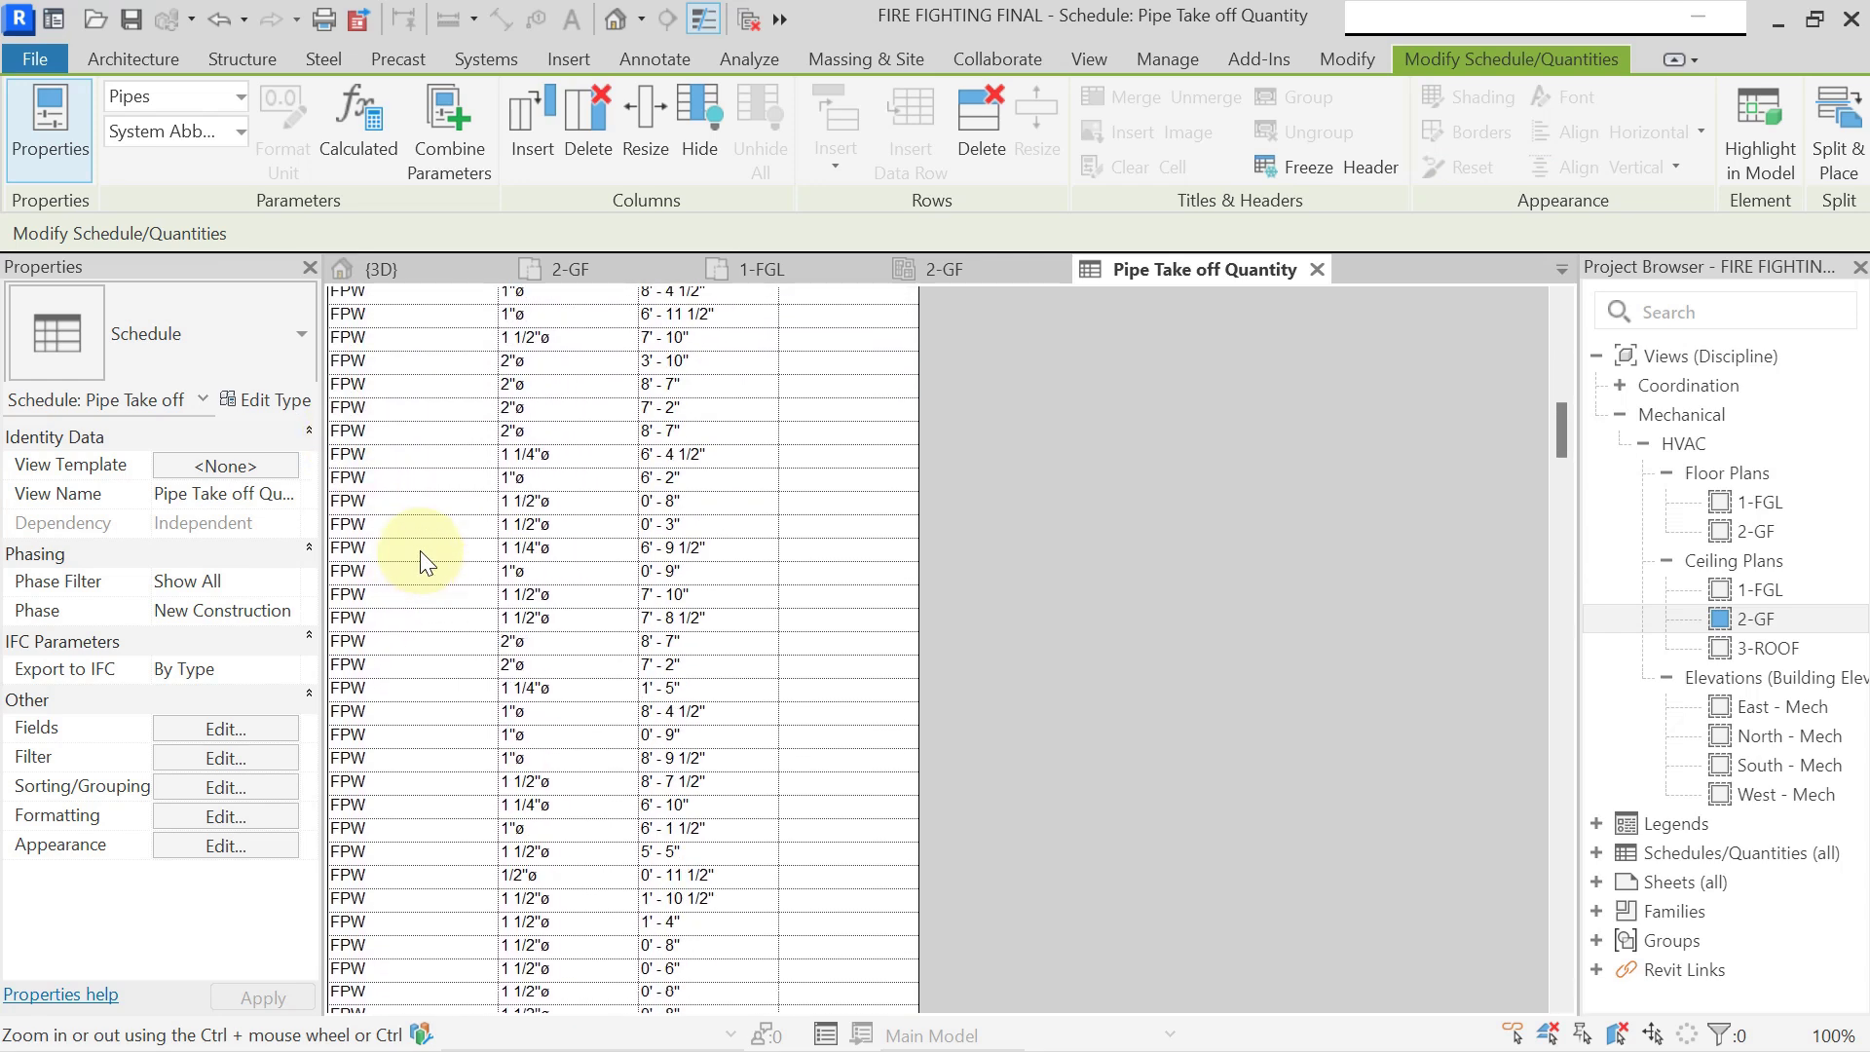
scroll(421, 562, "down", 20)
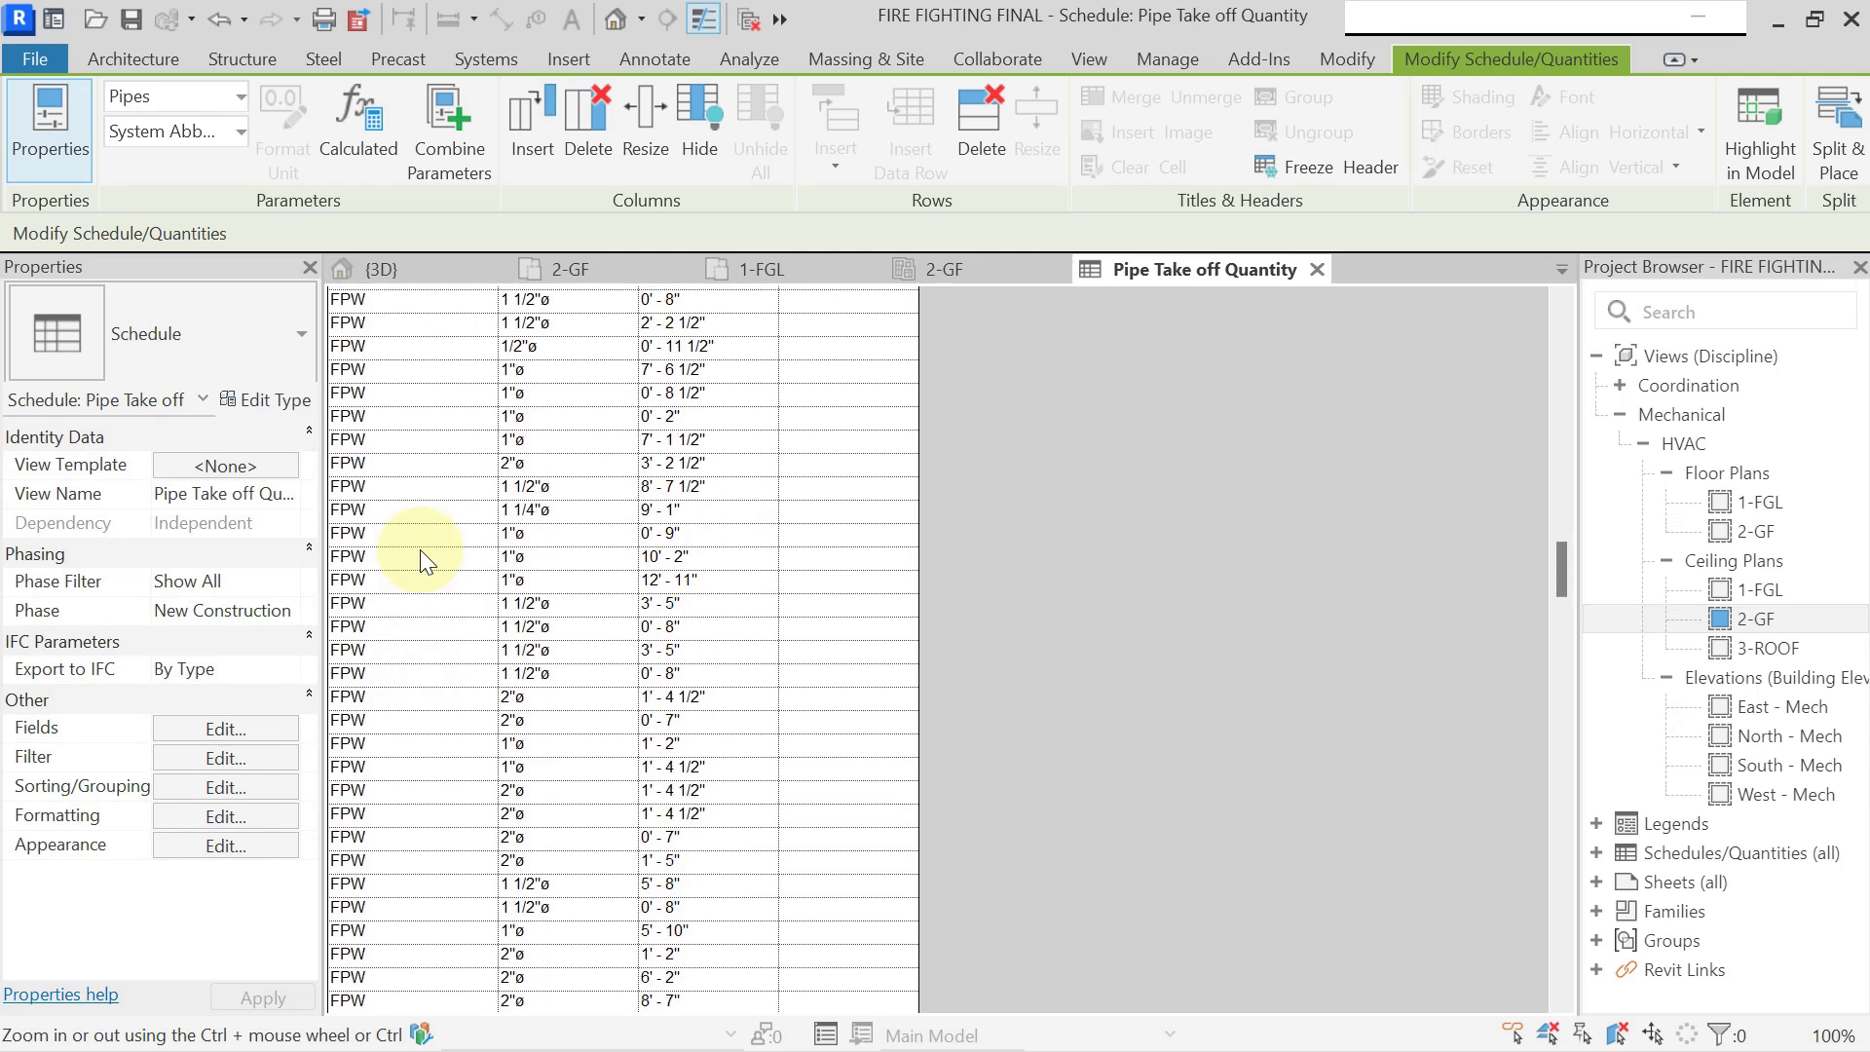
scroll(375, 608, "down", 20)
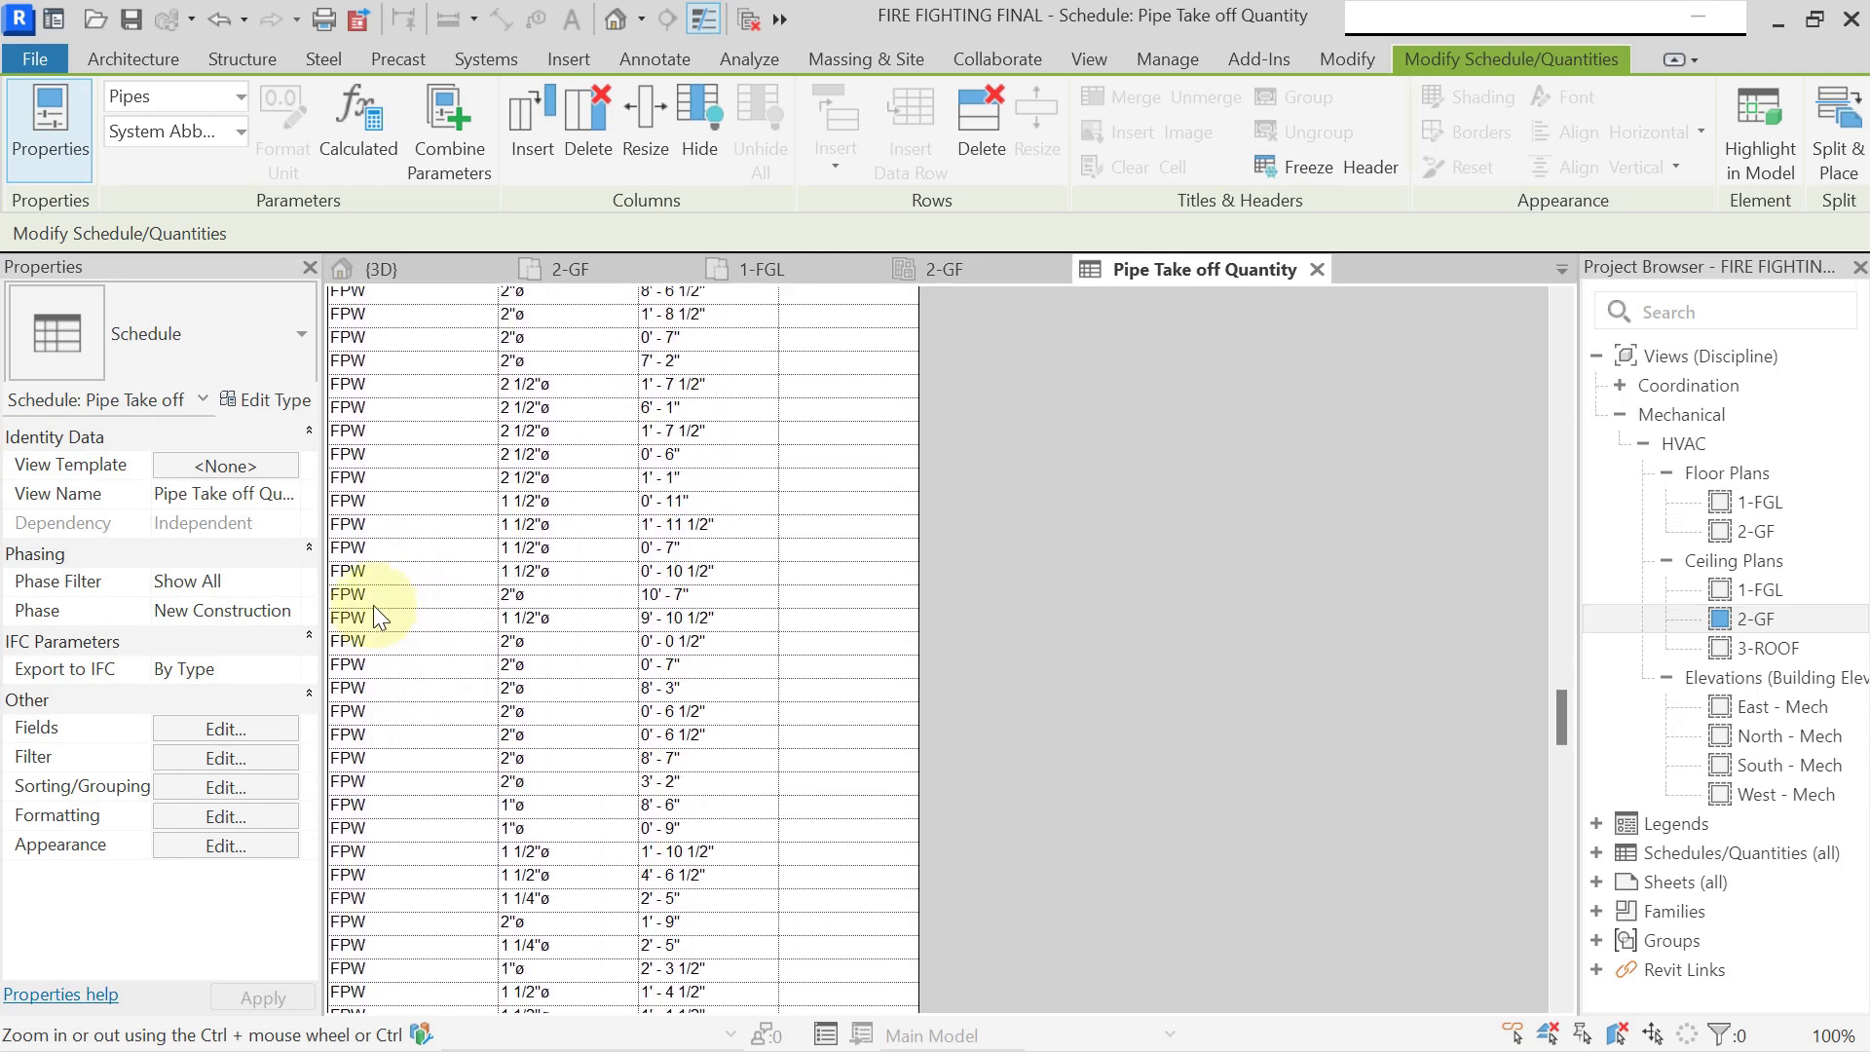
scroll(587, 456, "down", 15)
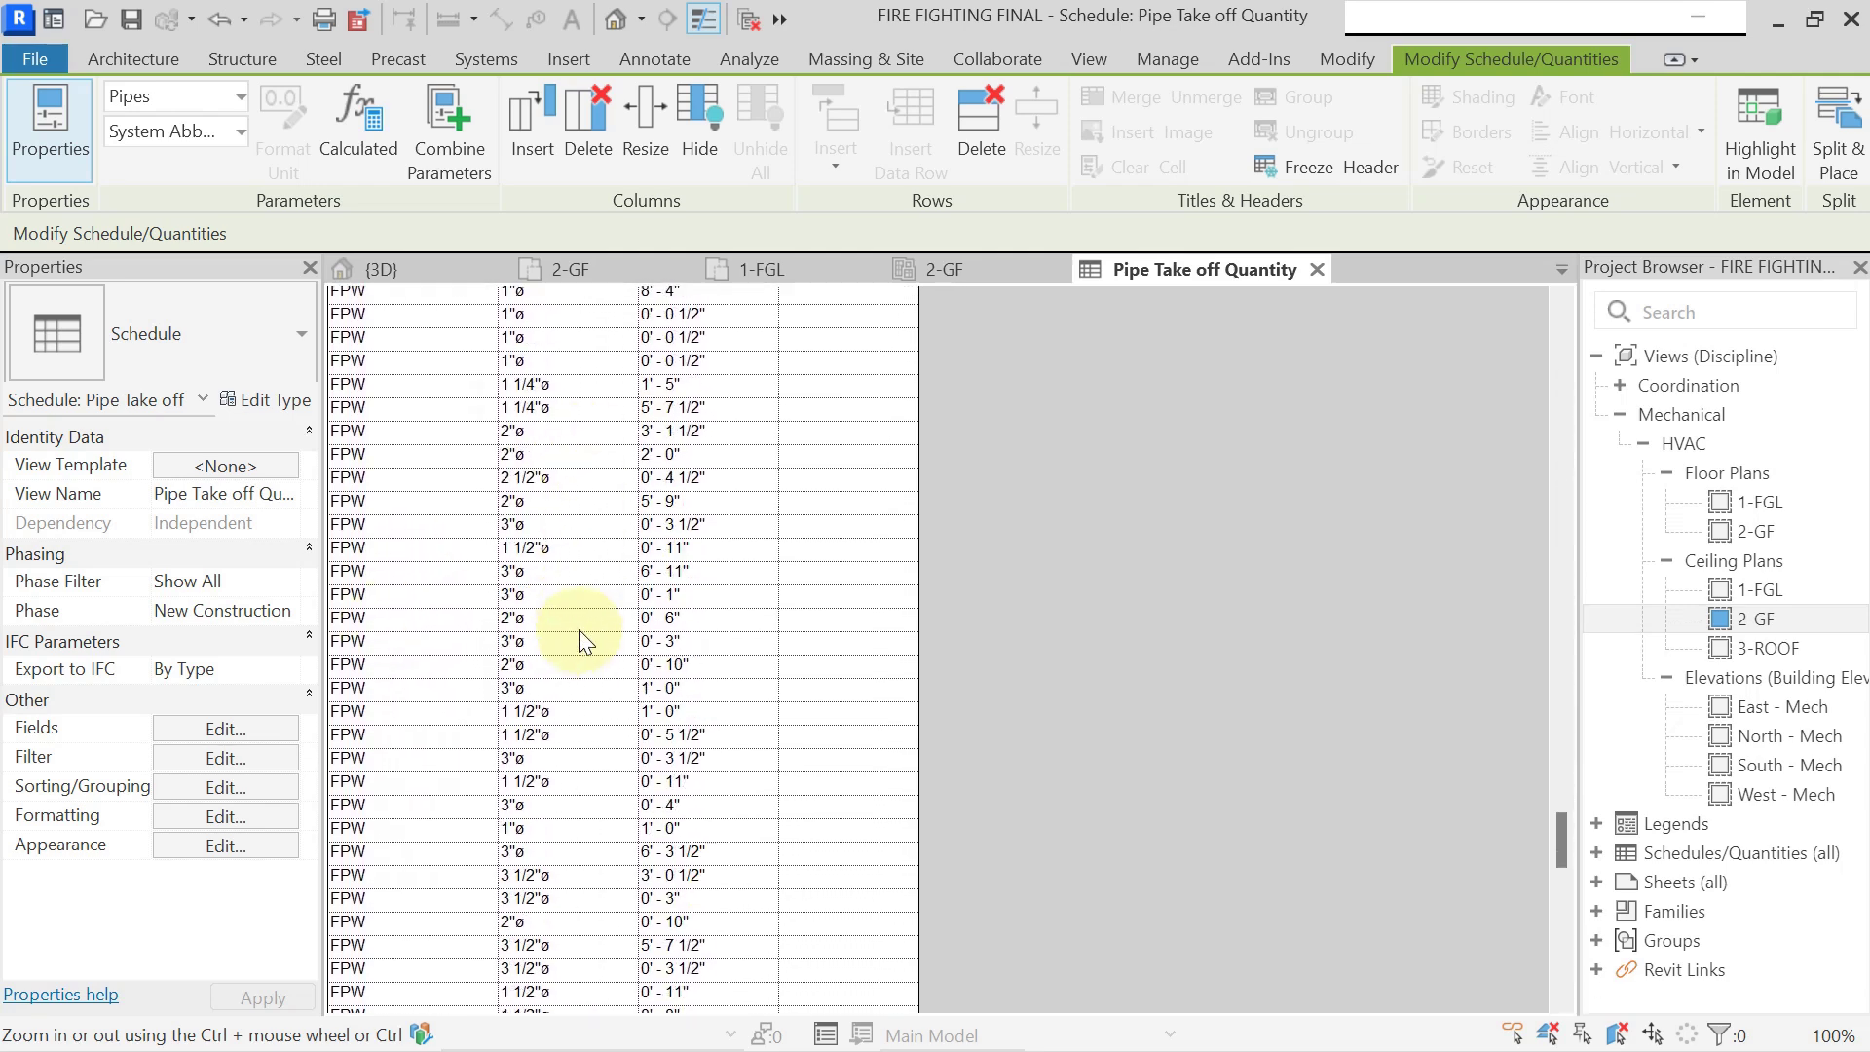
scroll(367, 705, "down", 10)
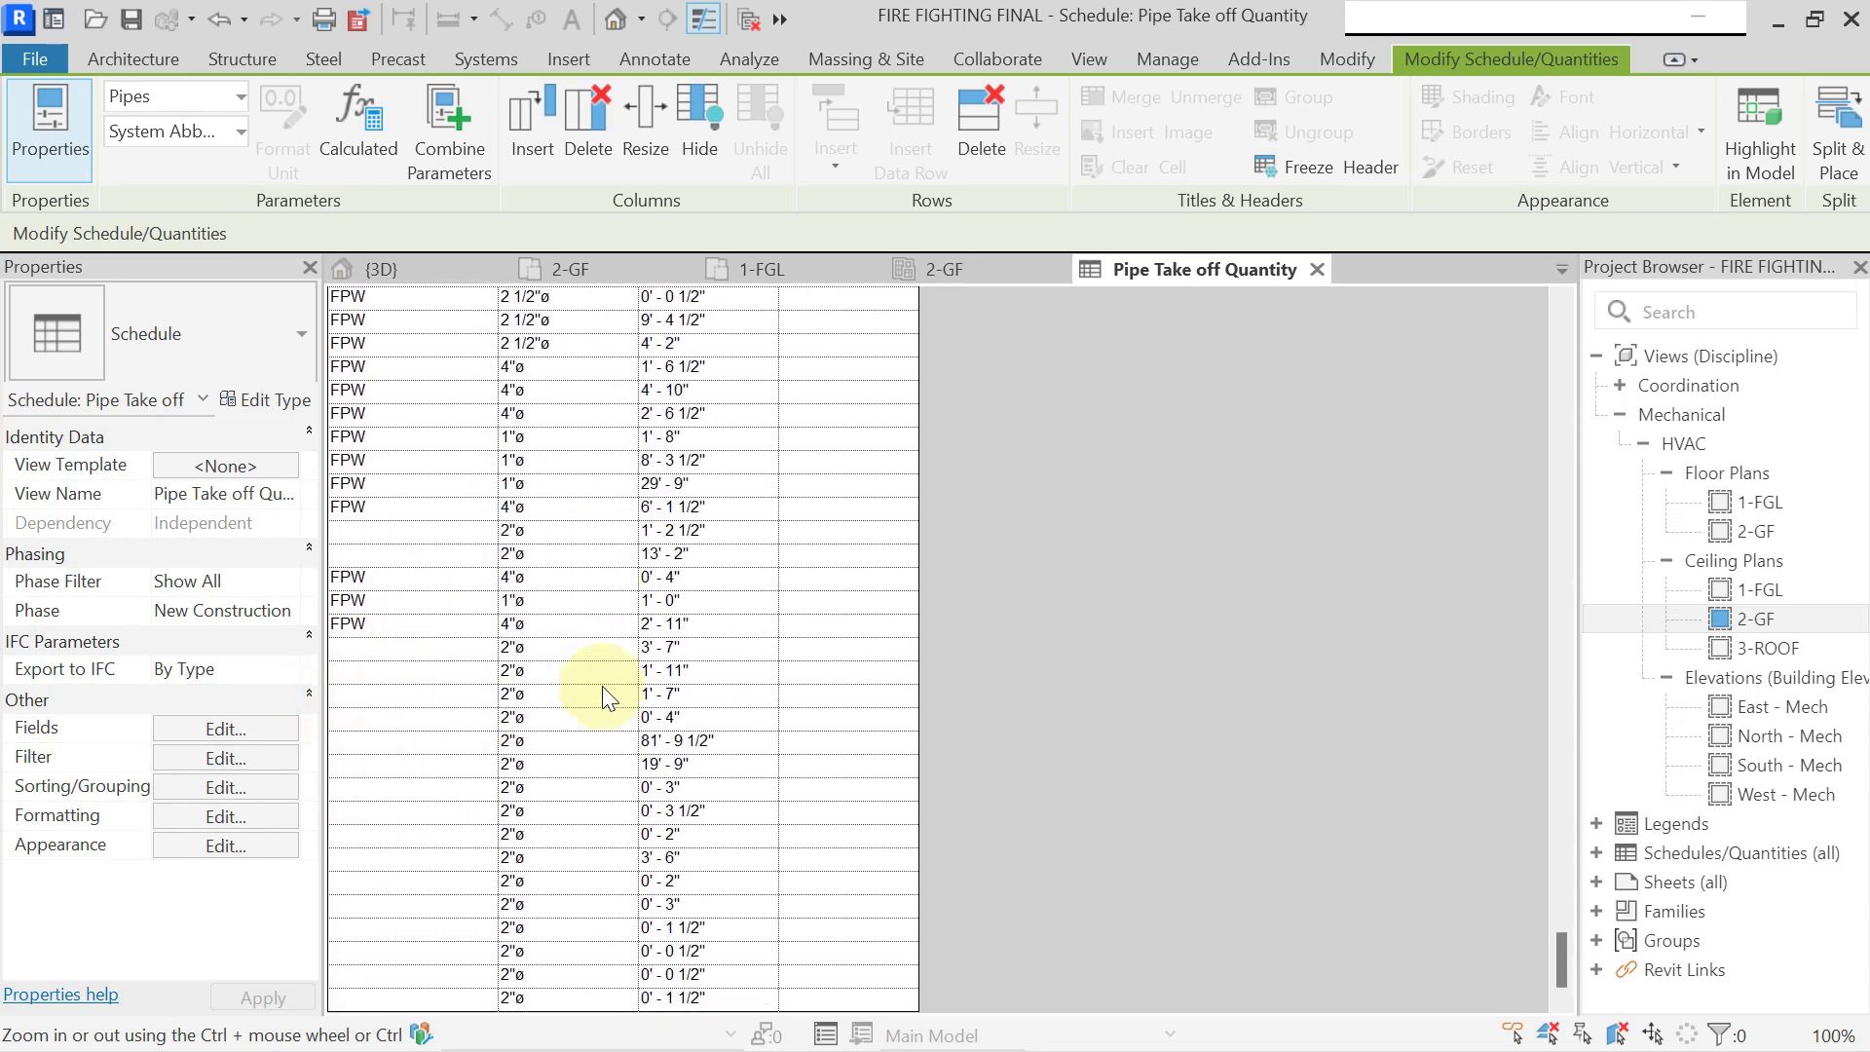
scroll(433, 621, "up", 8)
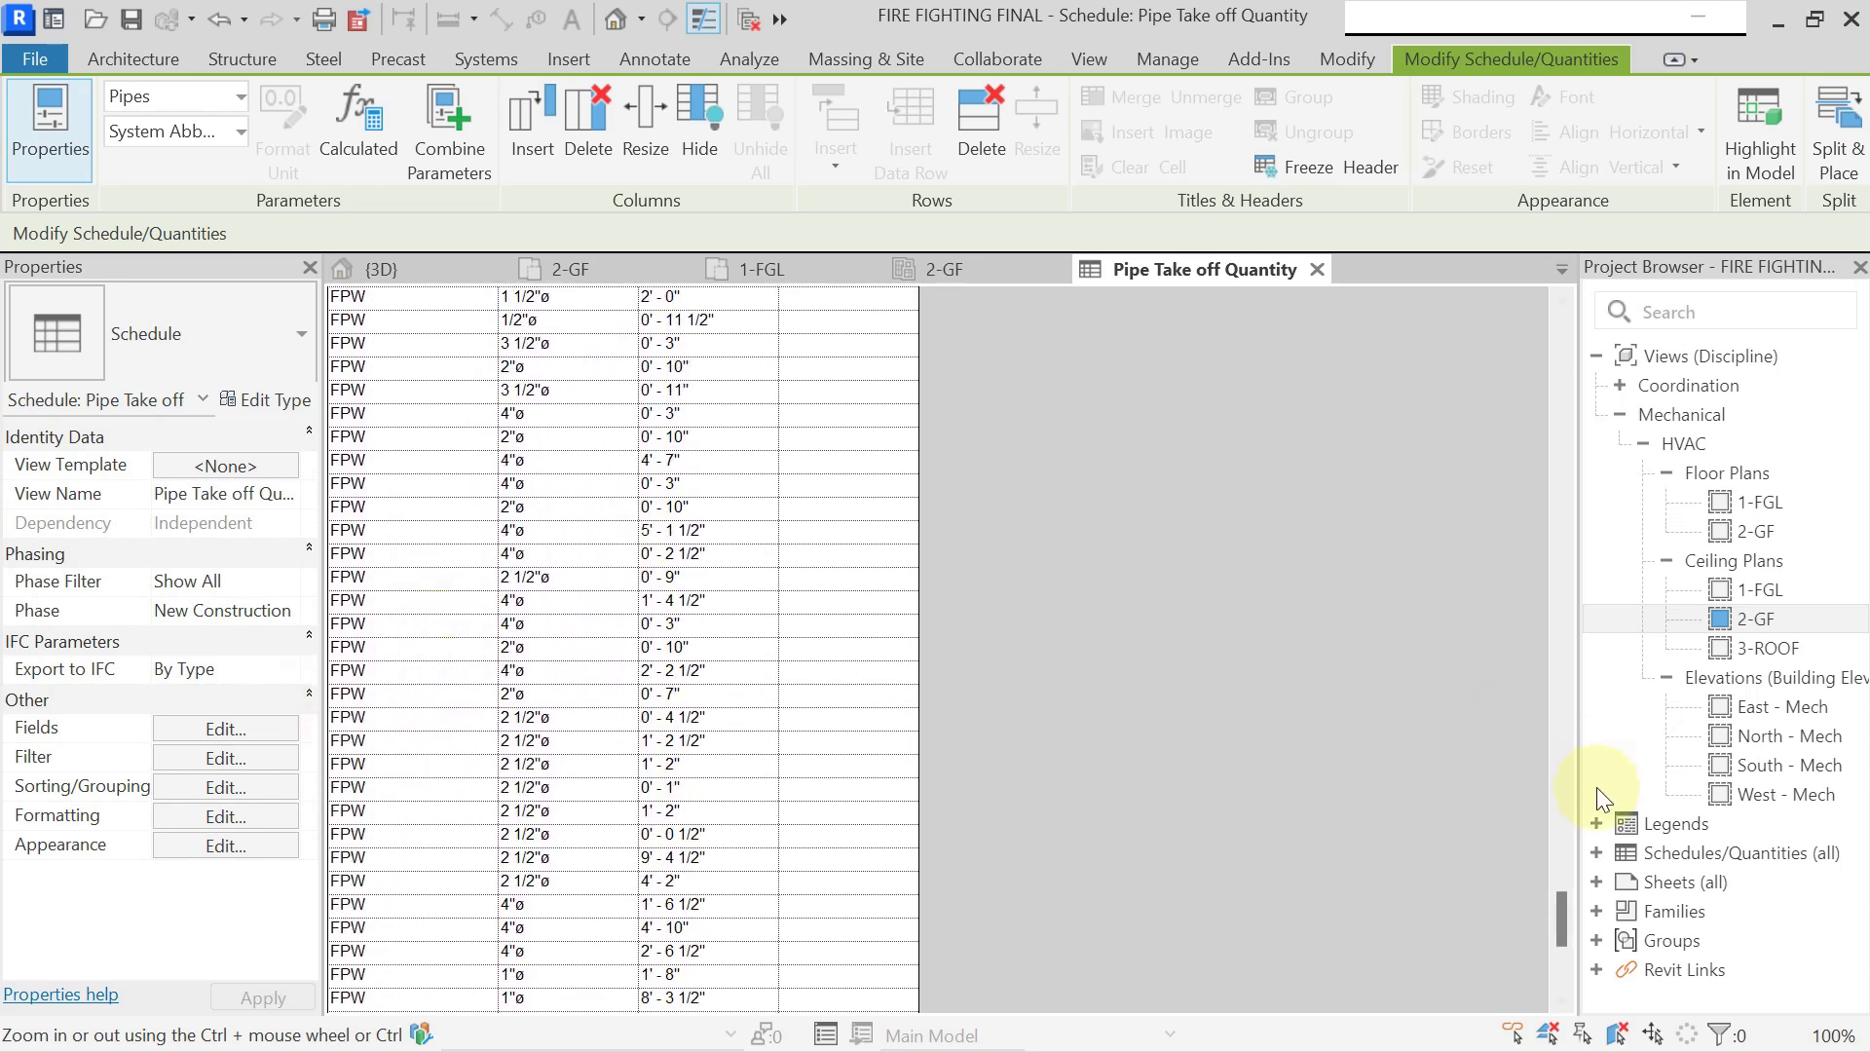
left_click_drag(1564, 921, 1527, 300)
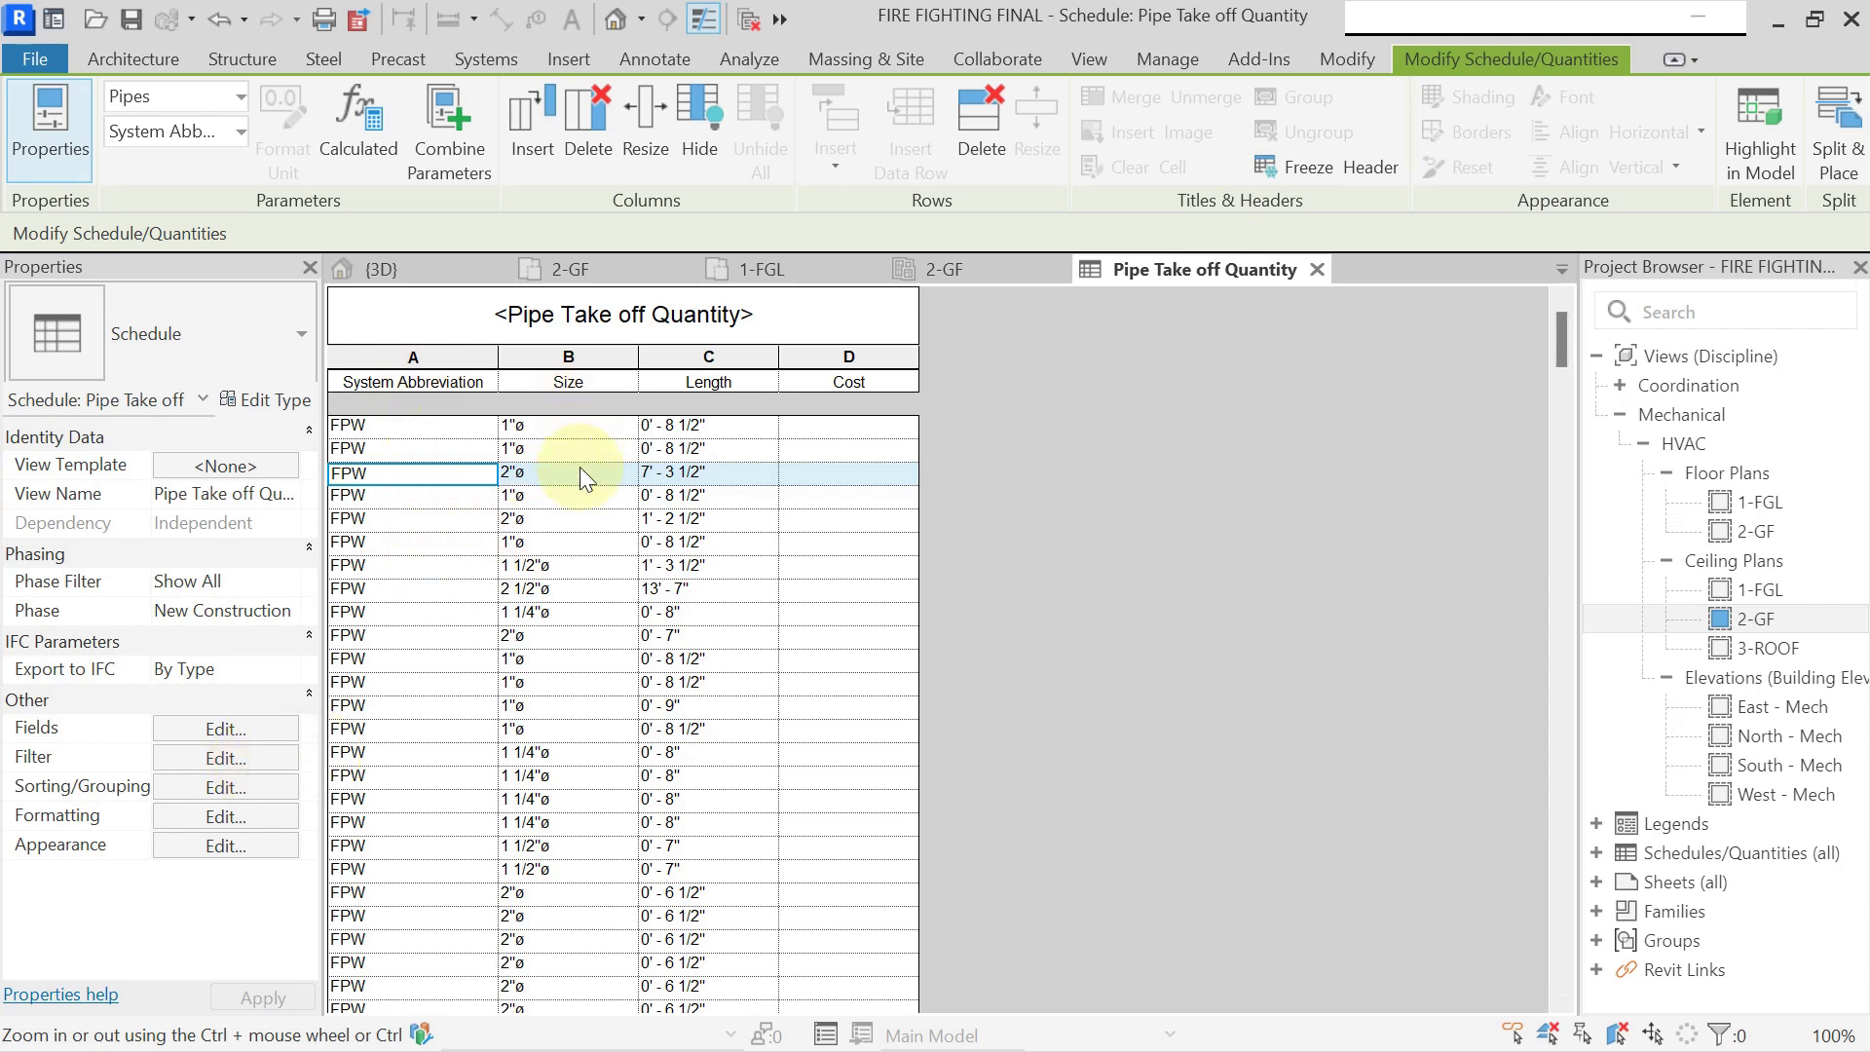
Sort the schedule by System Abbreviation in ascending order with a header, a Totals only footer and a blank line.
left_click(212, 786)
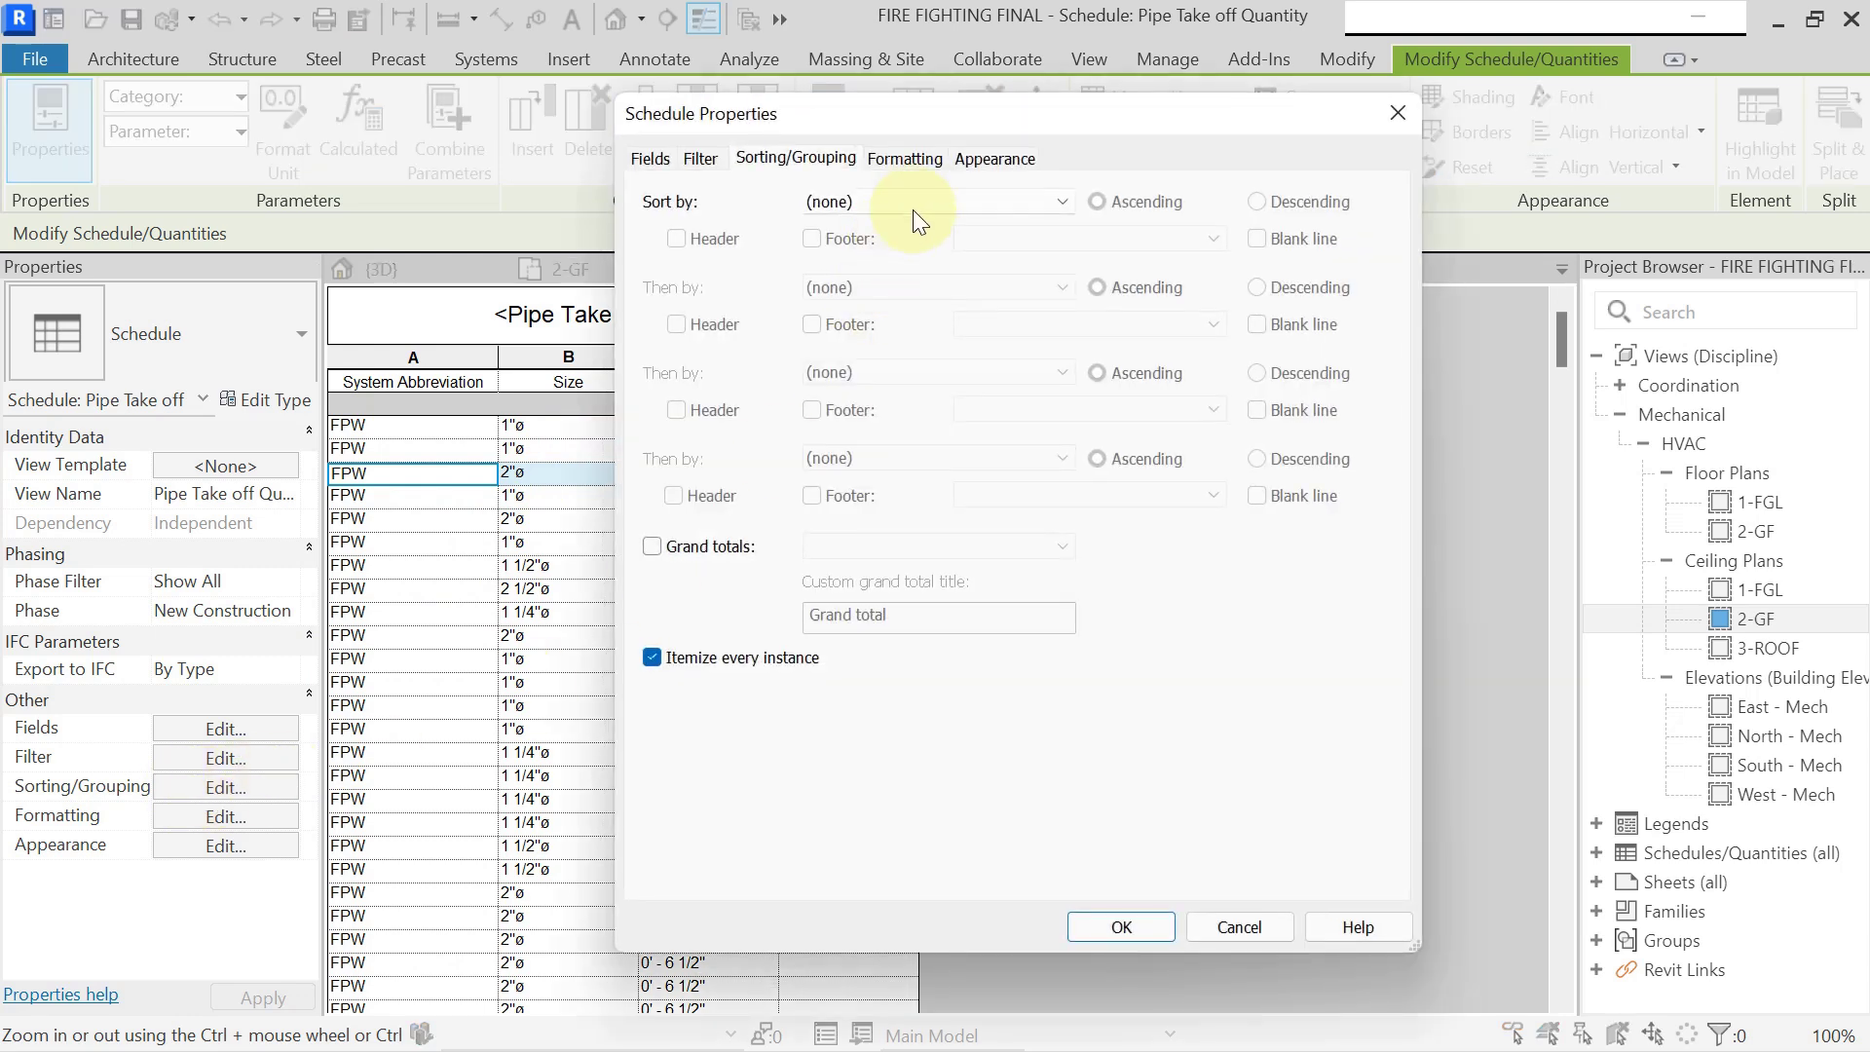
left_click(889, 242)
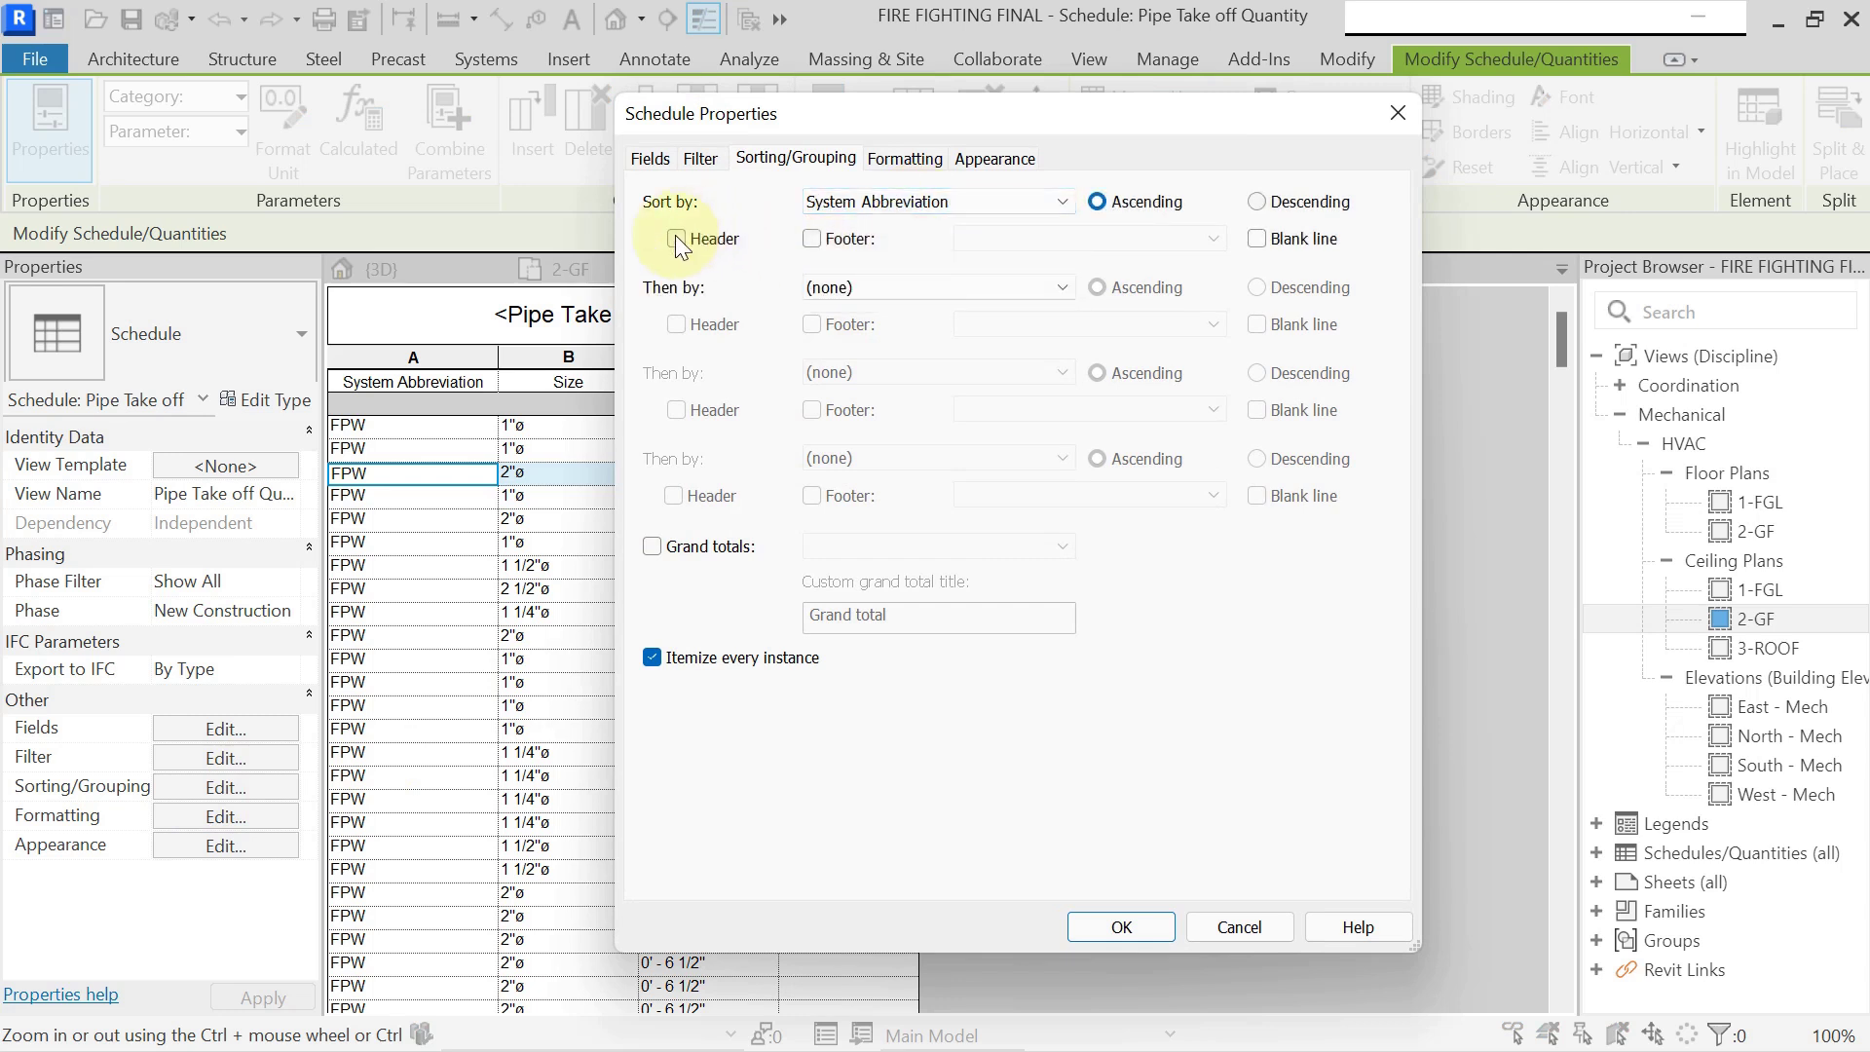
left_click(676, 239)
left_click(812, 239)
left_click(1171, 238)
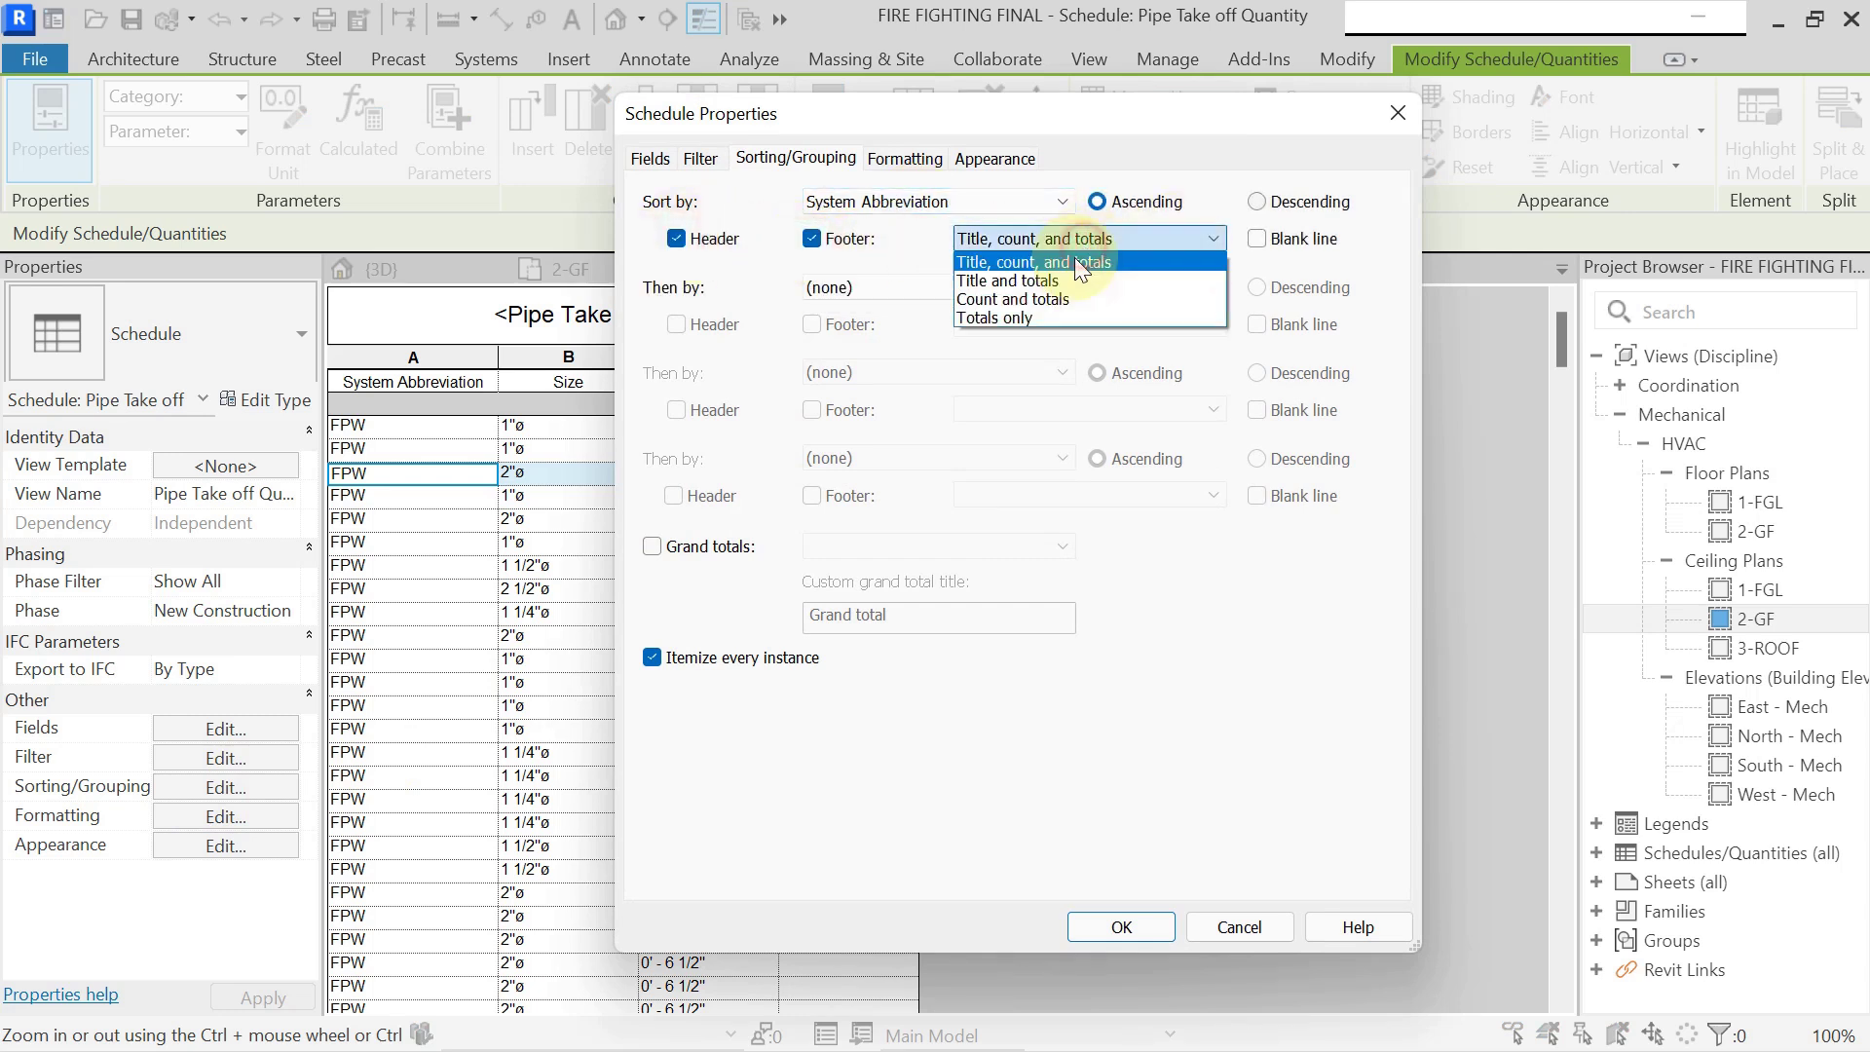
left_click(1042, 314)
left_click(1255, 238)
left_click(1113, 927)
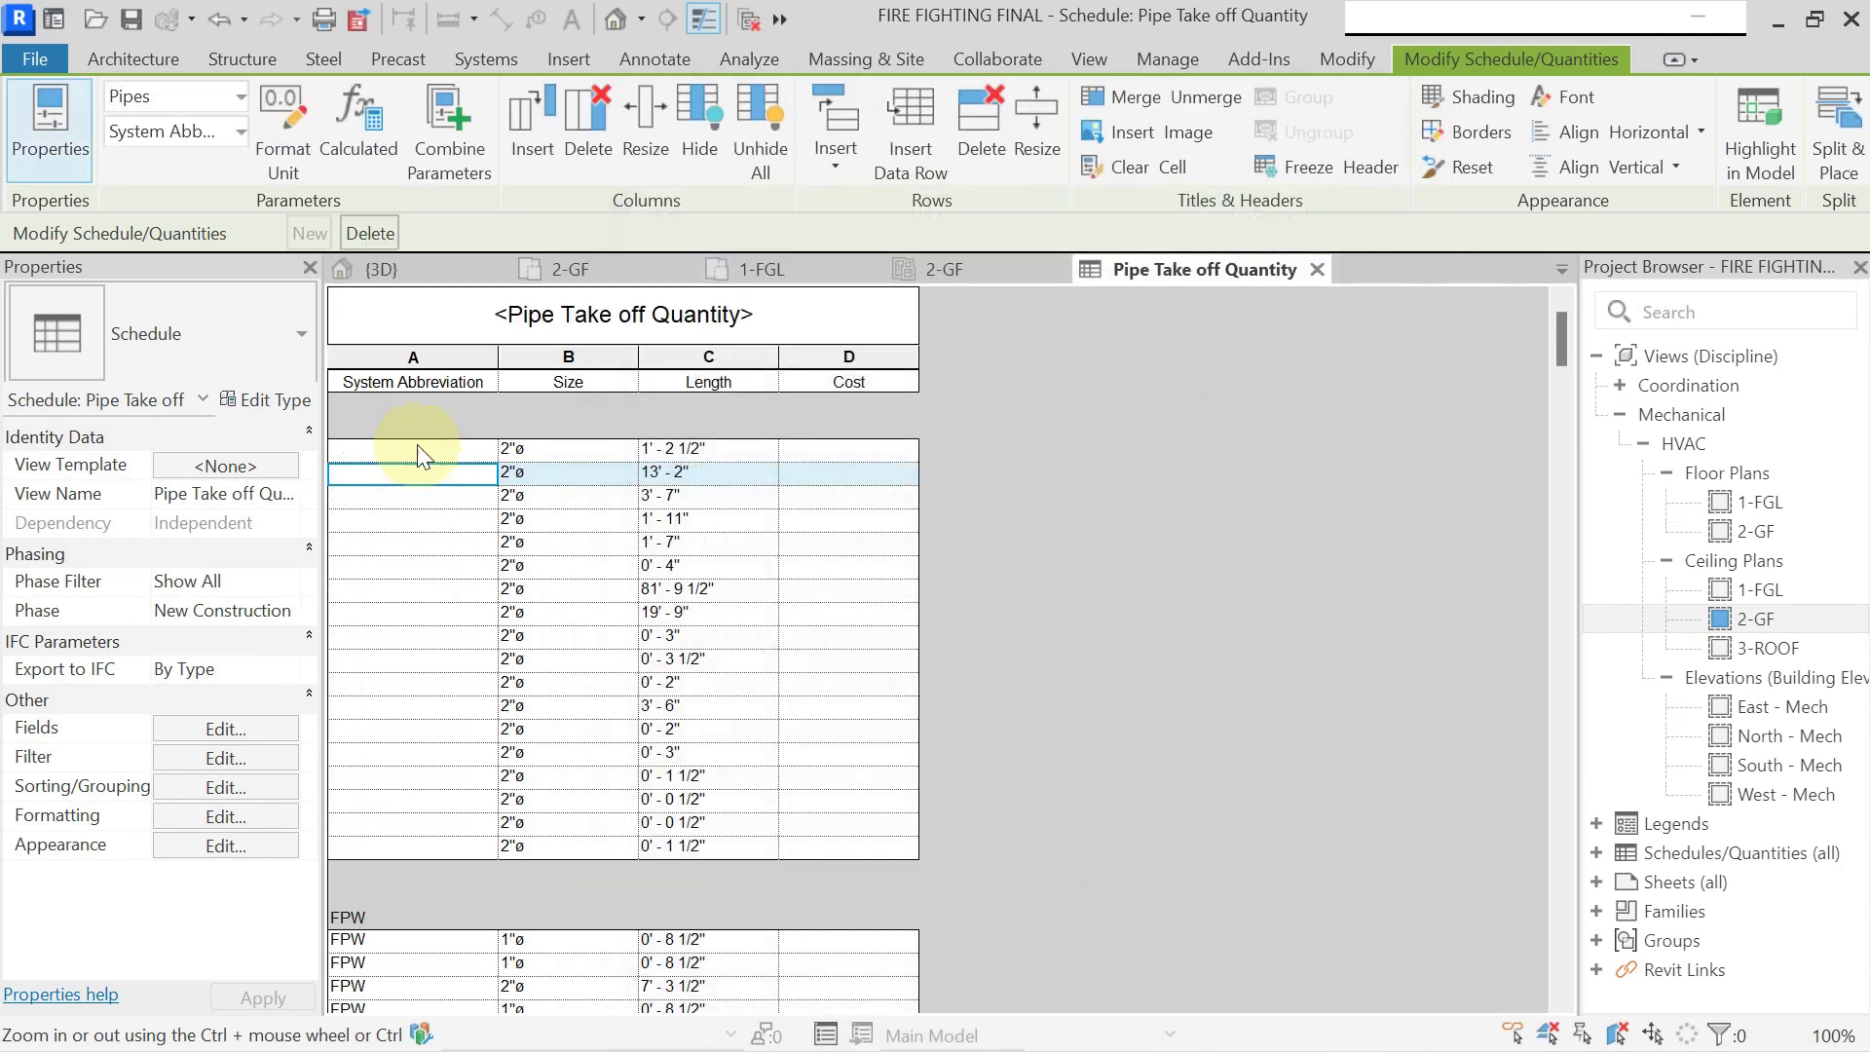
Examine the schedule group of 2" pipes that have no system abbreviation.
scroll(413, 512, "down", 4)
scroll(432, 575, "up", 4)
left_click(438, 501)
left_click(450, 450)
left_click(452, 465)
left_click(440, 567)
scroll(431, 585, "down", 5)
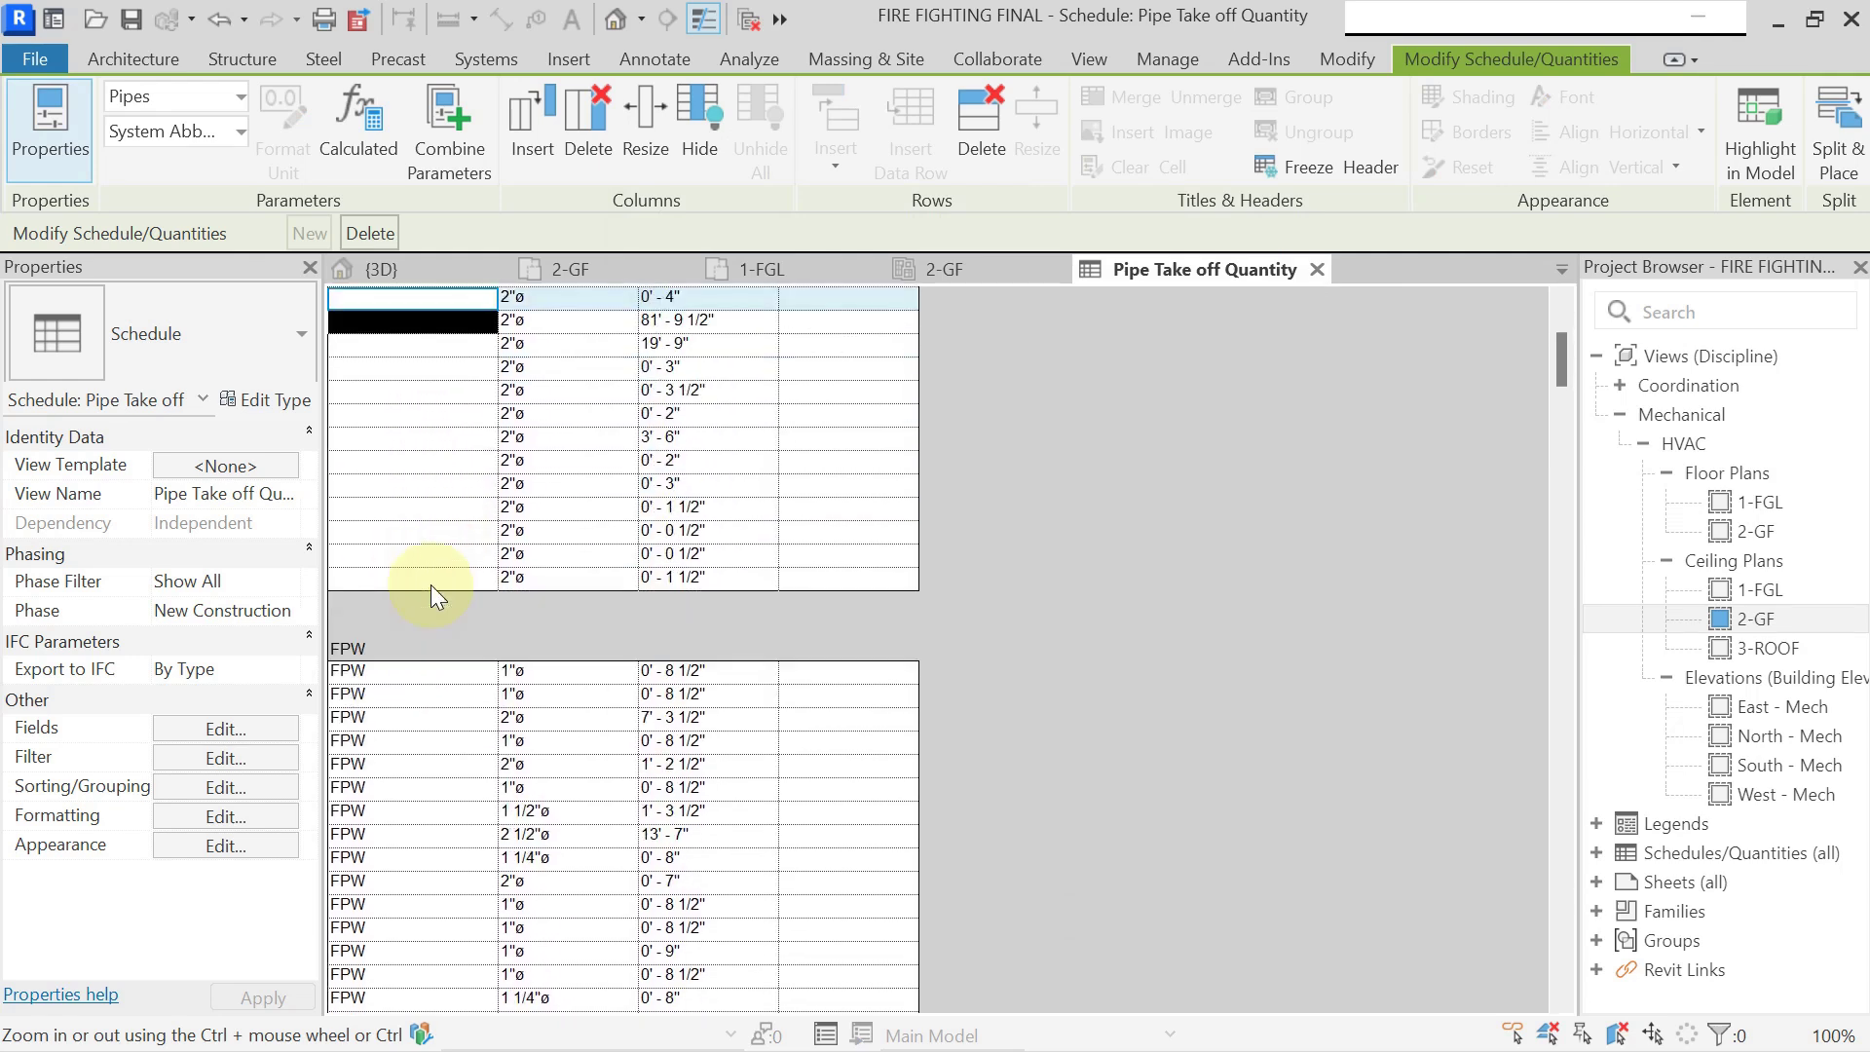
scroll(430, 575, "up", 5)
left_click(430, 519)
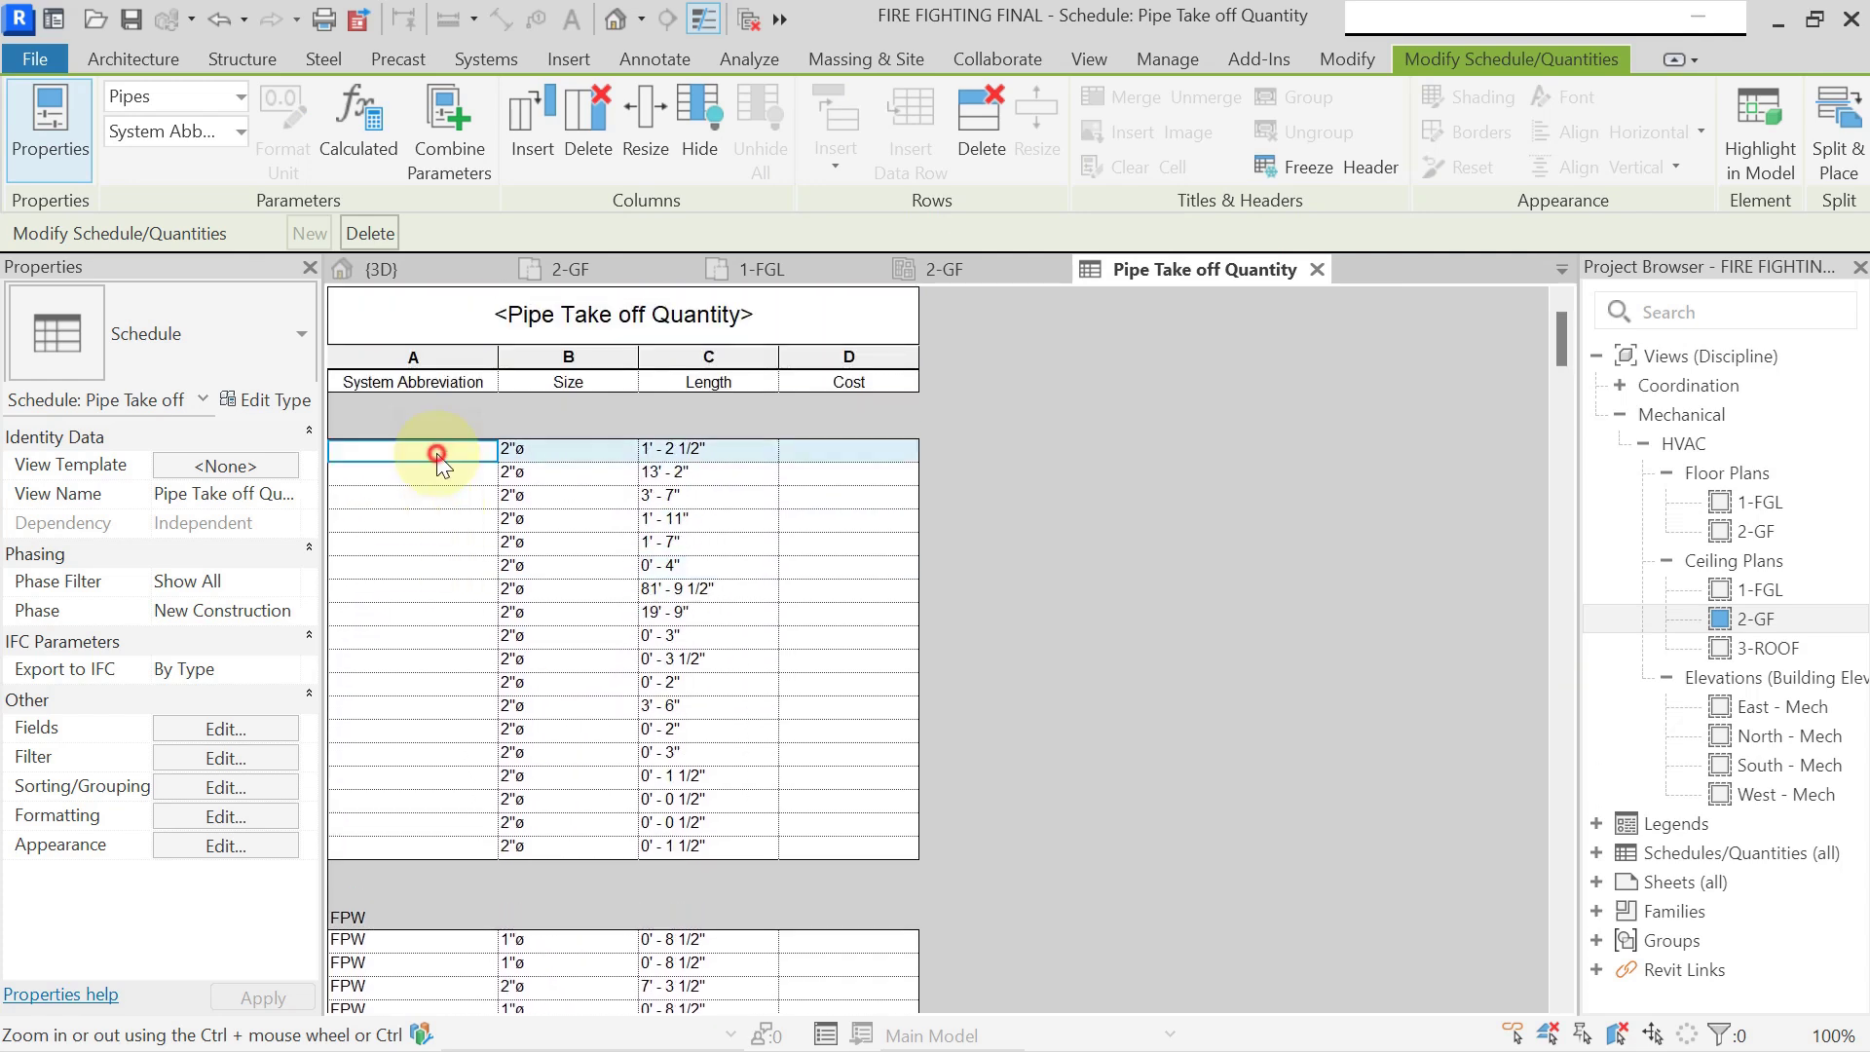
left_click(425, 586)
scroll(418, 530, "down", 1)
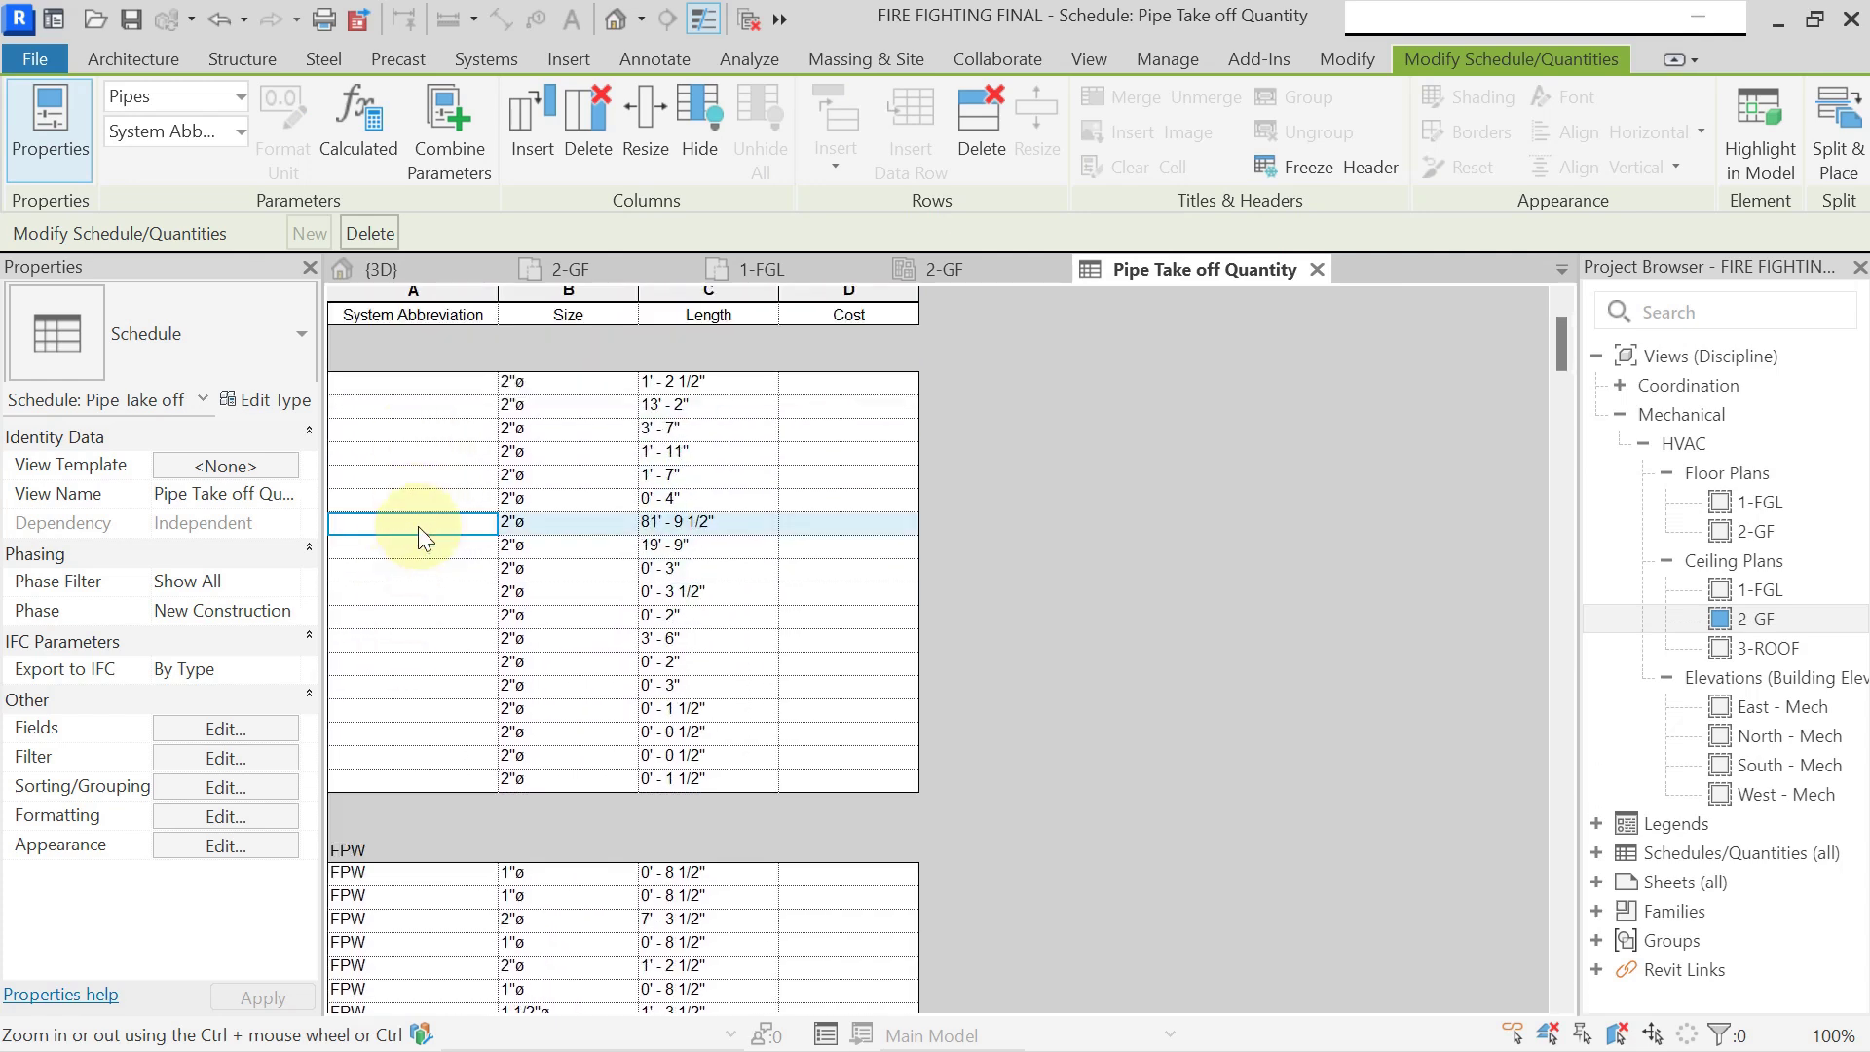
scroll(417, 530, "up", 1)
Look through the FPW group to the end of the schedule and return to the first unabbreviated pipe row.
scroll(387, 589, "down", 6)
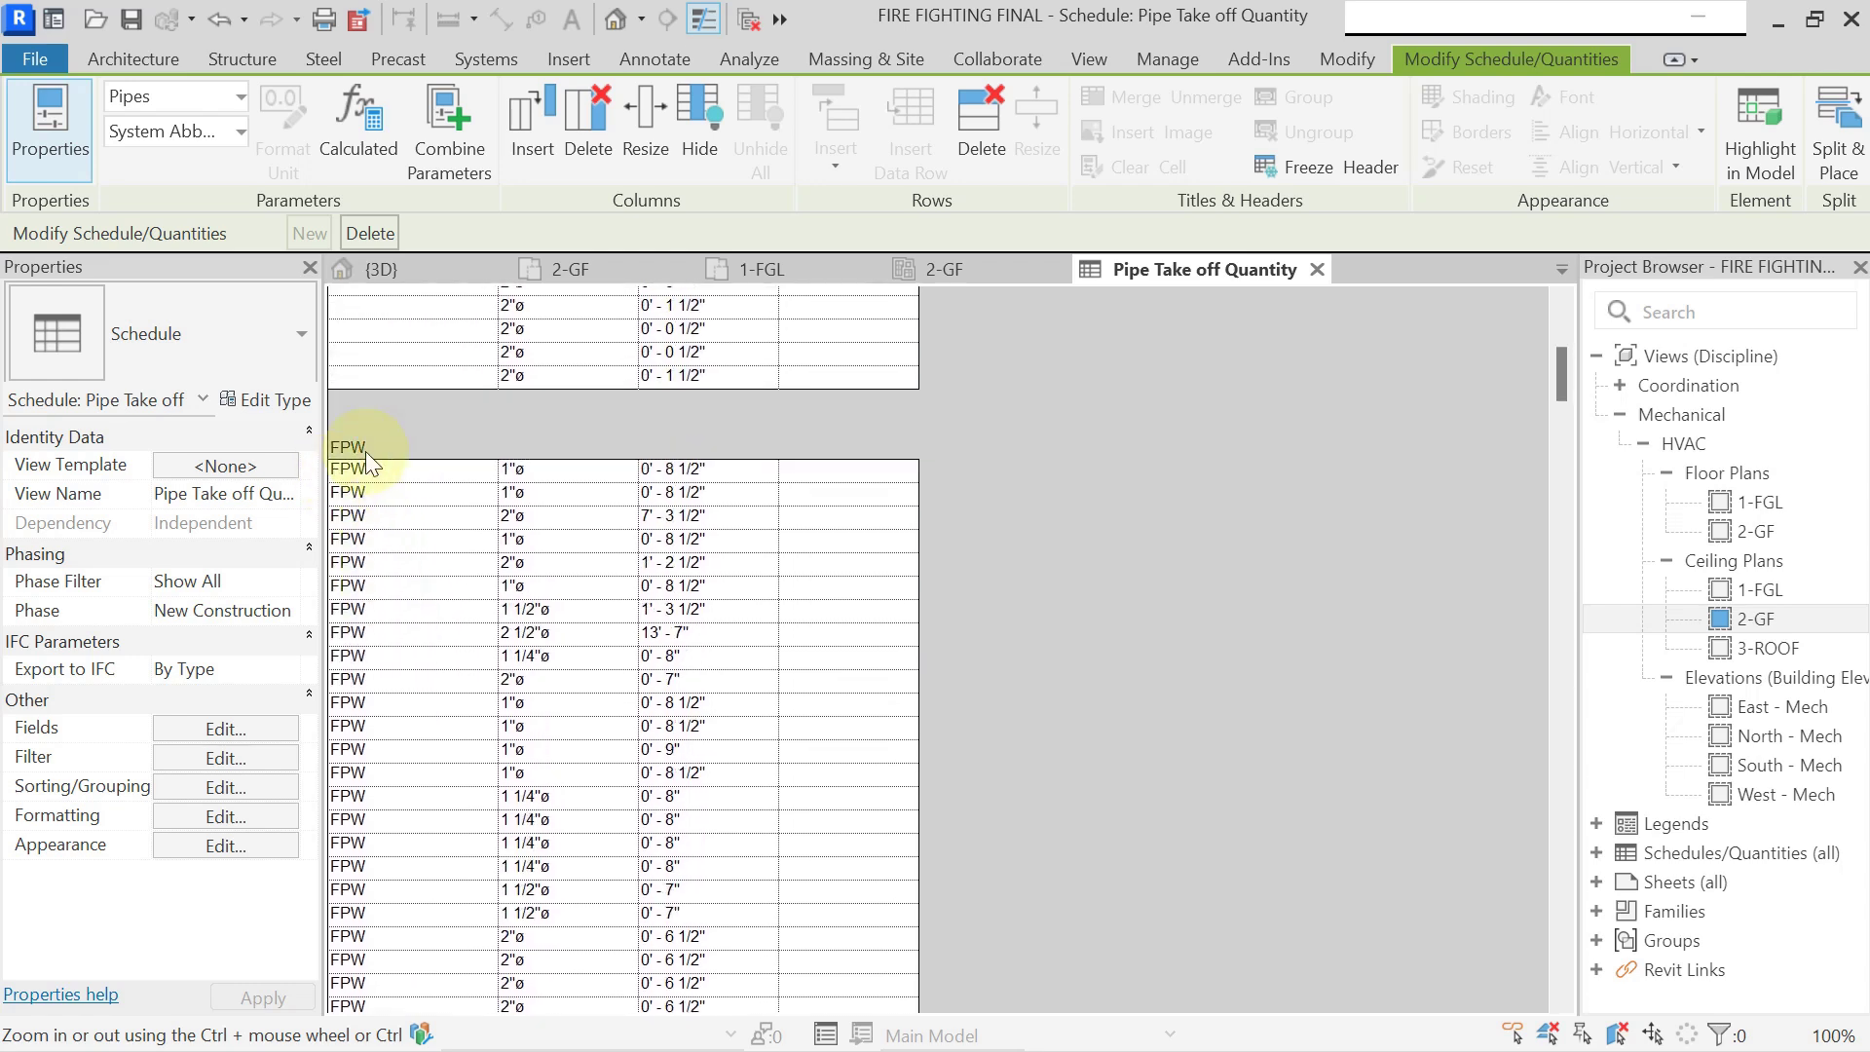
scroll(366, 452, "down", 12)
scroll(378, 520, "down", 12)
scroll(380, 550, "down", 12)
scroll(380, 555, "down", 6)
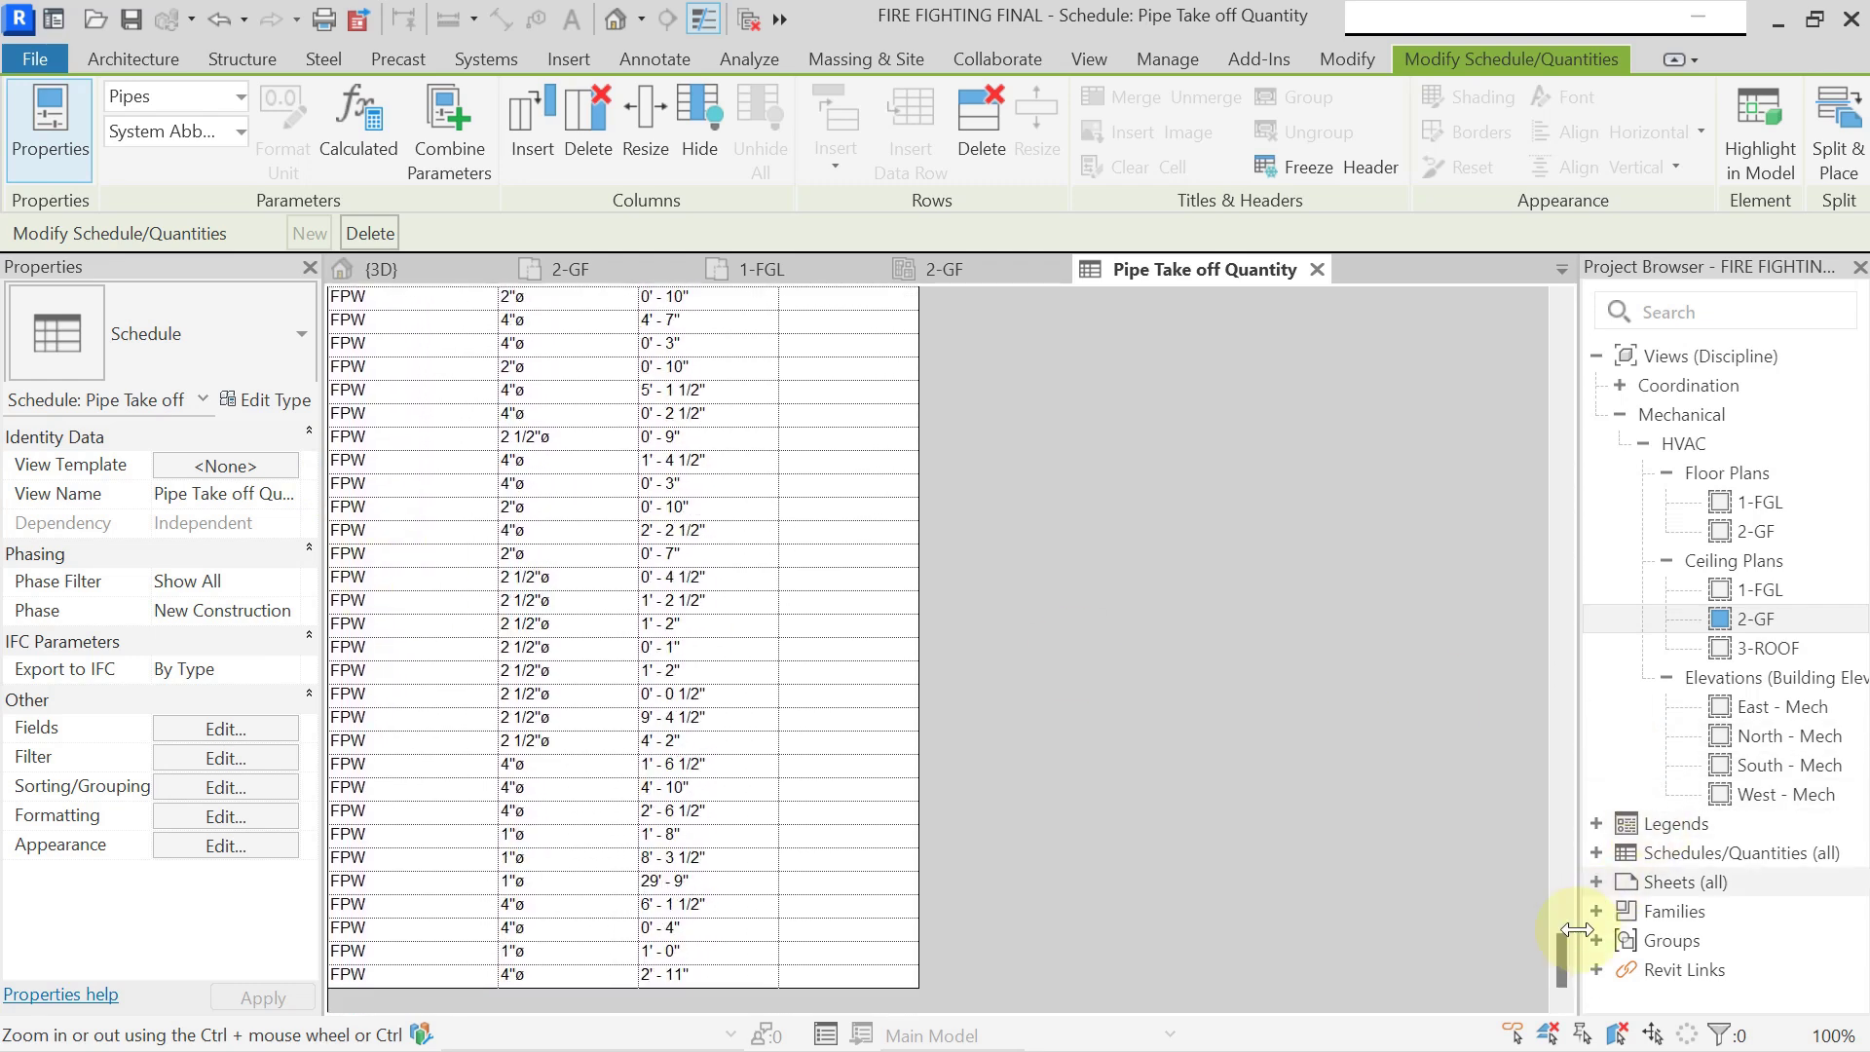
left_click_drag(1561, 961, 1541, 320)
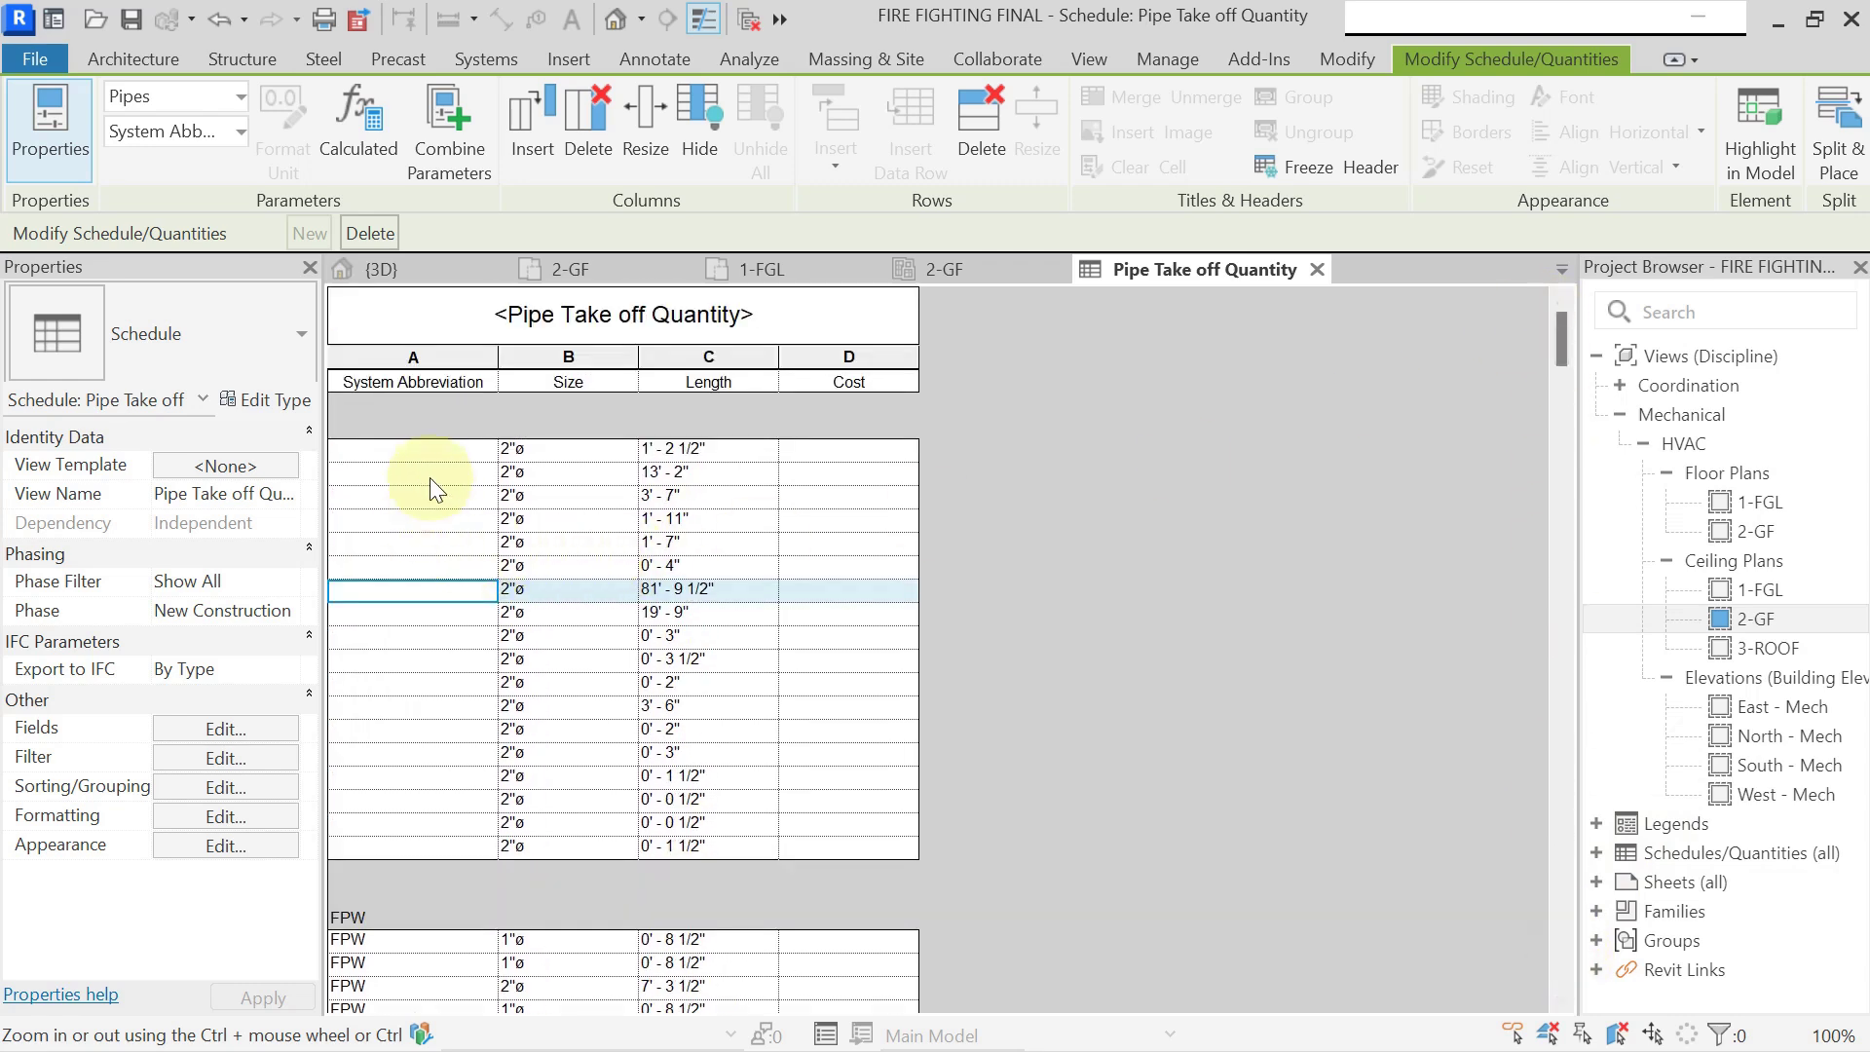
left_click(441, 449)
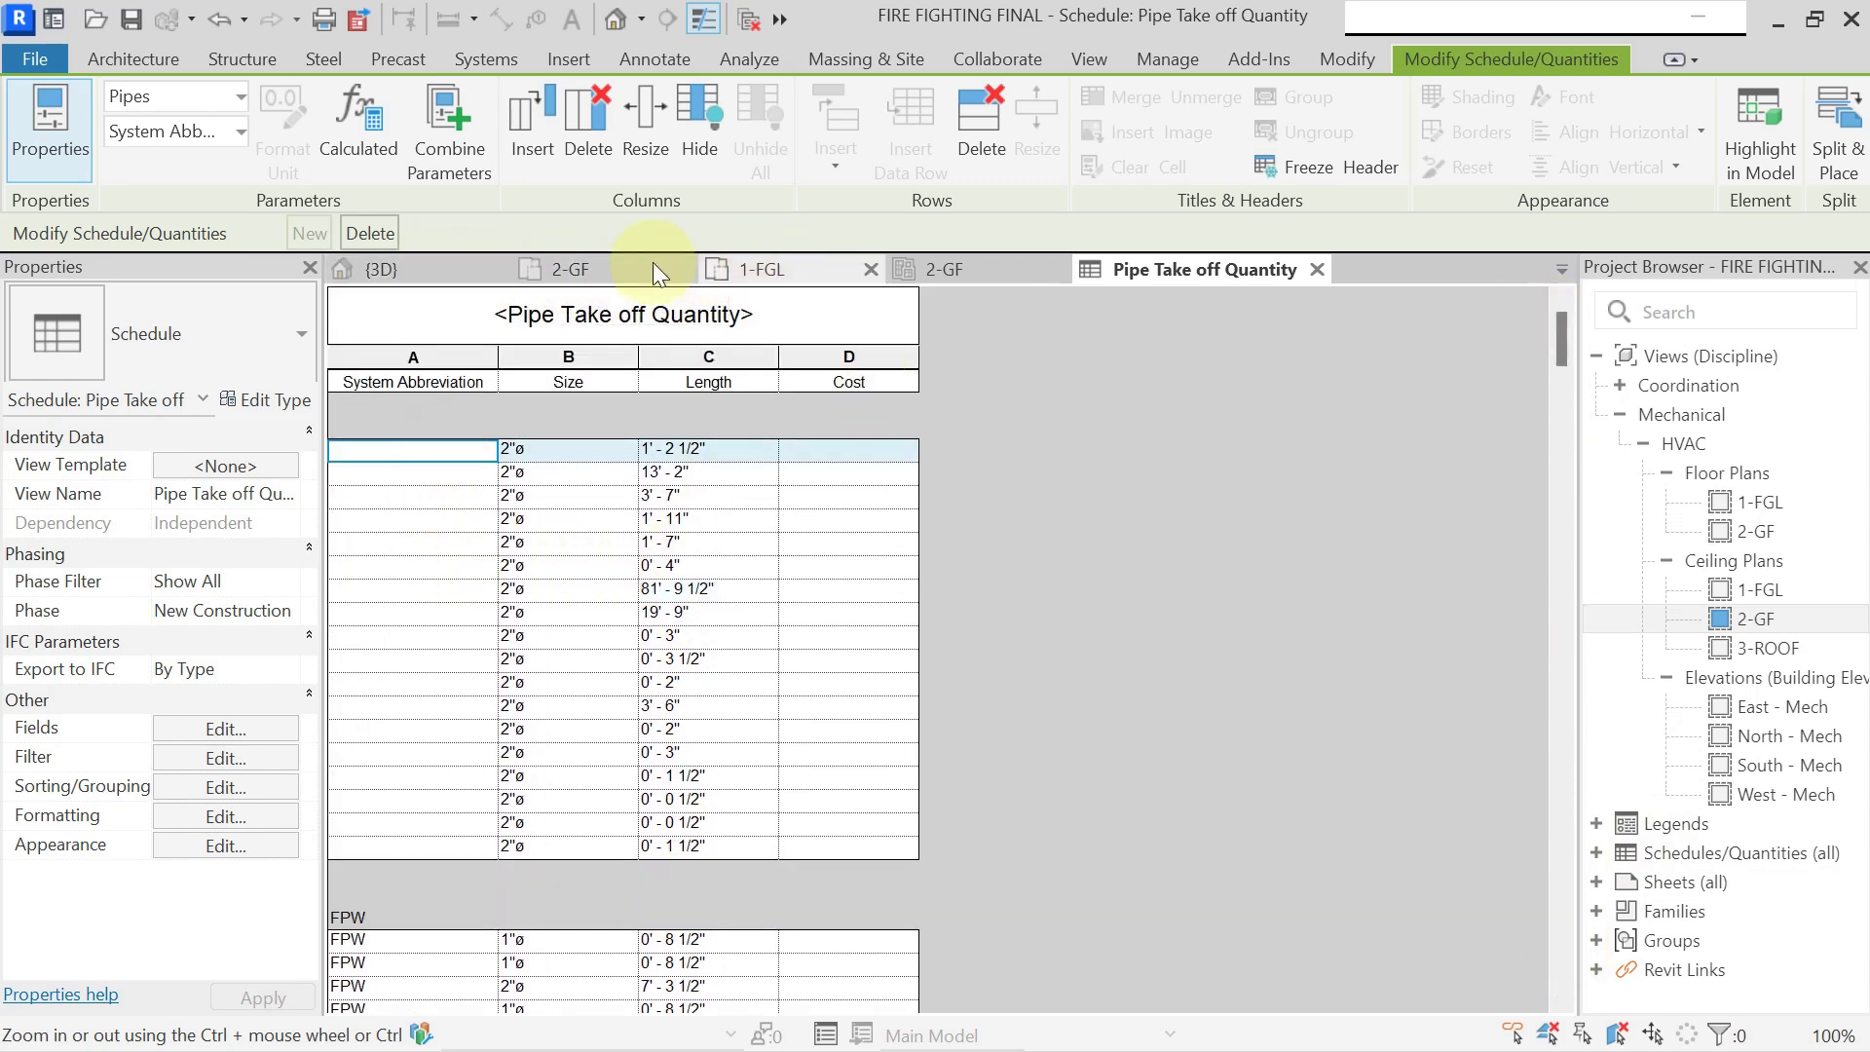
Inspect the selected 2" Chilled Water pipe and the surrounding red pipe runs in the 2-GF floor plan.
left_click(617, 265)
scroll(633, 555, "down", 3)
scroll(613, 540, "up", 5)
scroll(623, 575, "down", 4)
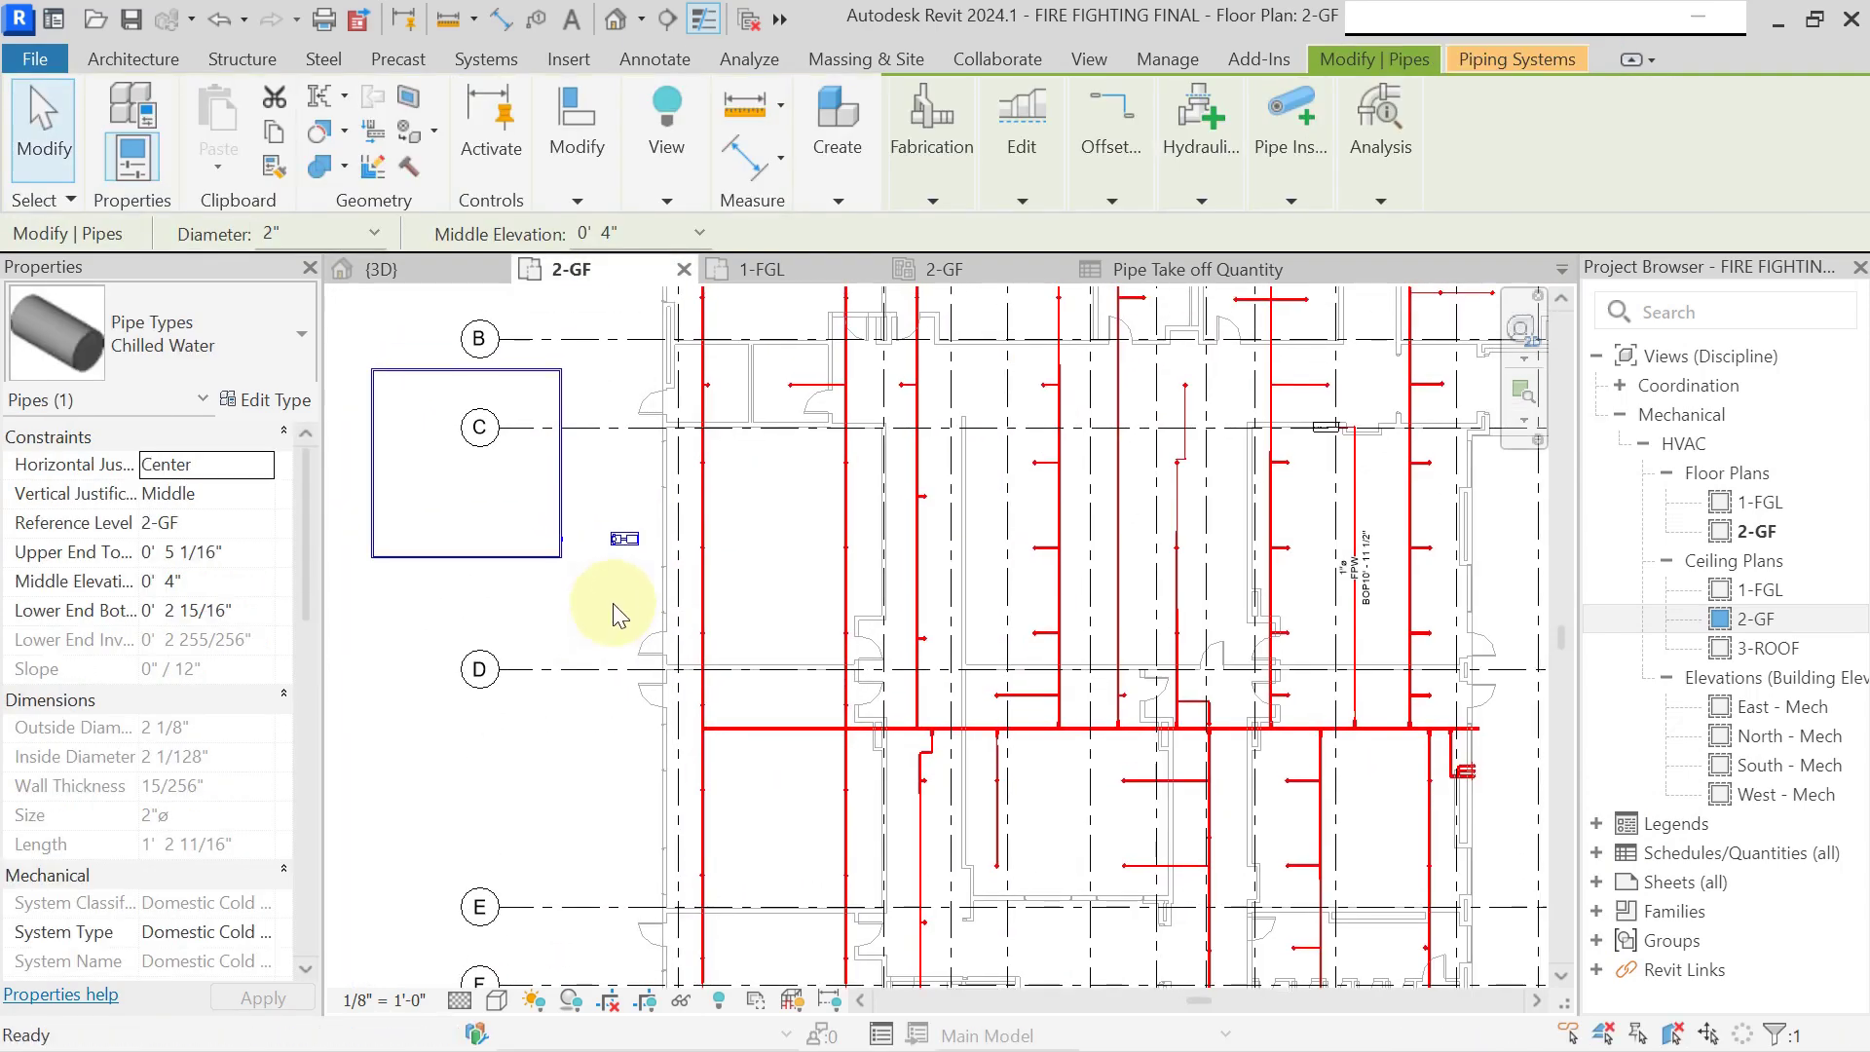
middle_click_drag(1119, 565, 1130, 540)
scroll(1103, 656, "up", 5)
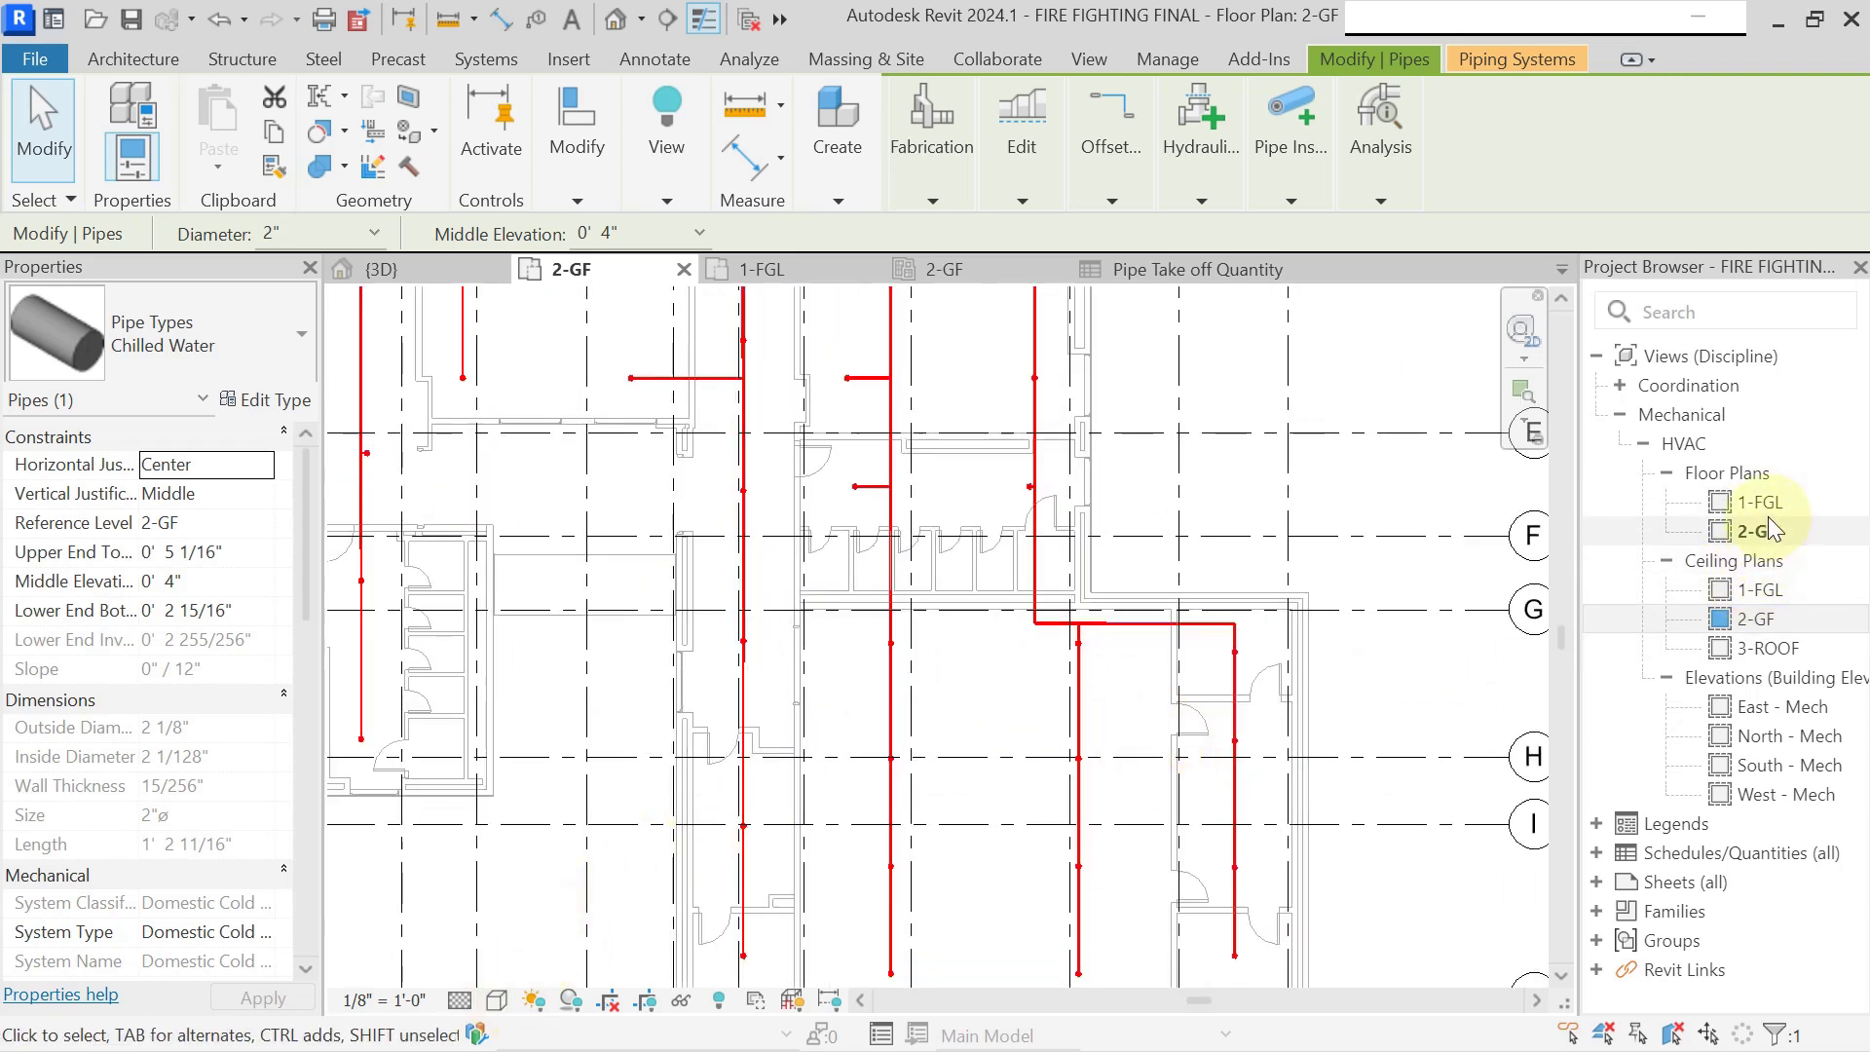
View the 3-ROOF, 2-GF and 1-FGL ceiling plans and the 1-FGL floor plan, ending on the 2-GF floor plan.
left_click(1780, 651)
double_click(1781, 650)
double_click(1766, 617)
double_click(1766, 590)
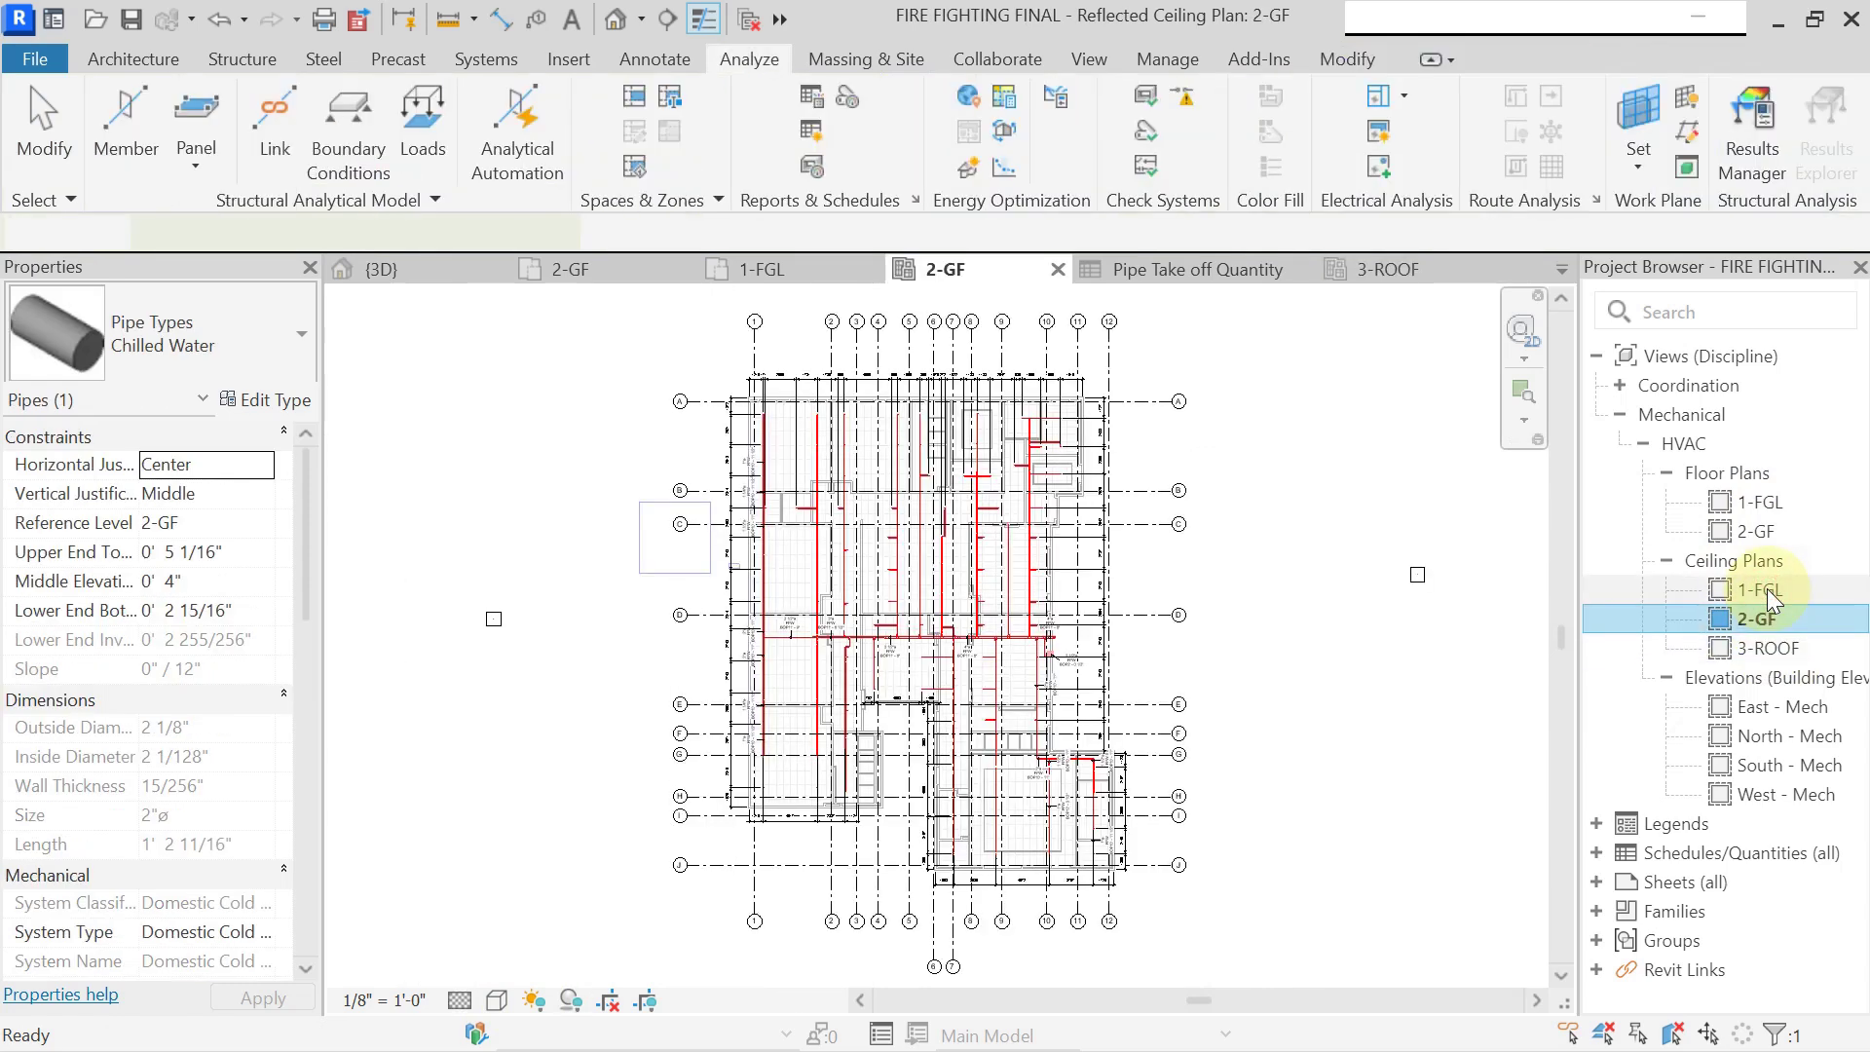
double_click(1767, 500)
double_click(1757, 532)
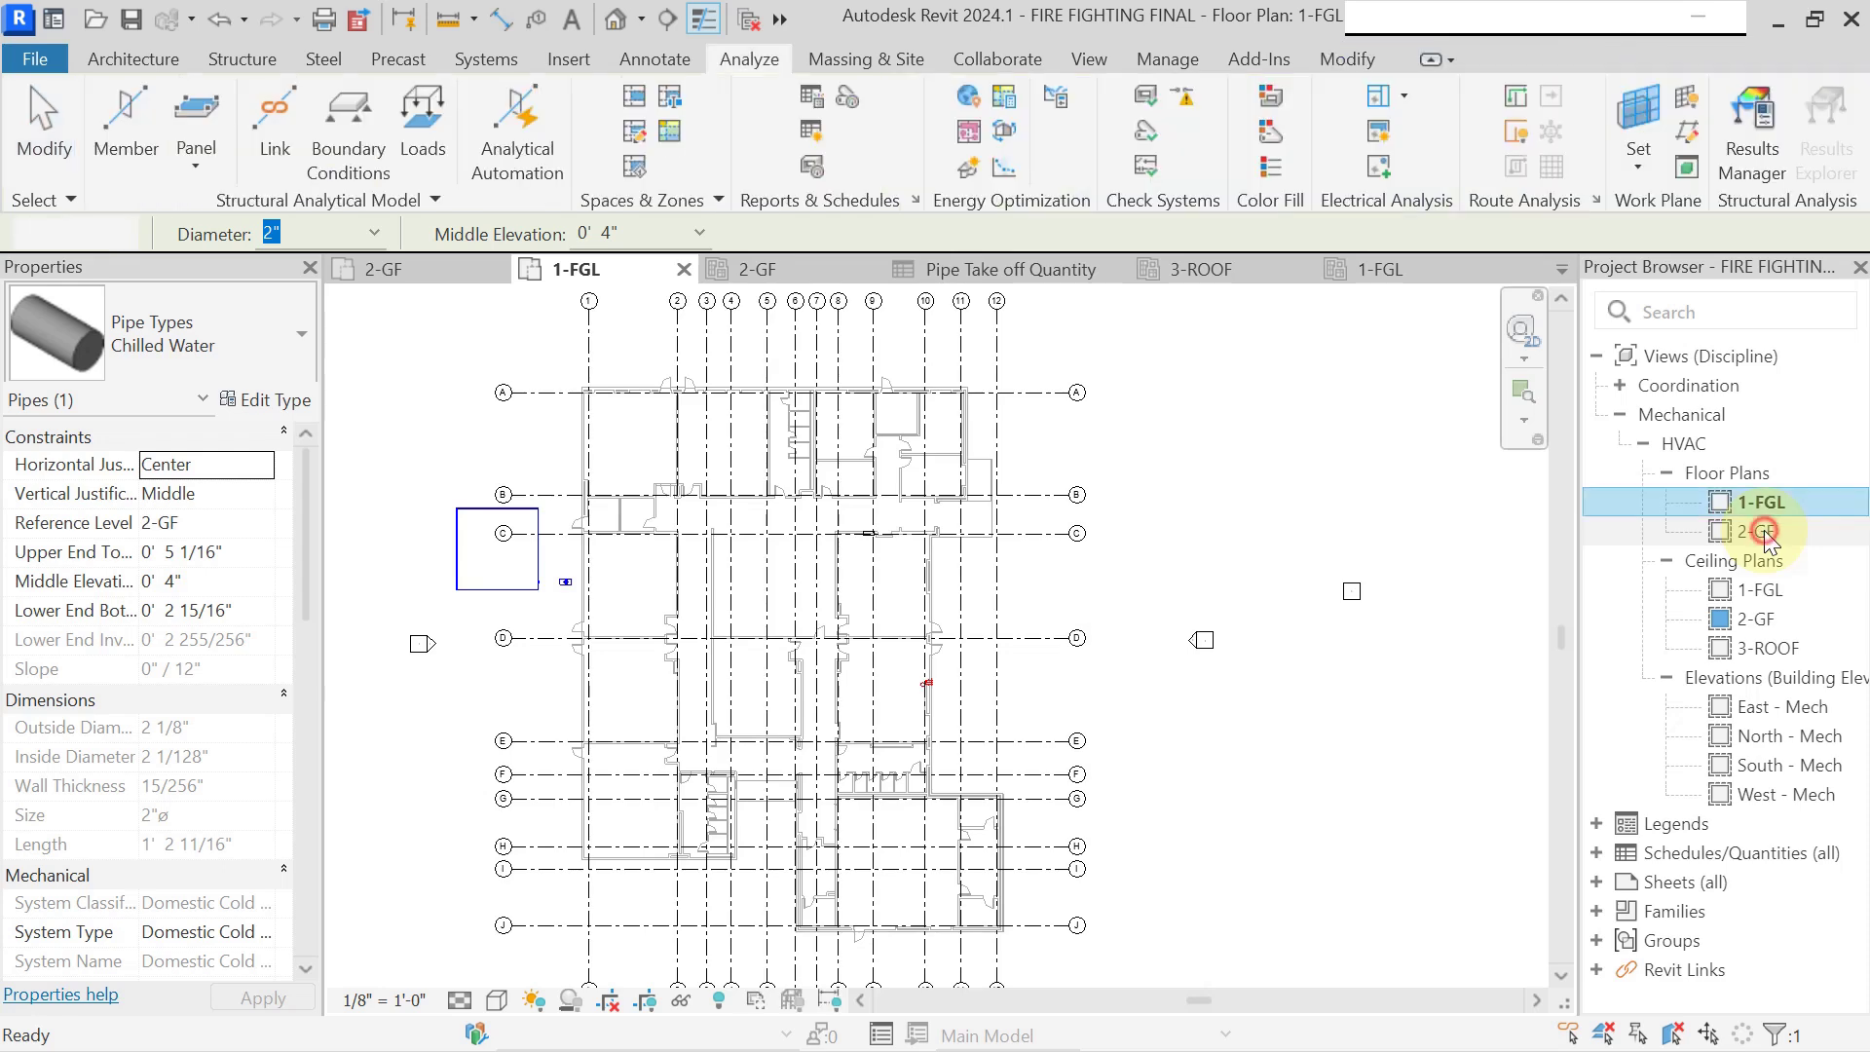
Check the system type and abbreviation of the 1" FWP pipe near grid B in the 2-GF floor plan.
middle_click_drag(847, 619, 945, 865)
scroll(944, 431, "up", 5)
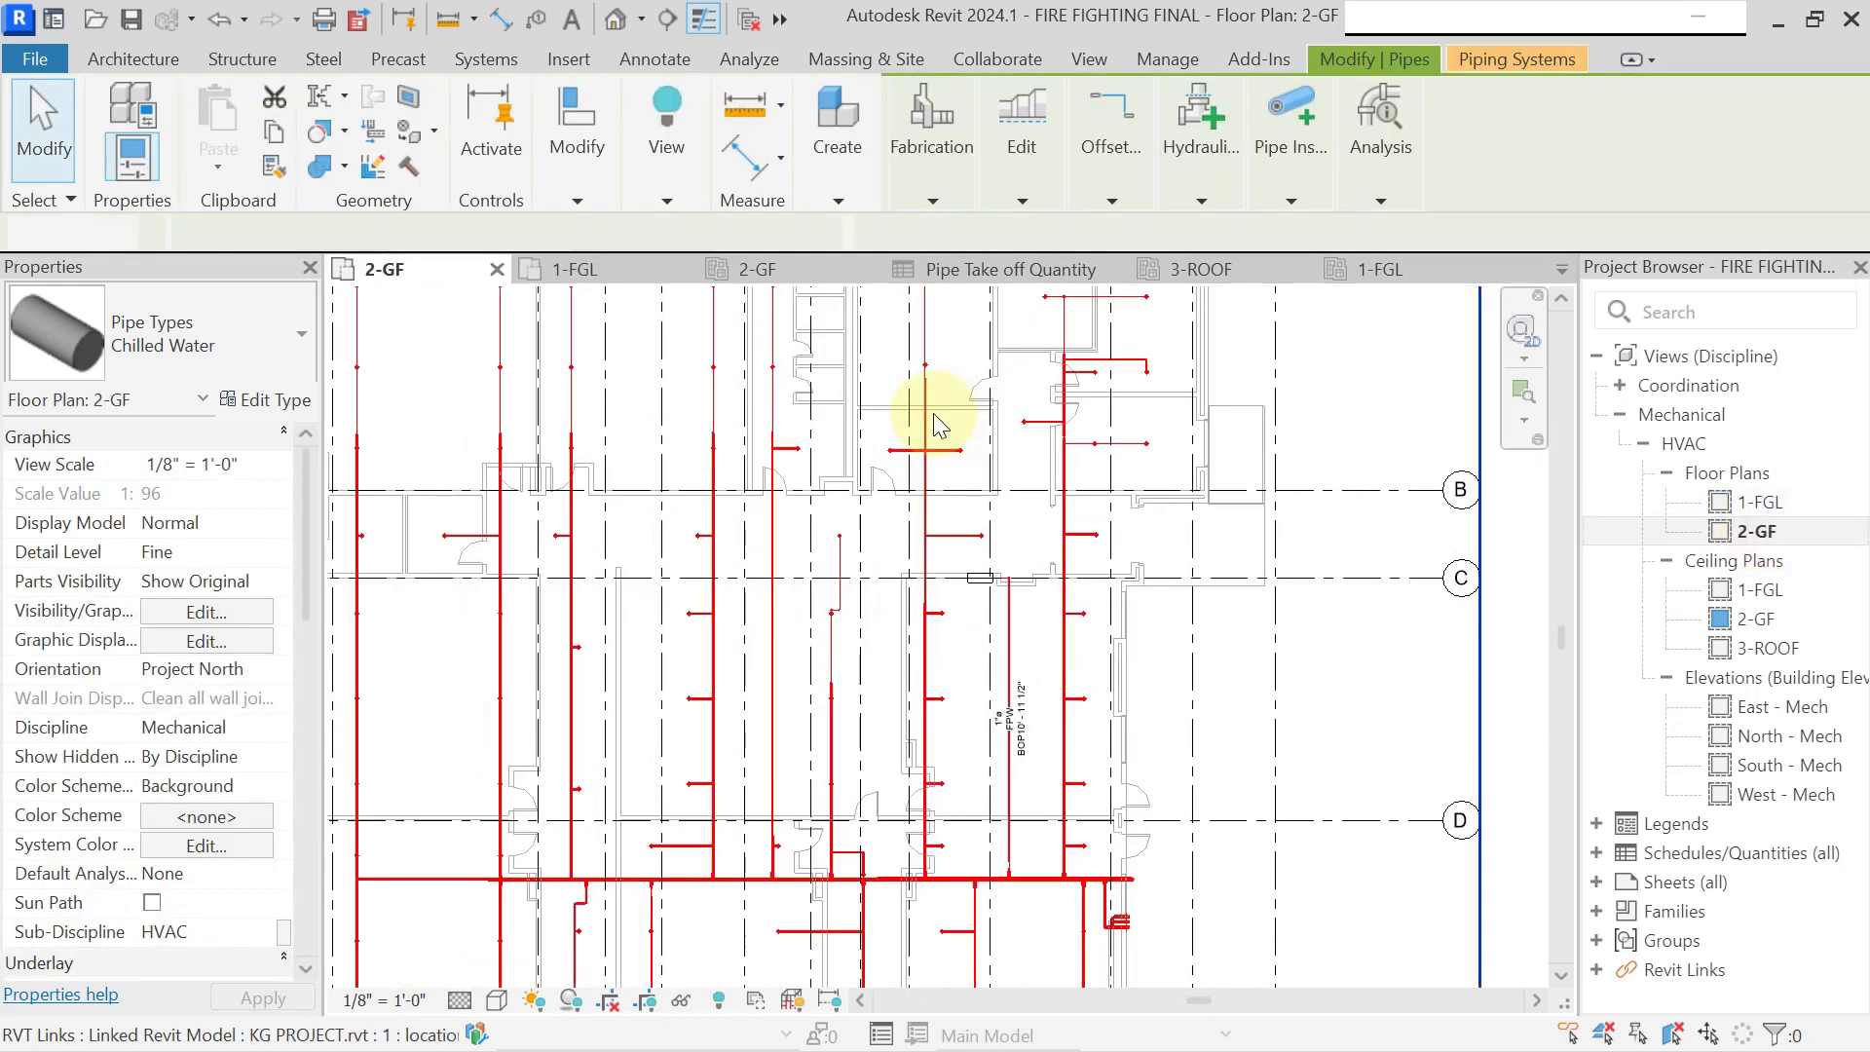
left_click(918, 418)
scroll(244, 604, "down", 2)
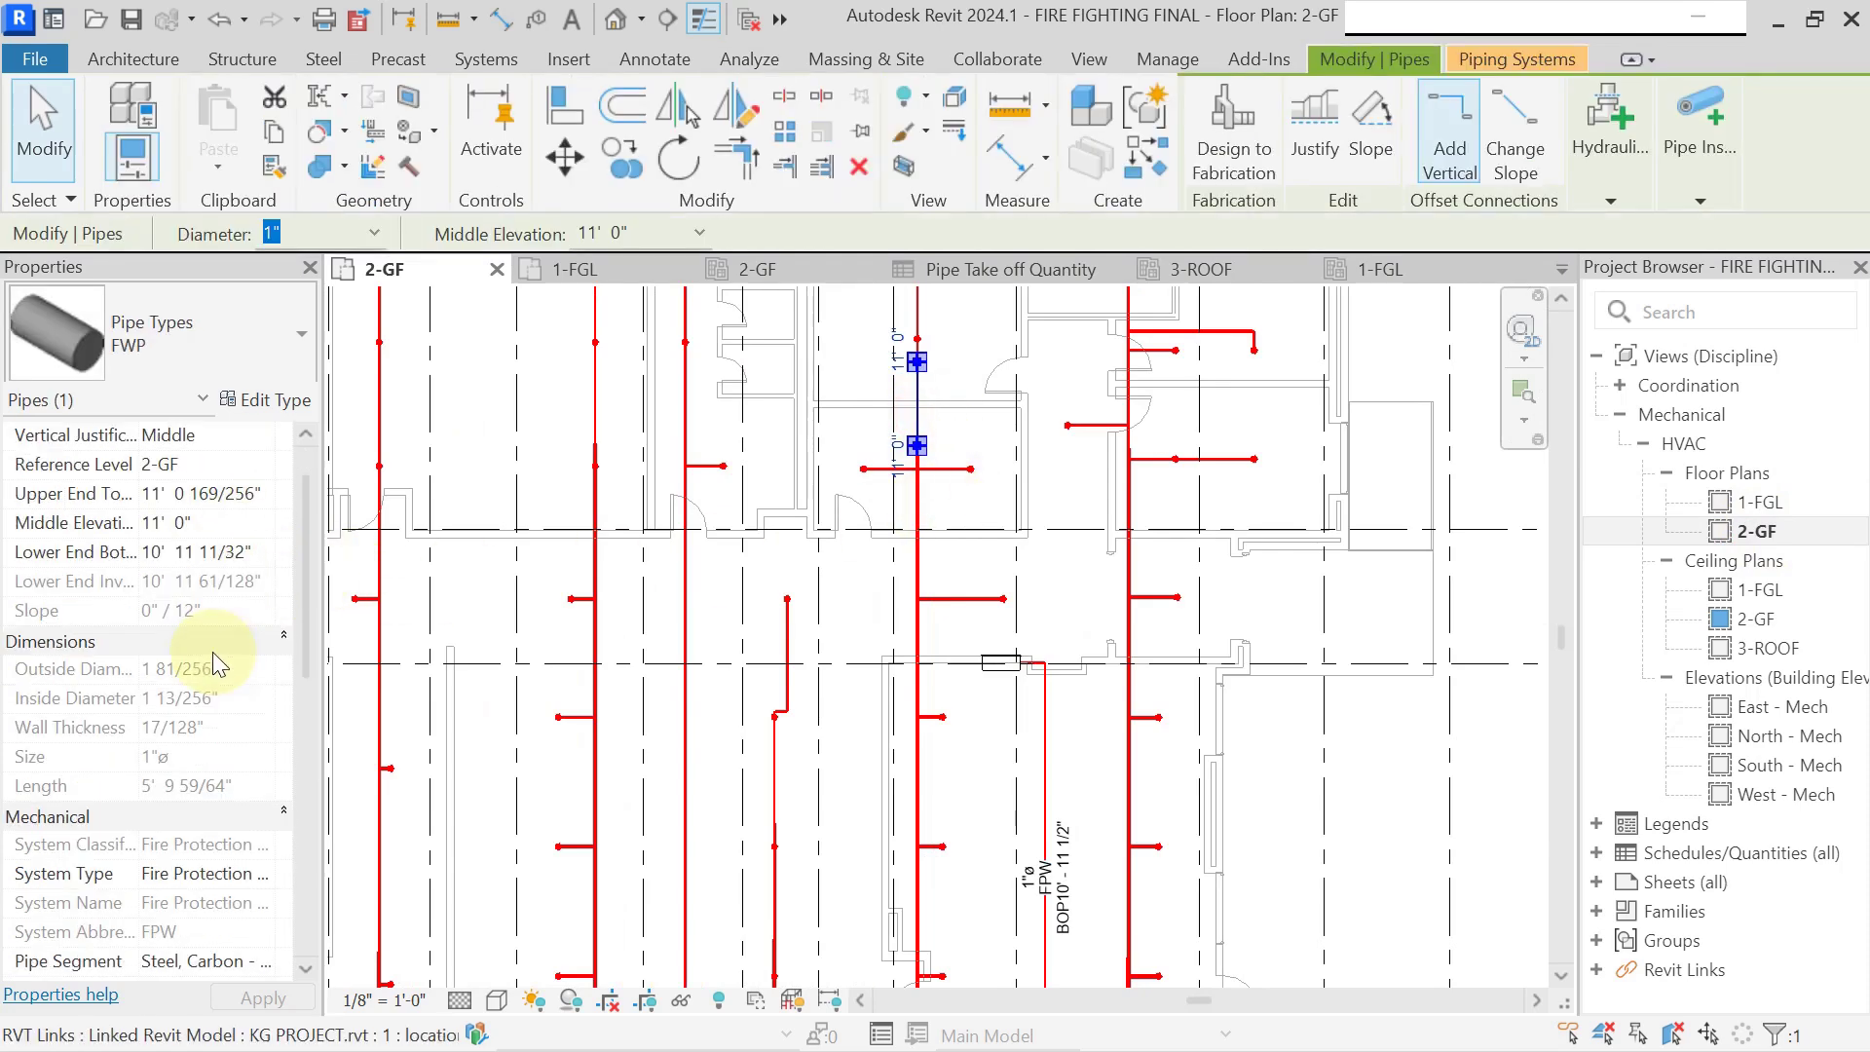
scroll(195, 612, "down", 4)
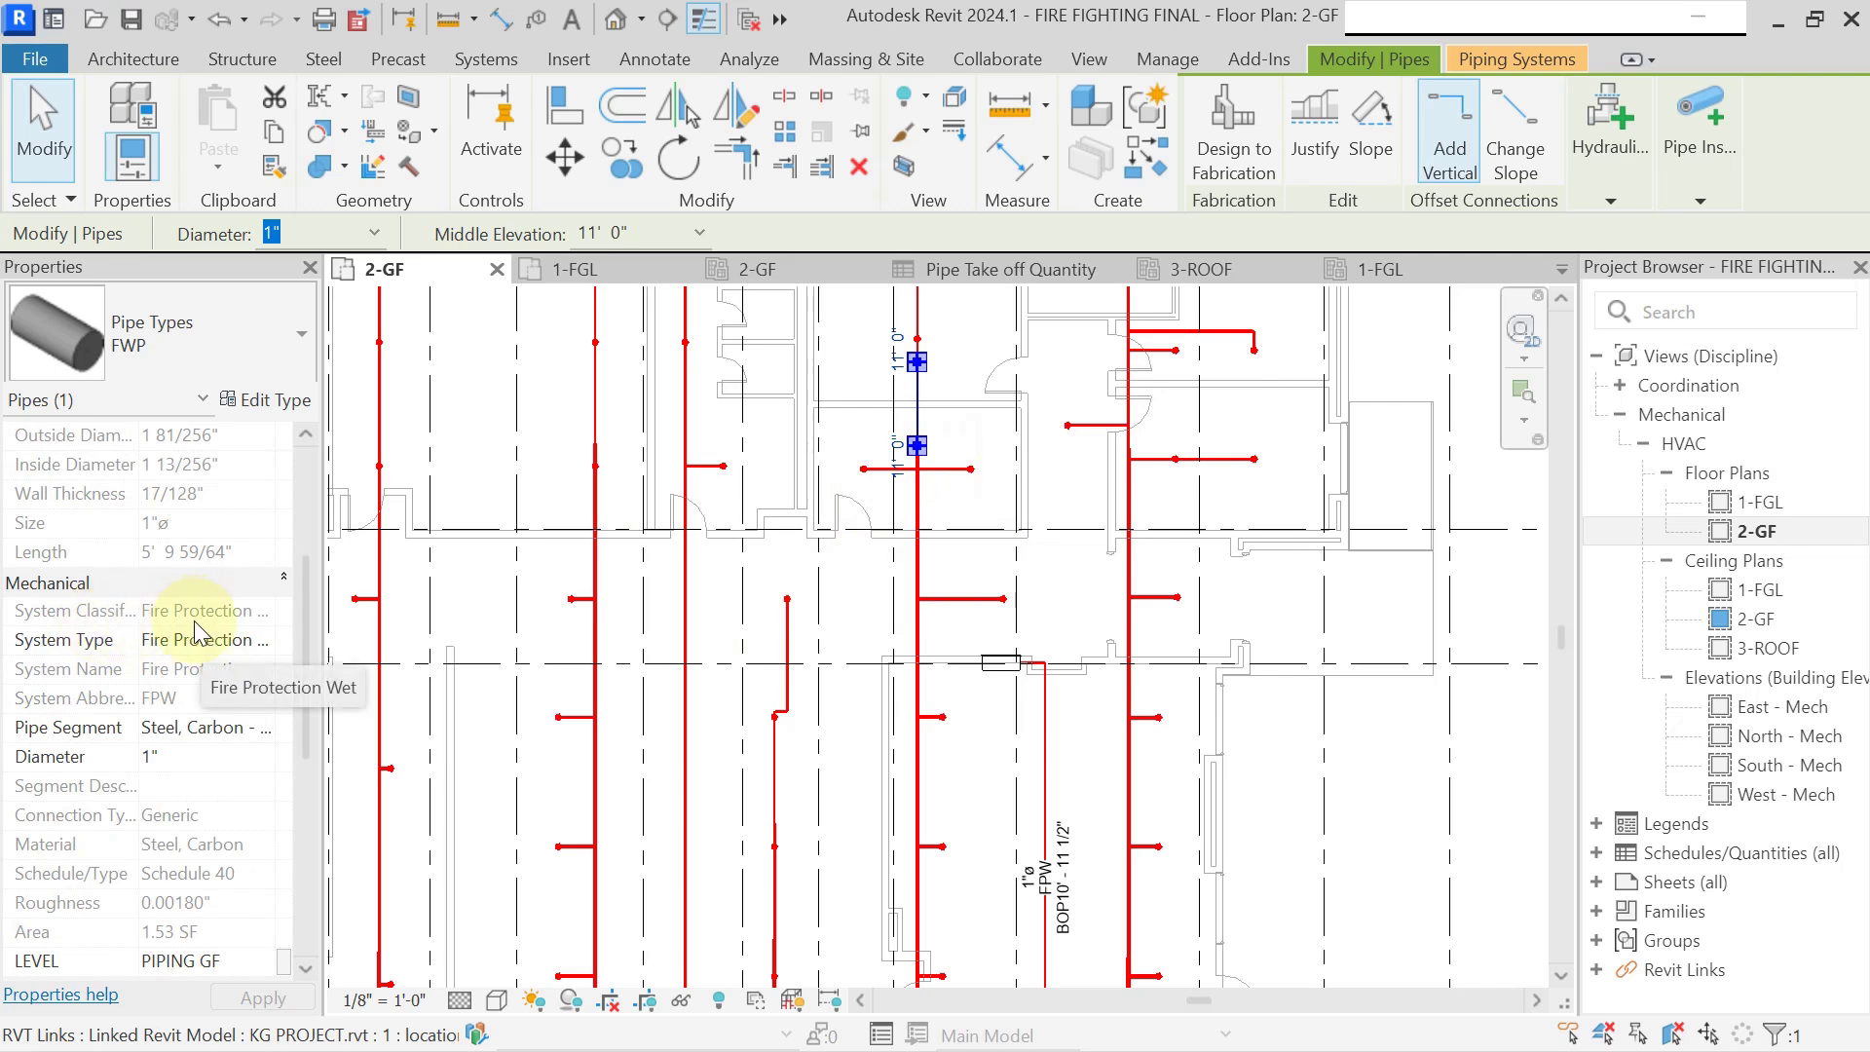
left_click(1103, 558)
scroll(1119, 549, "down", 2)
middle_click_drag(987, 463, 979, 516)
scroll(792, 468, "down", 3)
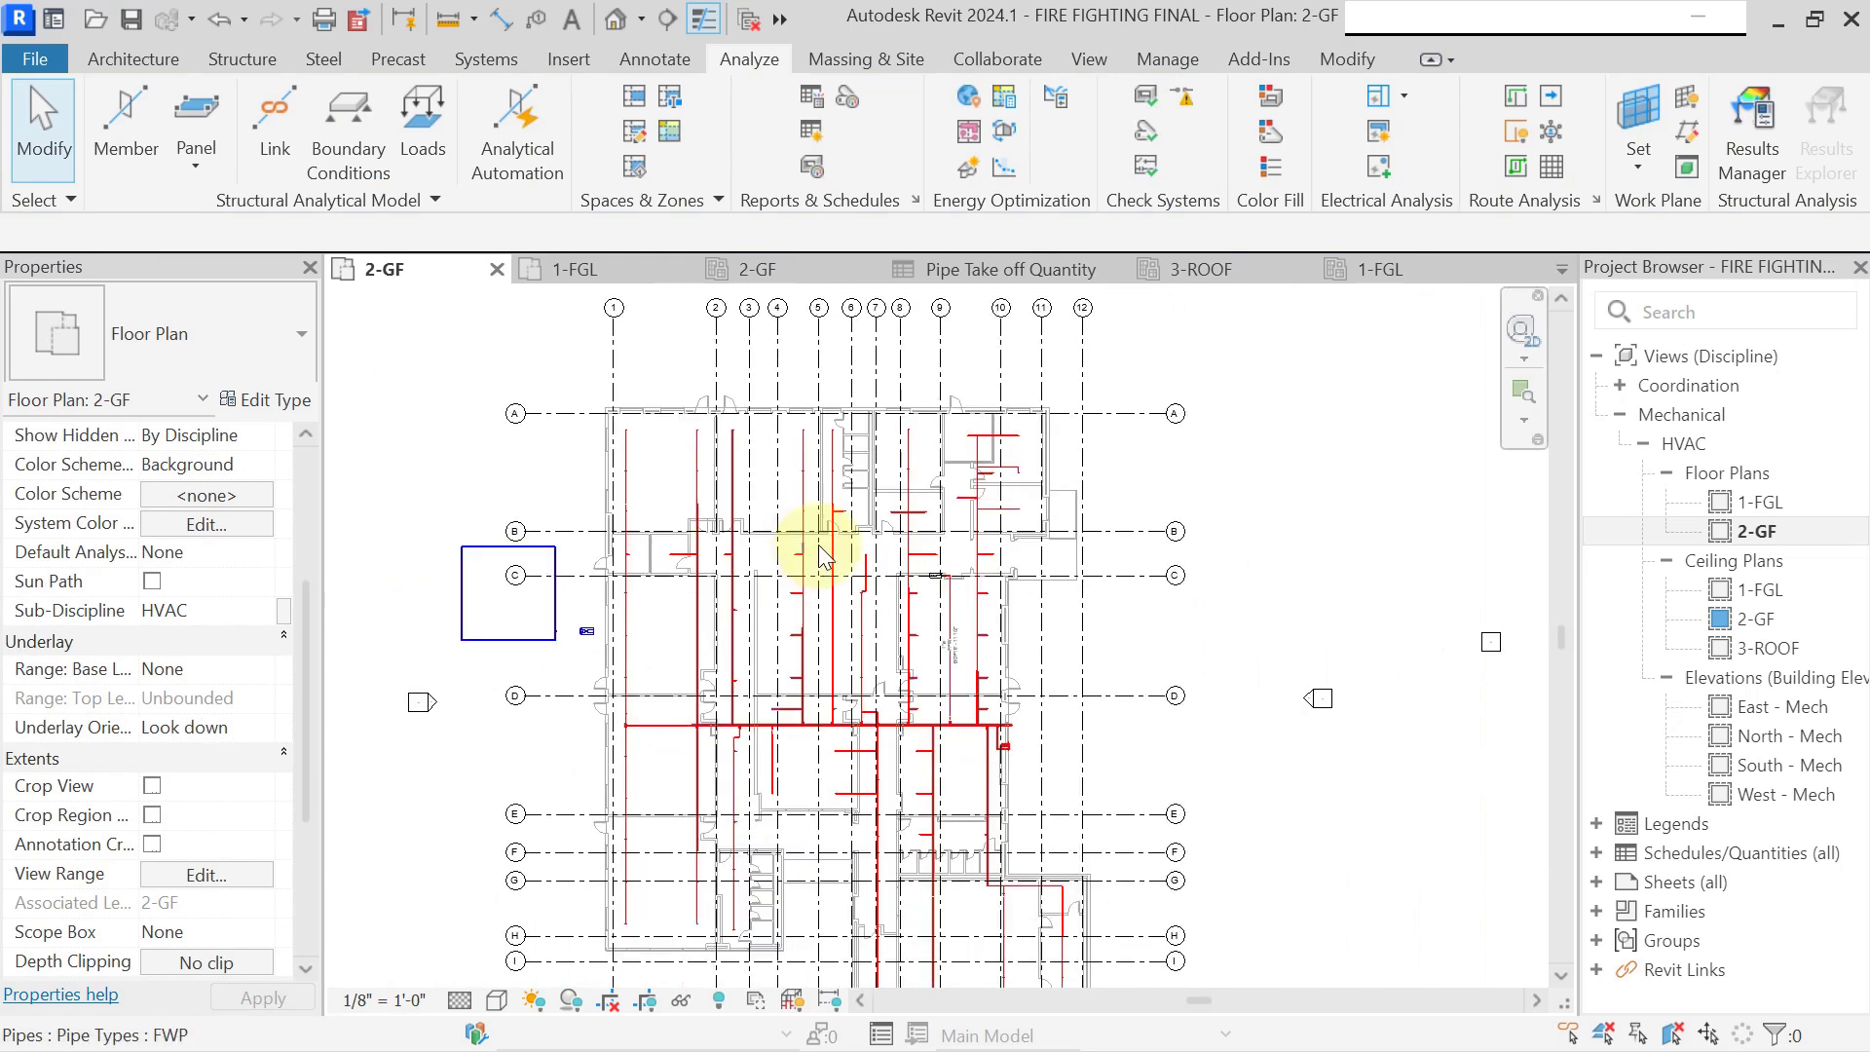
Return to the Pipe Take off Quantity schedule and check its group without system abbreviations.
left_click(1005, 268)
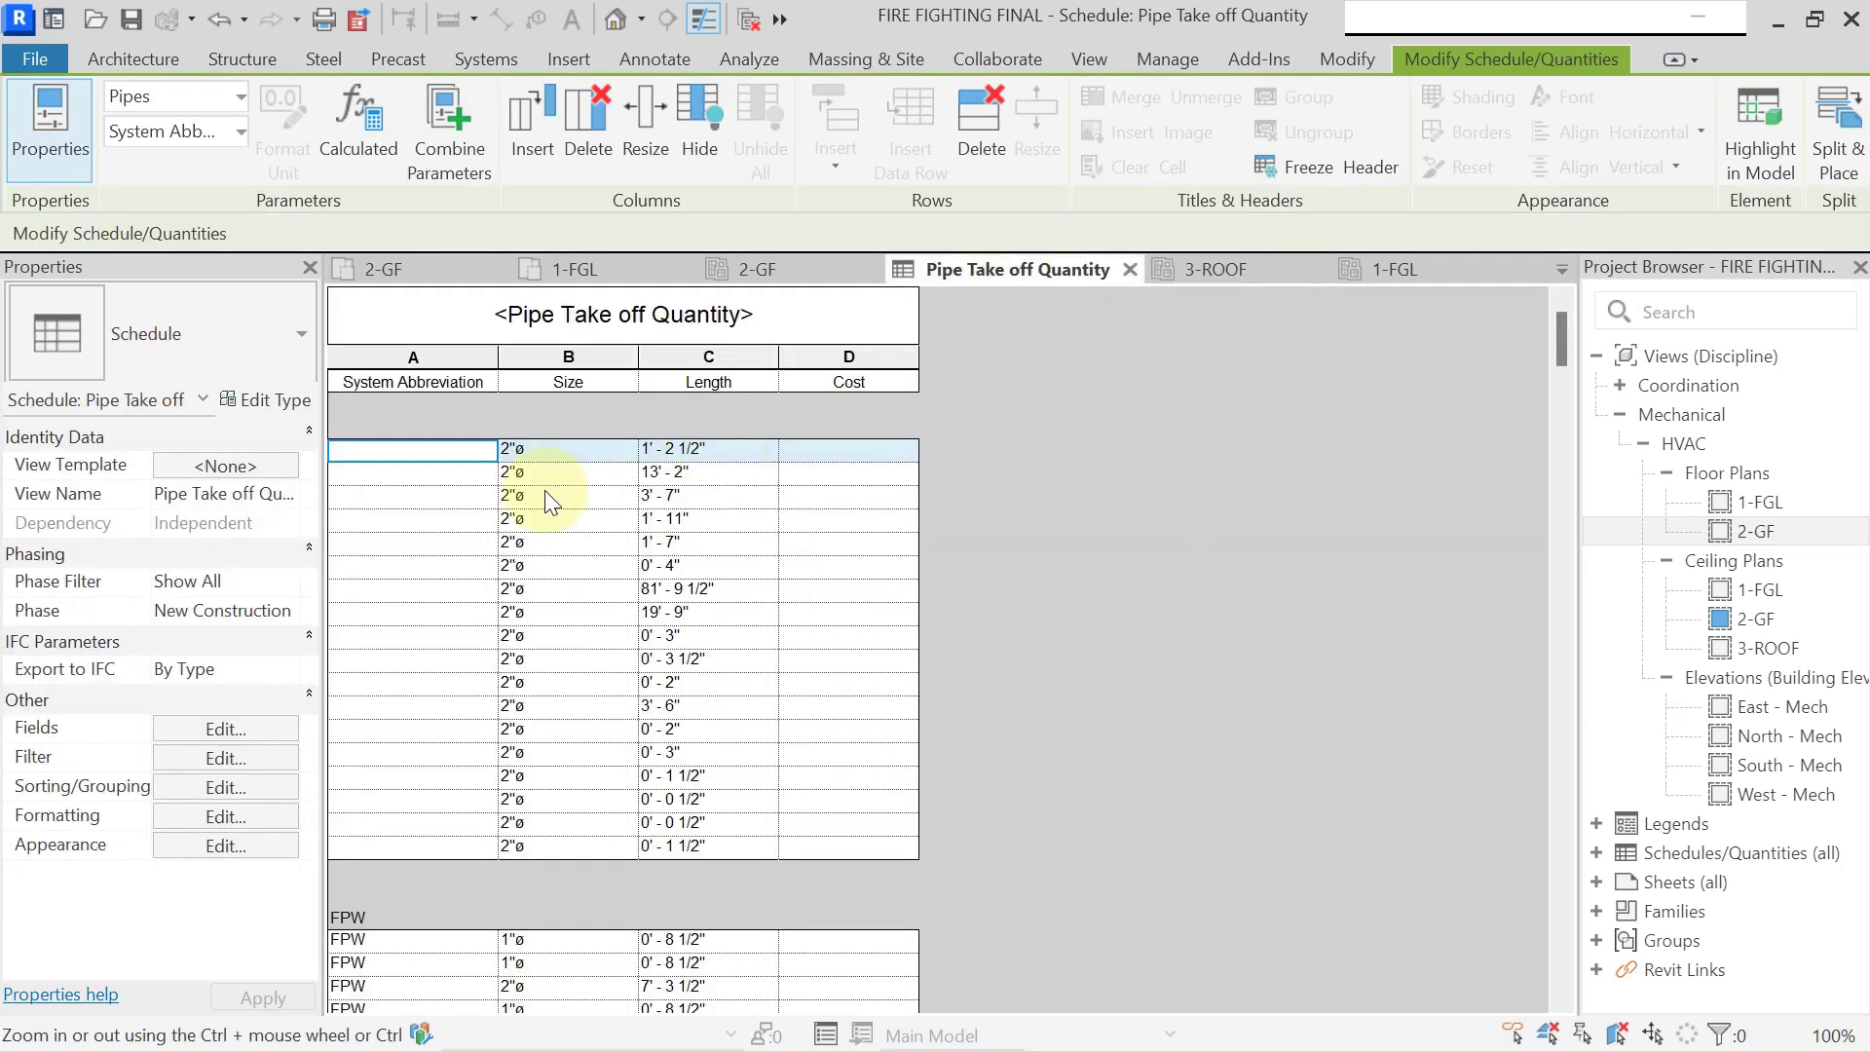
scroll(546, 484, "down", 2)
scroll(545, 485, "up", 2)
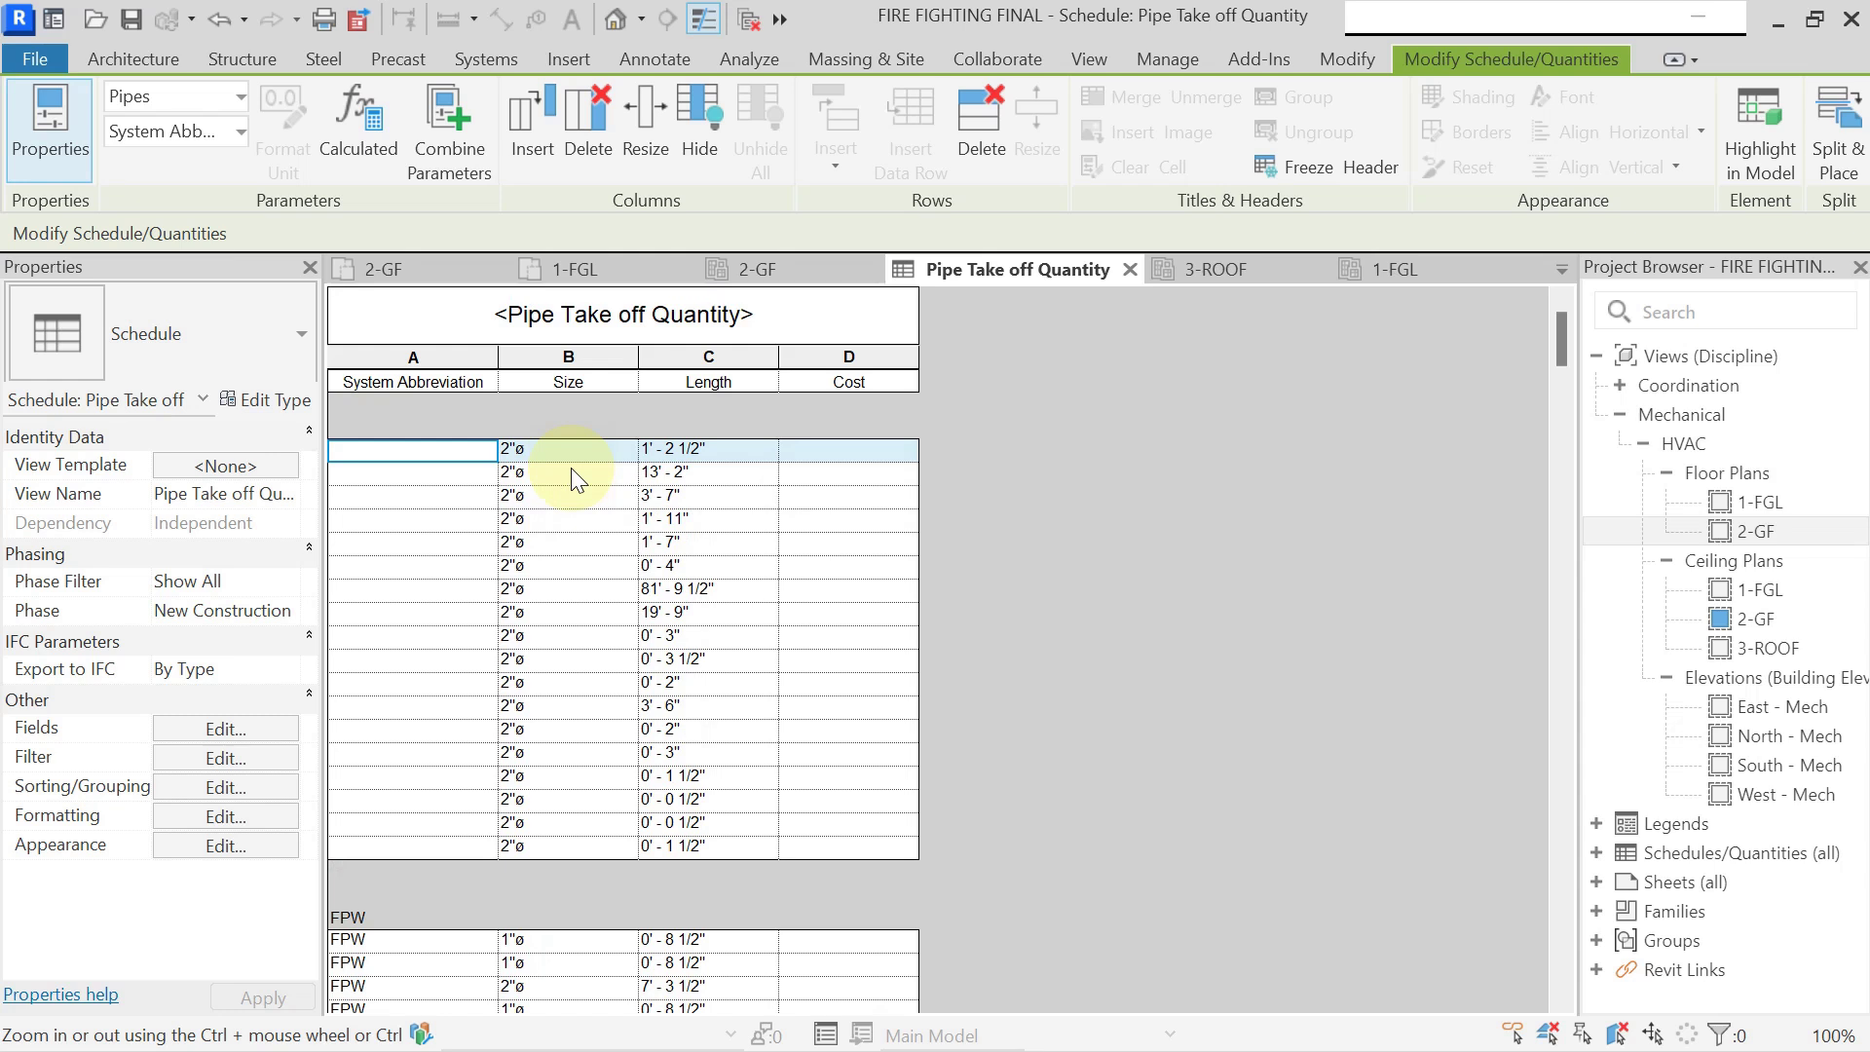
Try to delete the Cost column from the pipe schedule.
left_click_drag(862, 450, 882, 837)
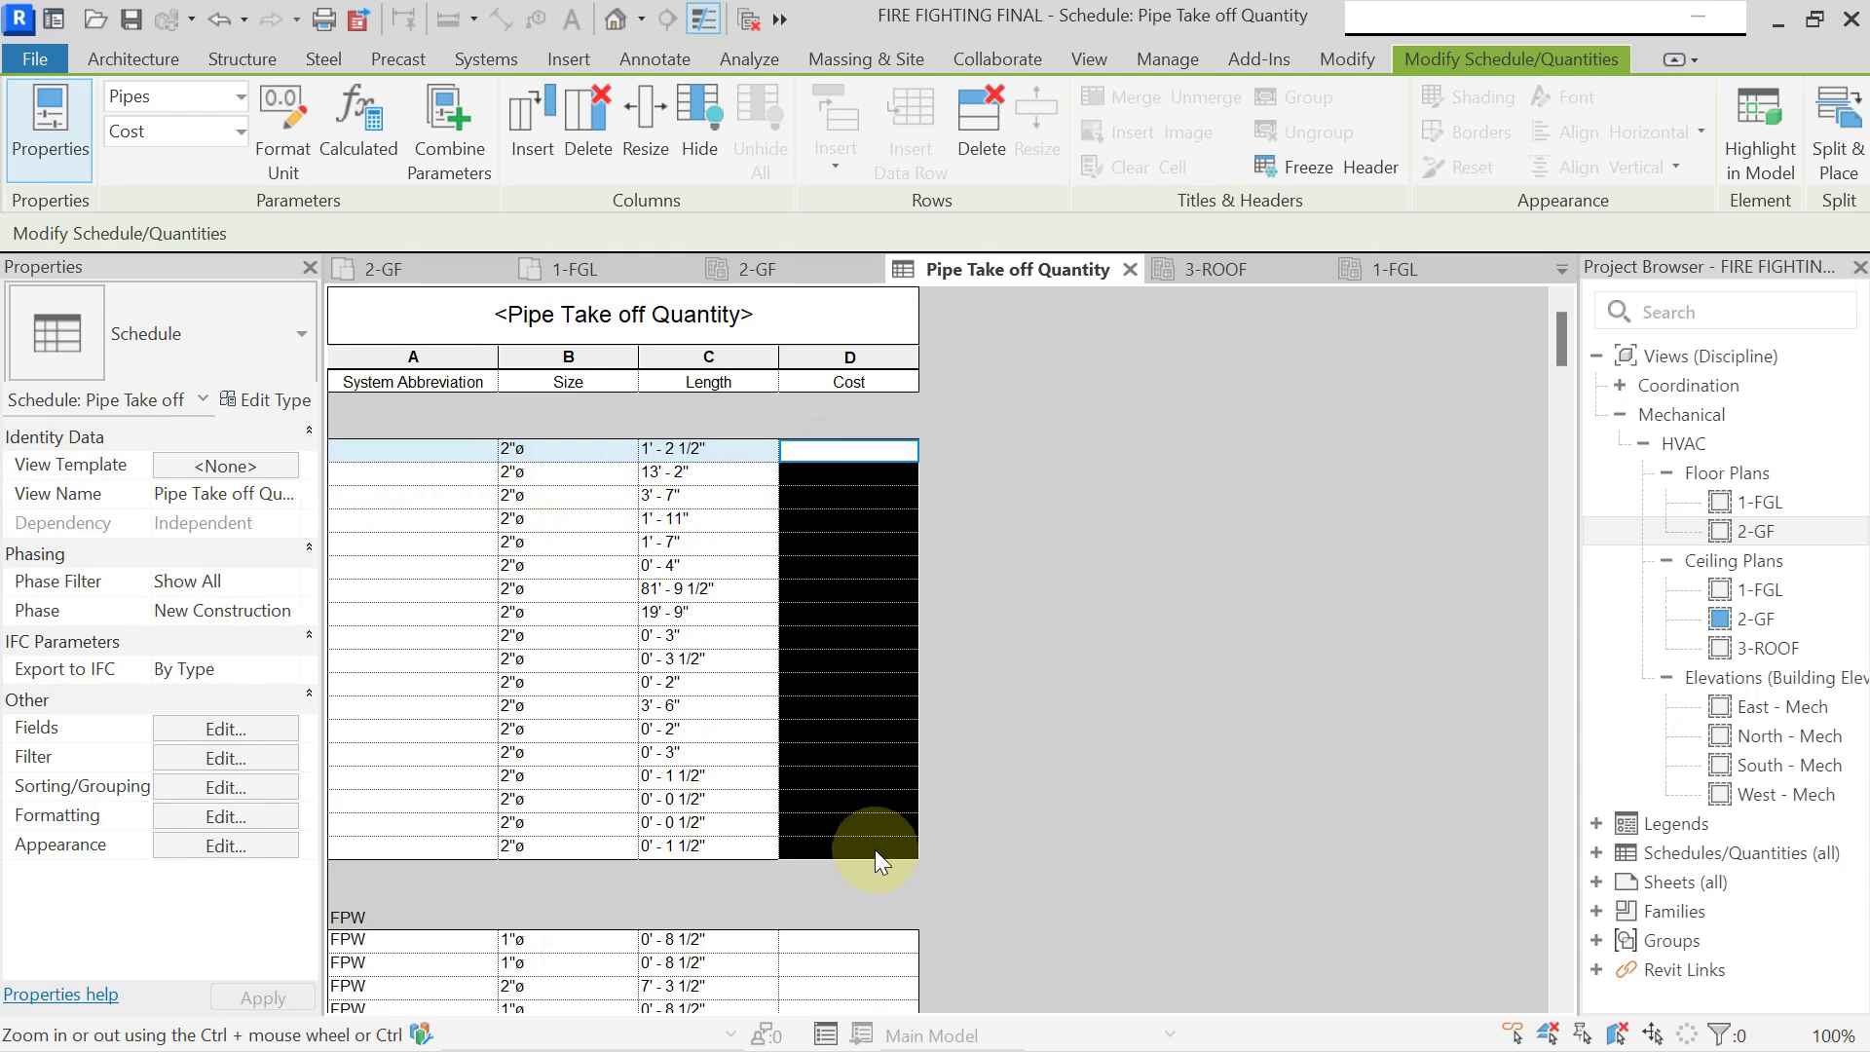
left_click(594, 108)
key("ctrl+z")
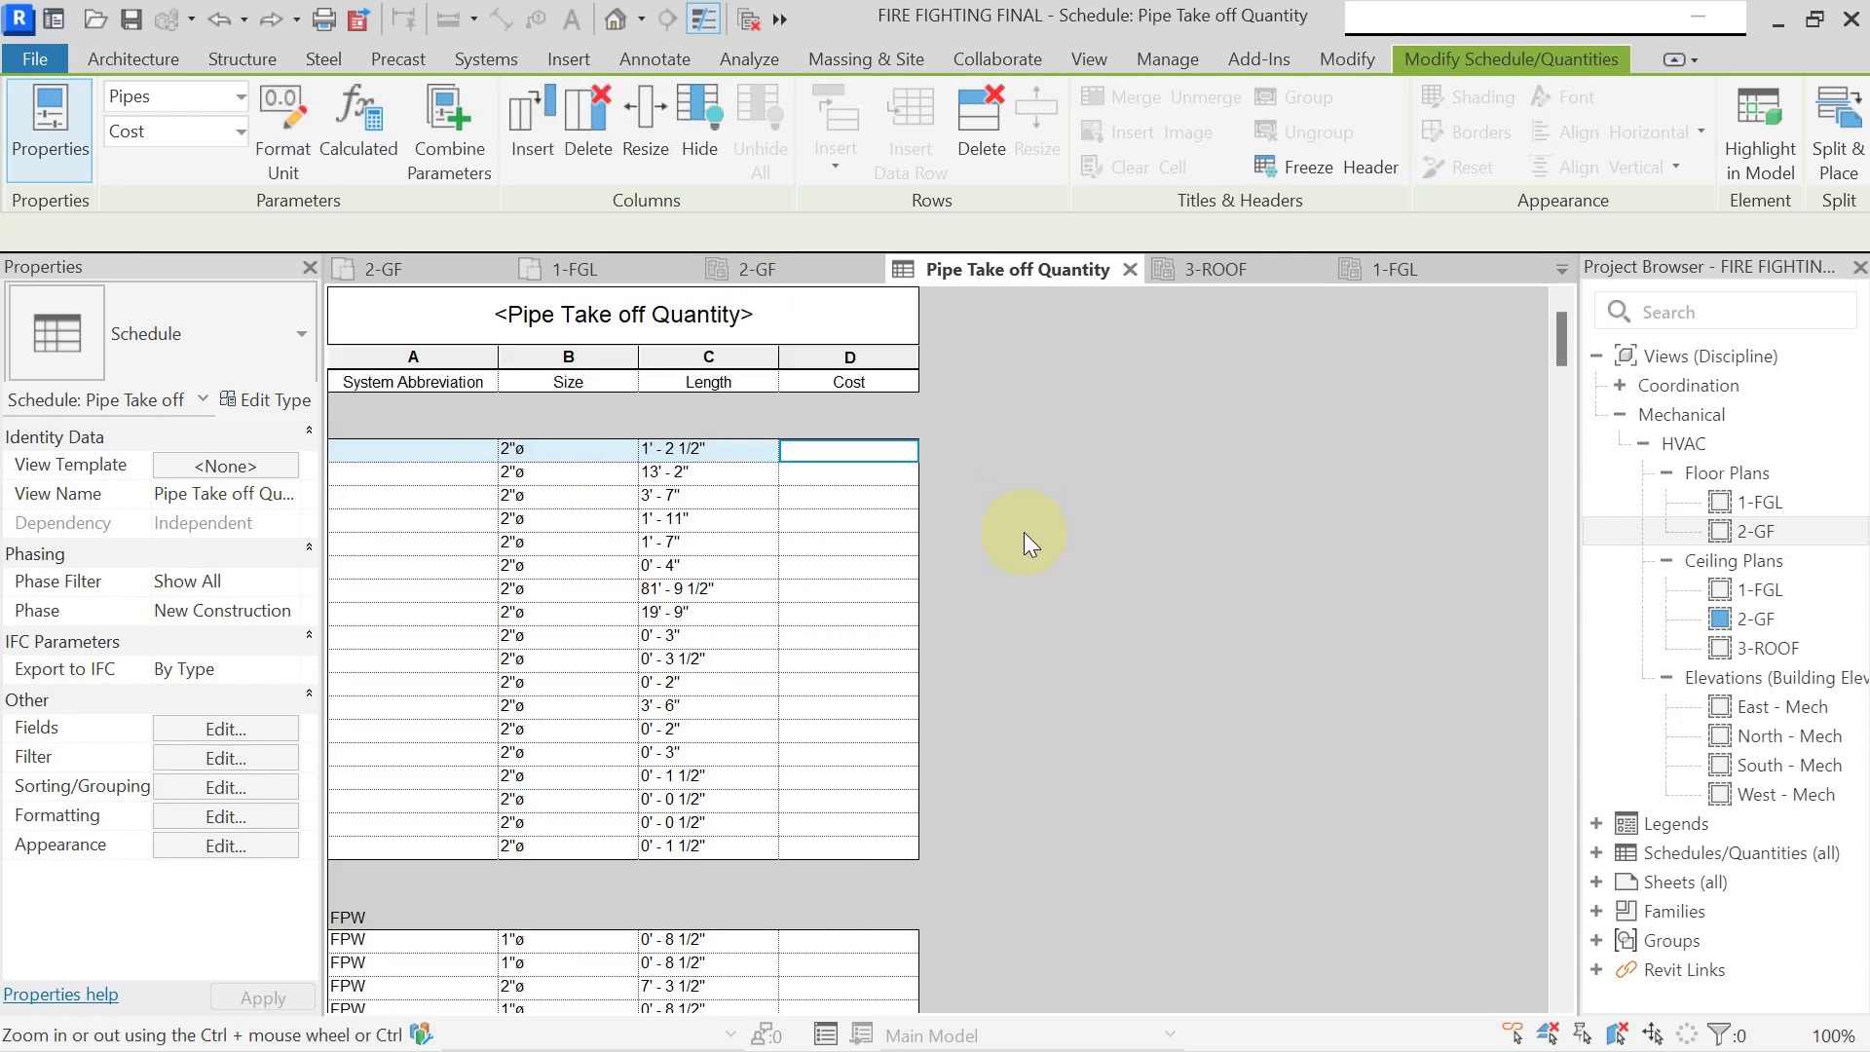
Delete all pipe rows in the group without a system abbreviation, including their elements in the project.
left_click_drag(354, 445, 366, 623)
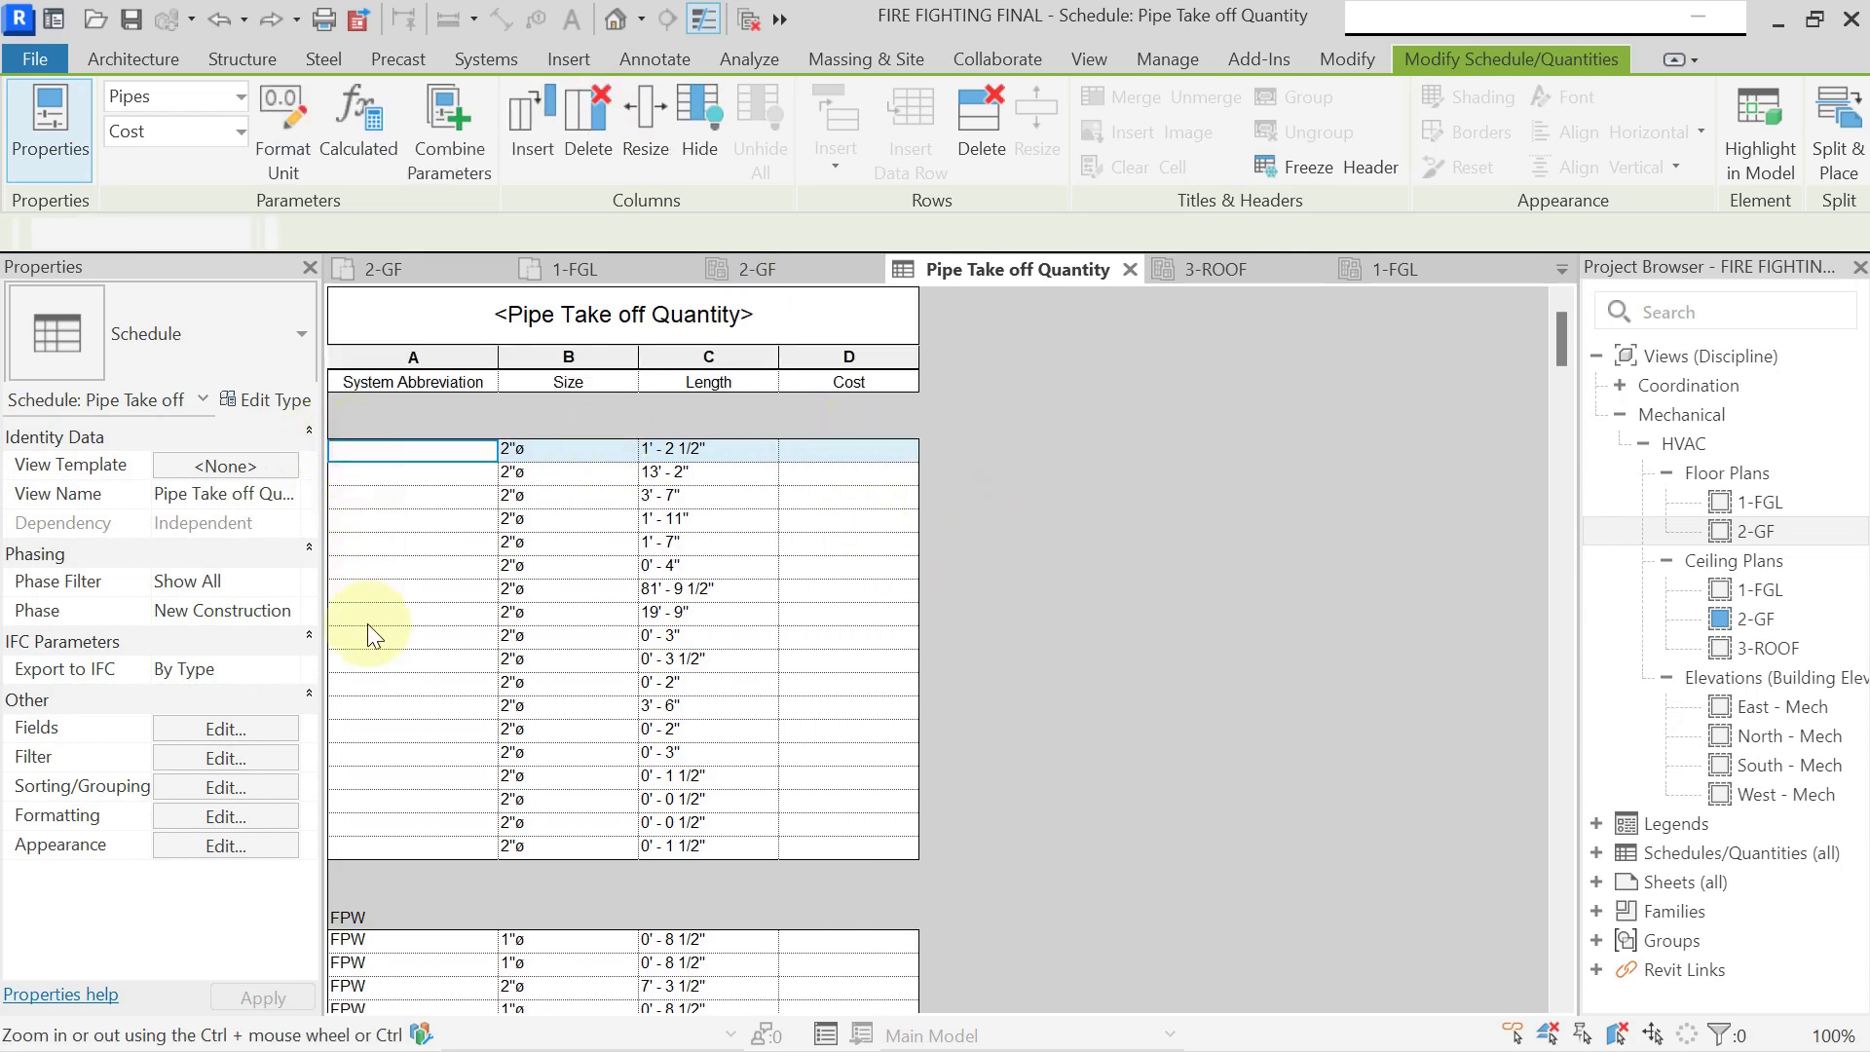
left_click(868, 465)
left_click_drag(815, 452, 868, 851)
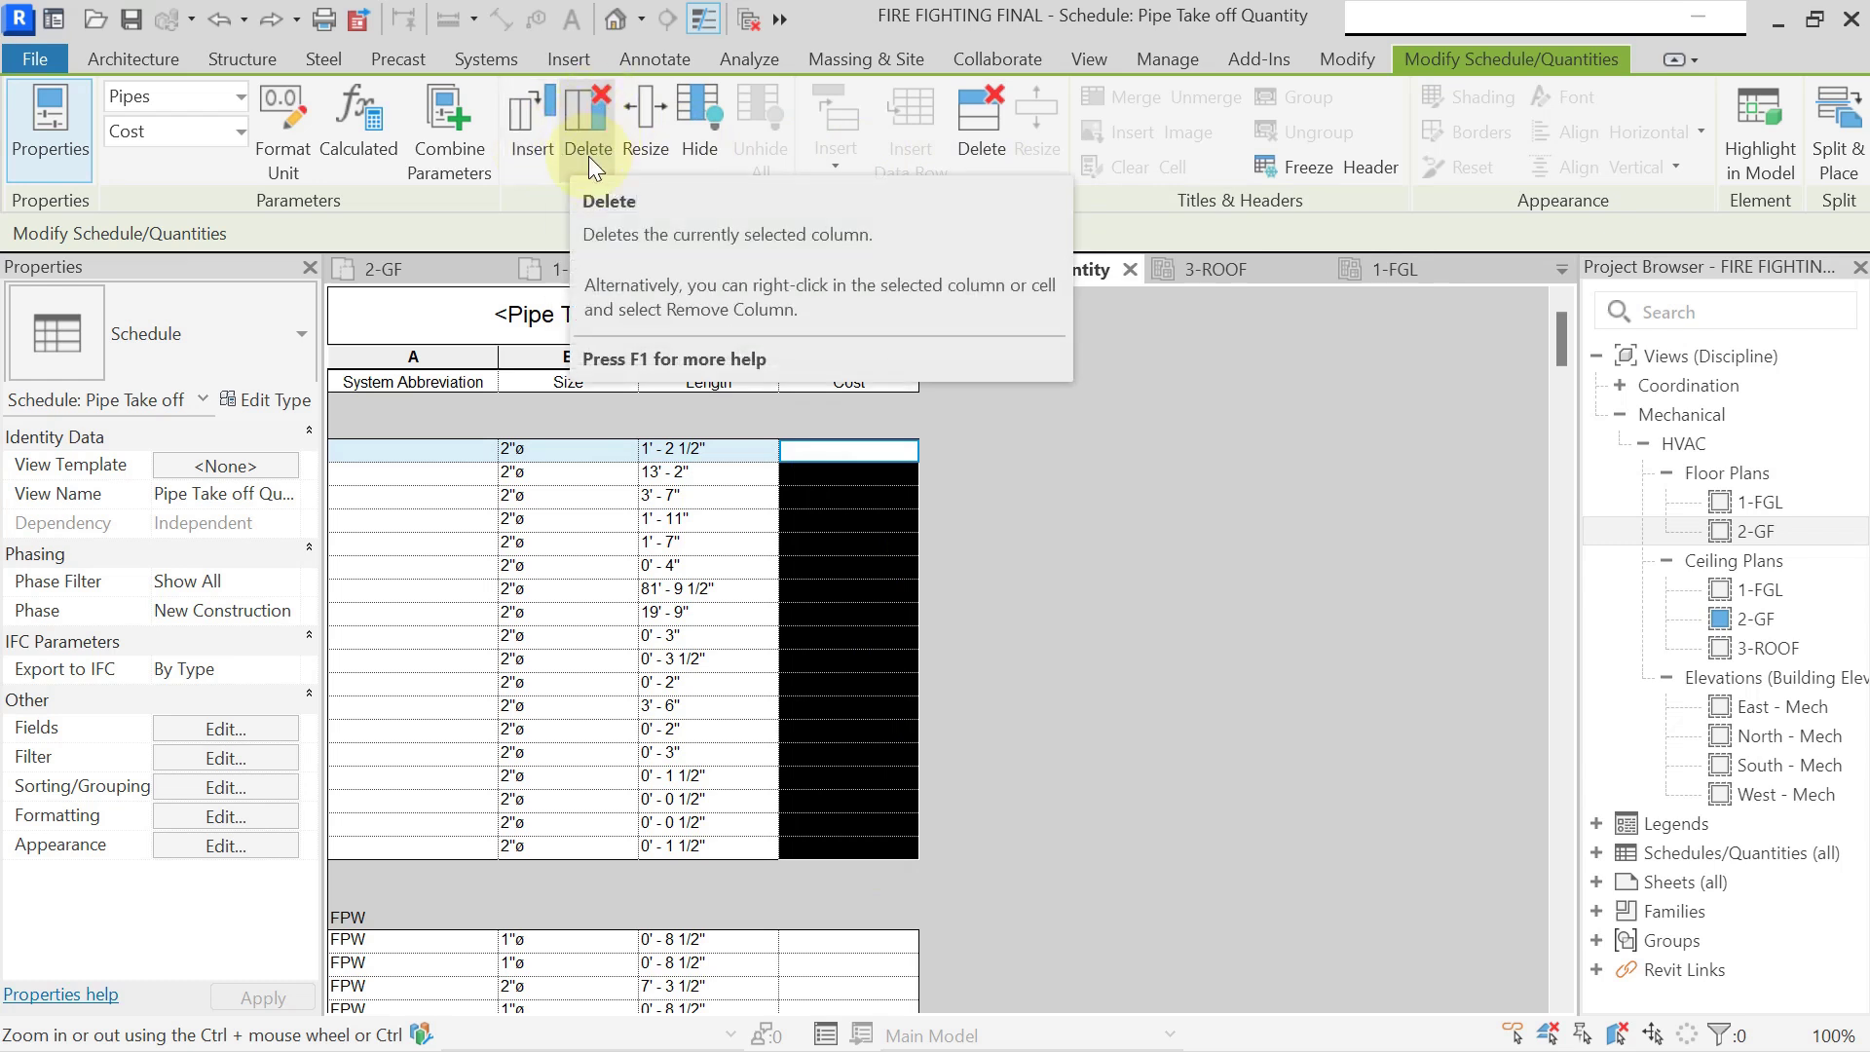
left_click(972, 126)
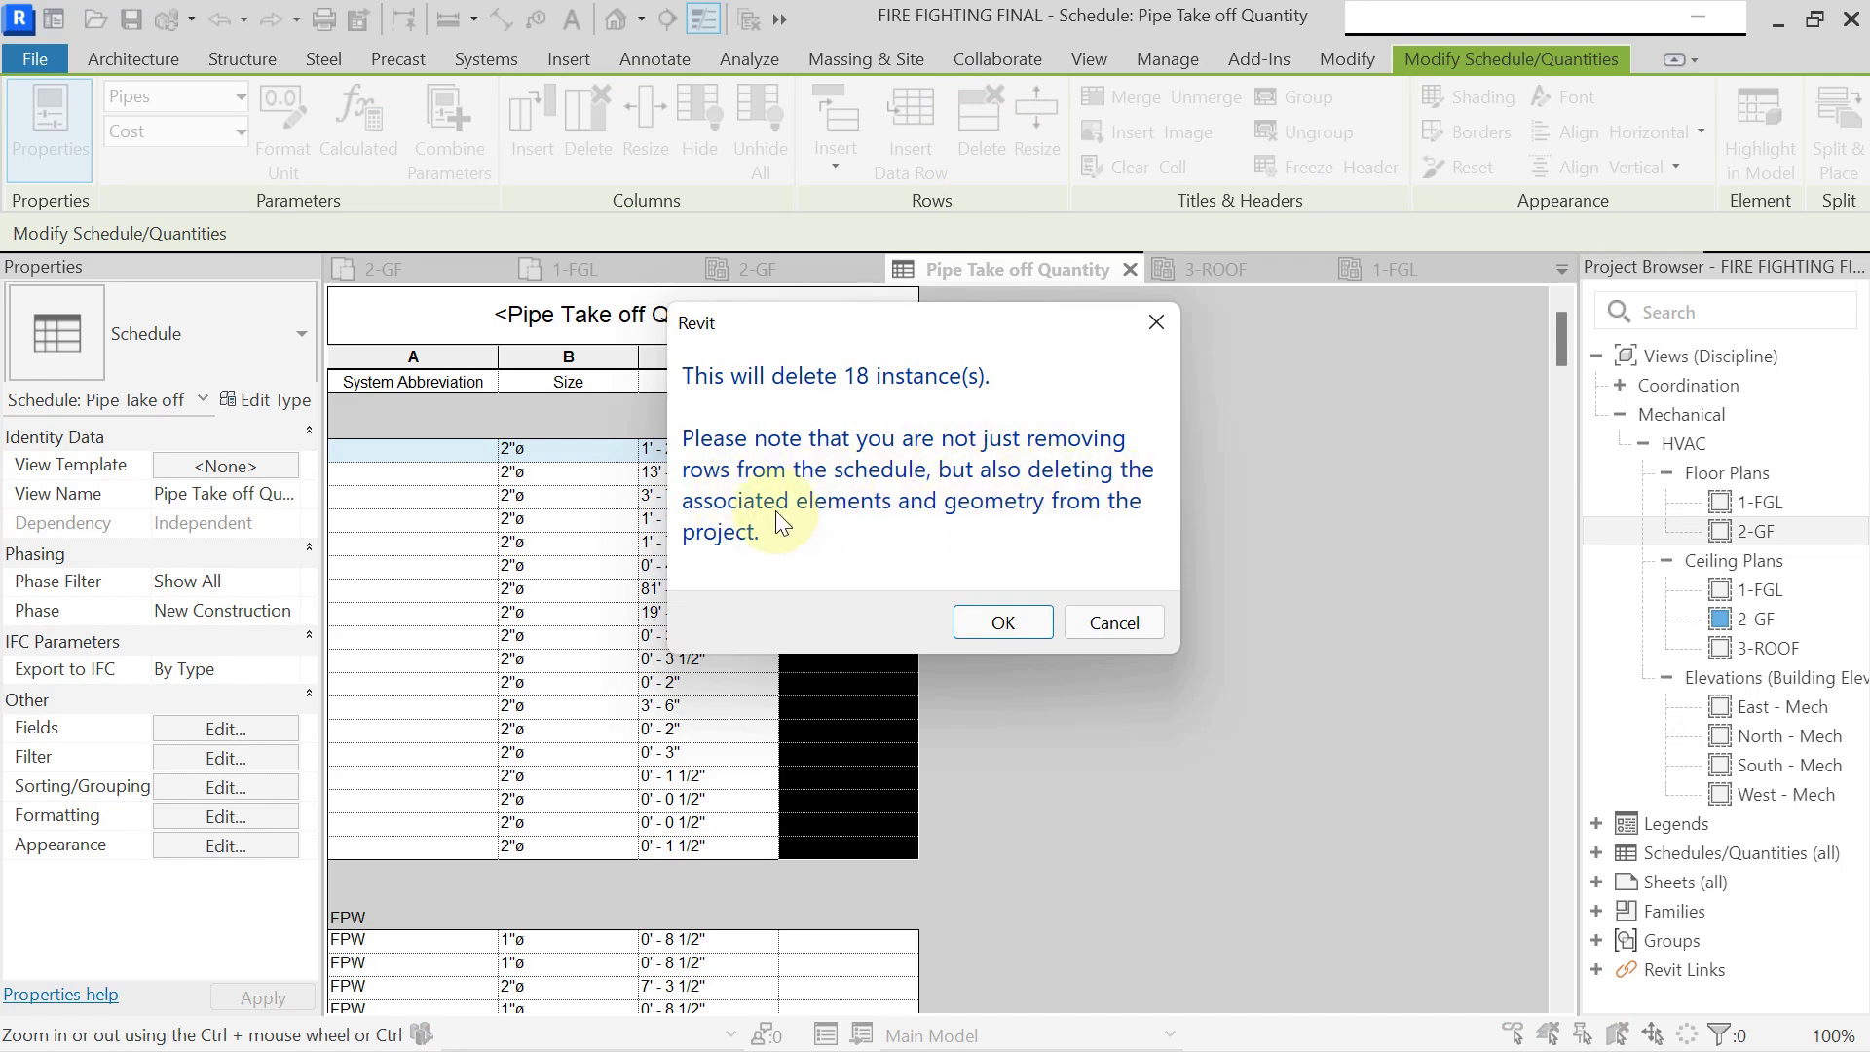
left_click(1003, 623)
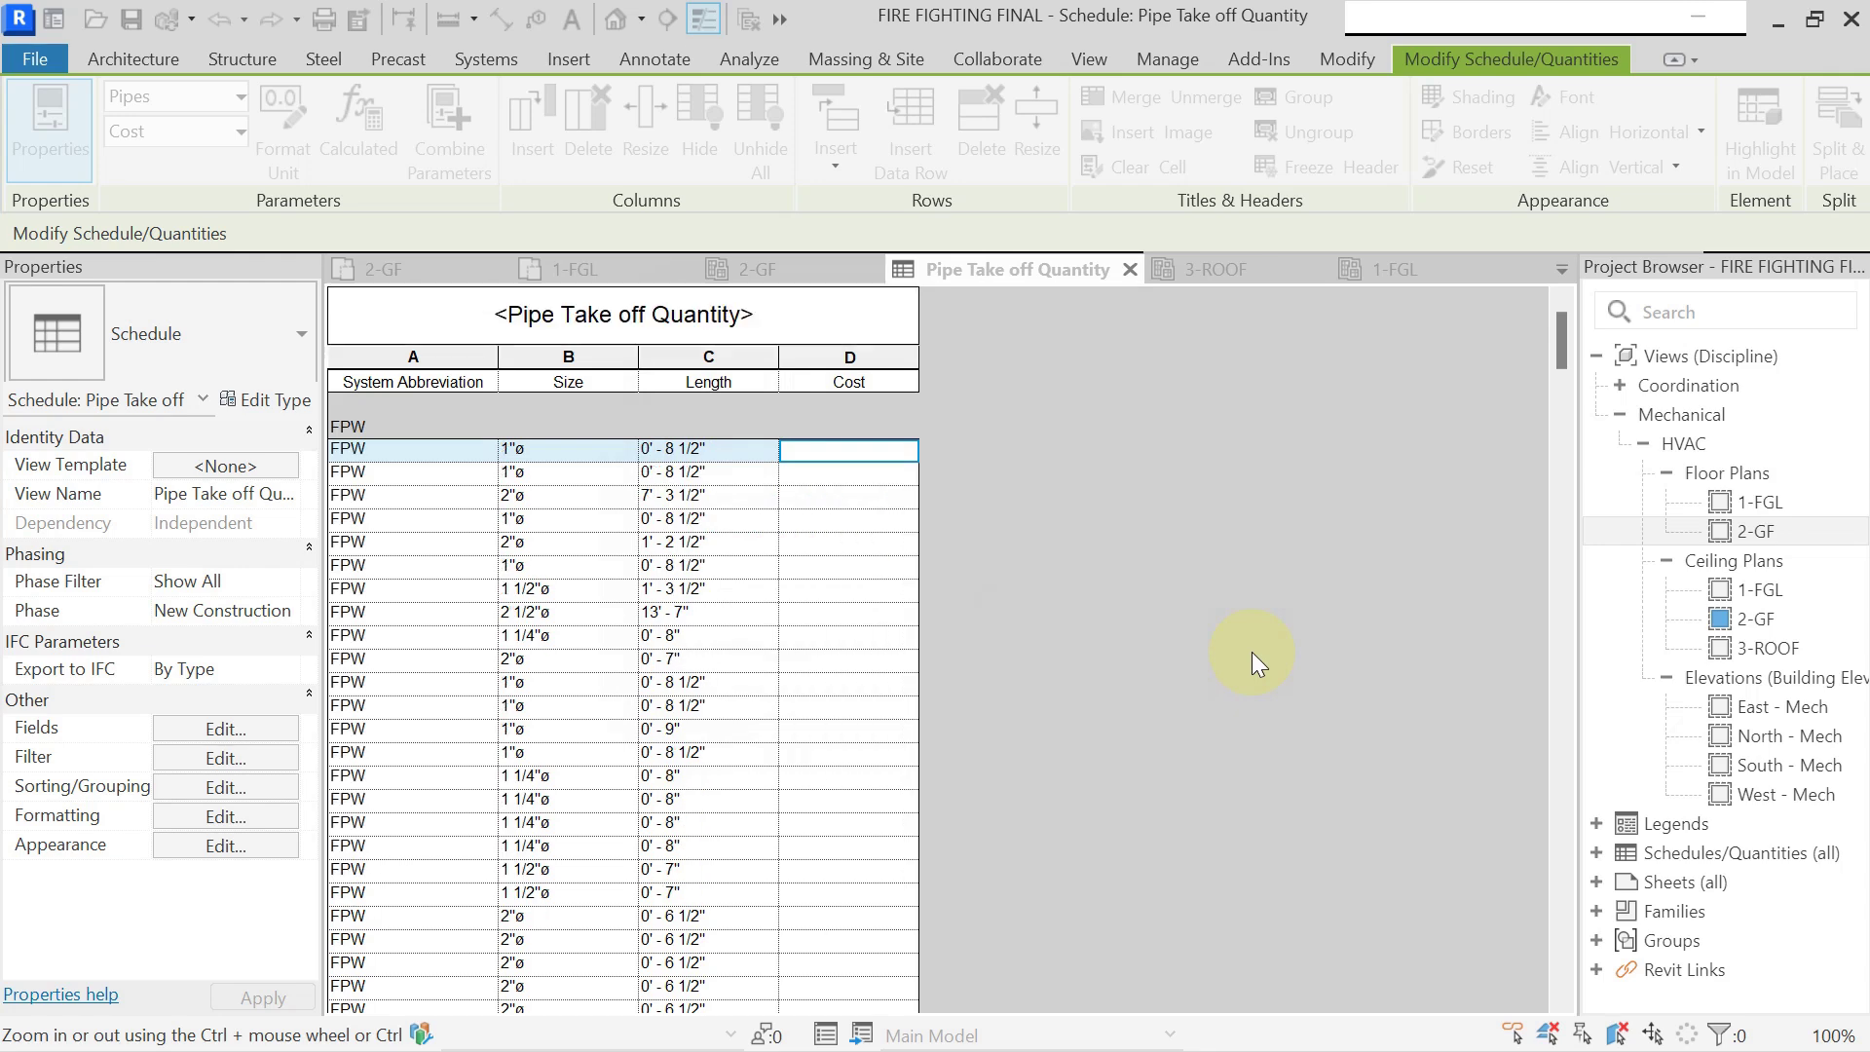
Look through the remaining pipe rows in the schedule to check their system abbreviation and mixed sizes.
left_click(424, 450)
scroll(541, 430, "down", 2)
scroll(540, 430, "up", 2)
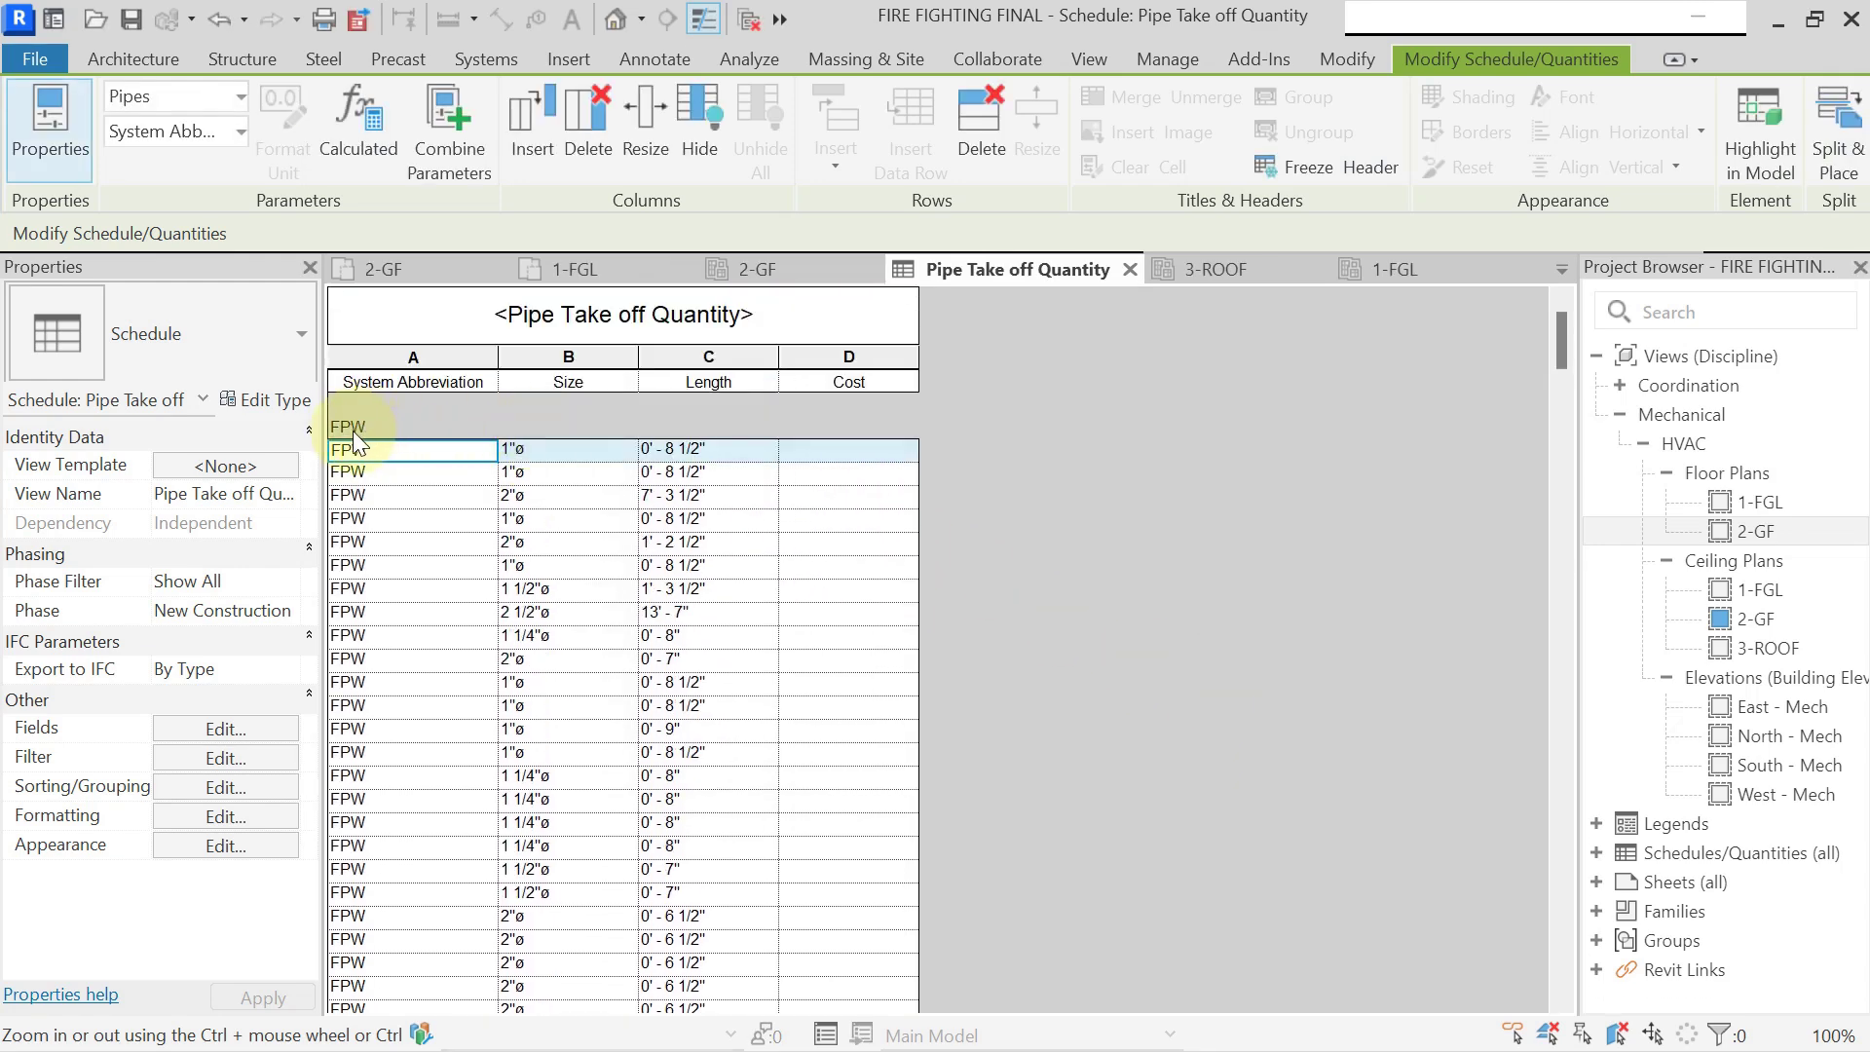
scroll(487, 450, "down", 10)
scroll(487, 450, "down", 10)
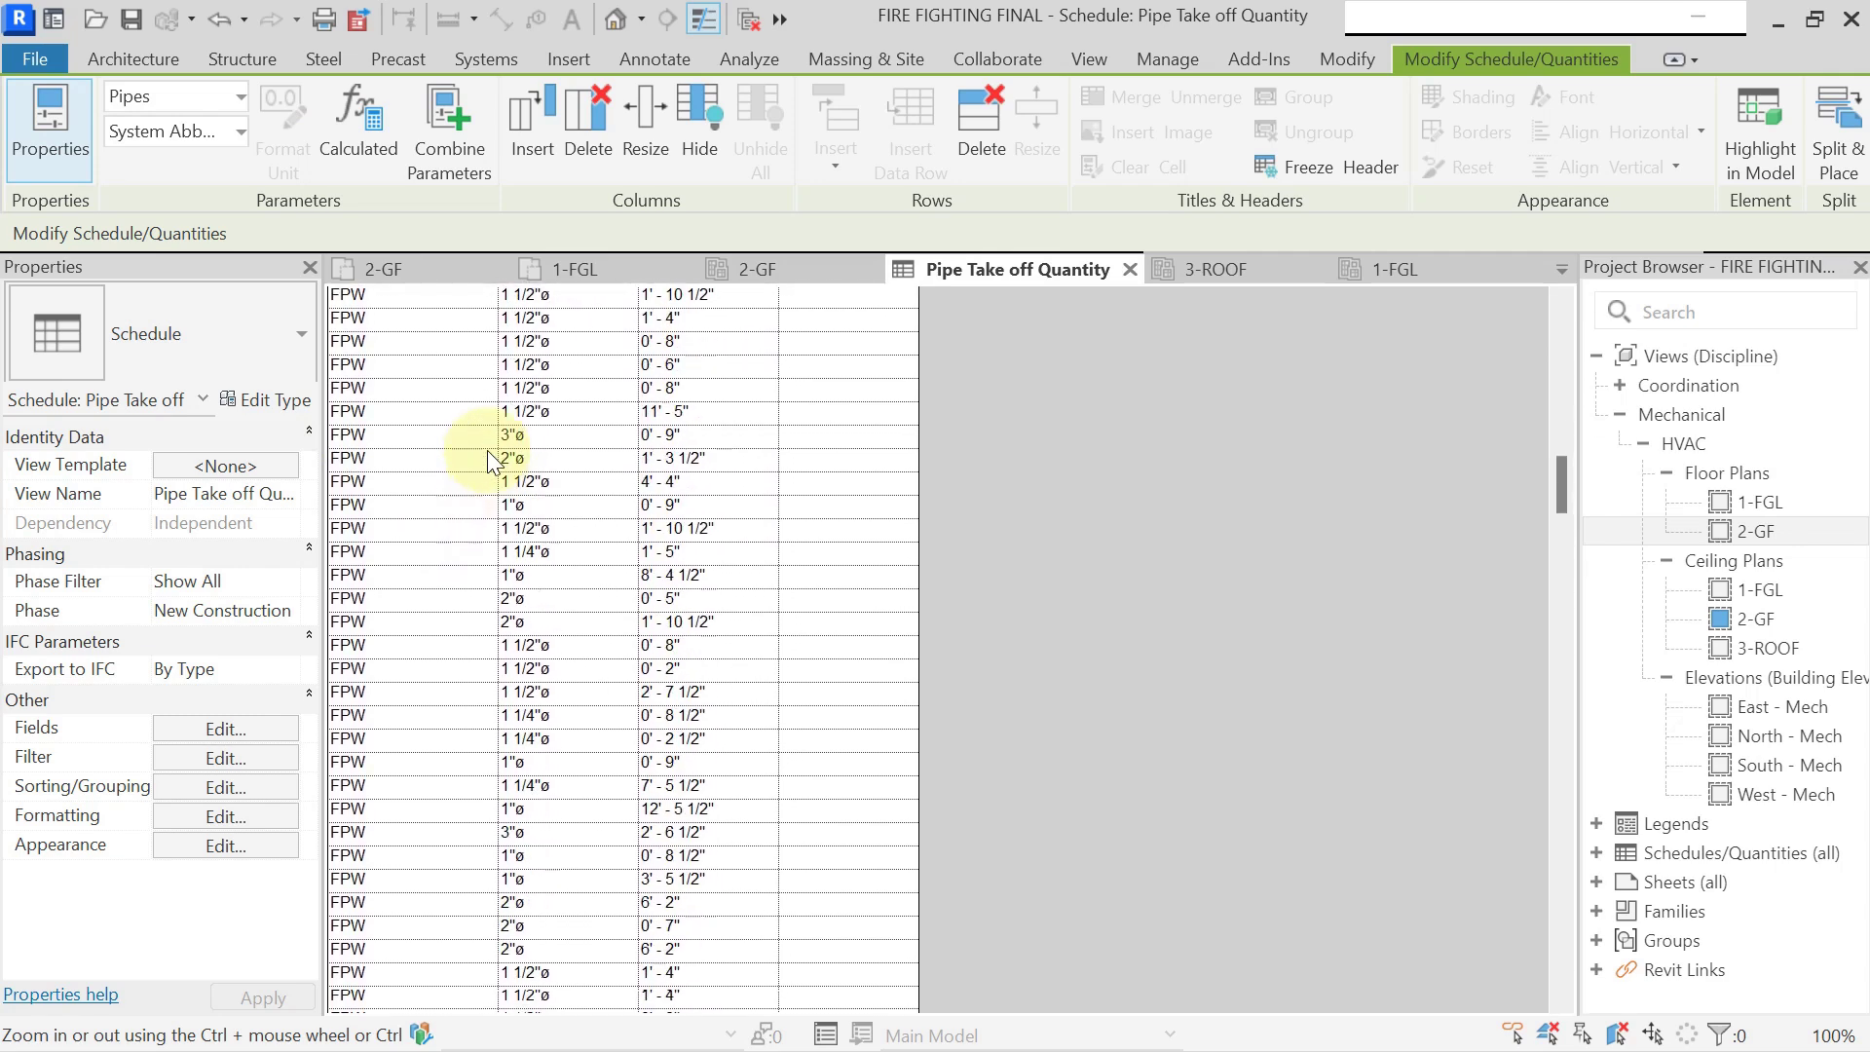
scroll(405, 401, "up", 10)
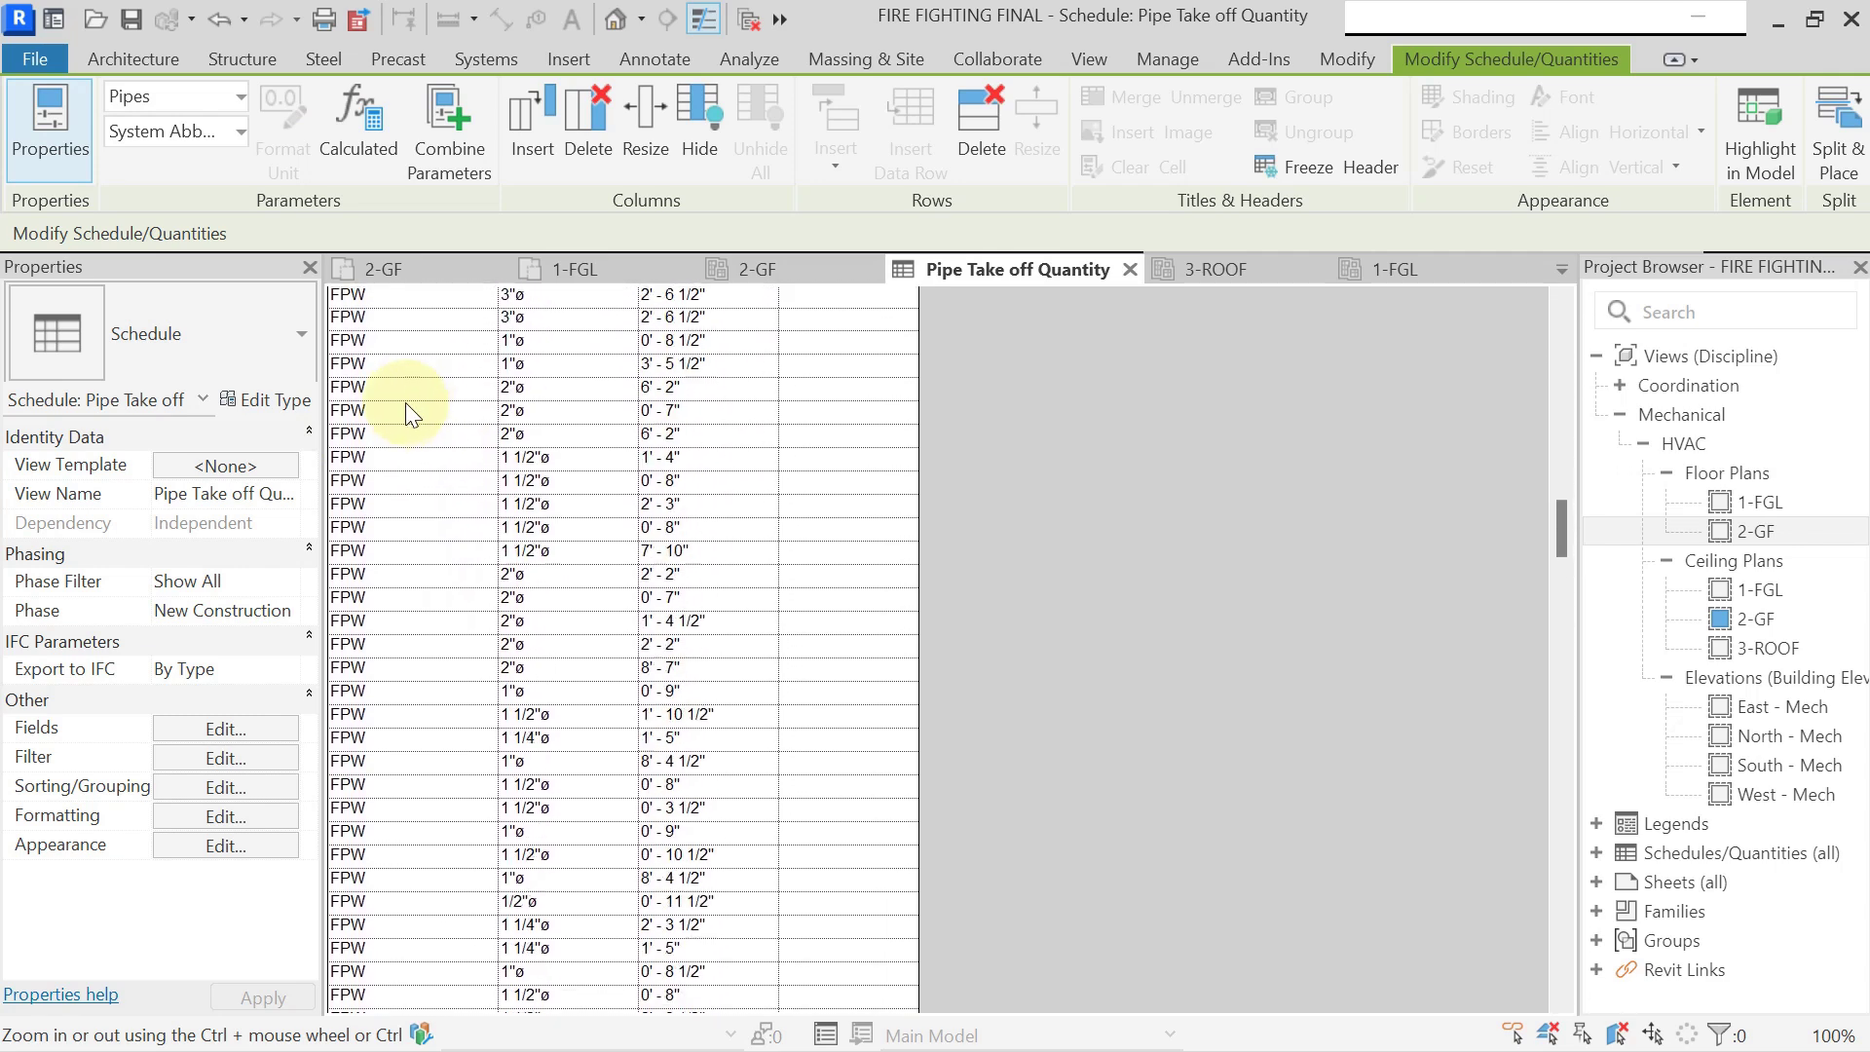
scroll(381, 365, "up", 10)
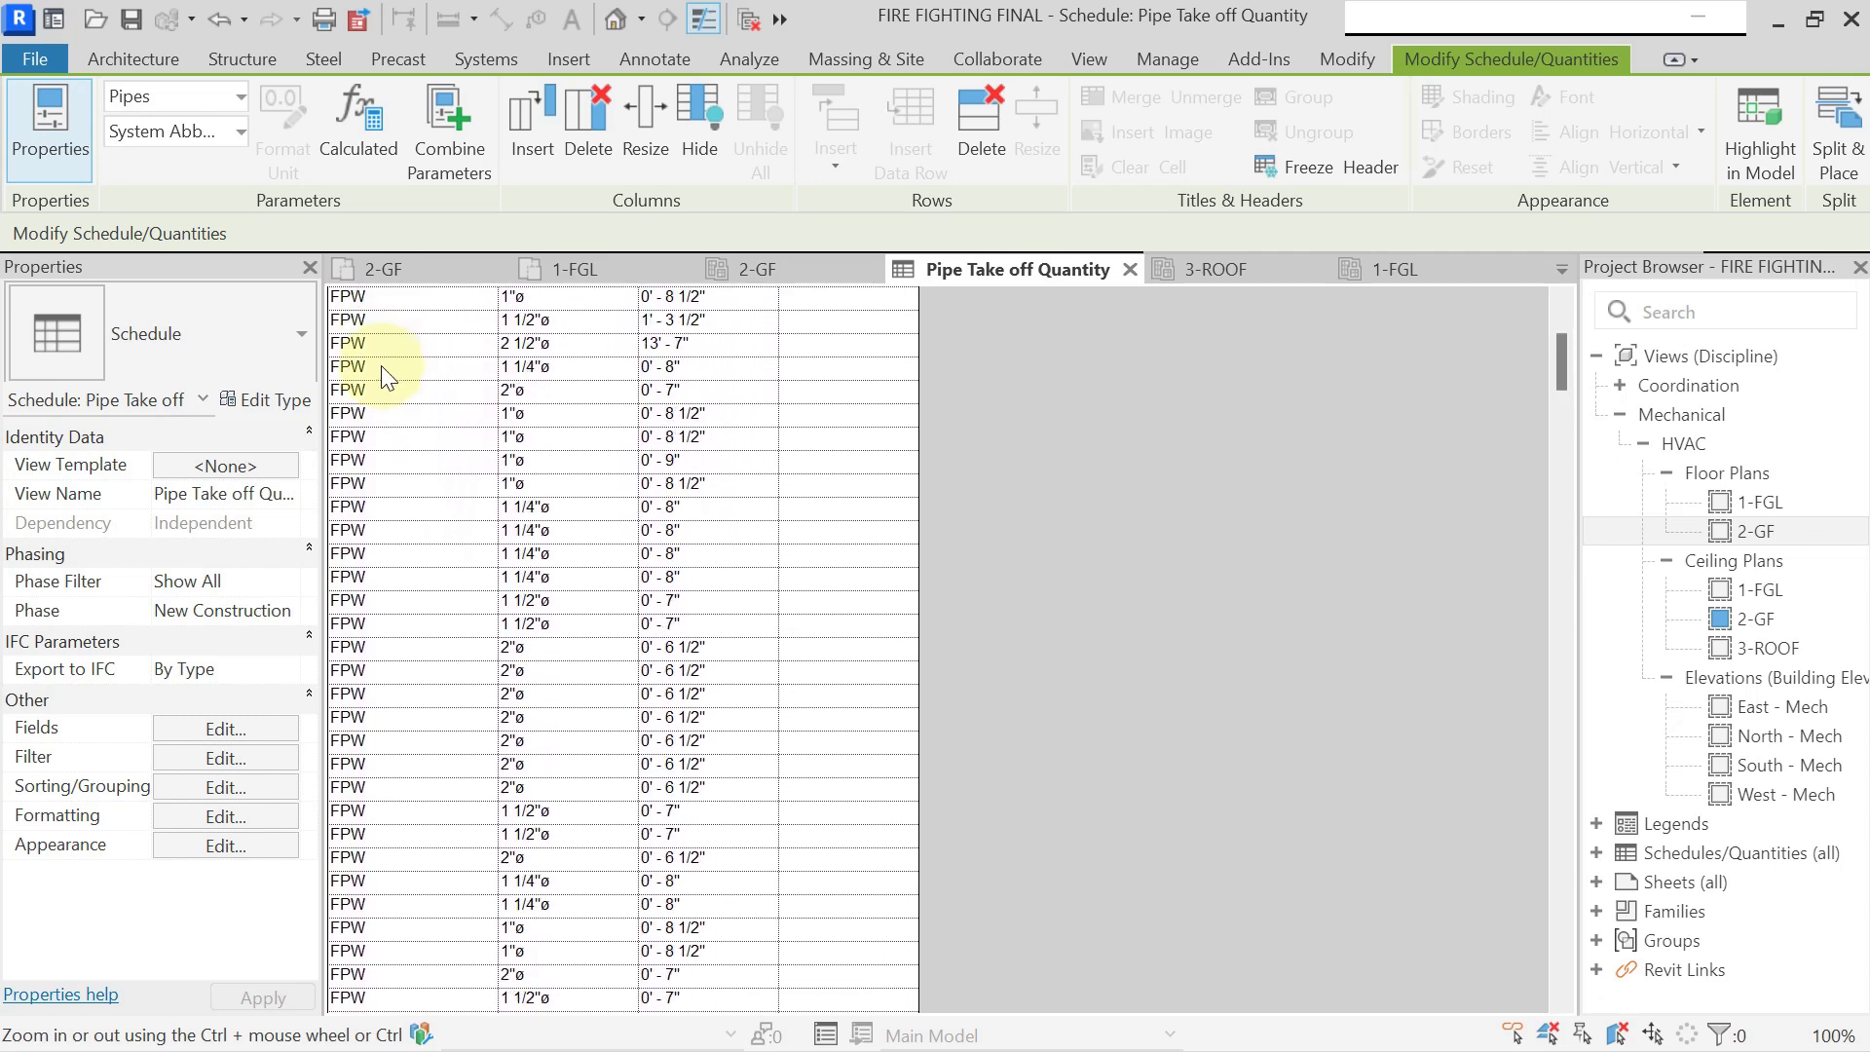
Add Size as the schedule's second sorting level, with a header, a Totals only footer and a blank line.
left_click(241, 791)
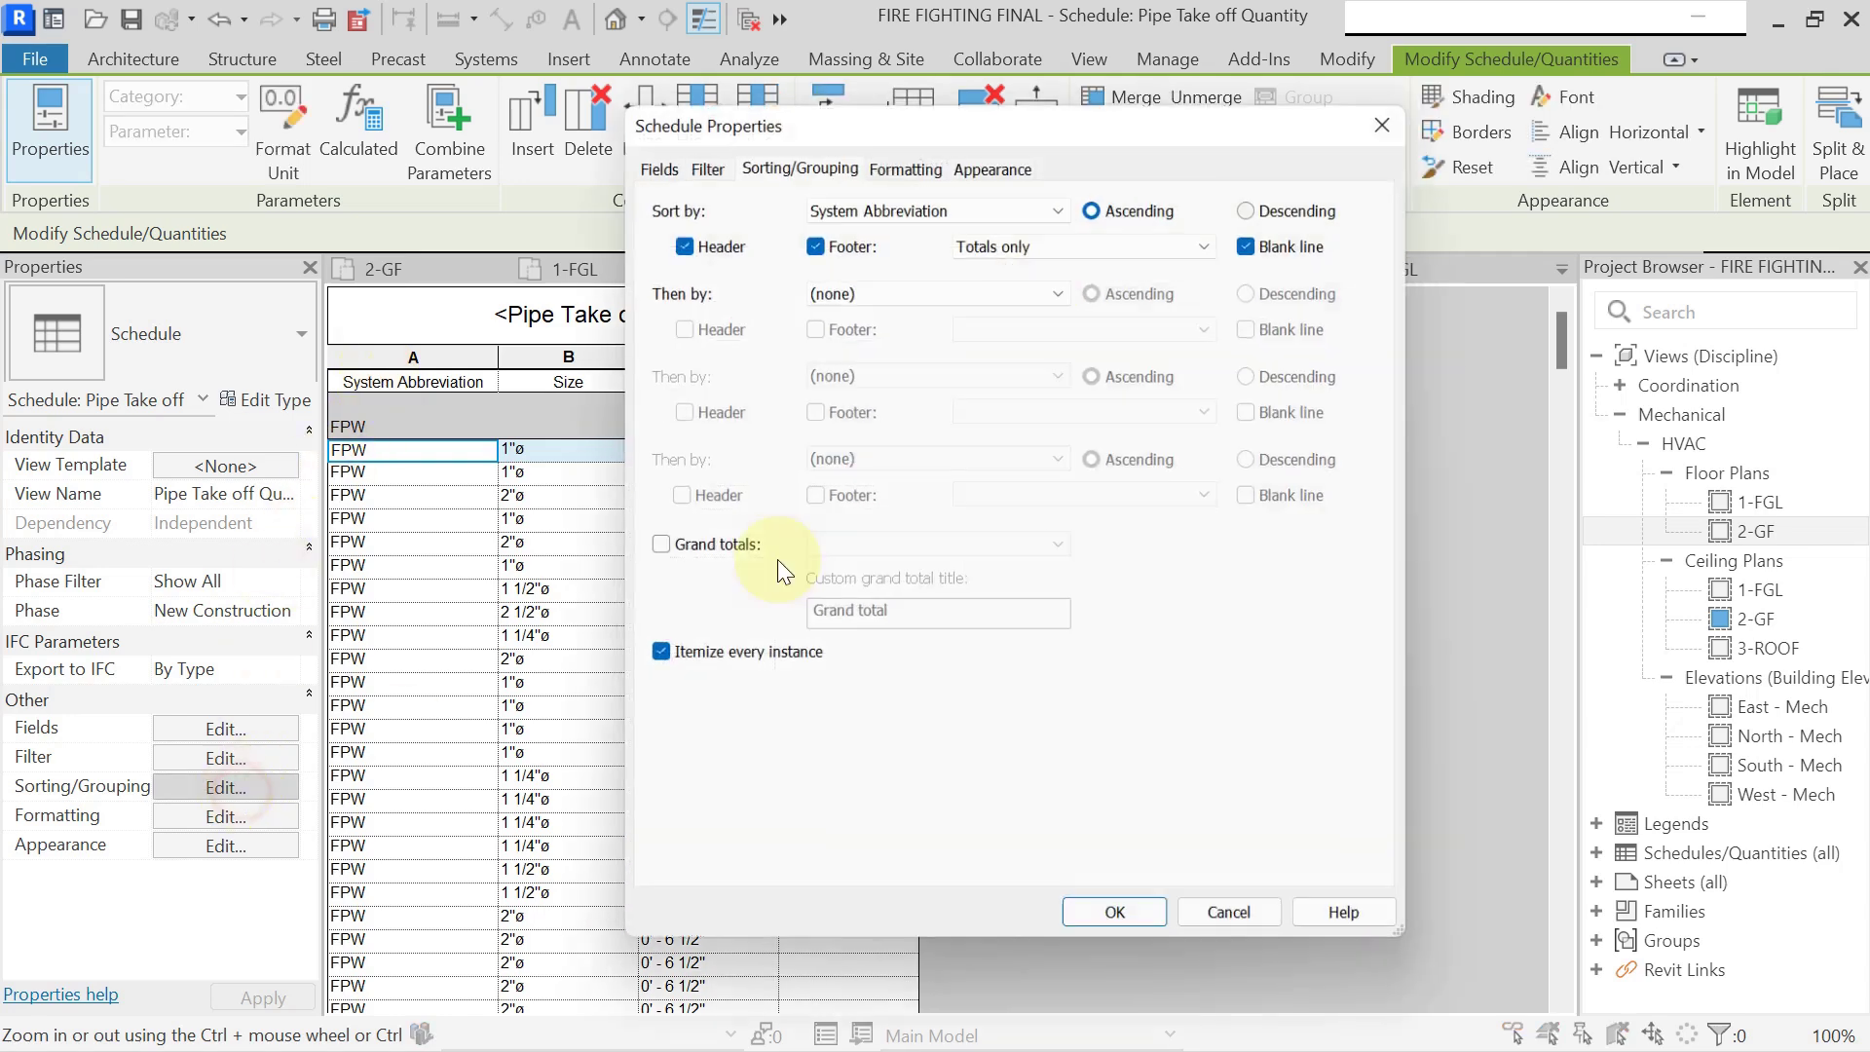
left_click(970, 295)
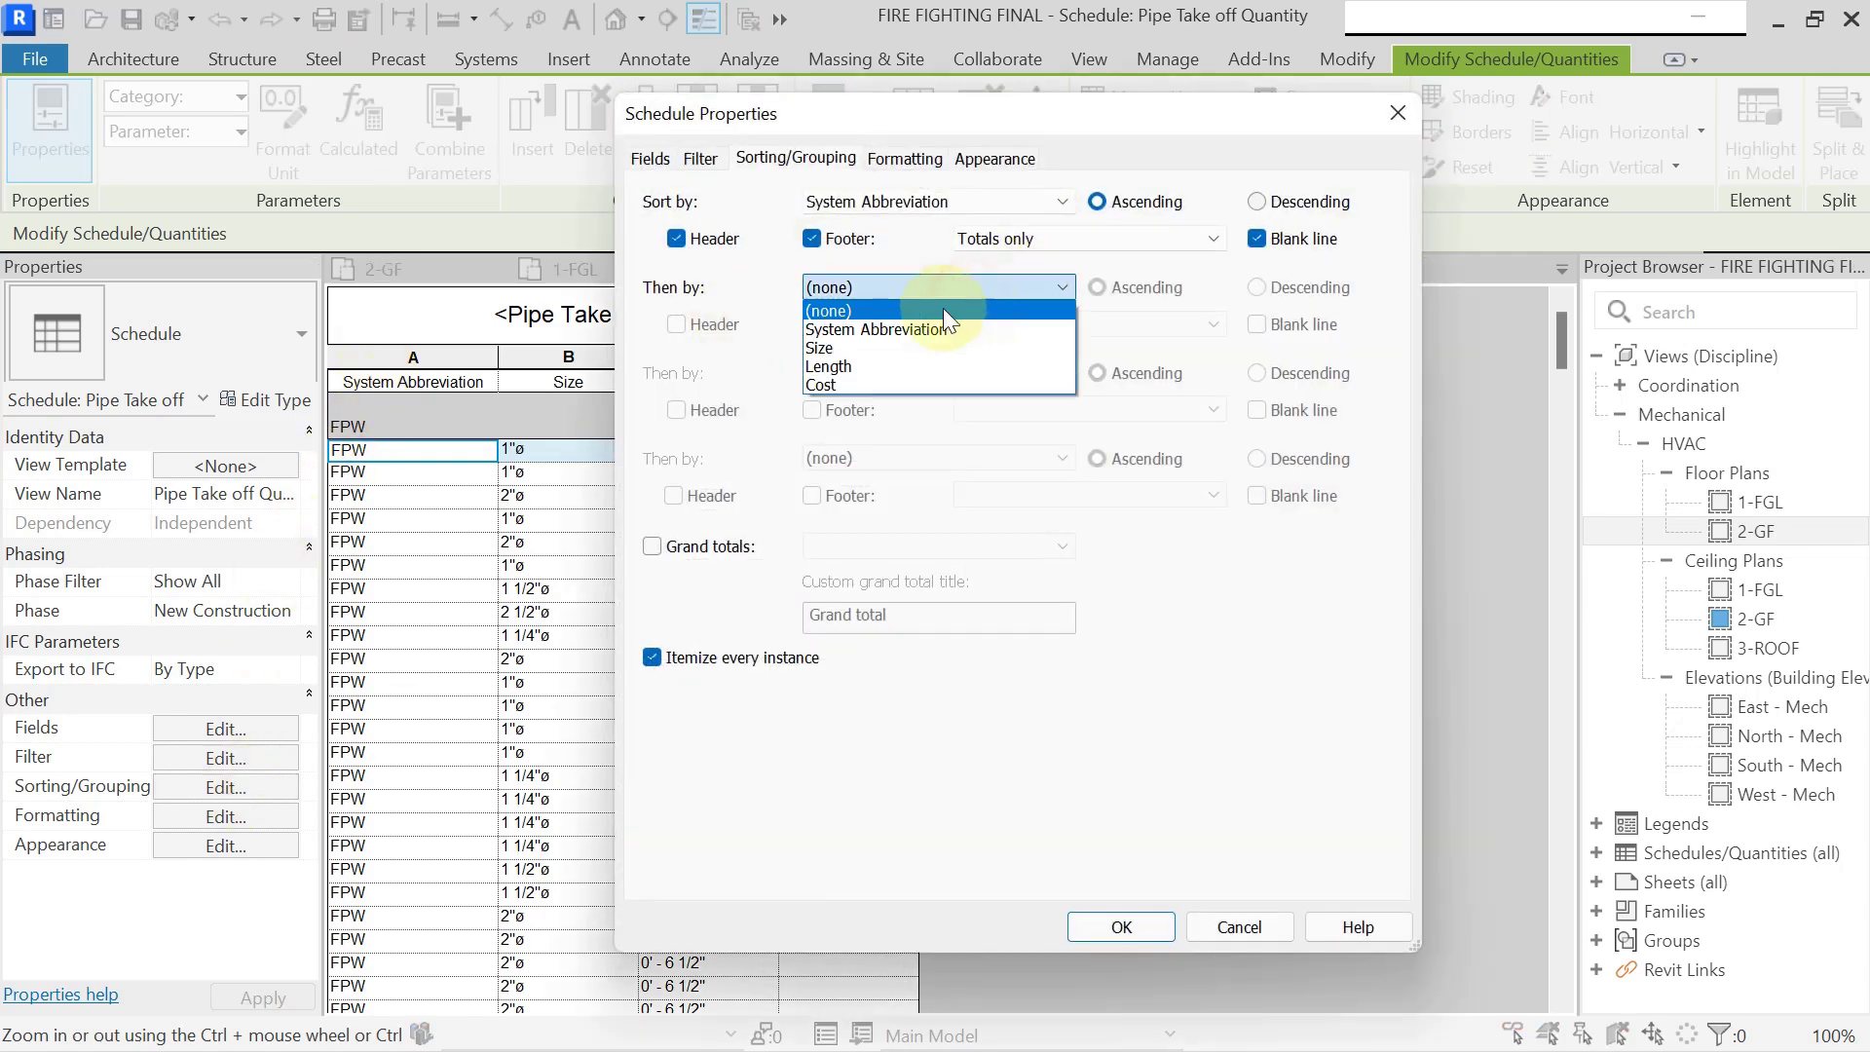
left_click(873, 347)
left_click(681, 328)
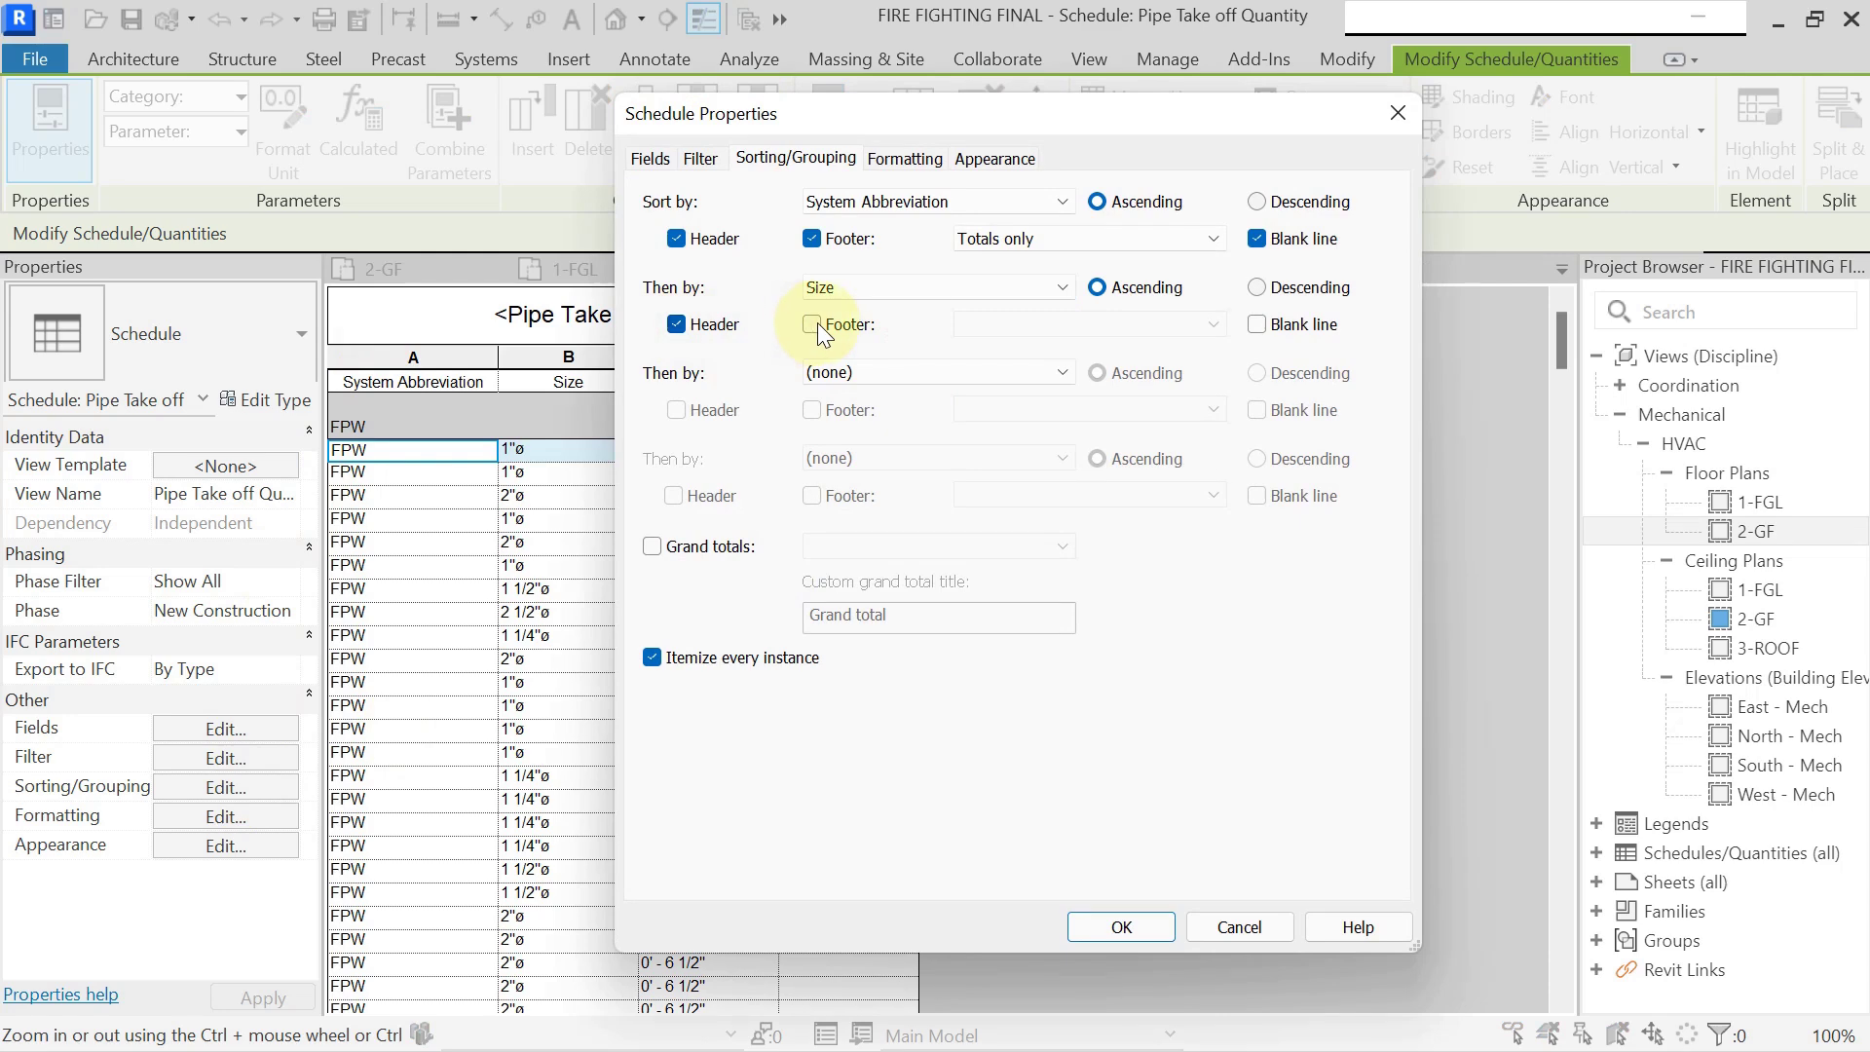
left_click(1013, 324)
left_click(1023, 398)
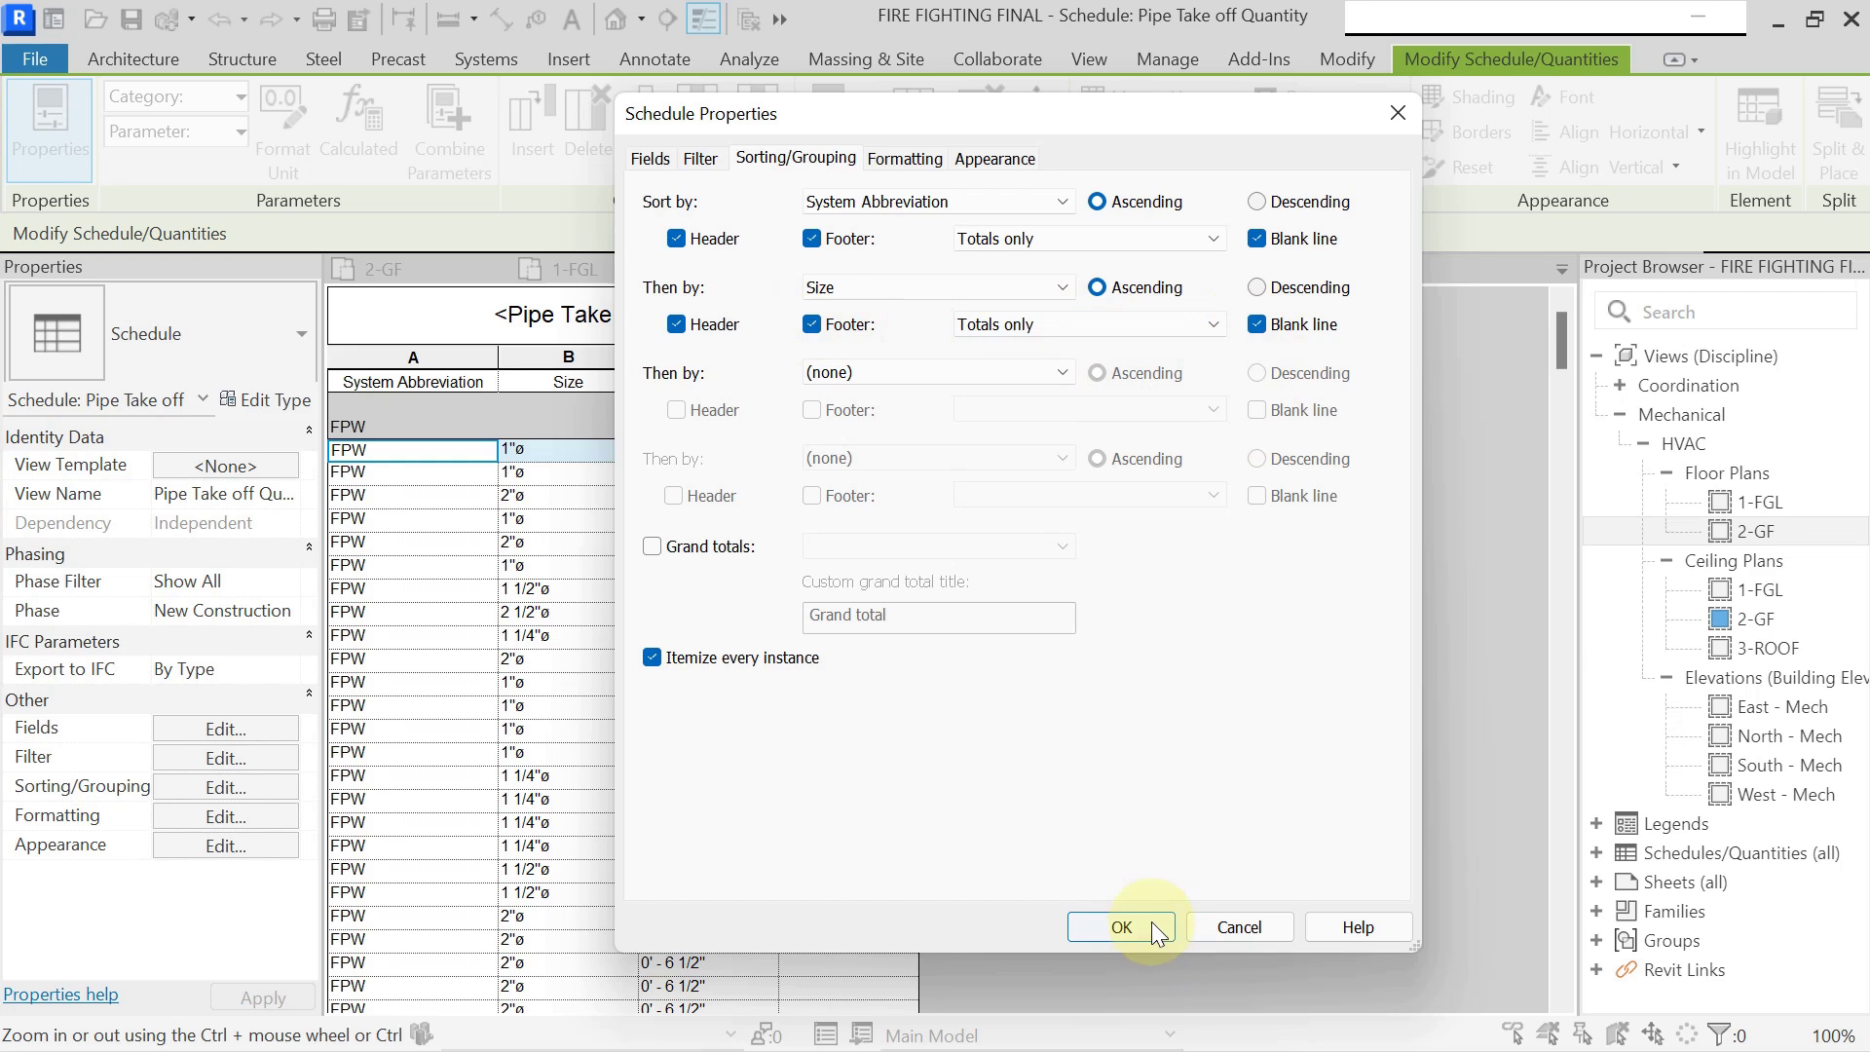
left_click(1151, 921)
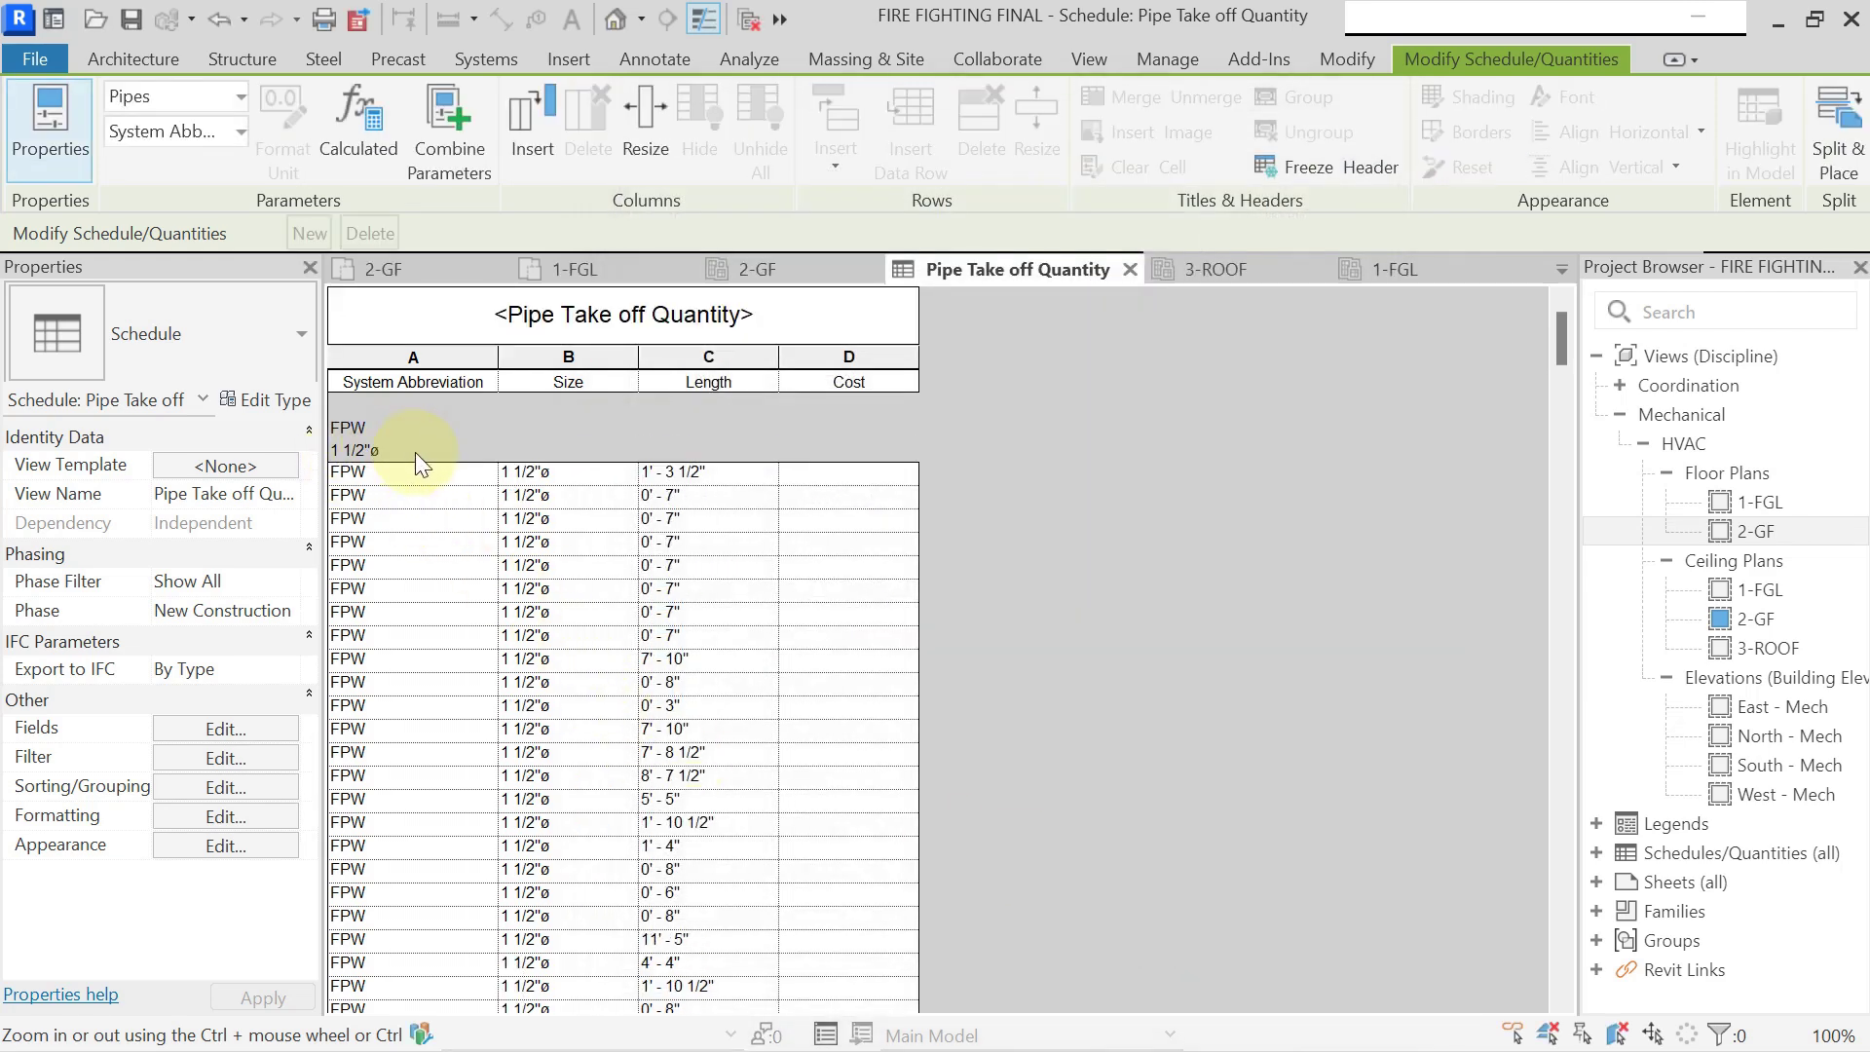
Look through the size groups in the pipe schedule to check the rows and their group footers.
scroll(443, 462, "down", 2)
scroll(708, 436, "up", 2)
scroll(746, 476, "down", 10)
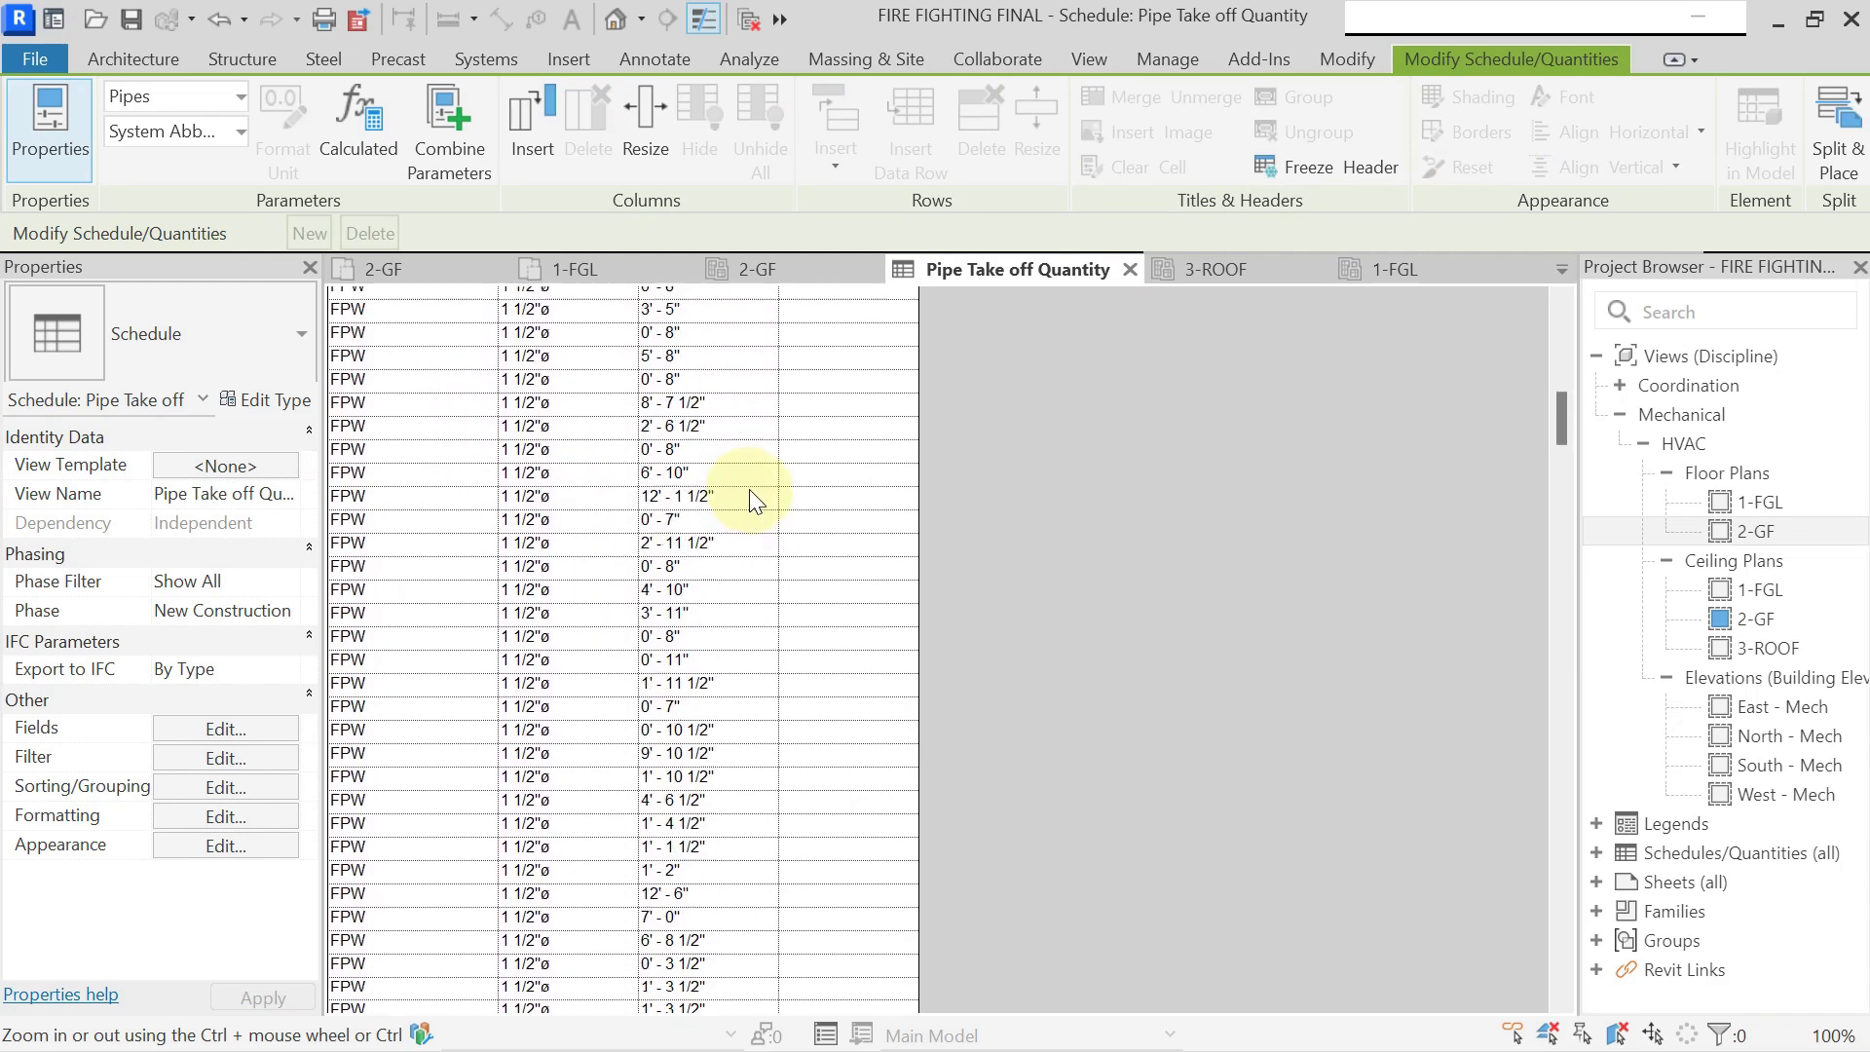
scroll(750, 499, "down", 5)
scroll(370, 648, "down", 15)
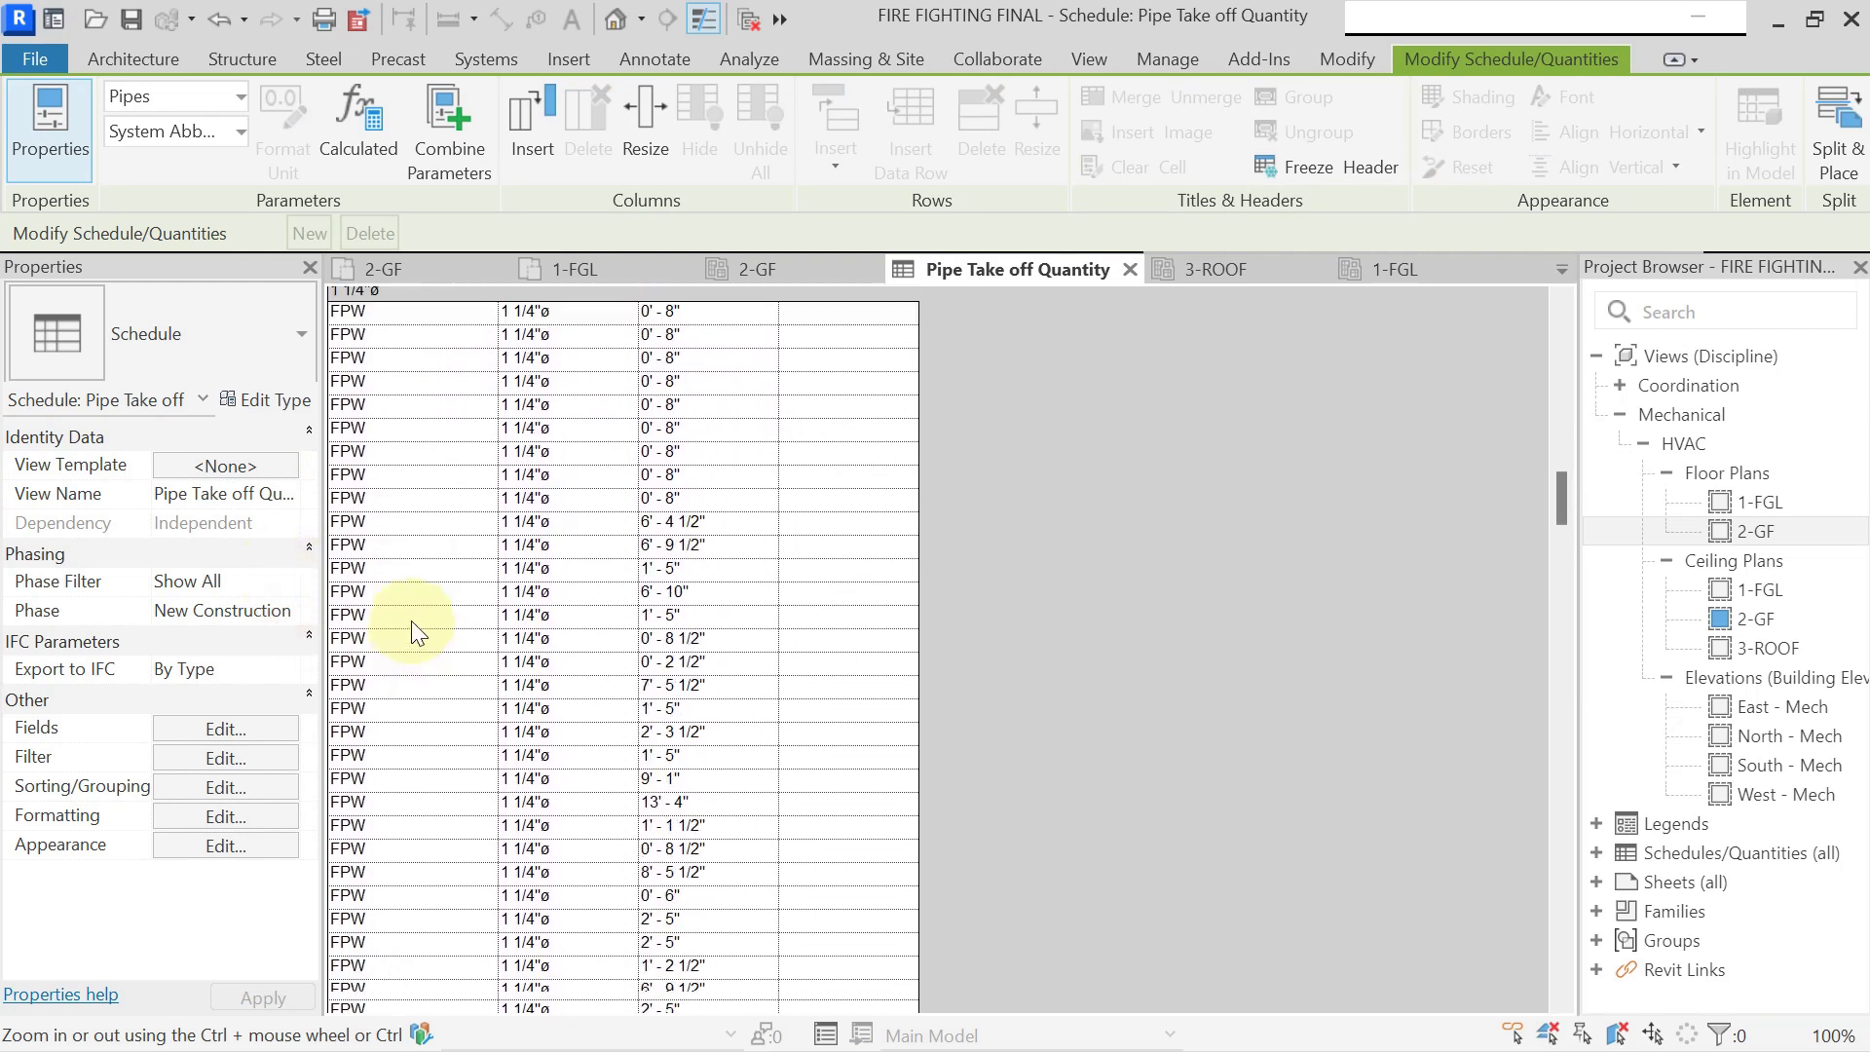
scroll(433, 516, "down", 10)
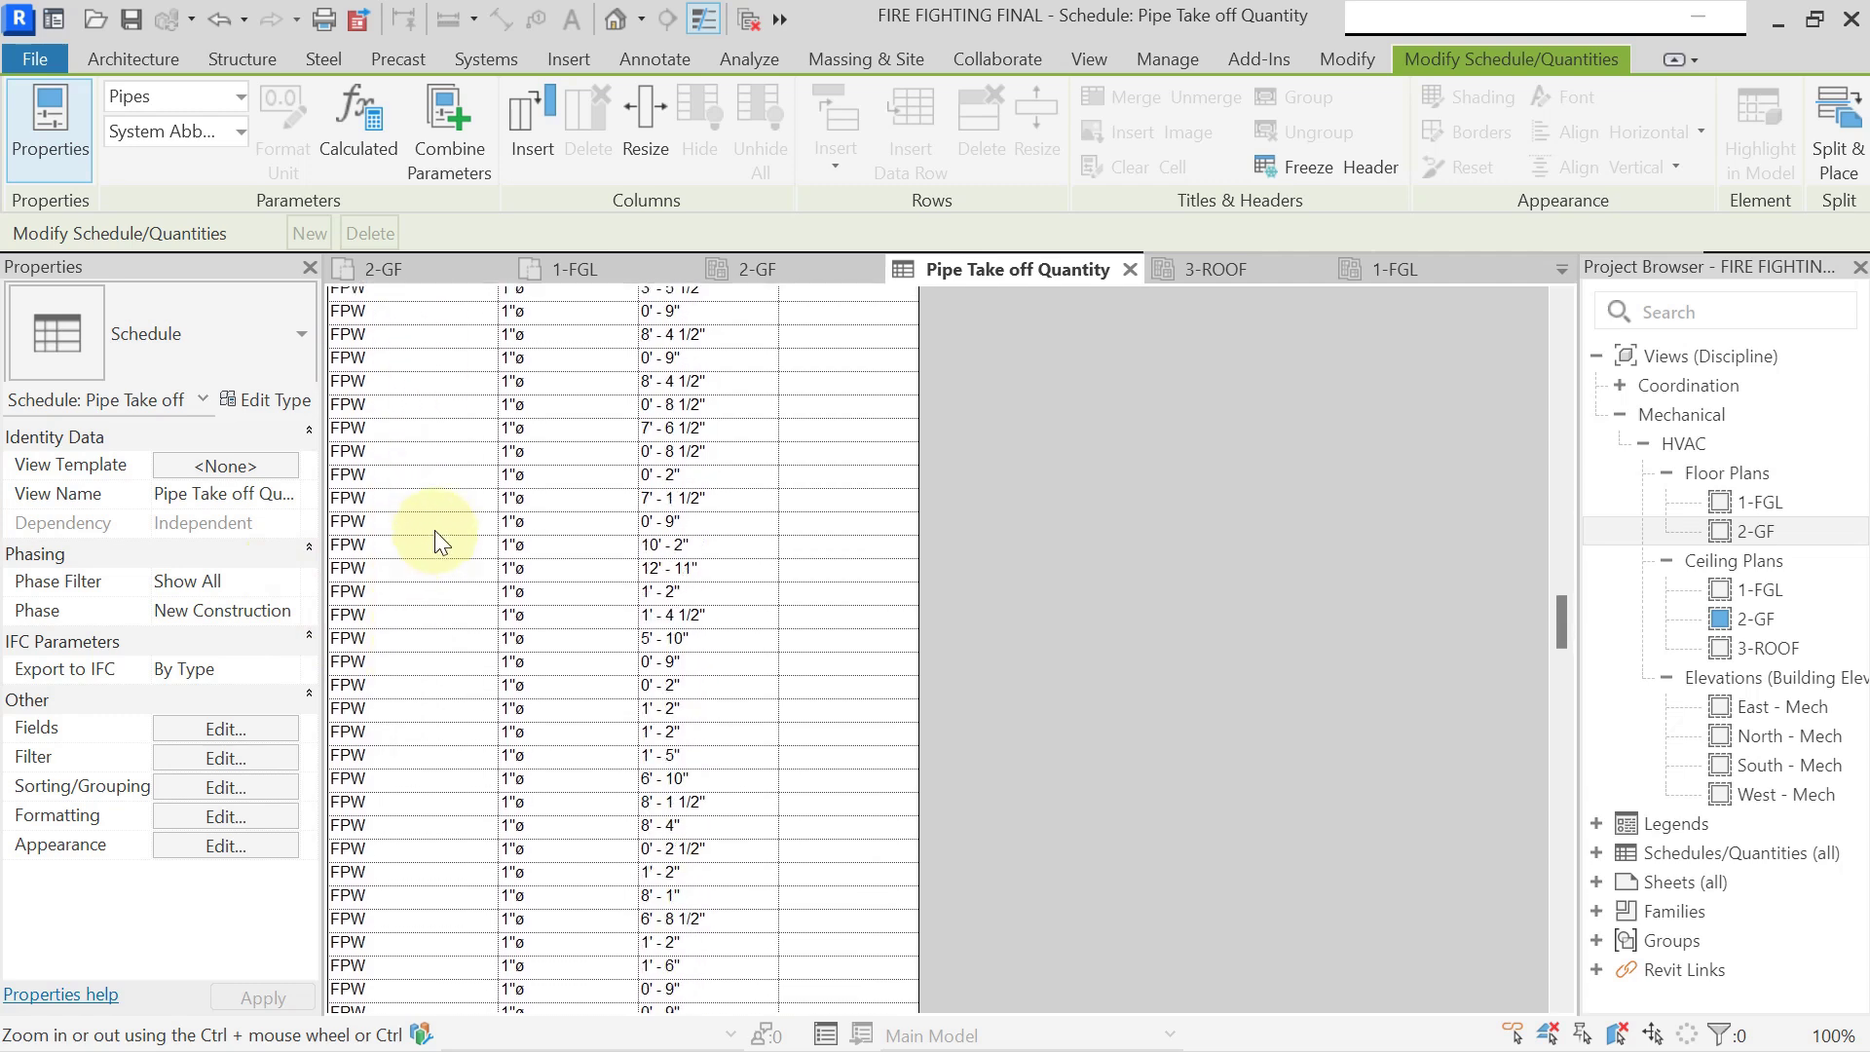
Set the Length and Cost fields of the schedule to Calculate totals.
left_click(232, 815)
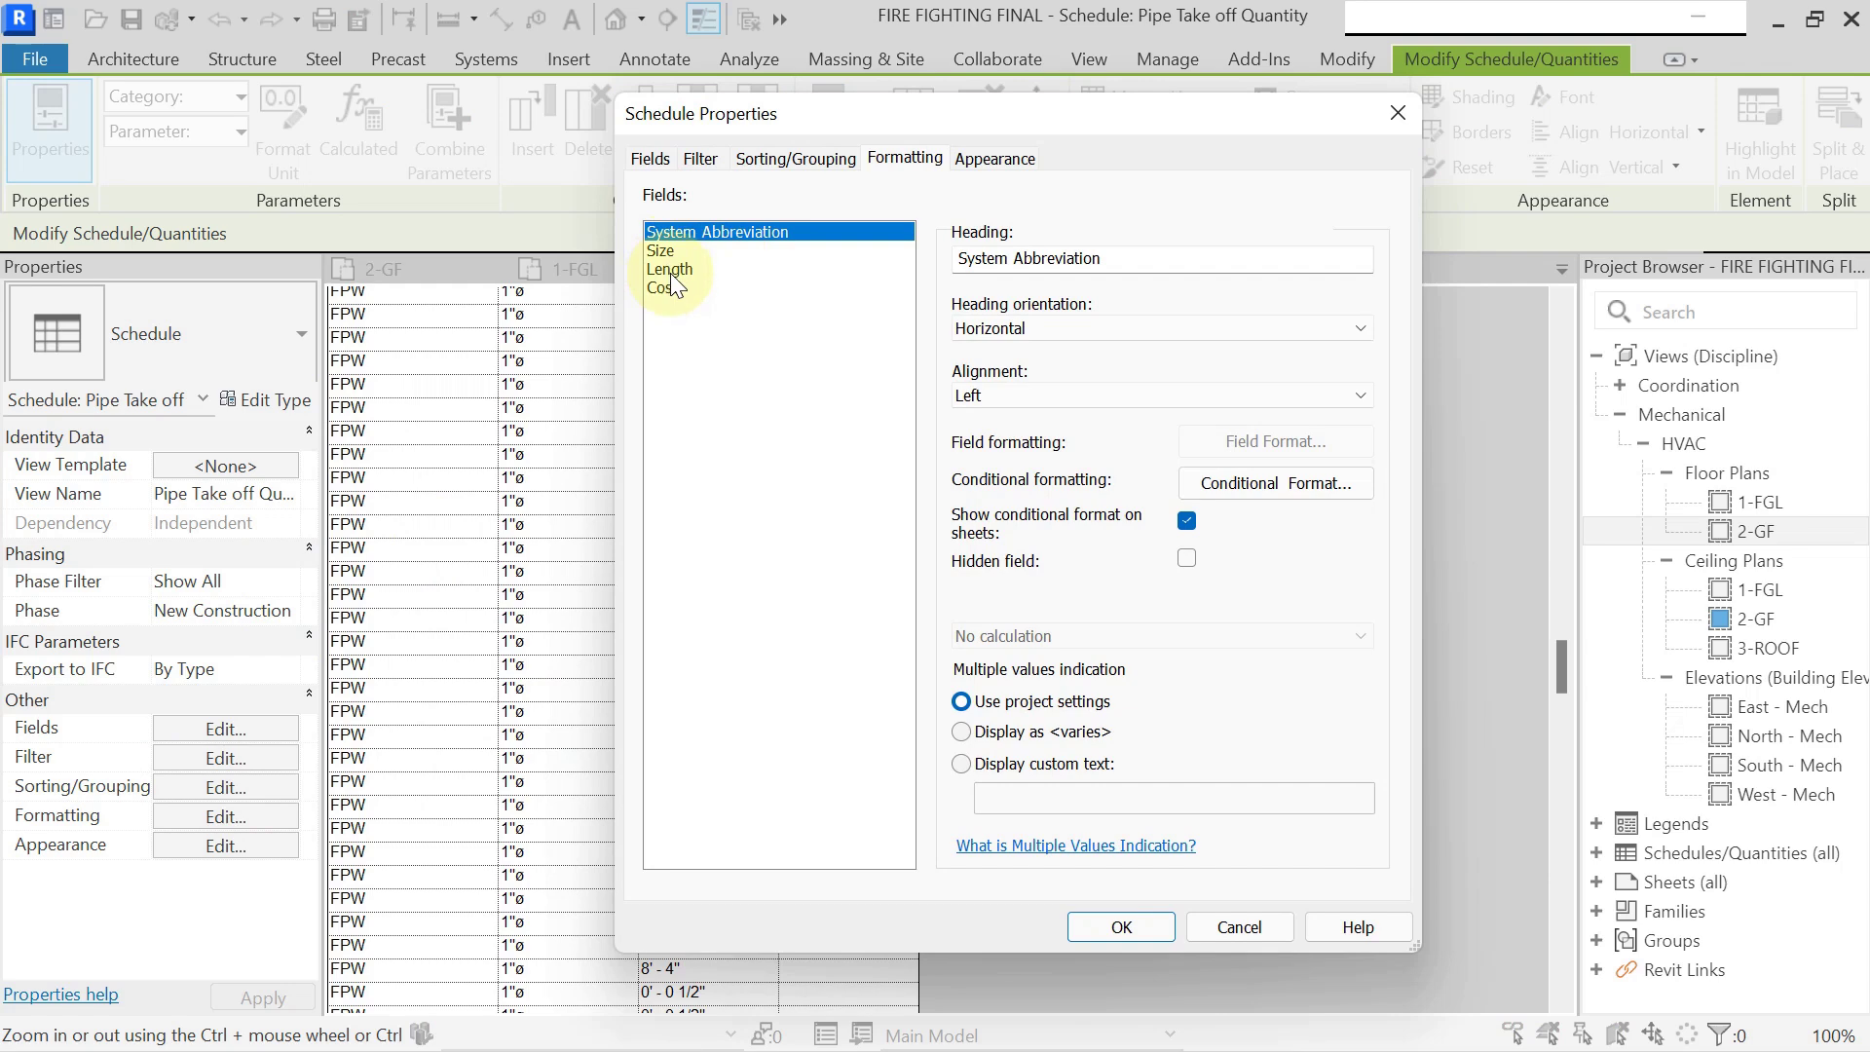
left_click(670, 270)
left_click(668, 288)
left_click(672, 270, "shift")
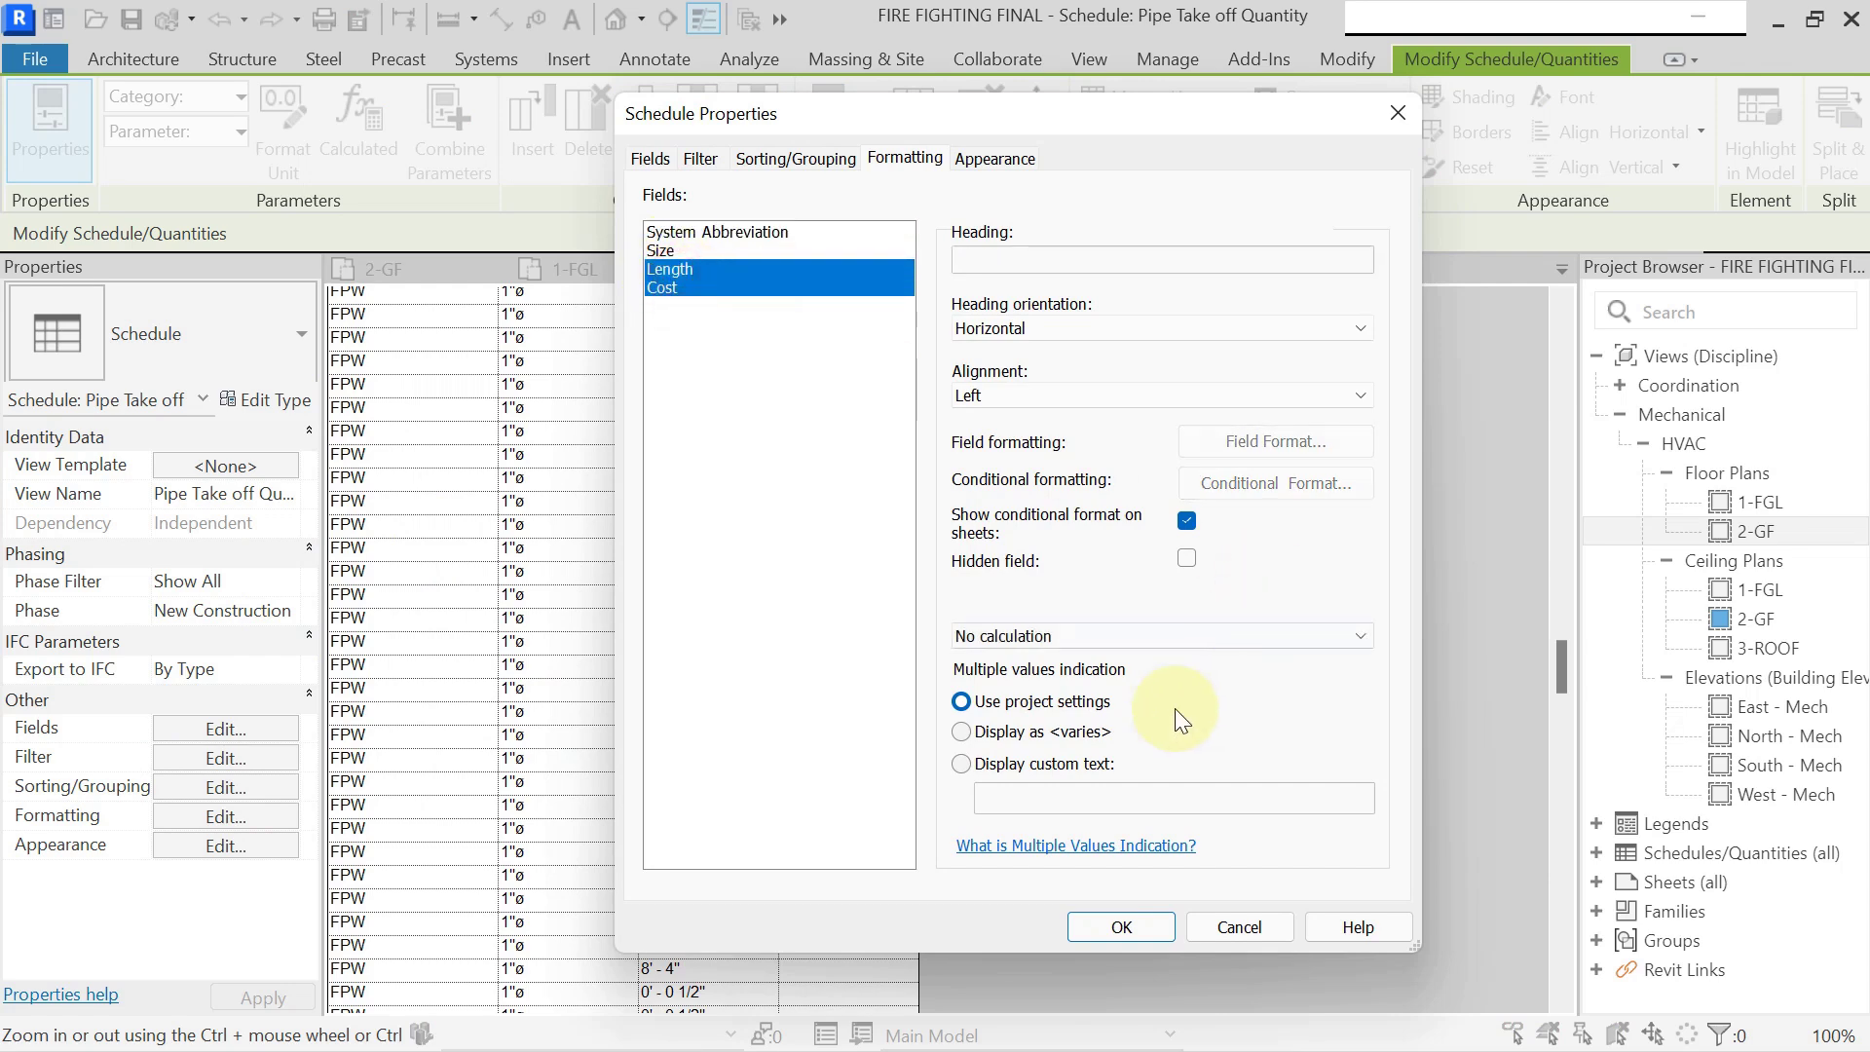
left_click(1118, 638)
left_click(1083, 680)
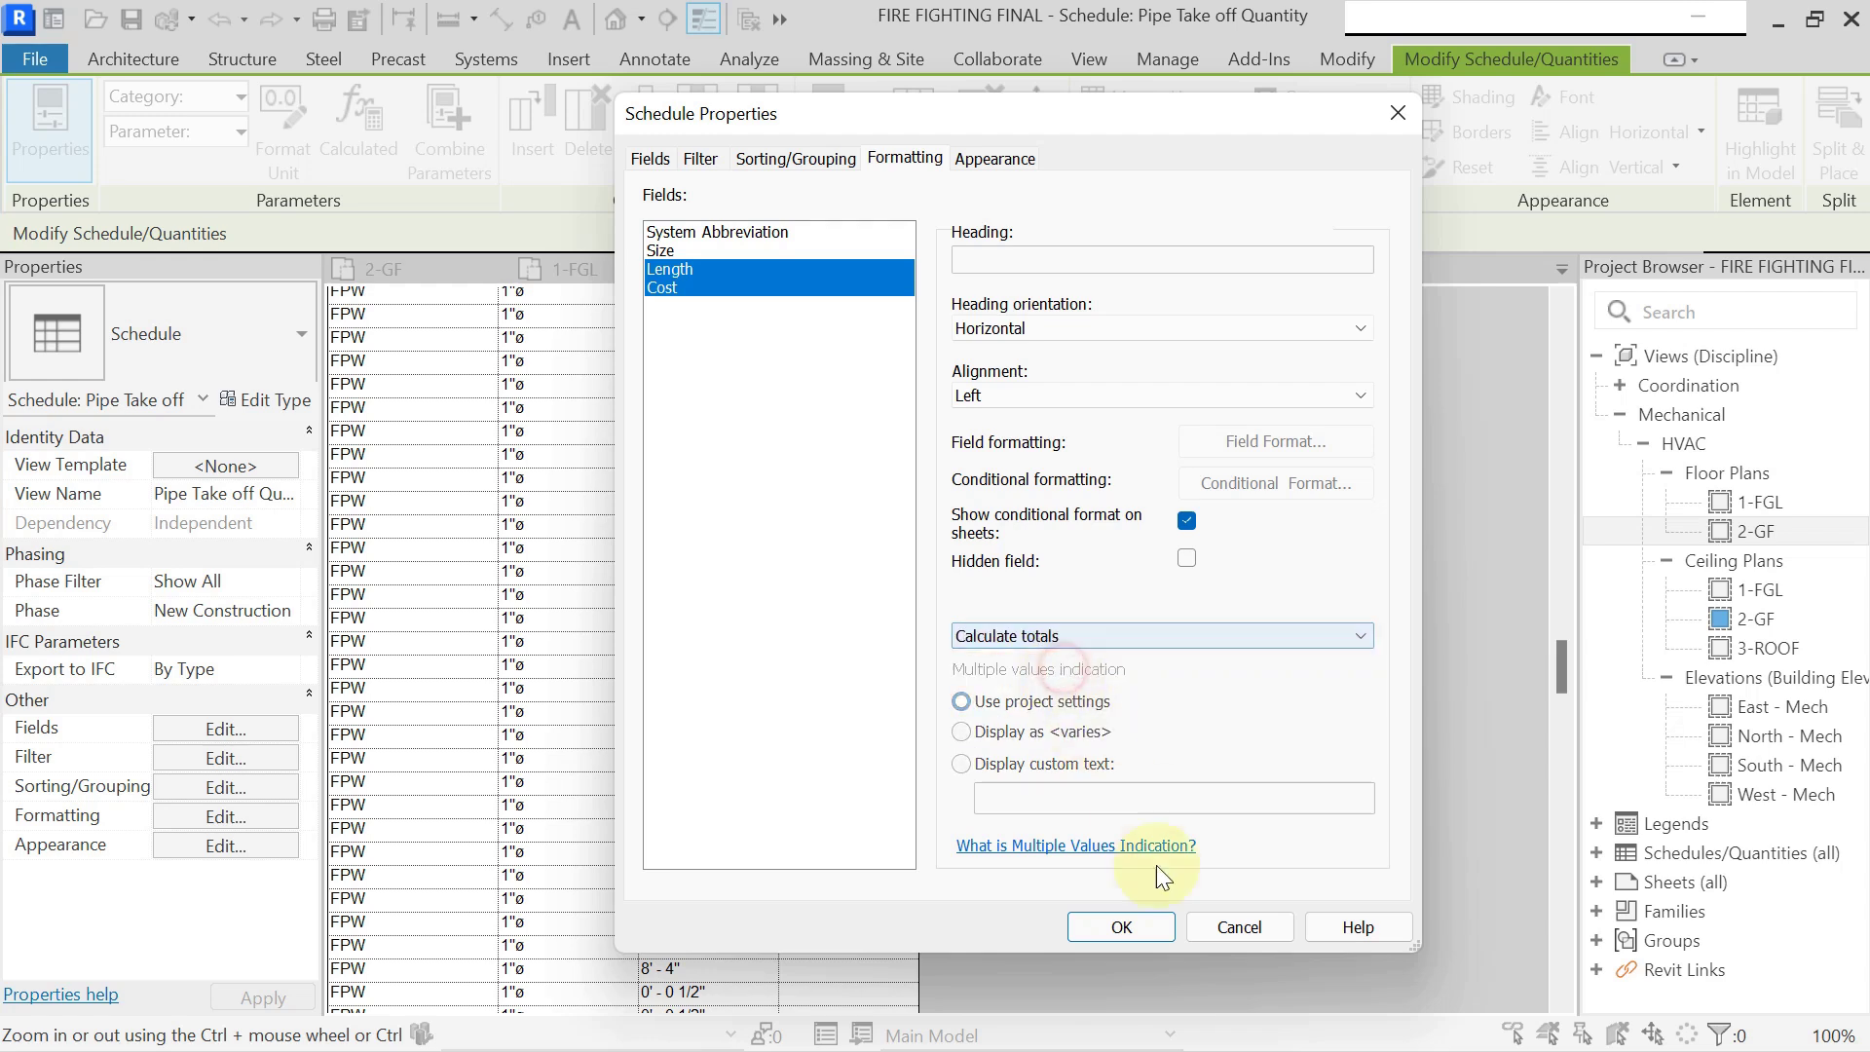
left_click(1120, 926)
Check the length and cost totals below the 1 1/2" pipe group in the schedule.
left_click(487, 517)
scroll(493, 501, "up", 10)
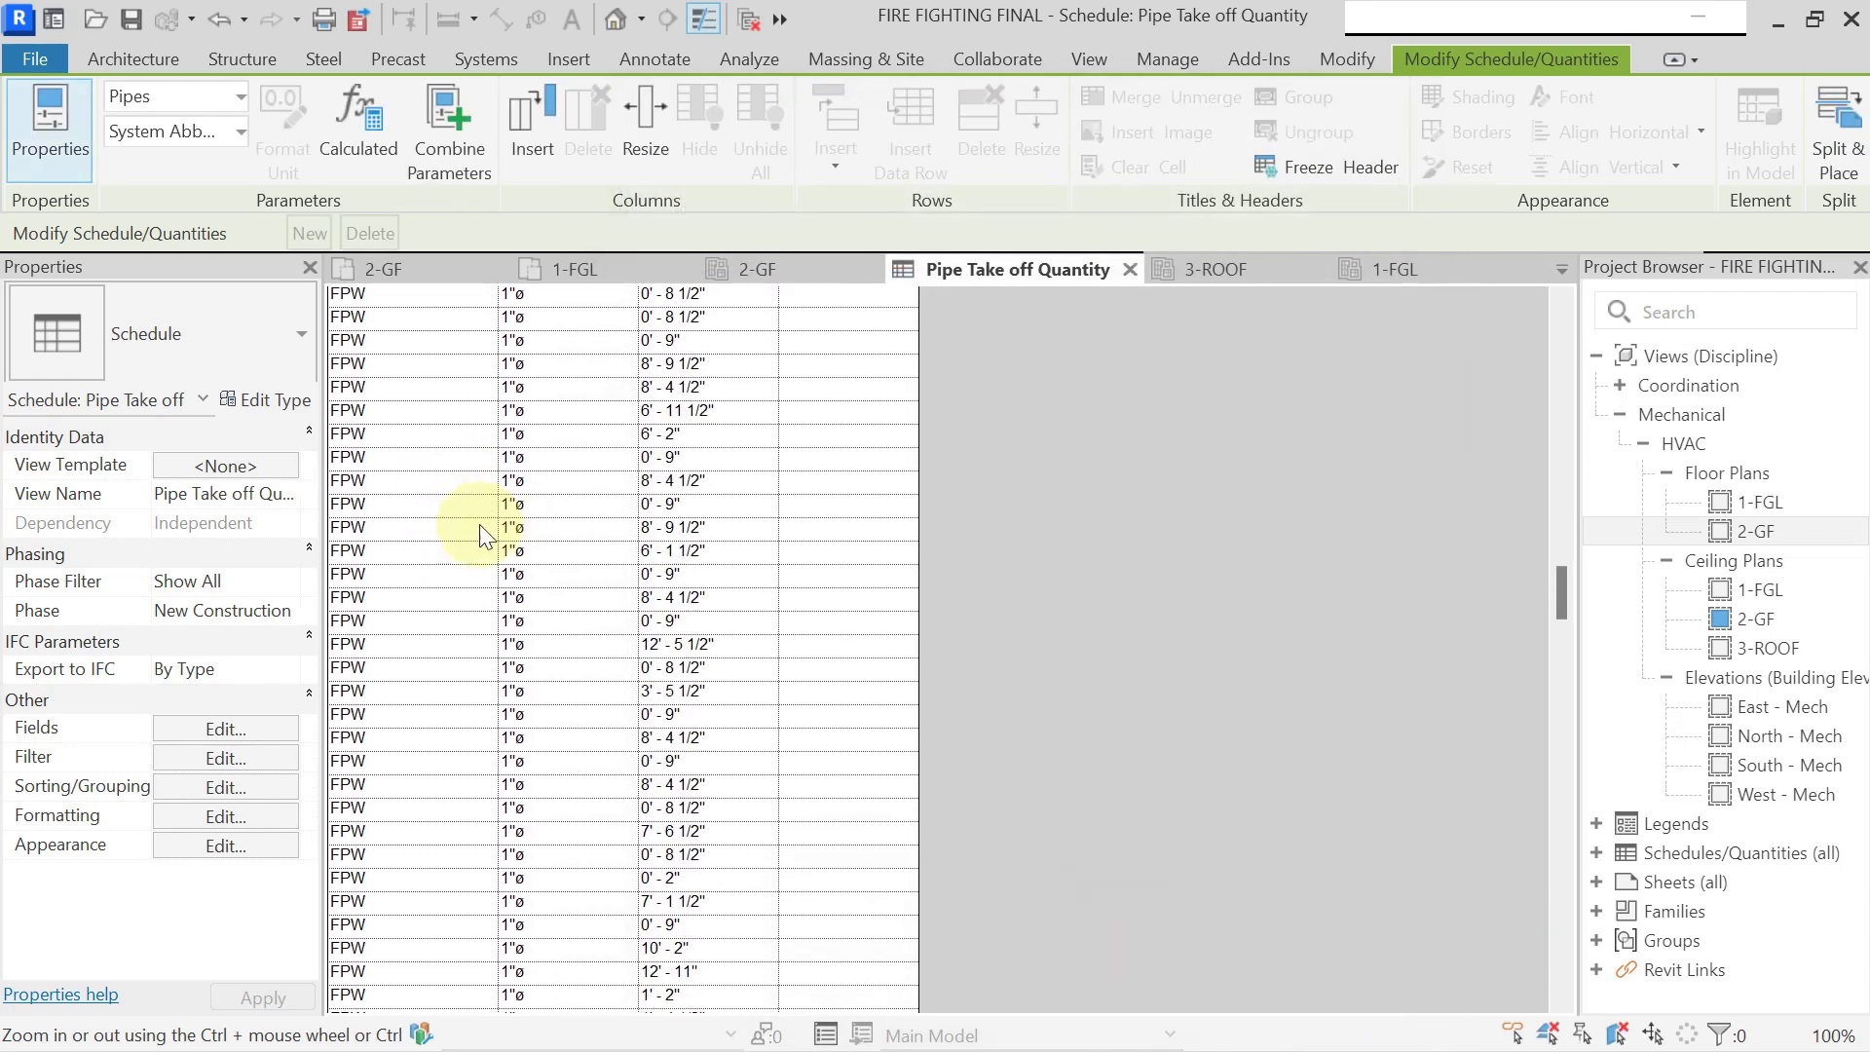
left_click_drag(1561, 555, 1550, 300)
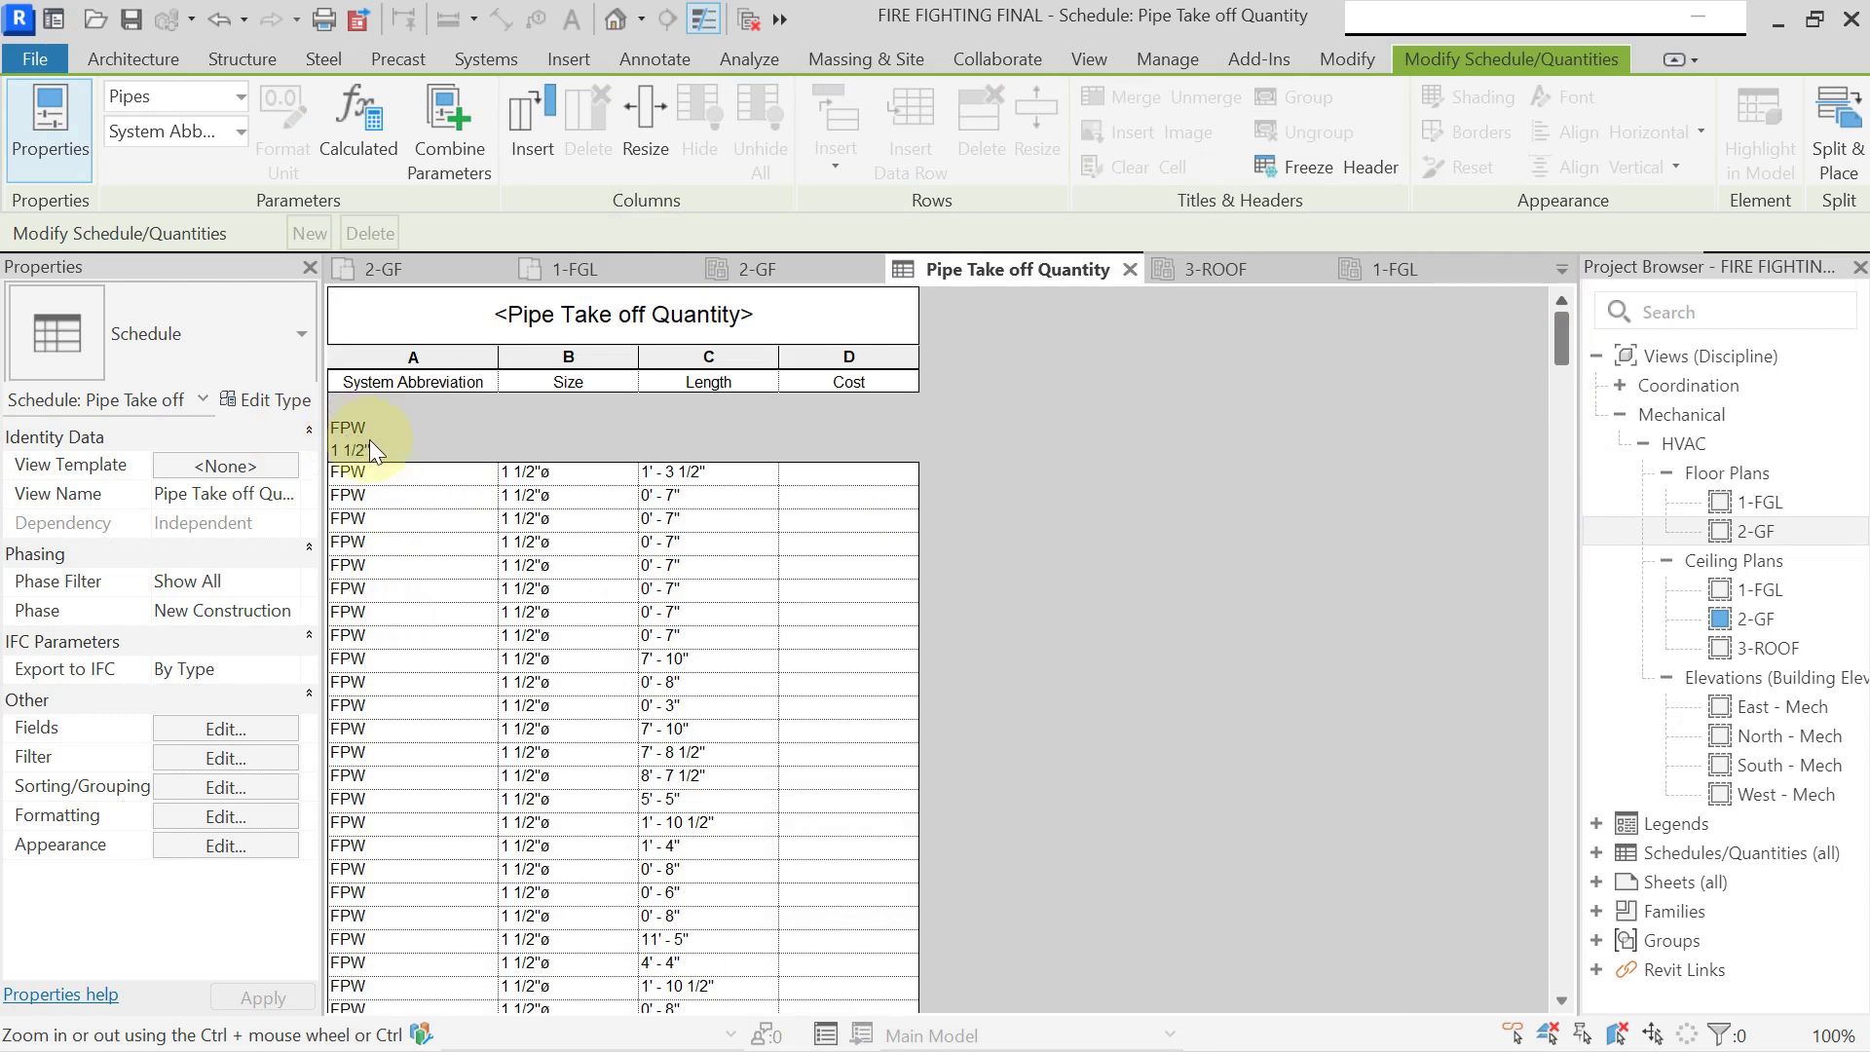
scroll(535, 467, "down", 15)
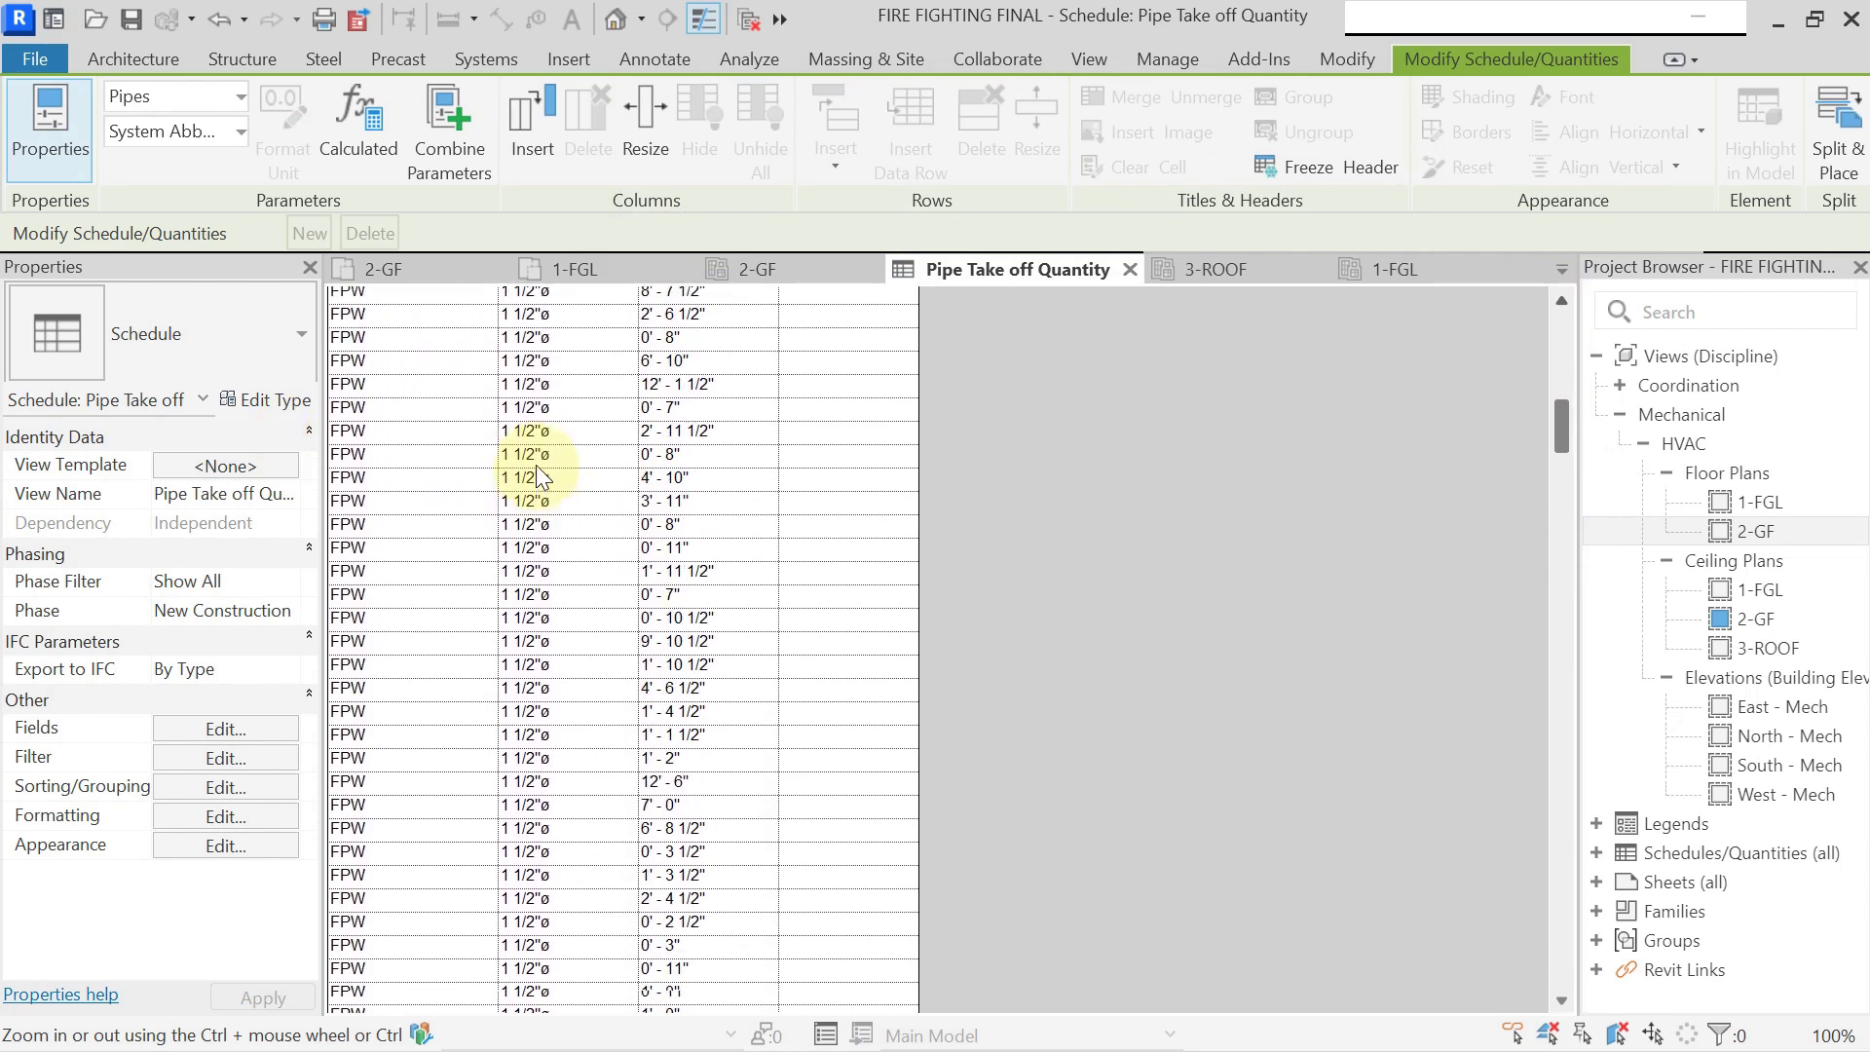
scroll(536, 471, "down", 2)
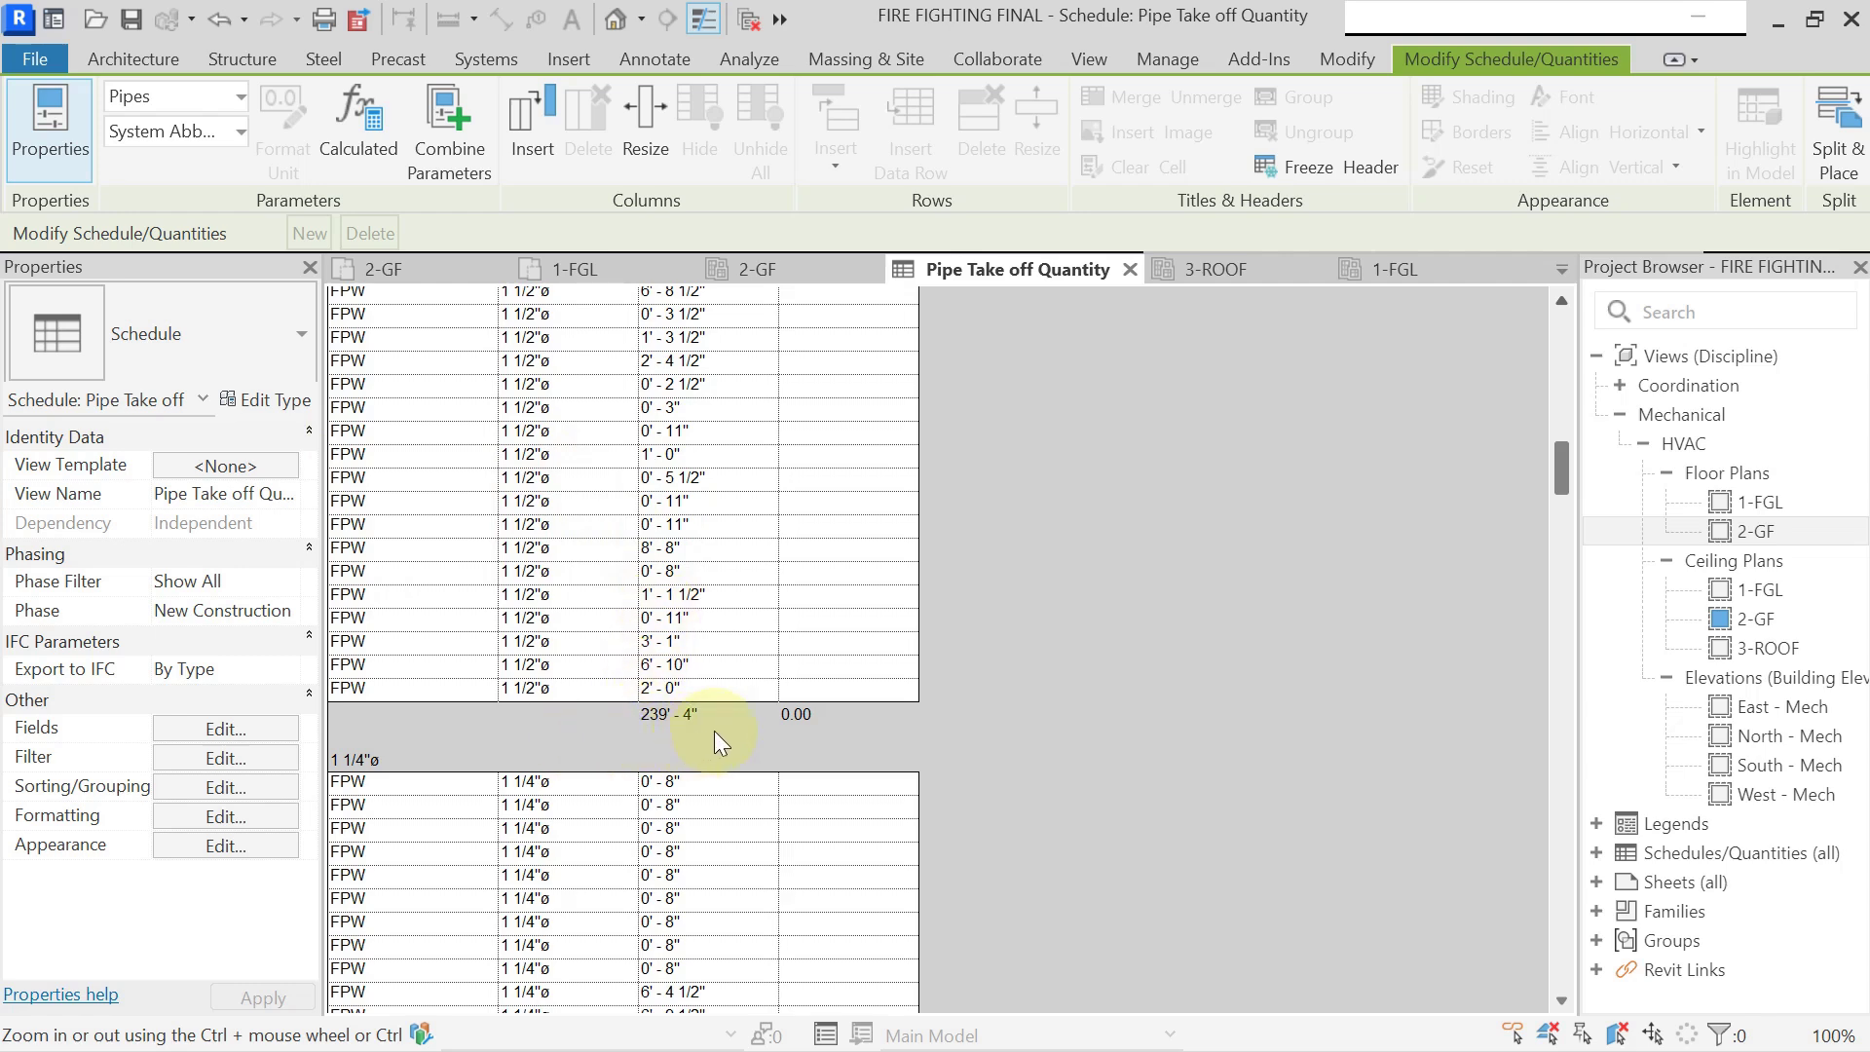
scroll(713, 731, "up", 1)
scroll(672, 731, "down", 1)
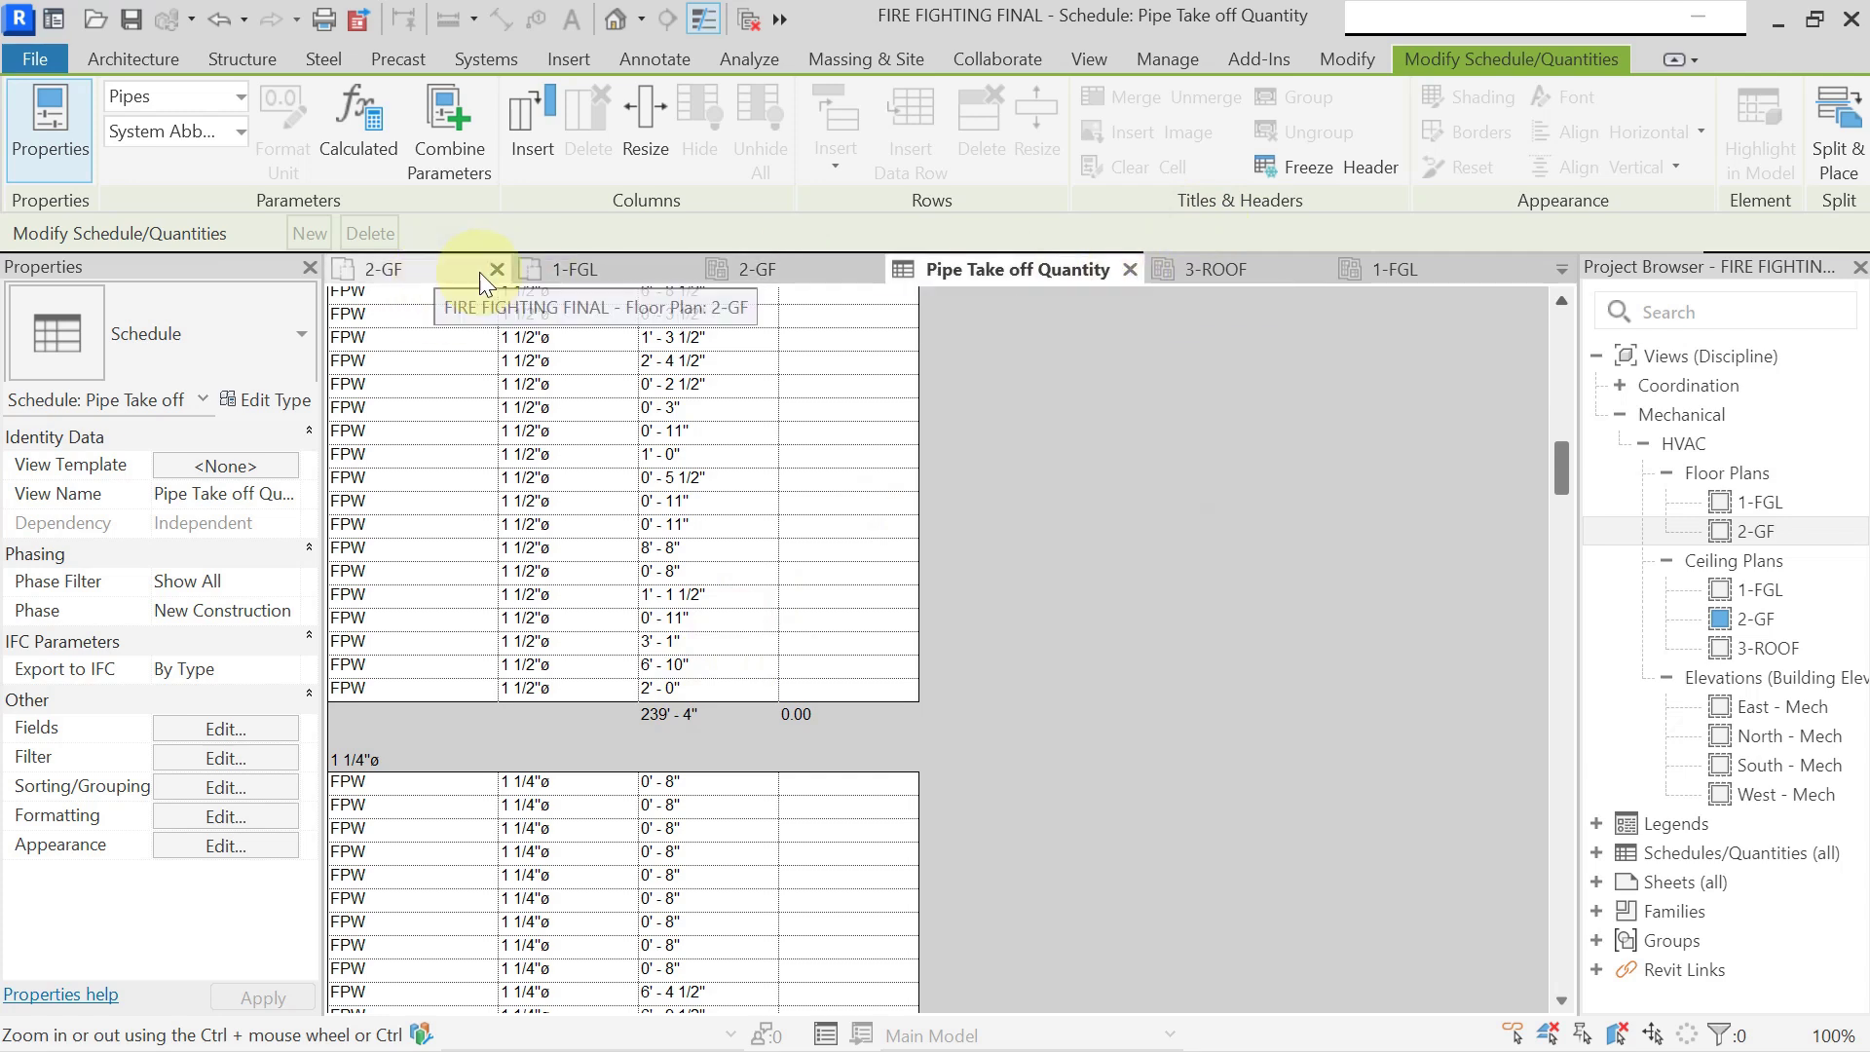
From the 2-GF floor plan, set the project's length units to feet with the ft unit symbol.
left_click(448, 269)
left_click(751, 545)
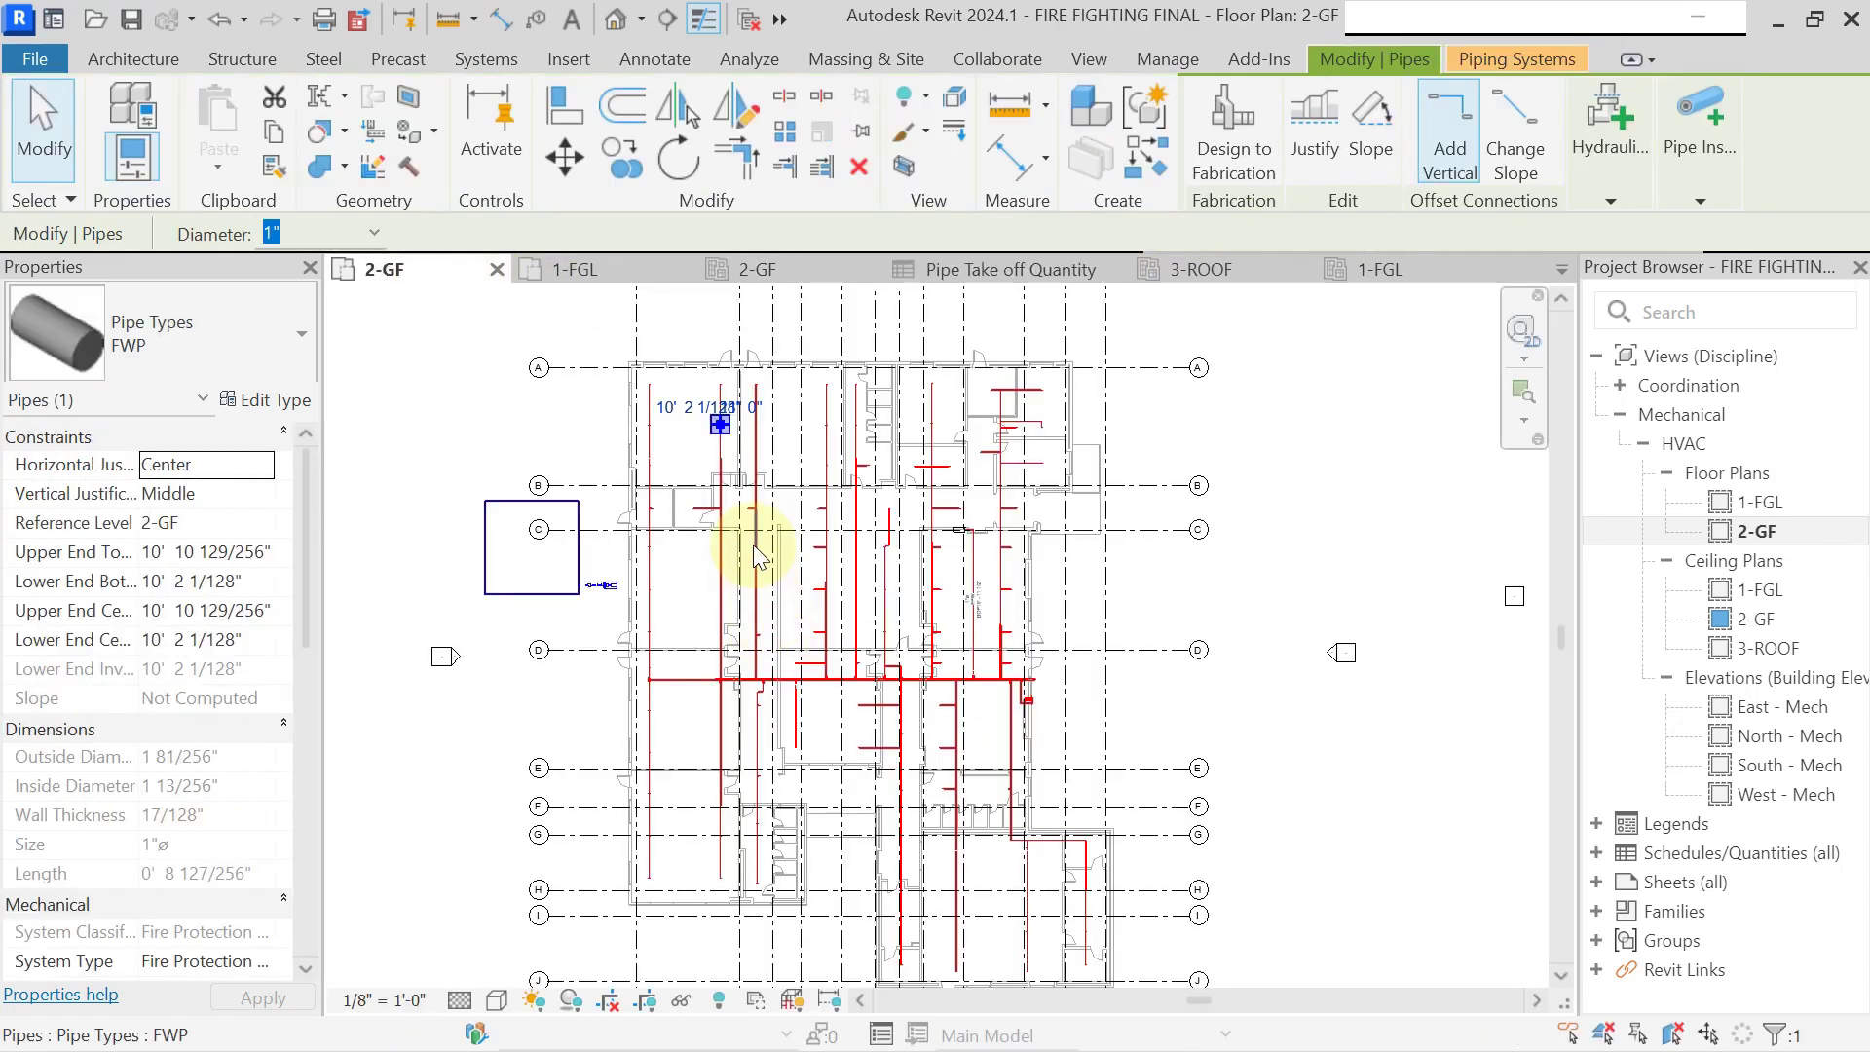
key("Escape")
key("u")
key("n")
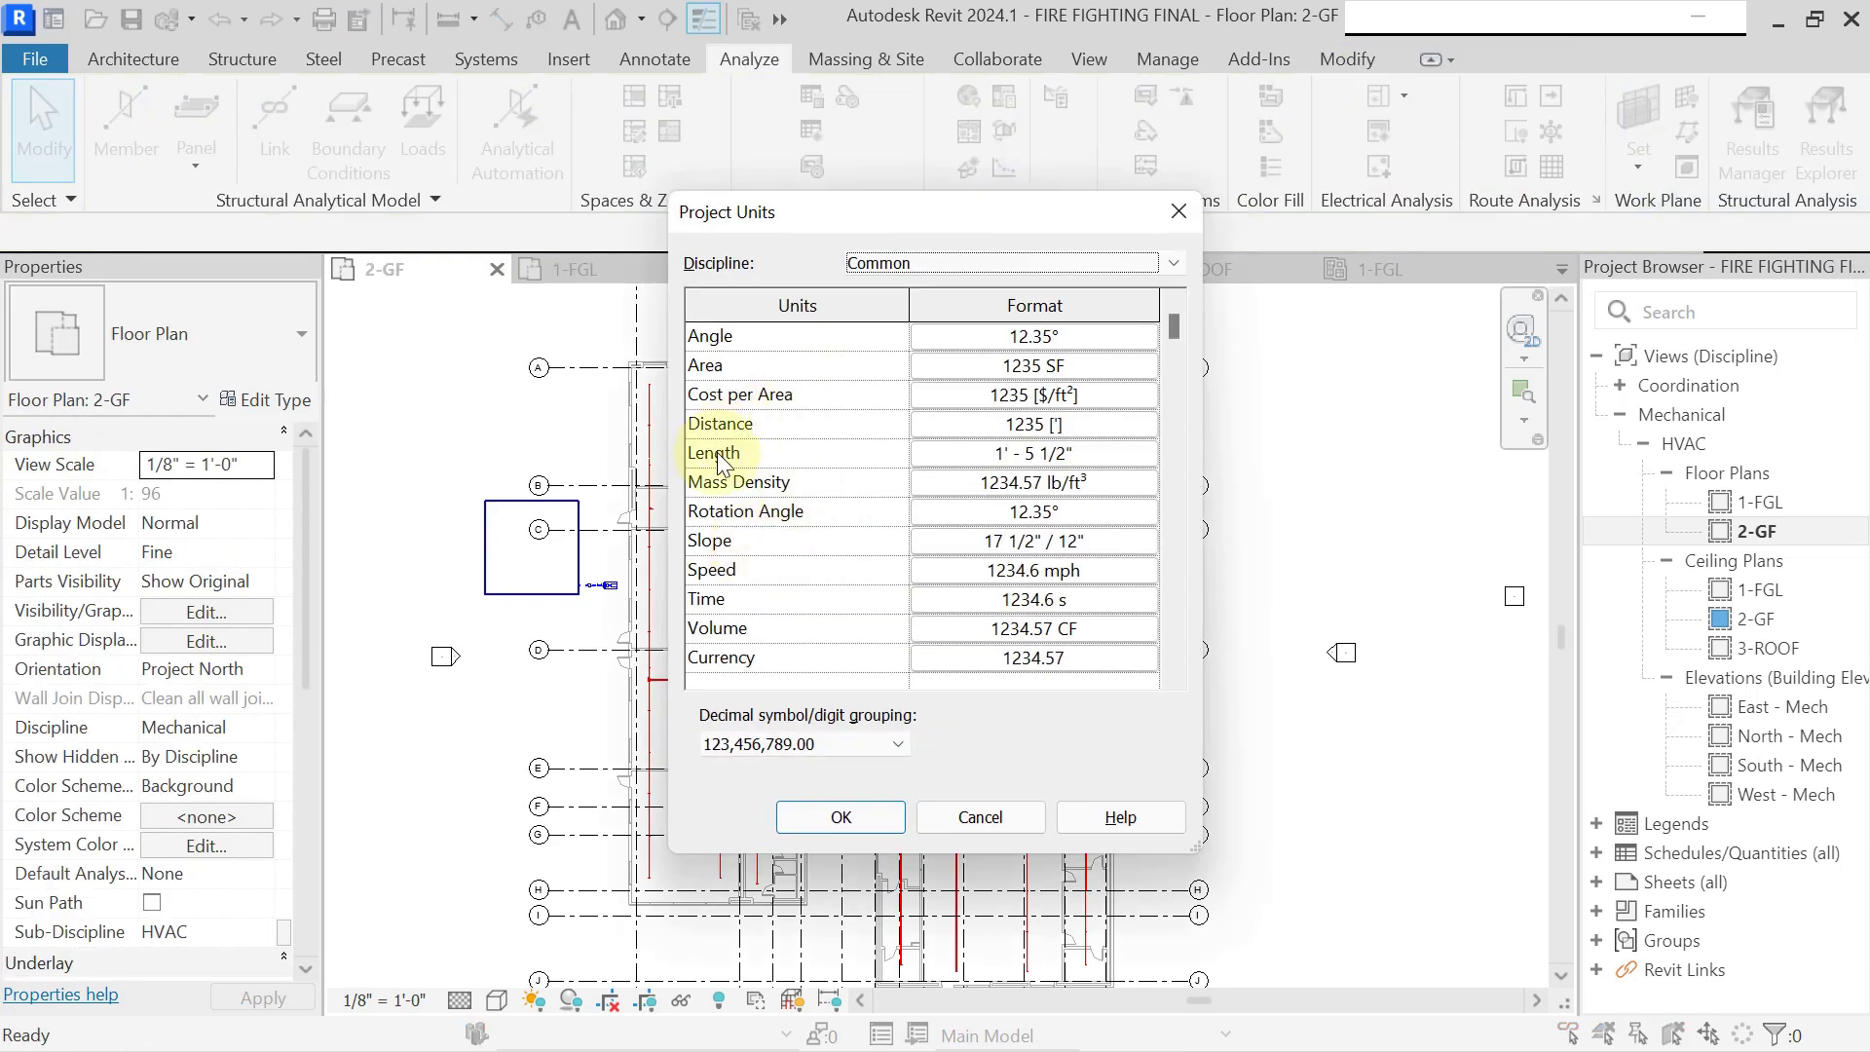
left_click(952, 454)
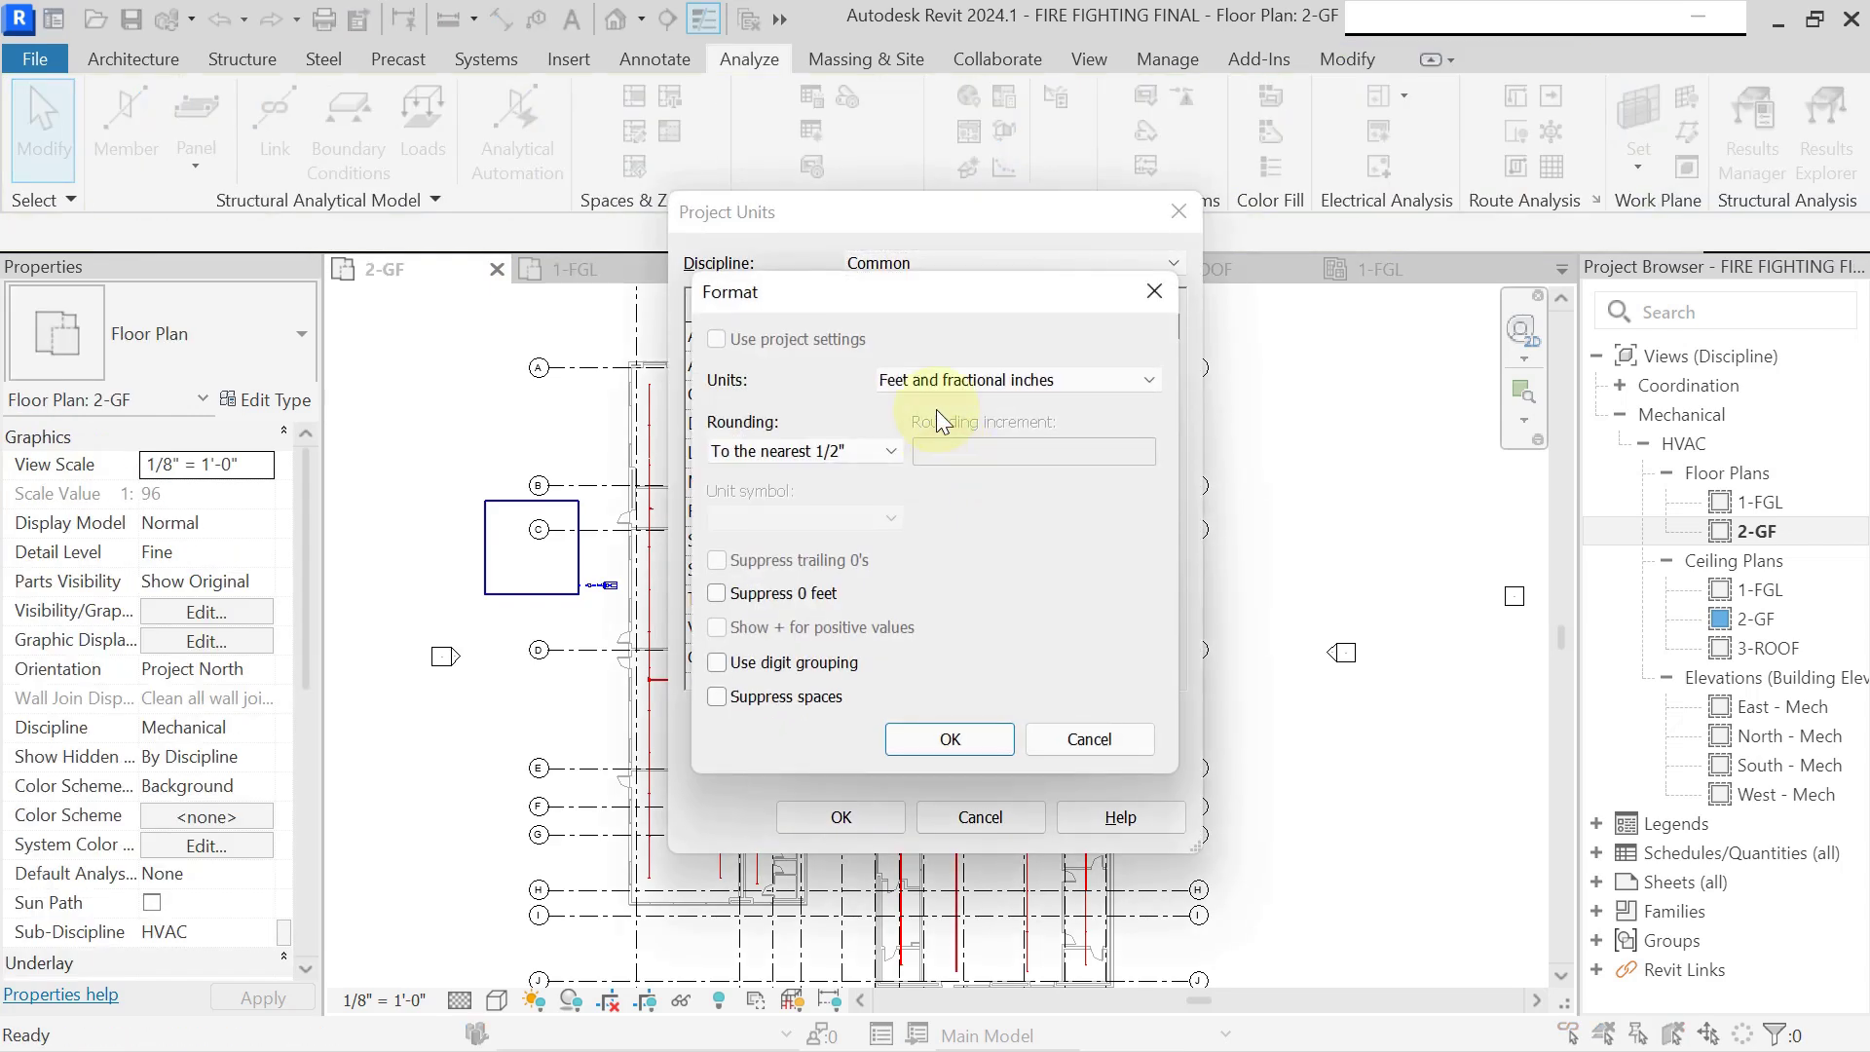
left_click(1020, 380)
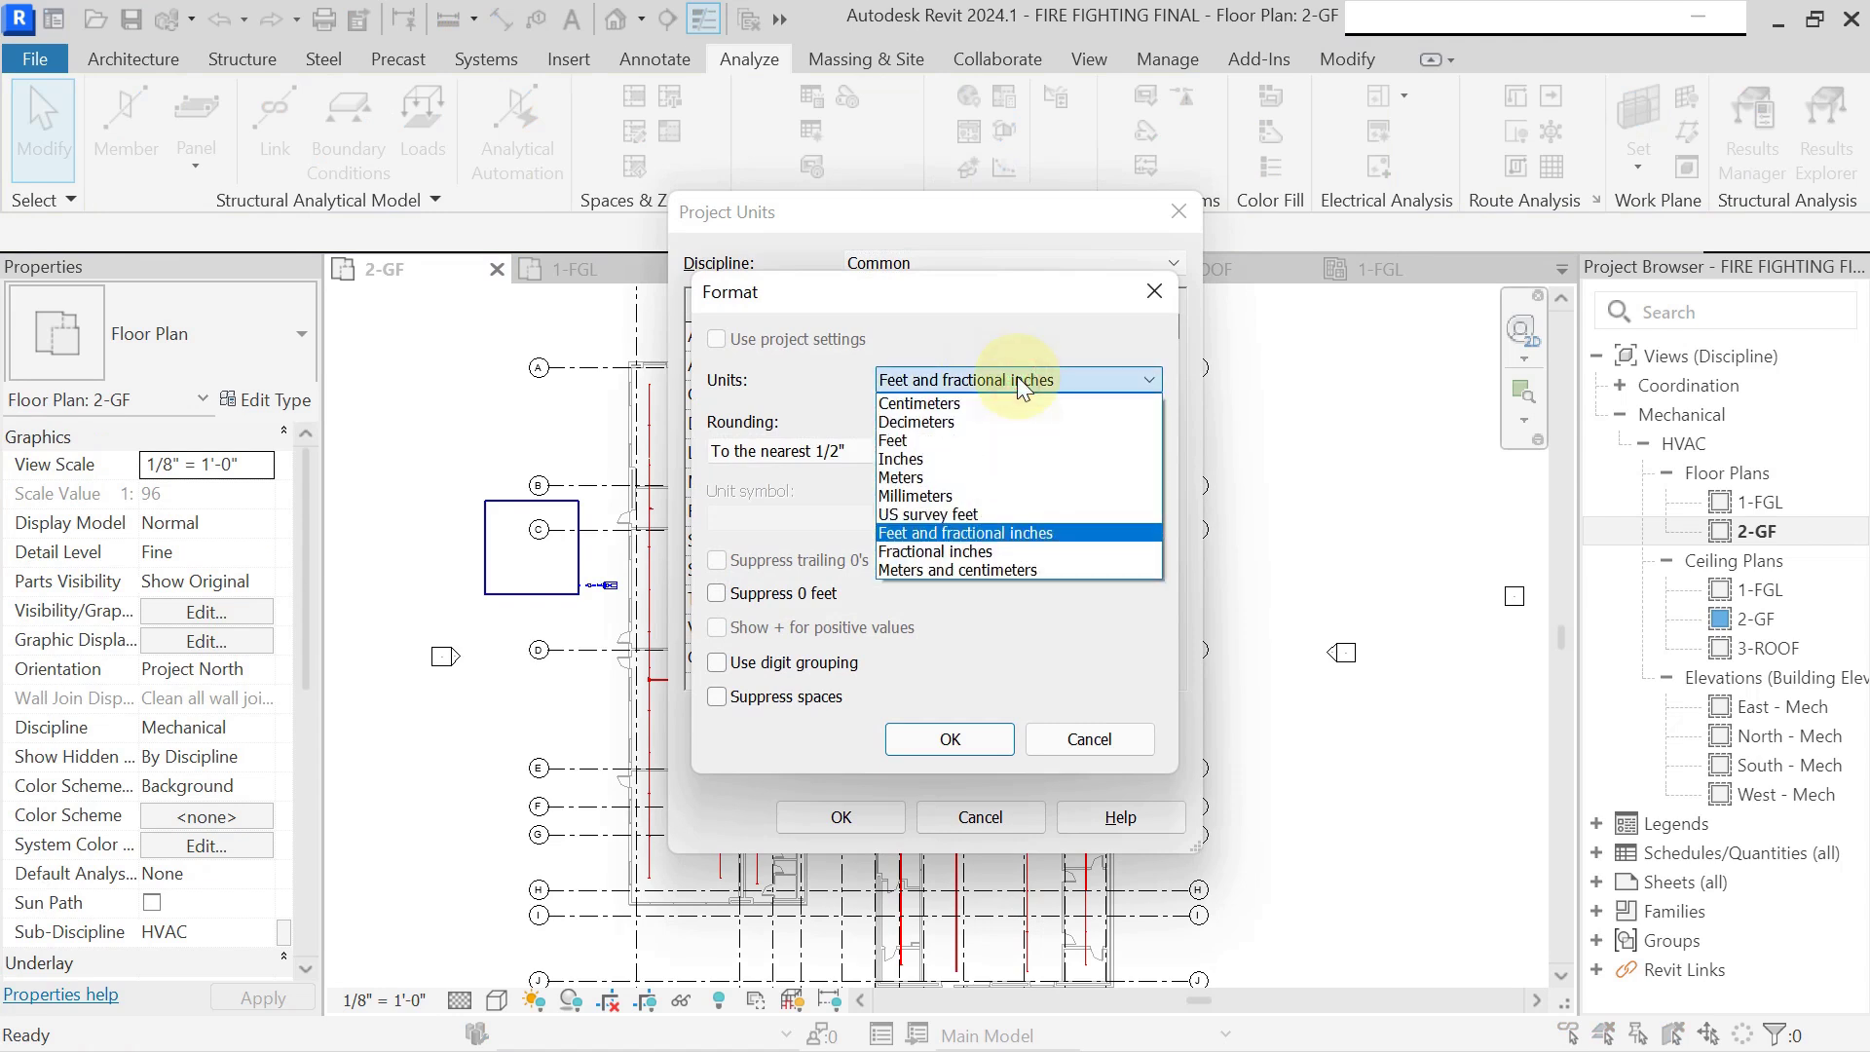
left_click(901, 441)
left_click(775, 517)
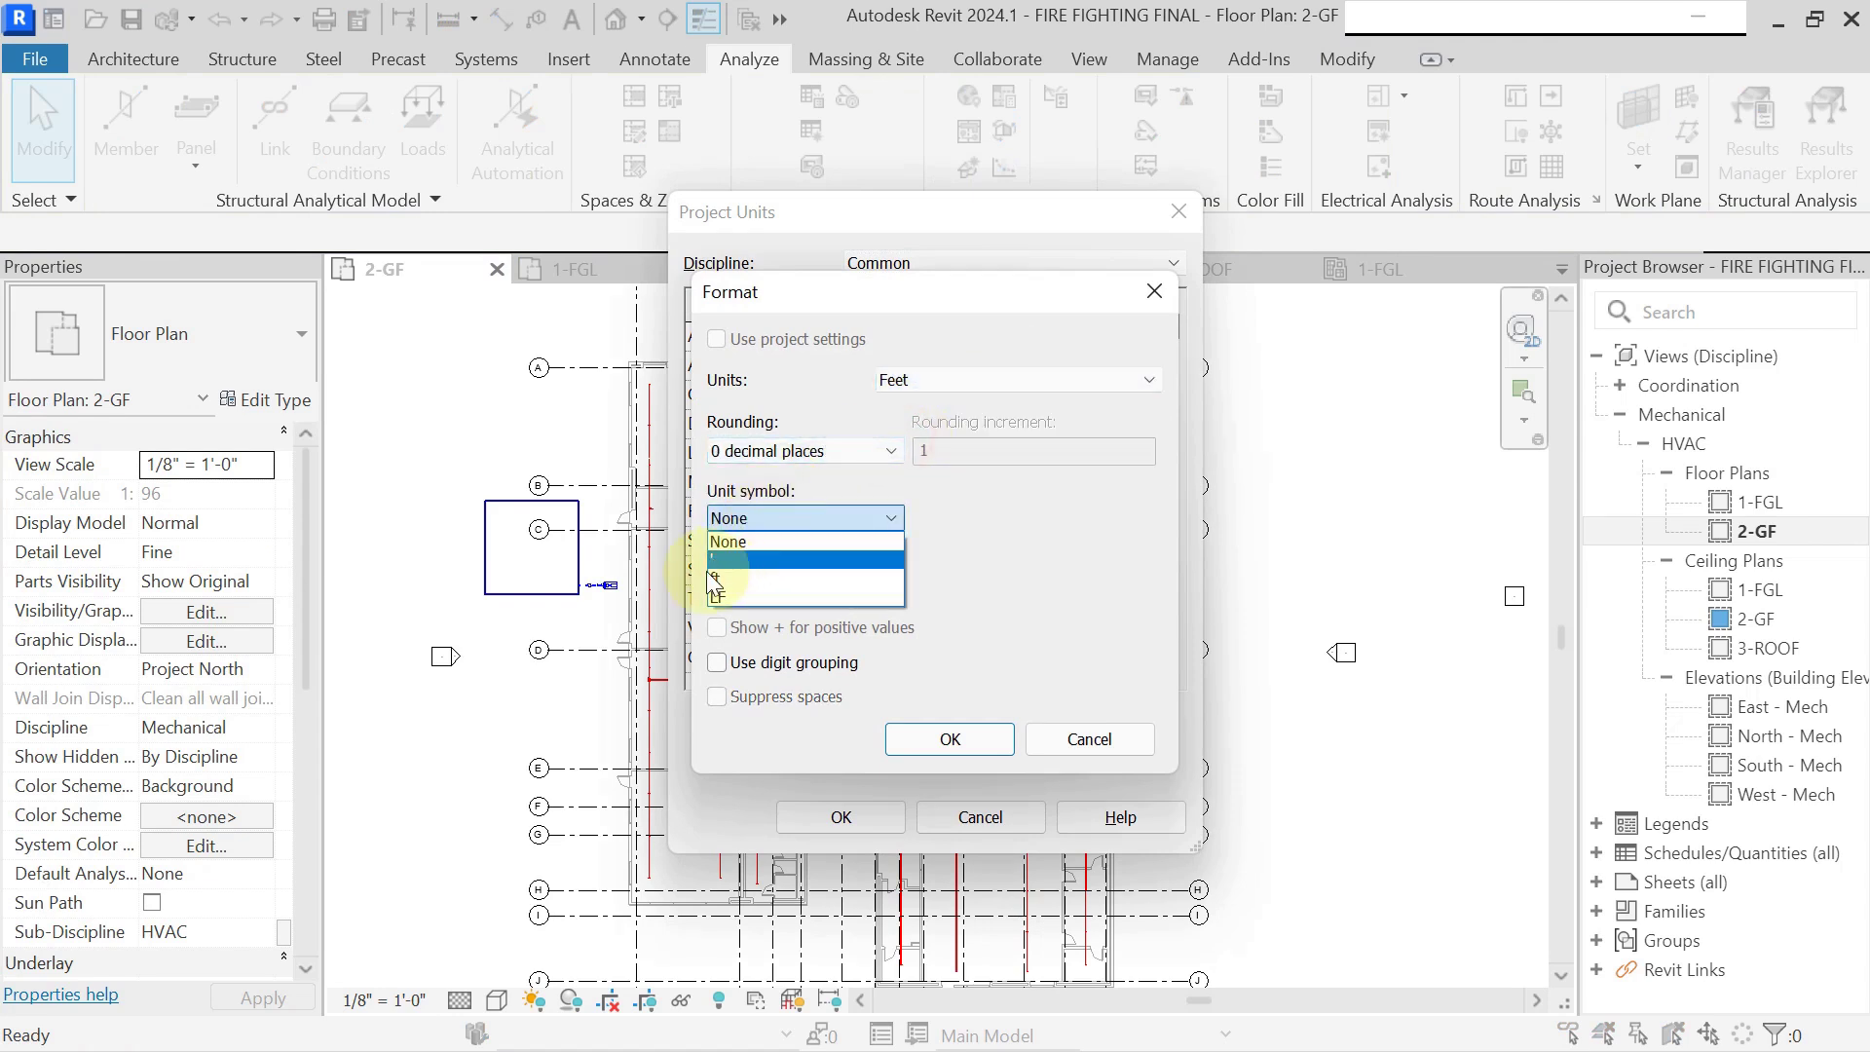
left_click(718, 578)
left_click(960, 740)
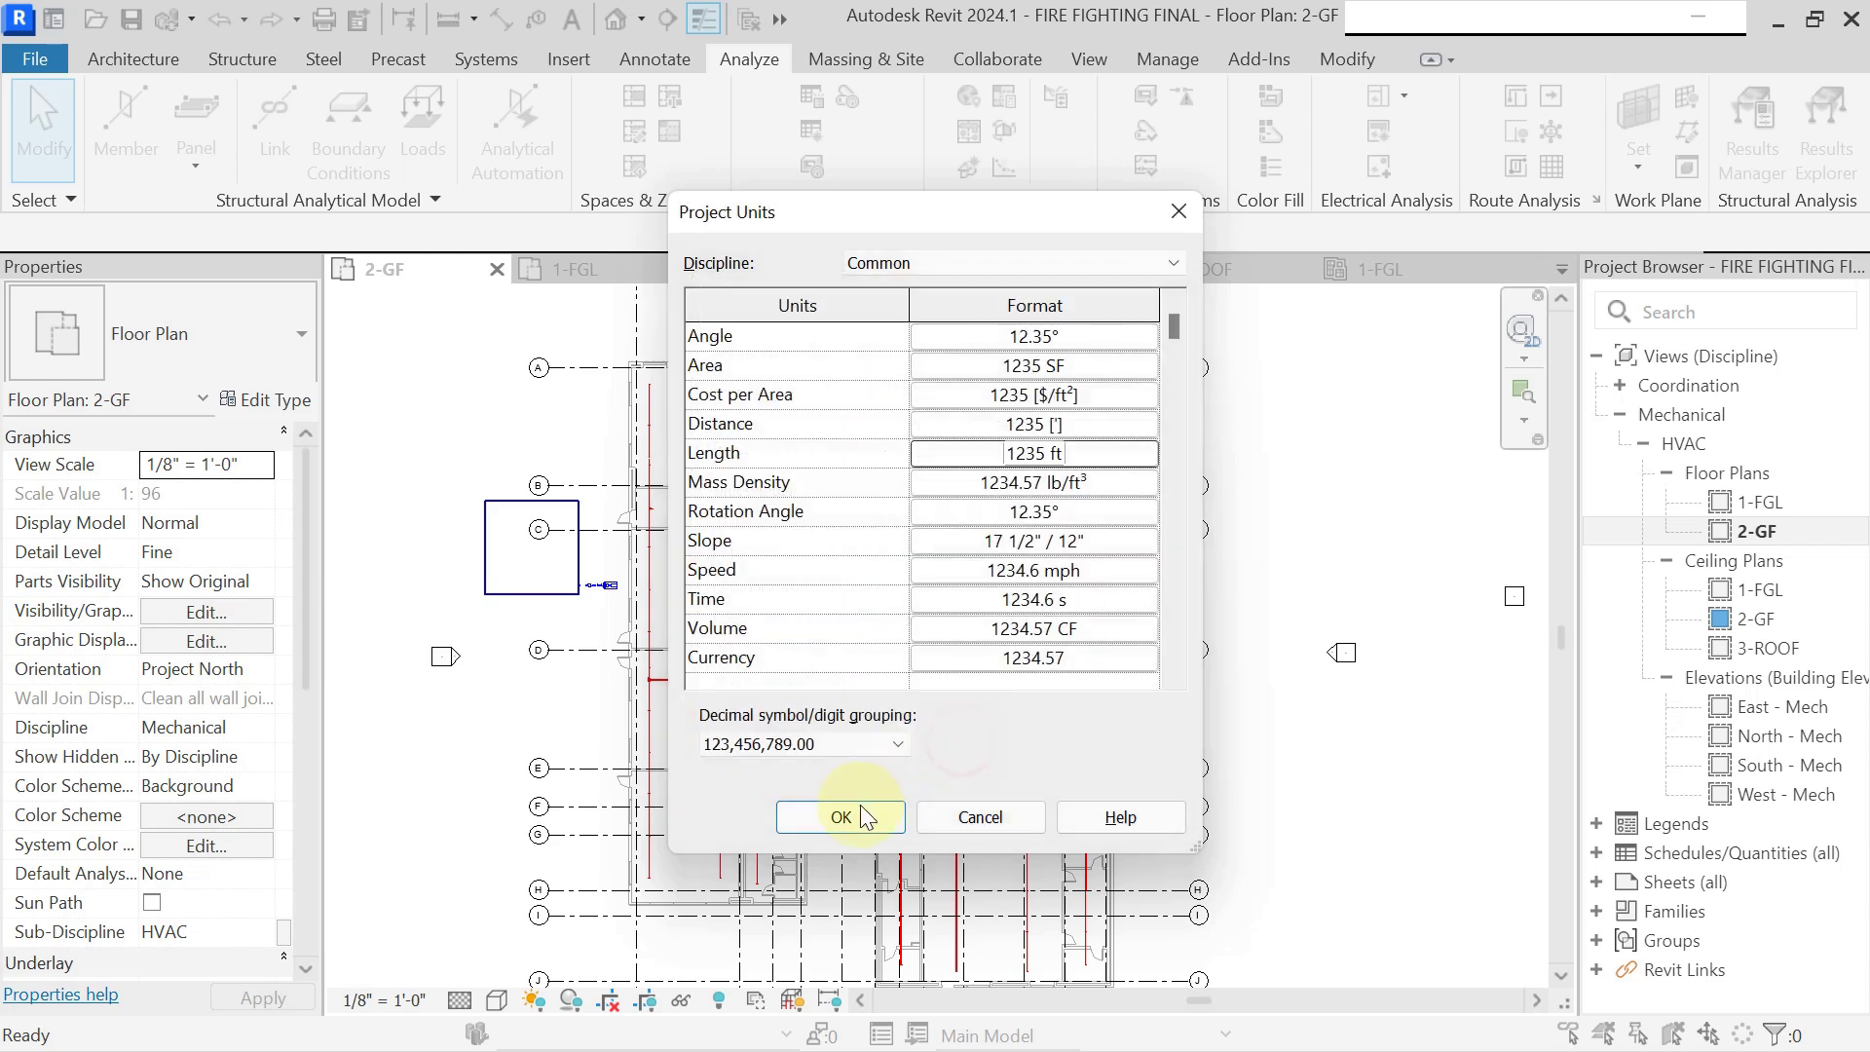
left_click(842, 817)
Return to the Pipe Take off Quantity schedule and check the length total in feet for each pipe size.
left_click(1017, 265)
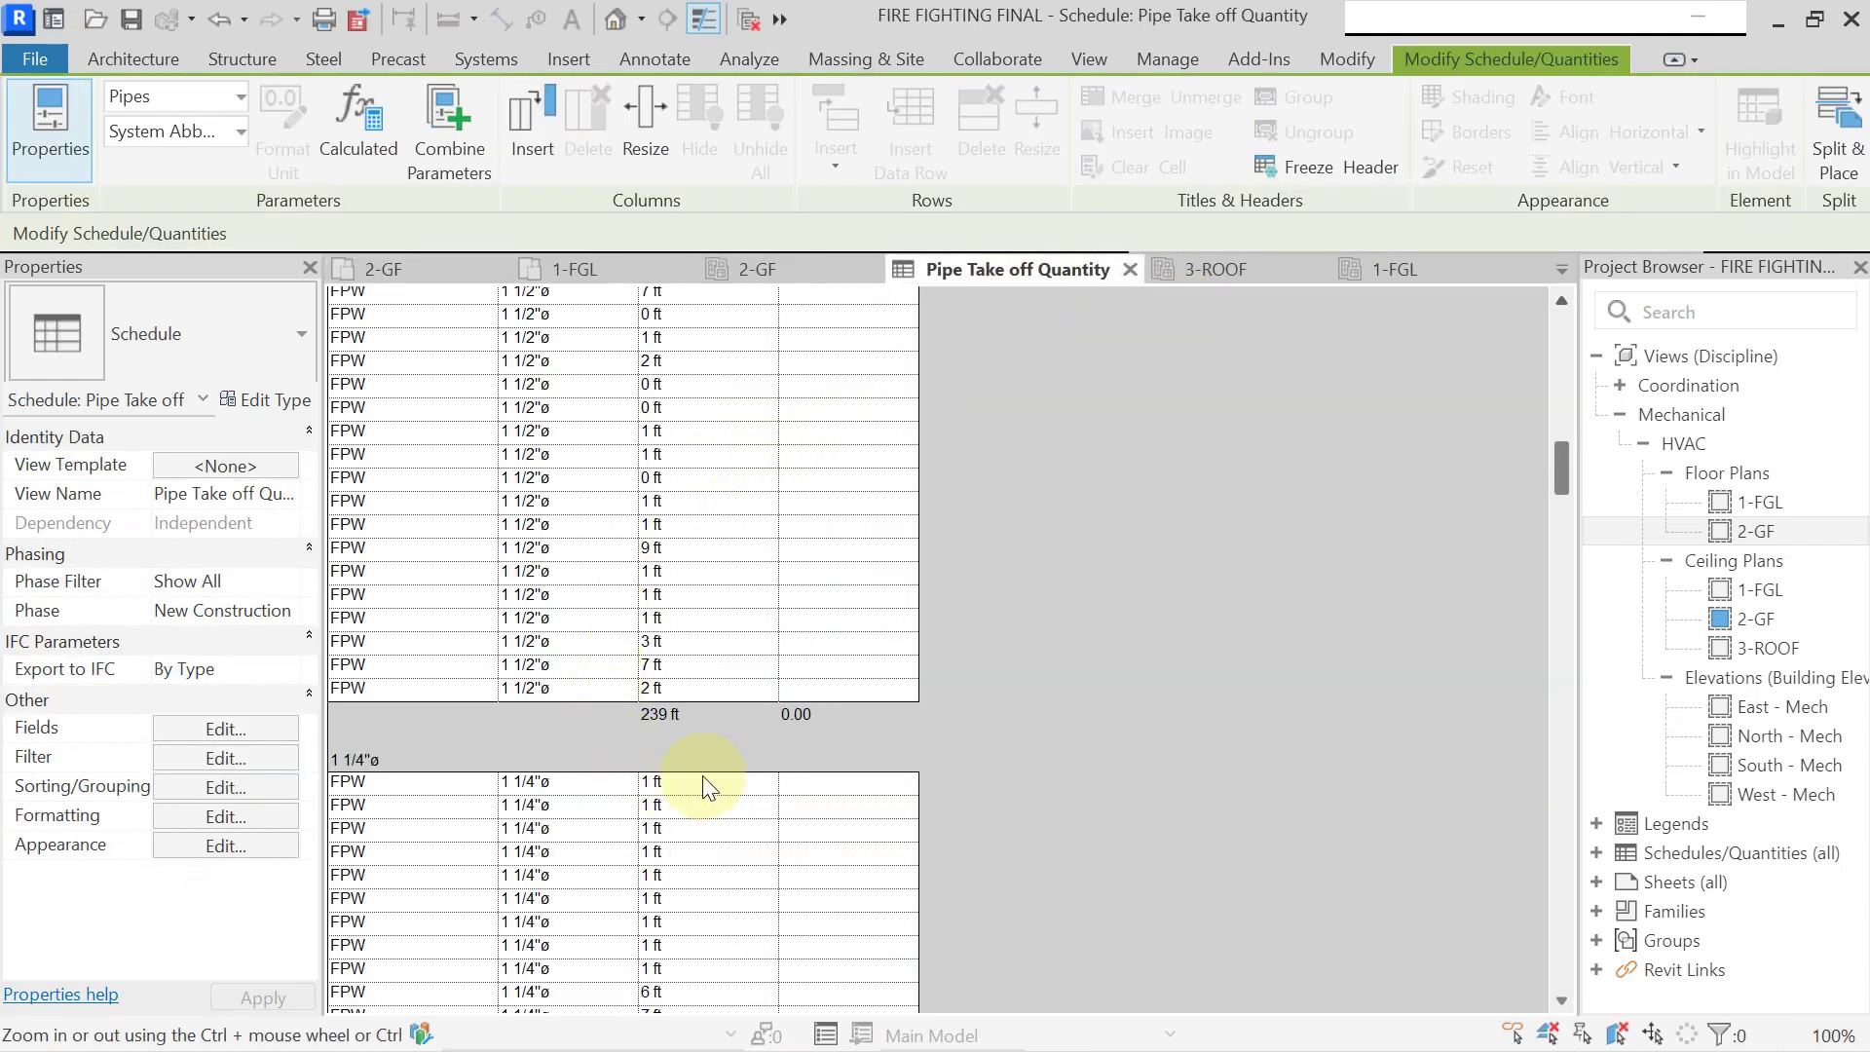
scroll(691, 737, "up", 3)
scroll(648, 659, "down", 5)
scroll(466, 598, "down", 10)
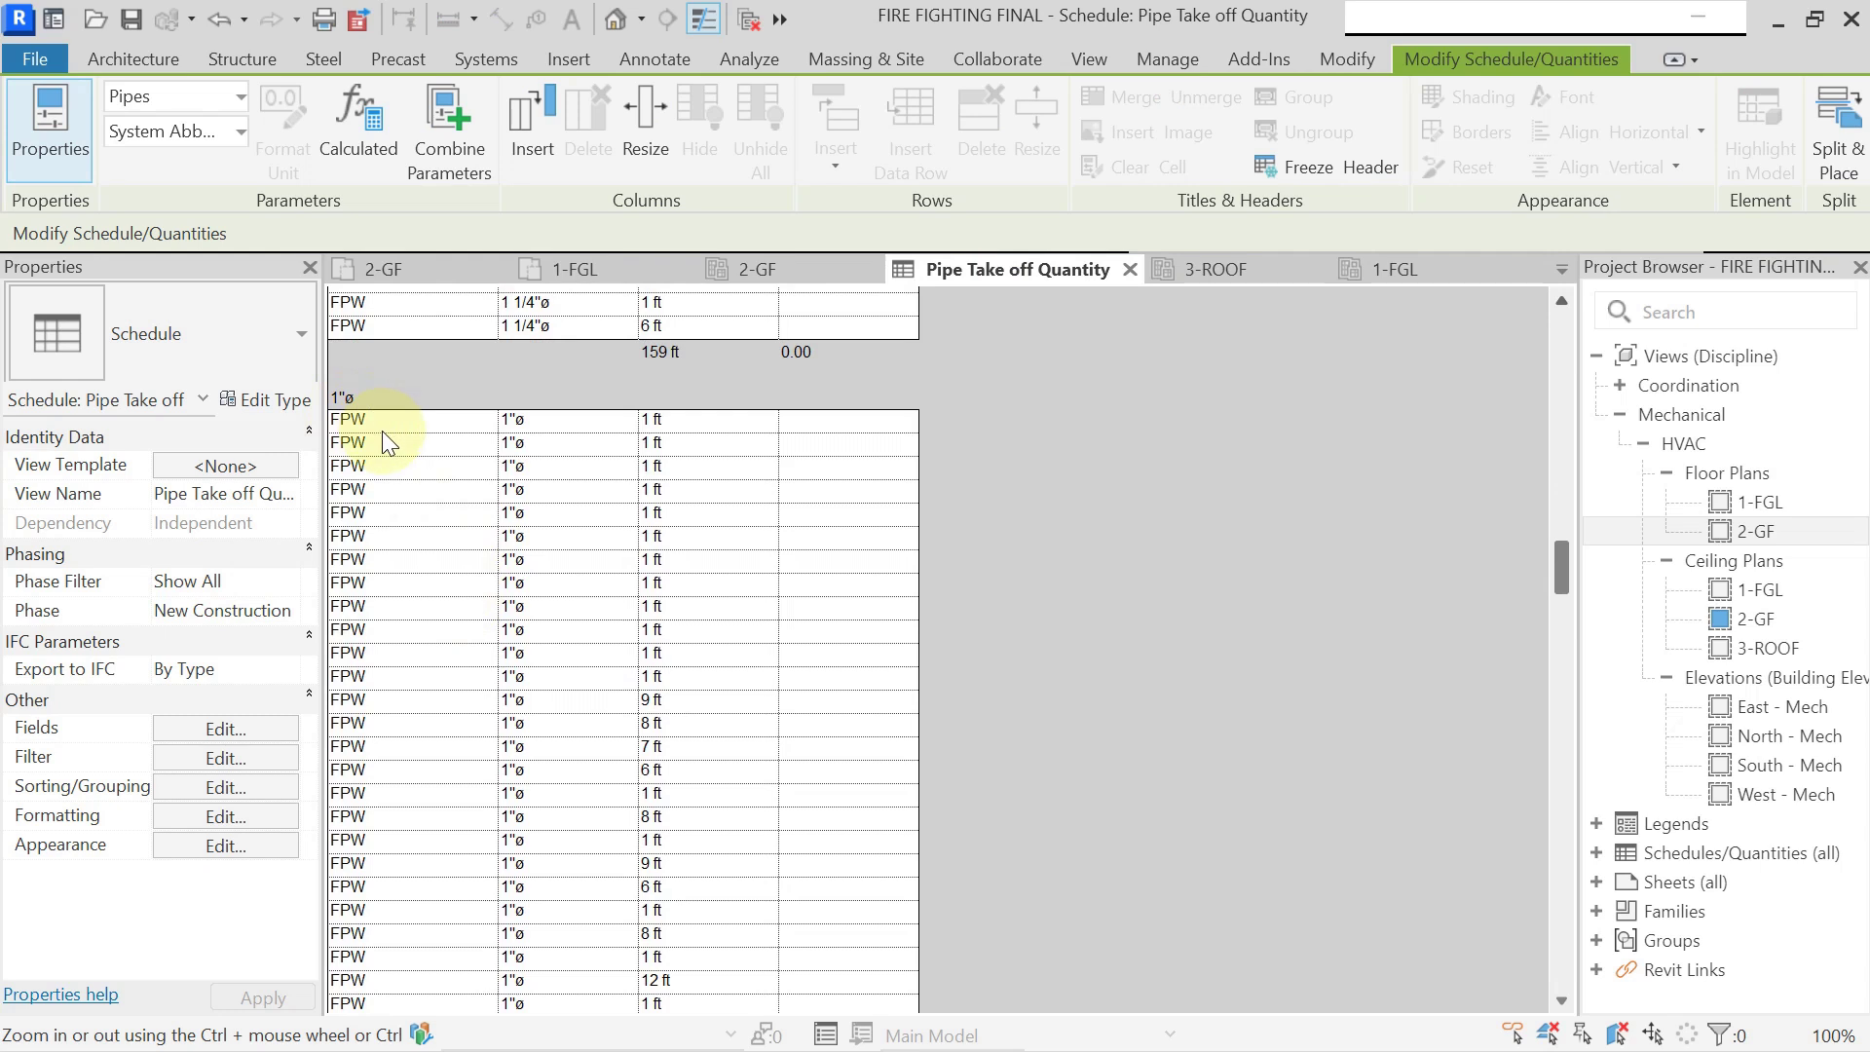
scroll(755, 472, "down", 10)
scroll(756, 472, "down", 10)
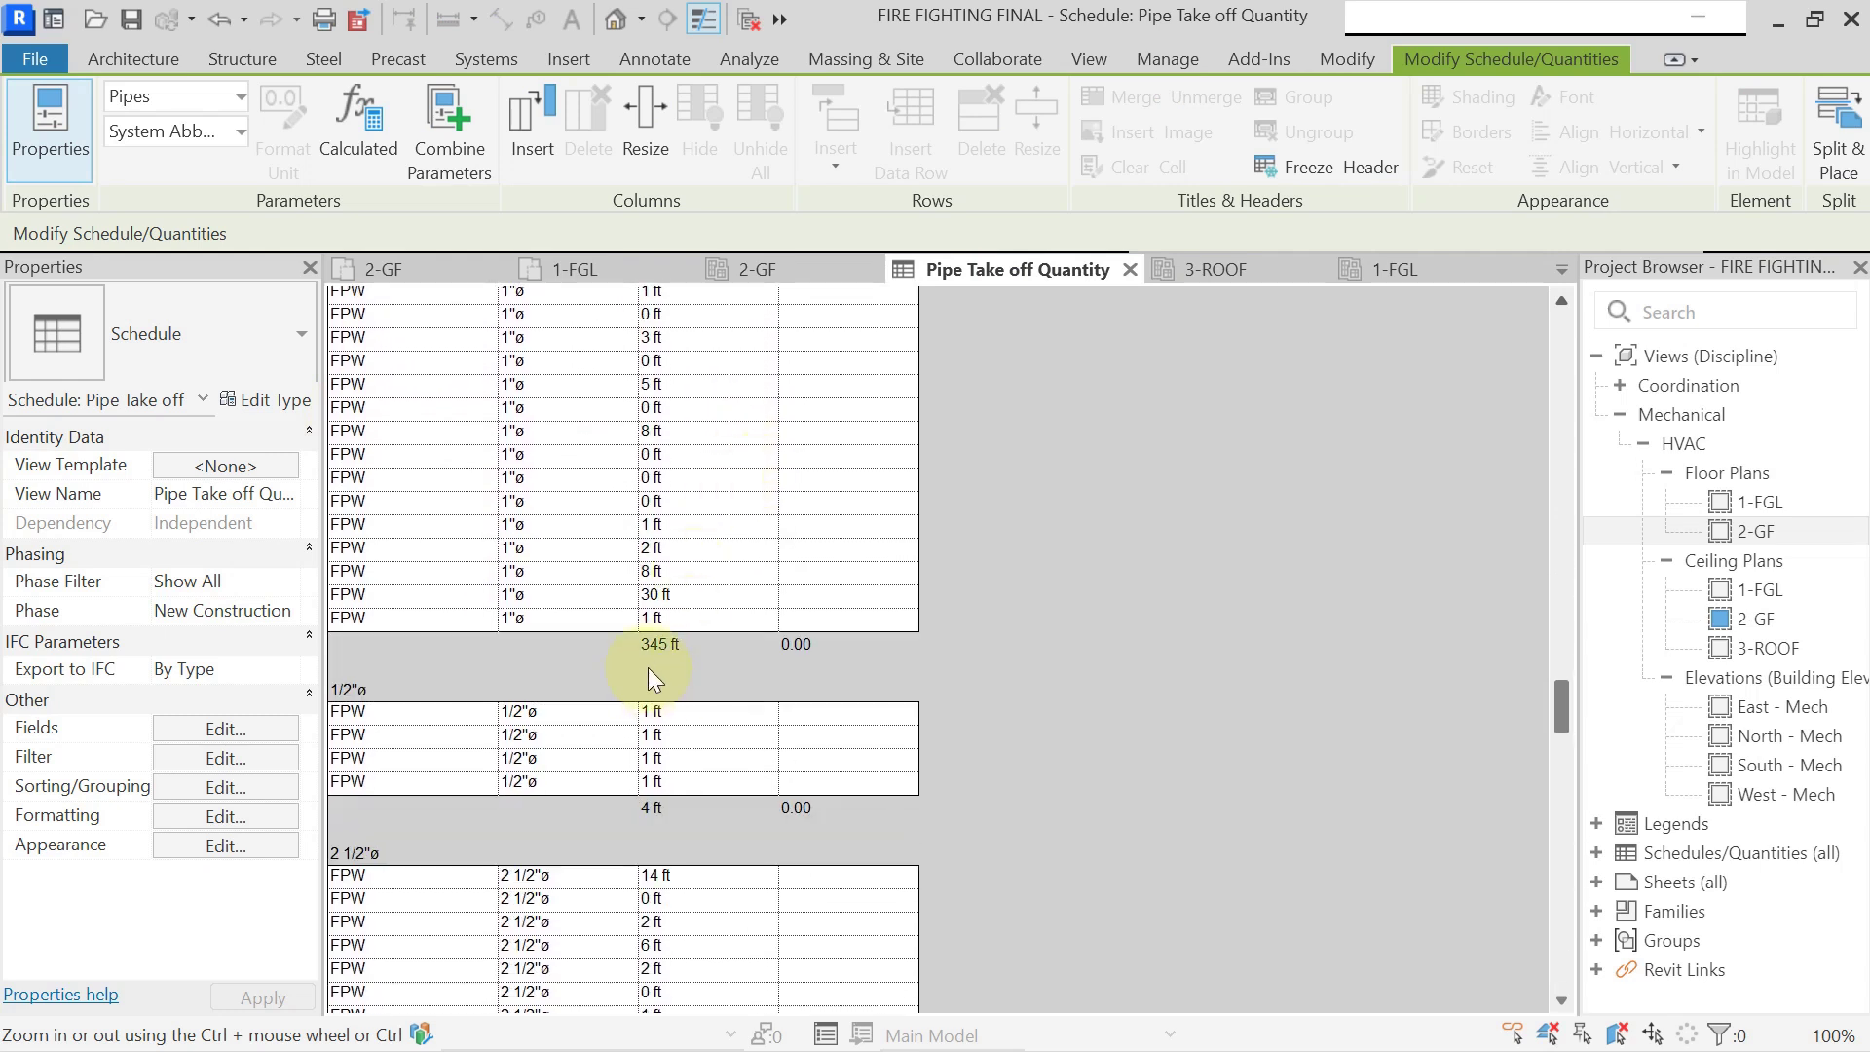
scroll(657, 663, "up", 7)
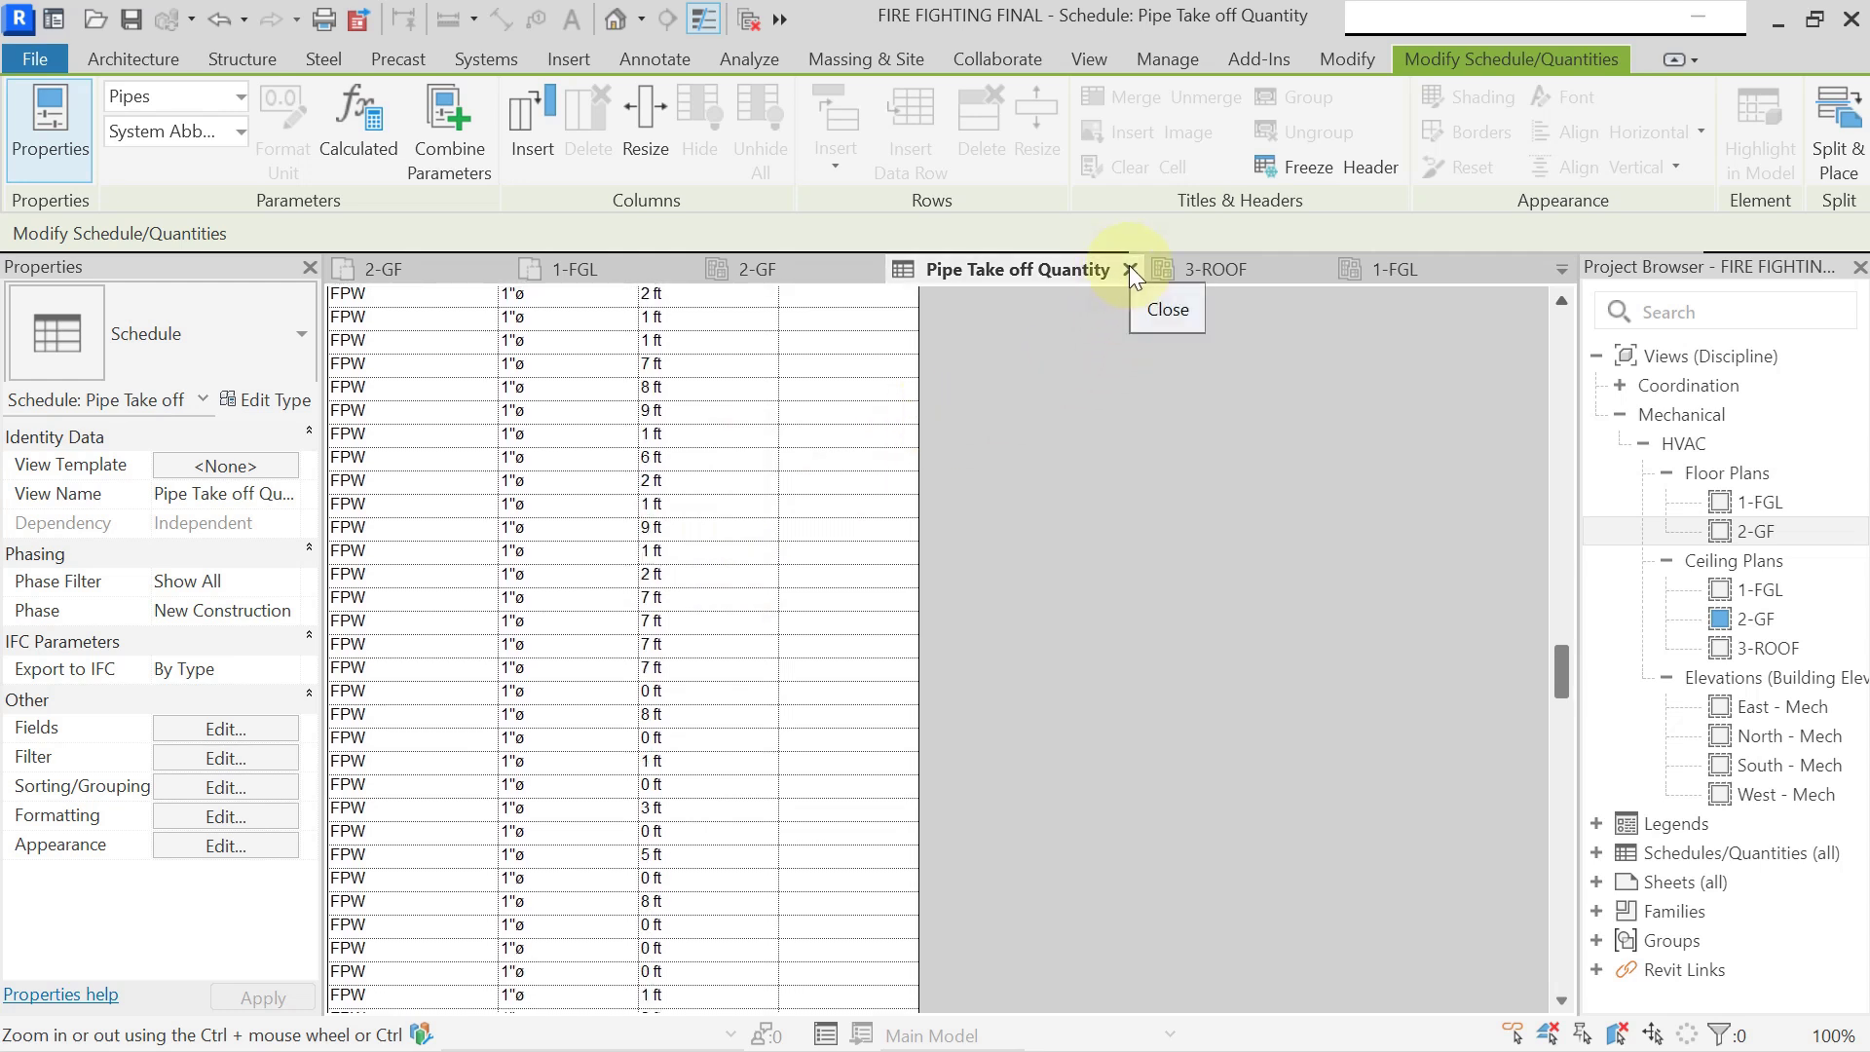
Close the pipe schedule and view the sprinkler pipes up close in the 2-GF floor plan.
left_click(1130, 269)
middle_click_drag(883, 477, 884, 498)
scroll(805, 652, "up", 6)
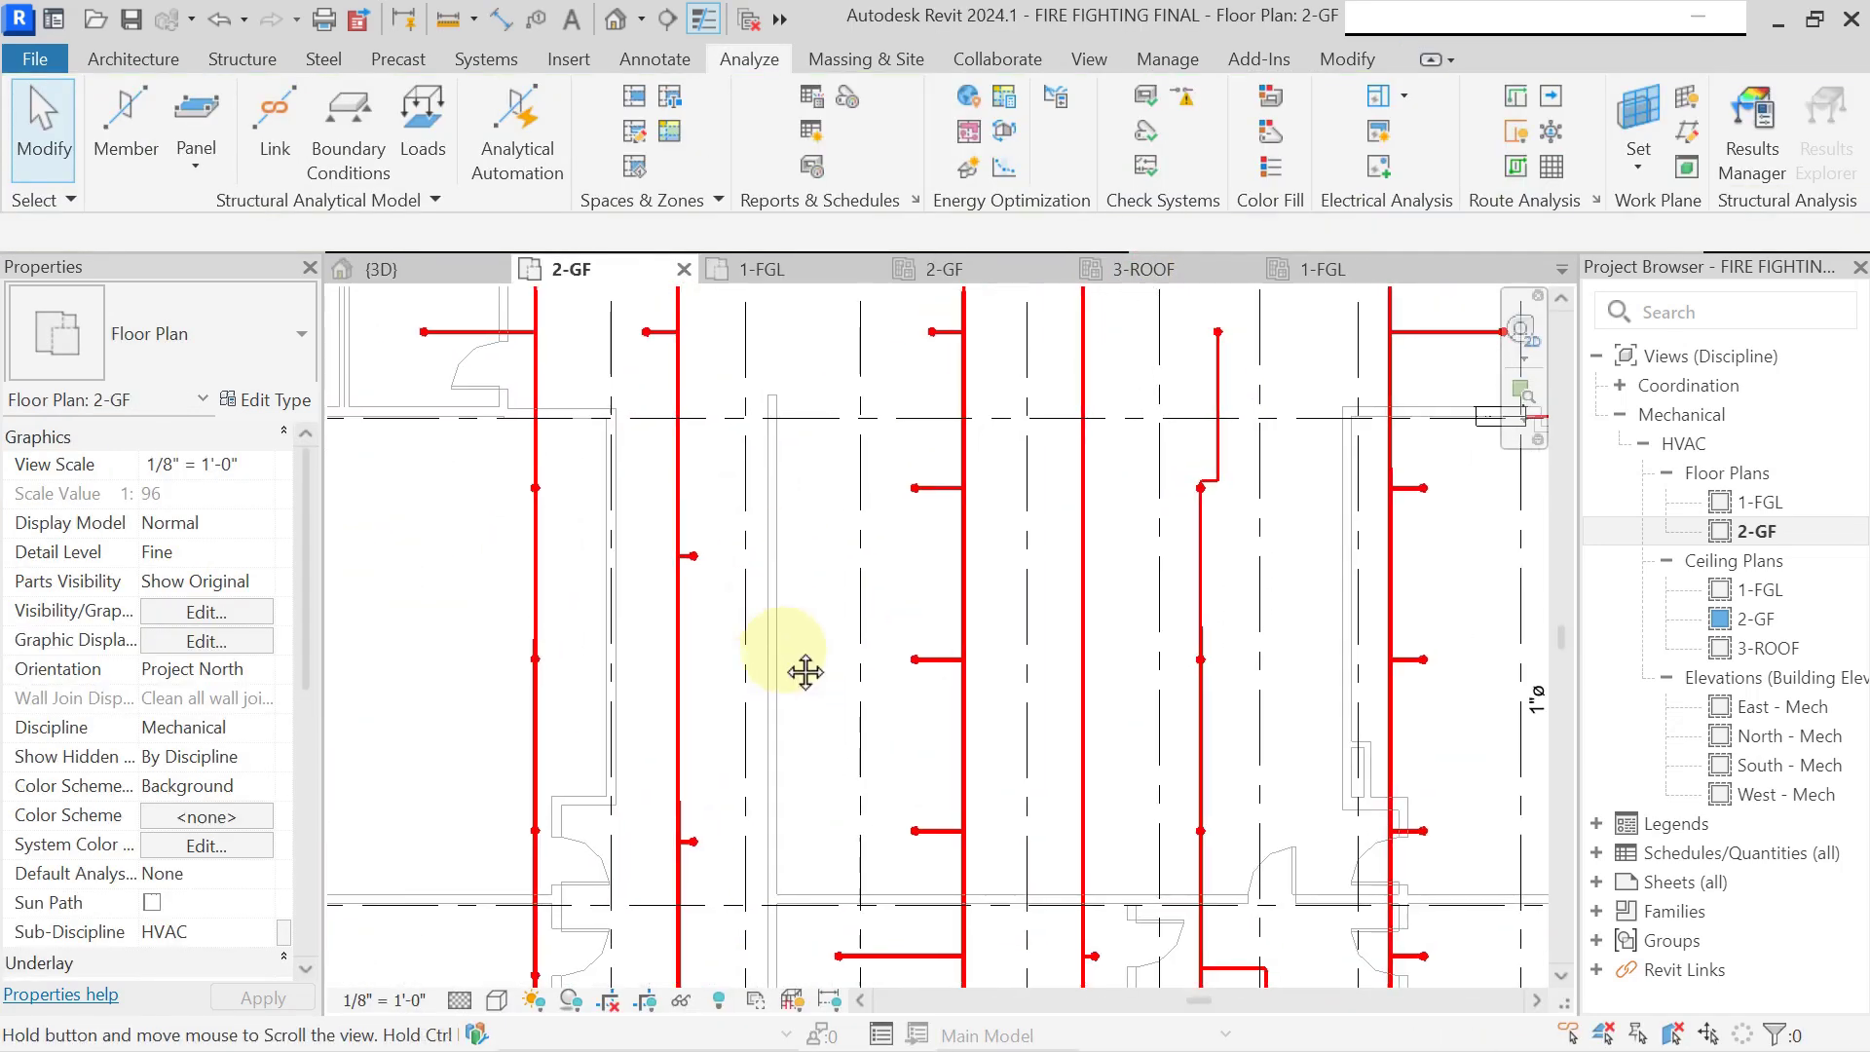
Create a new schedule for the Sprinklers category named "Sprinkler Takeoff Quantity".
scroll(697, 472, "down", 6)
scroll(736, 461, "down", 4)
middle_click_drag(840, 487, 837, 556)
scroll(769, 435, "up", 3)
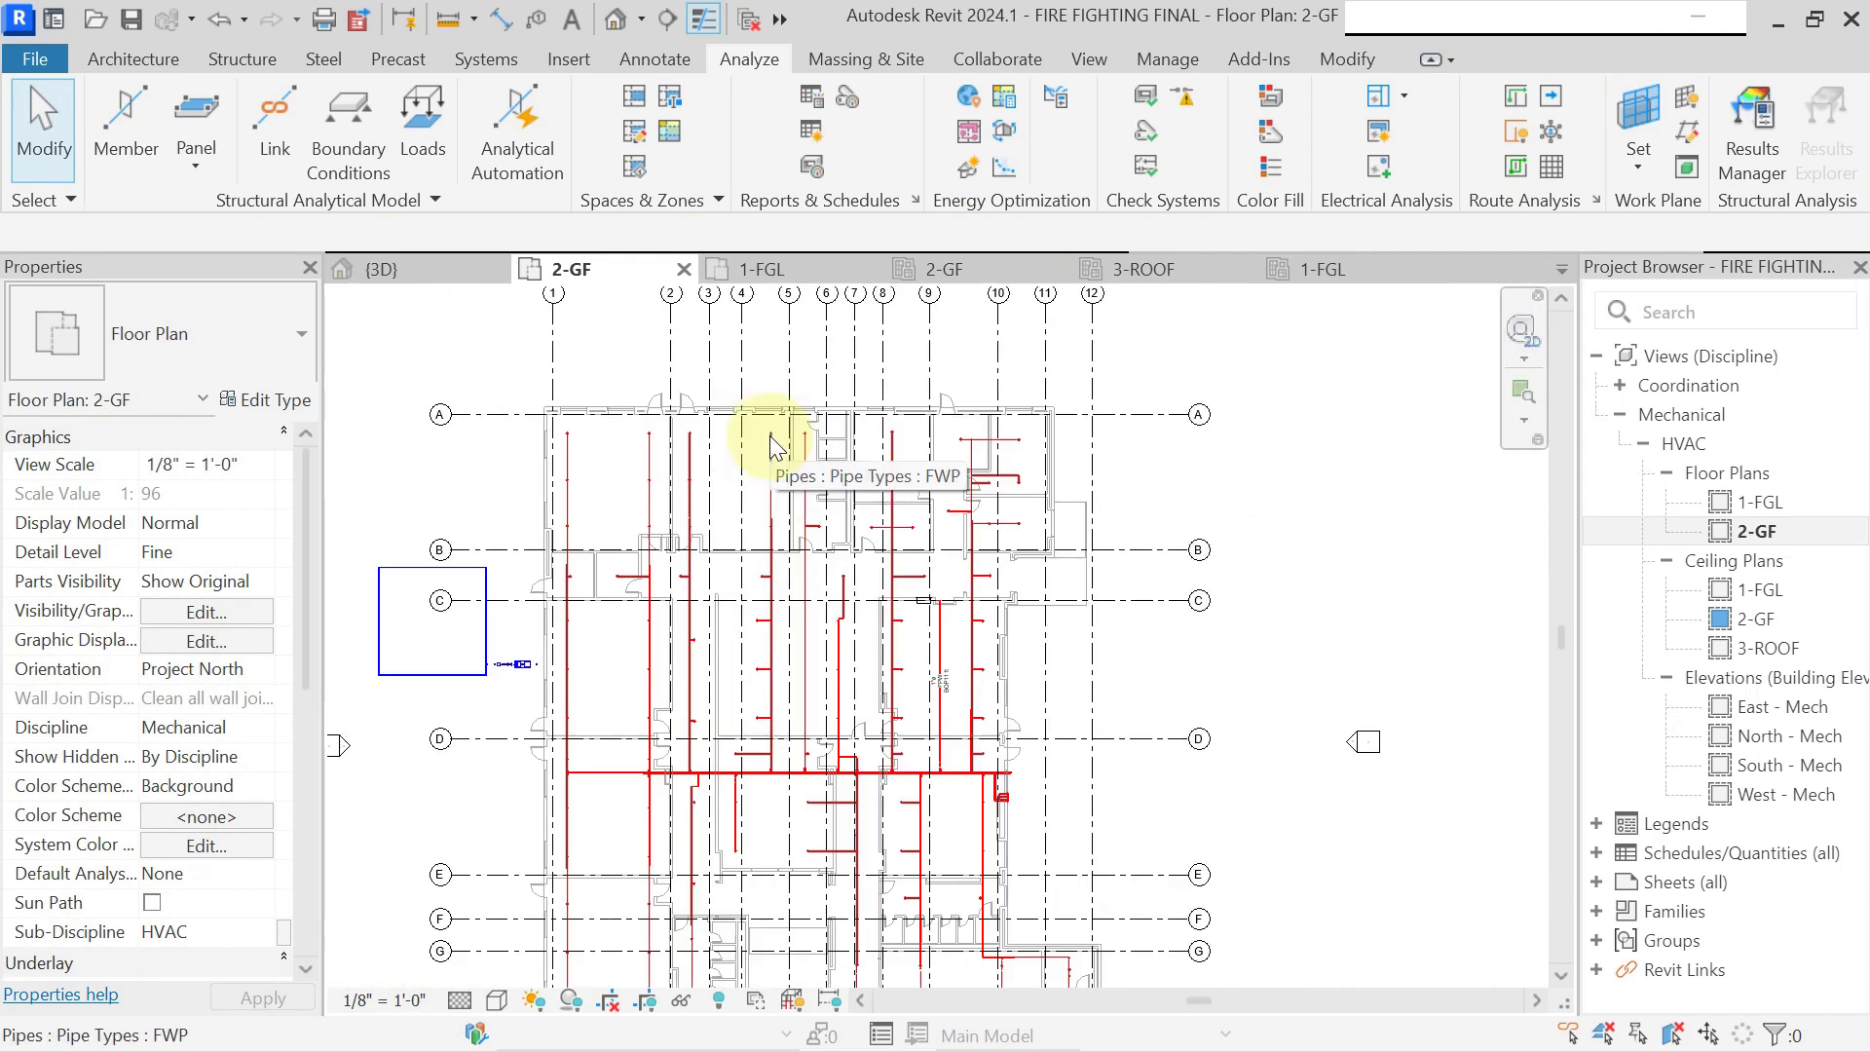
left_click(815, 132)
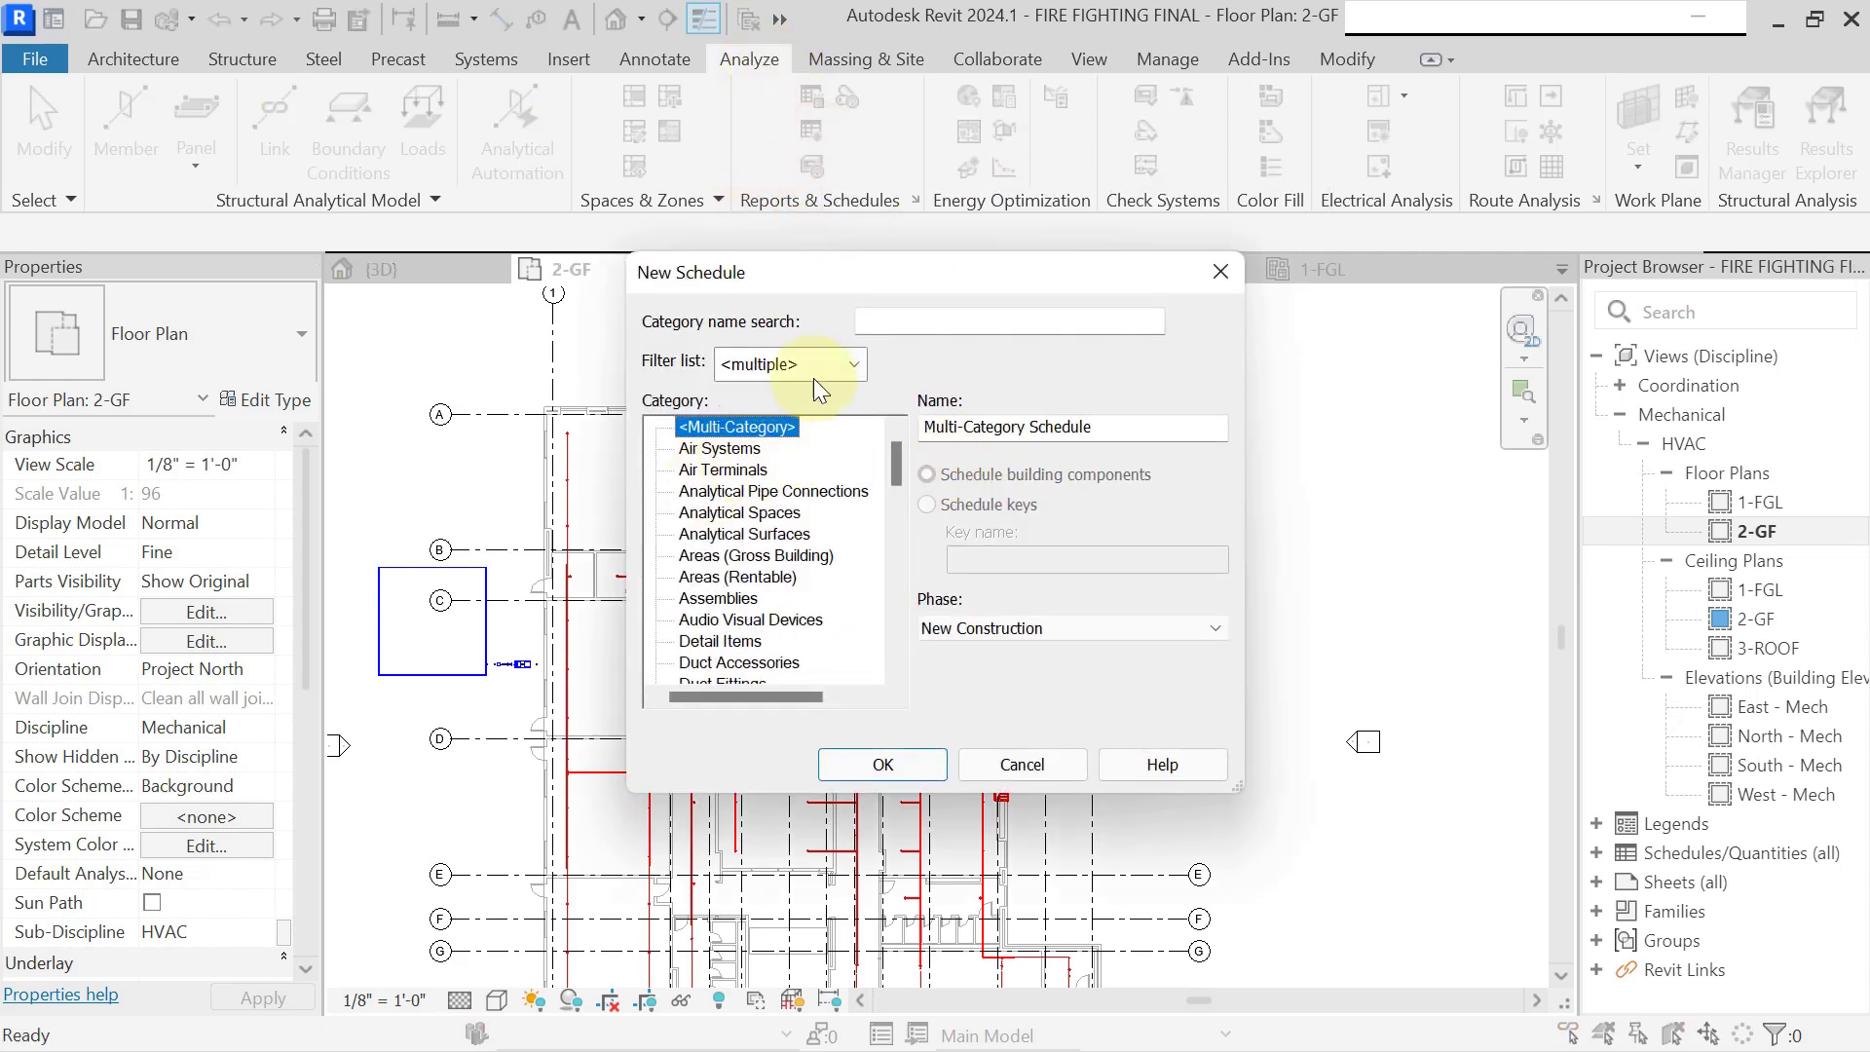
left_click(760, 536)
key("s")
scroll(766, 471, "down", 2)
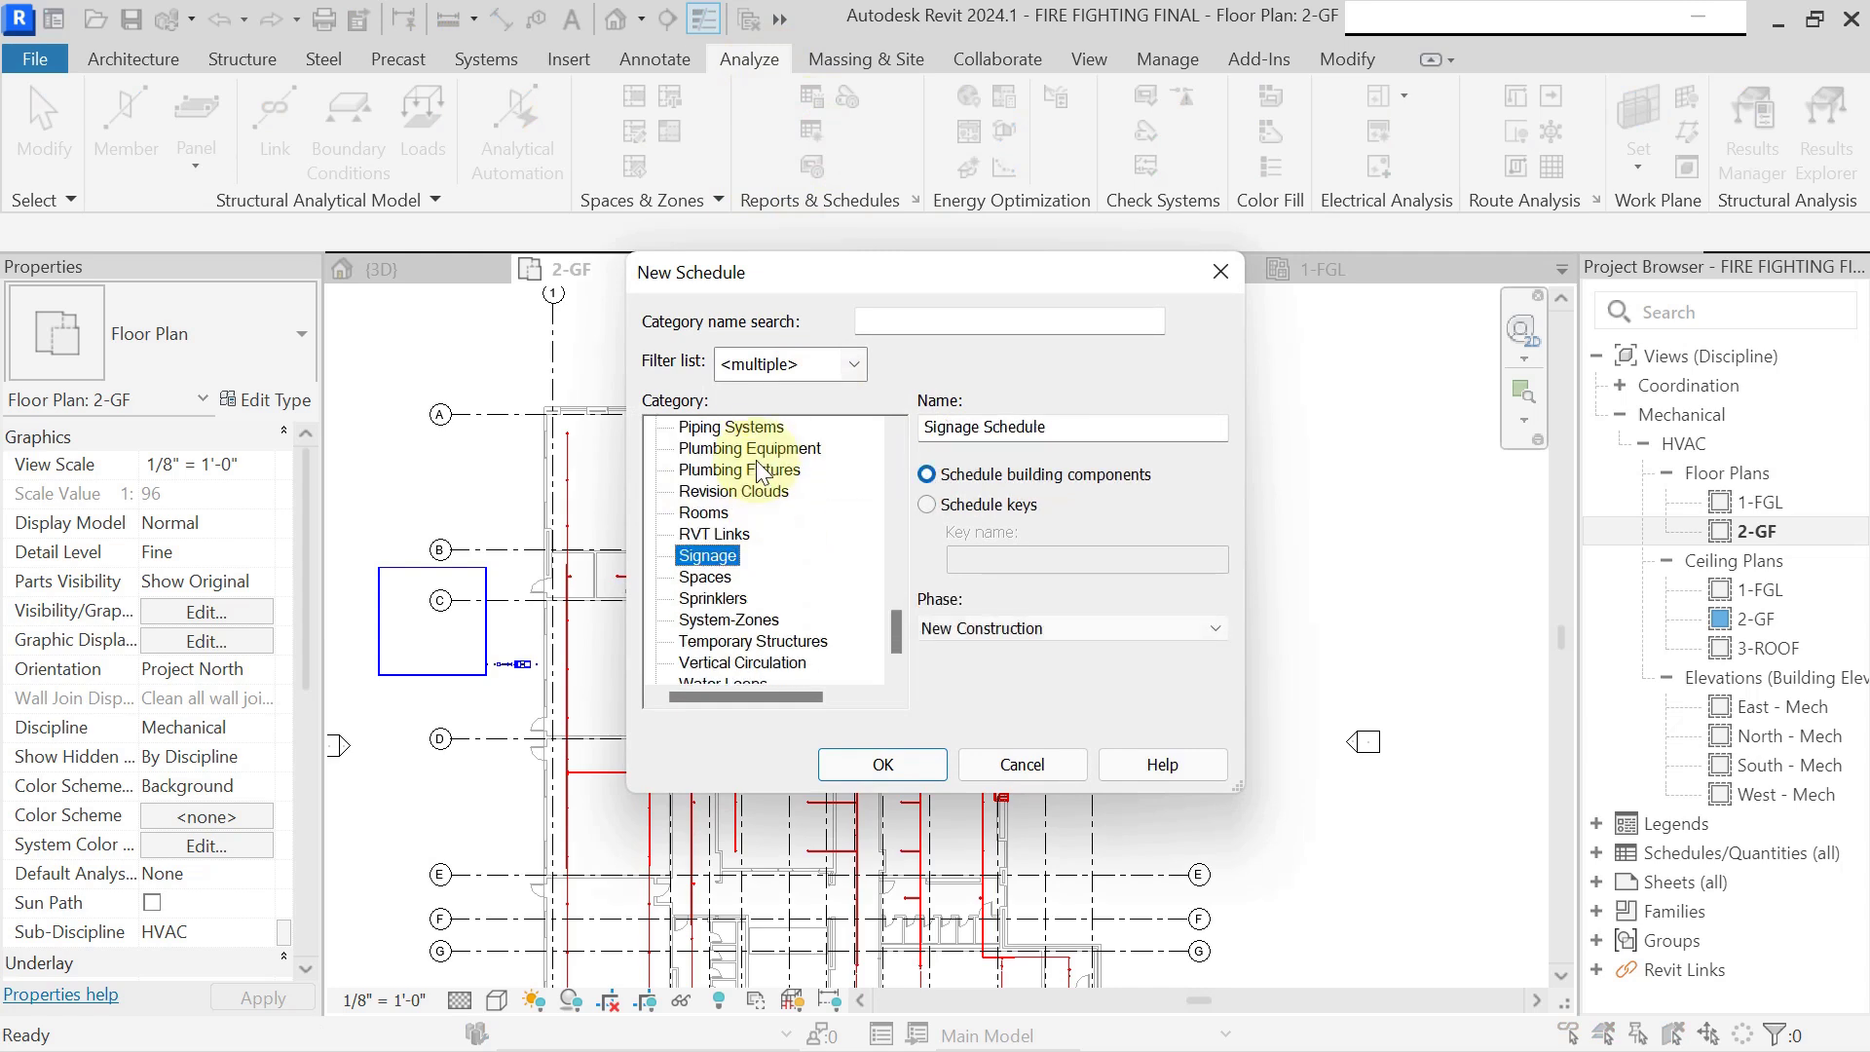
left_click(750, 557)
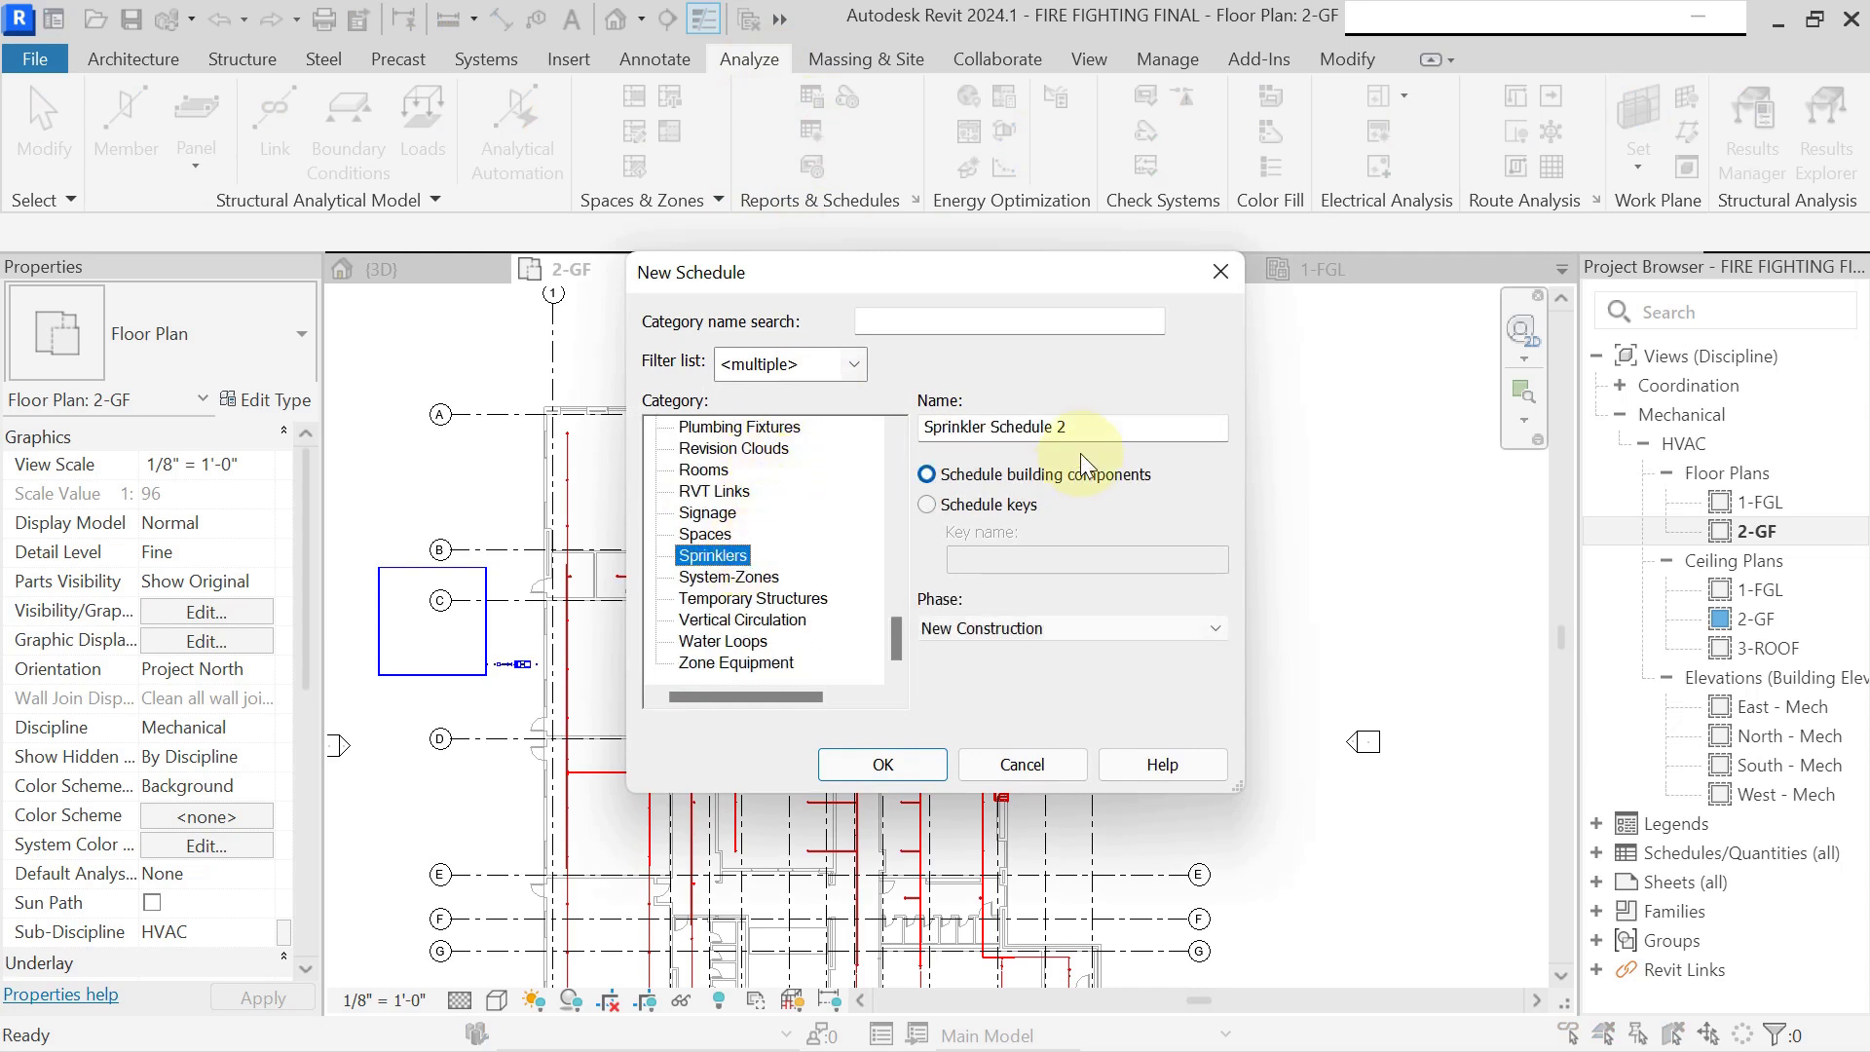
left_click_drag(1077, 427, 991, 430)
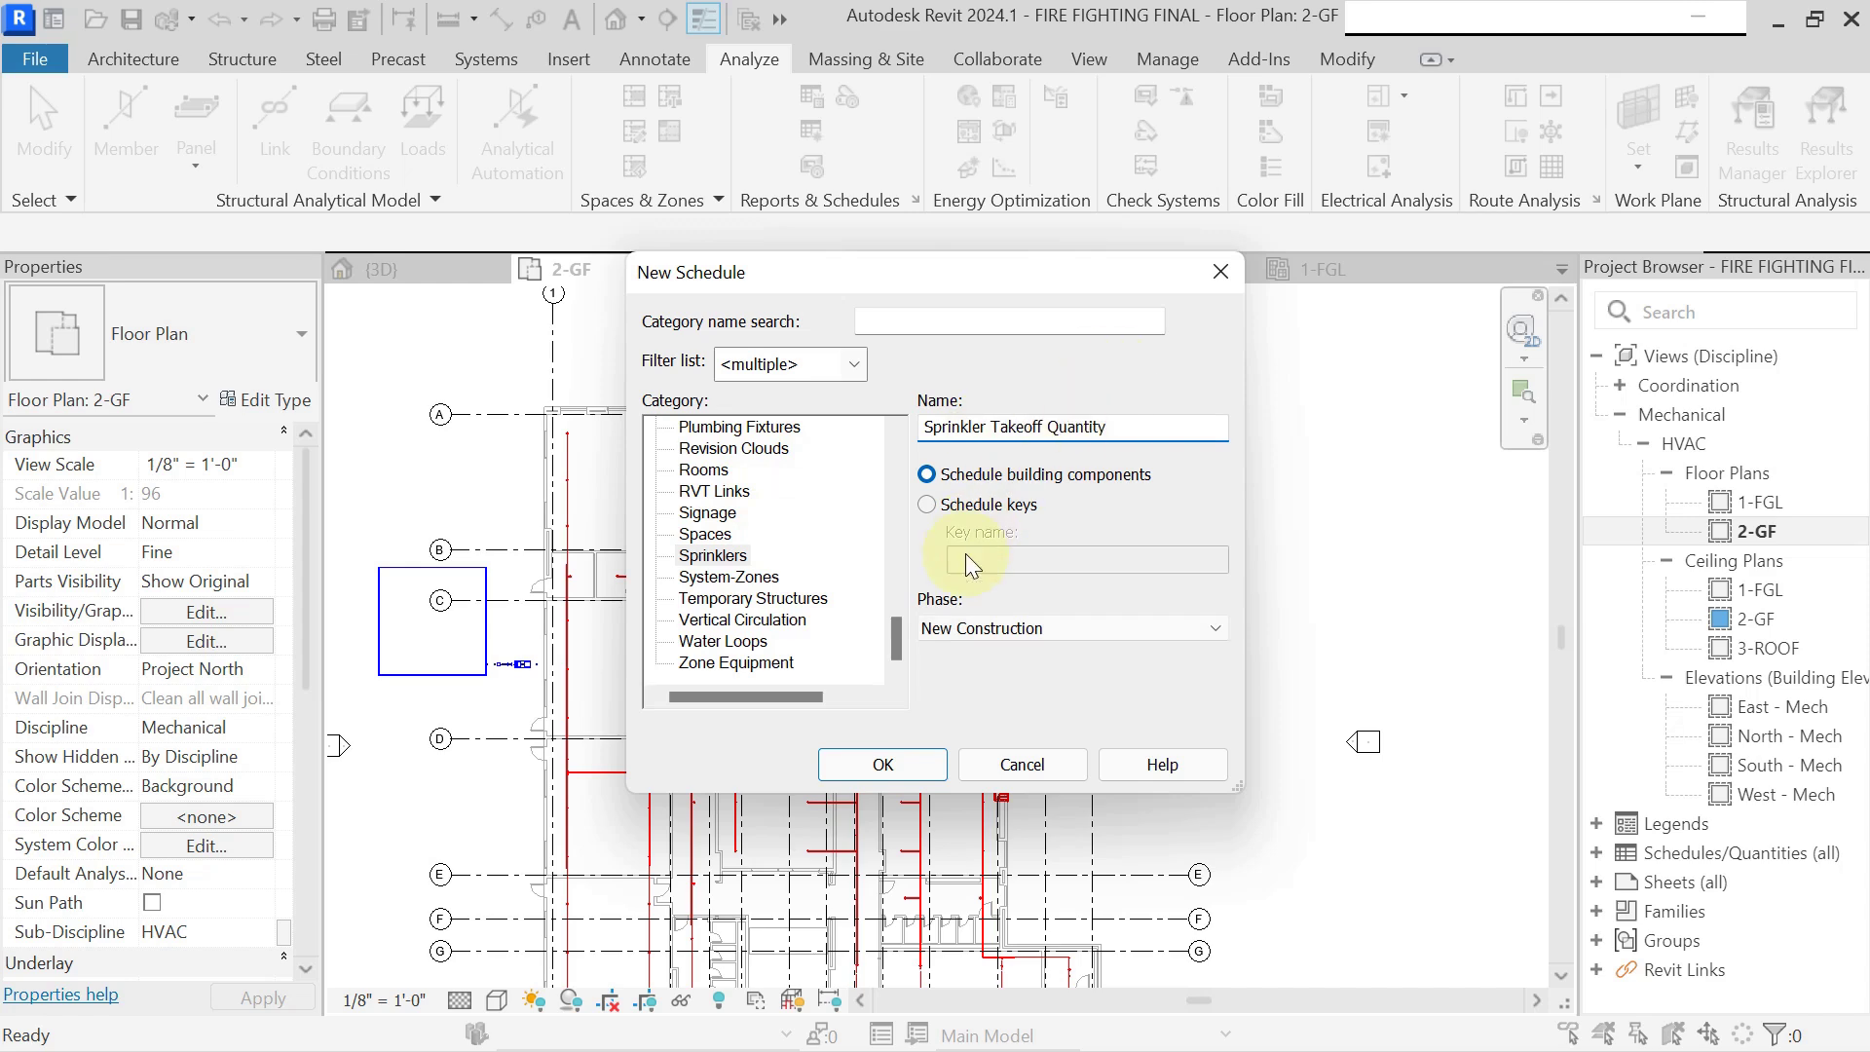
left_click(882, 765)
Add the Family field as the first scheduled field of the sprinkler schedule.
left_click(683, 410)
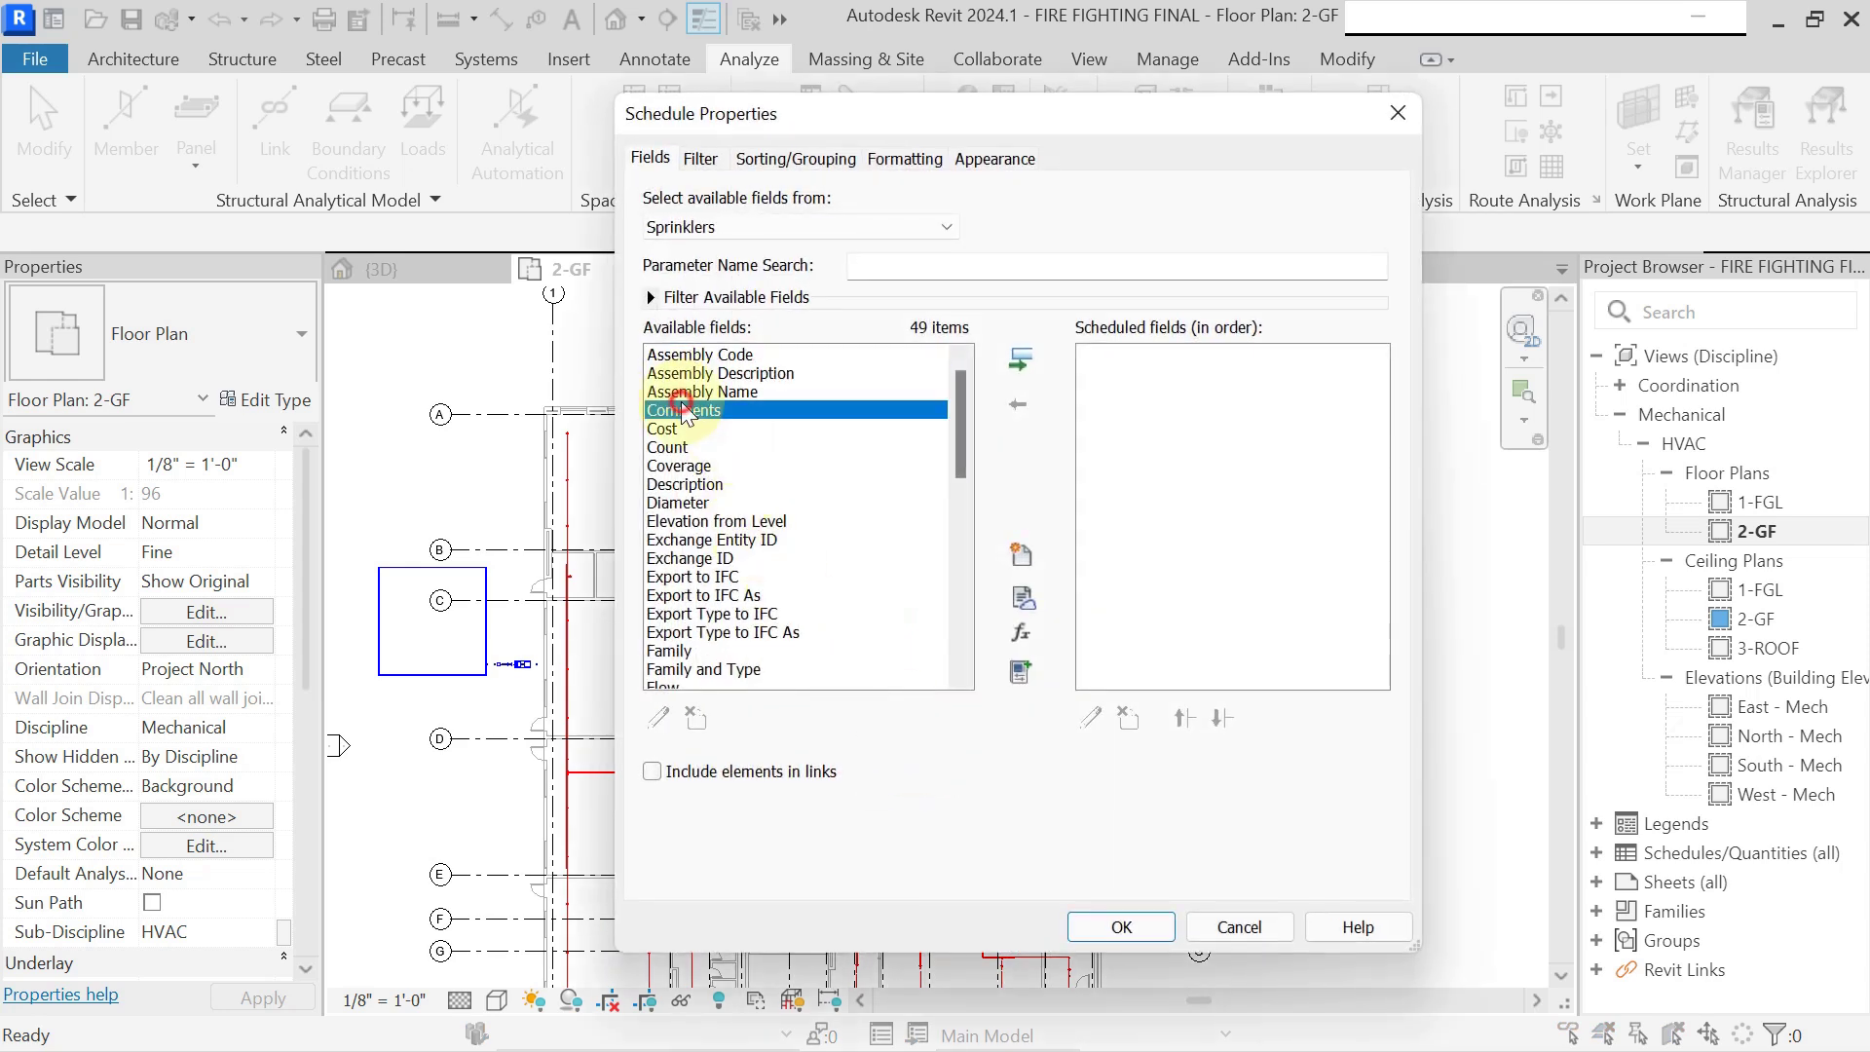
scroll(687, 414, "down", 7)
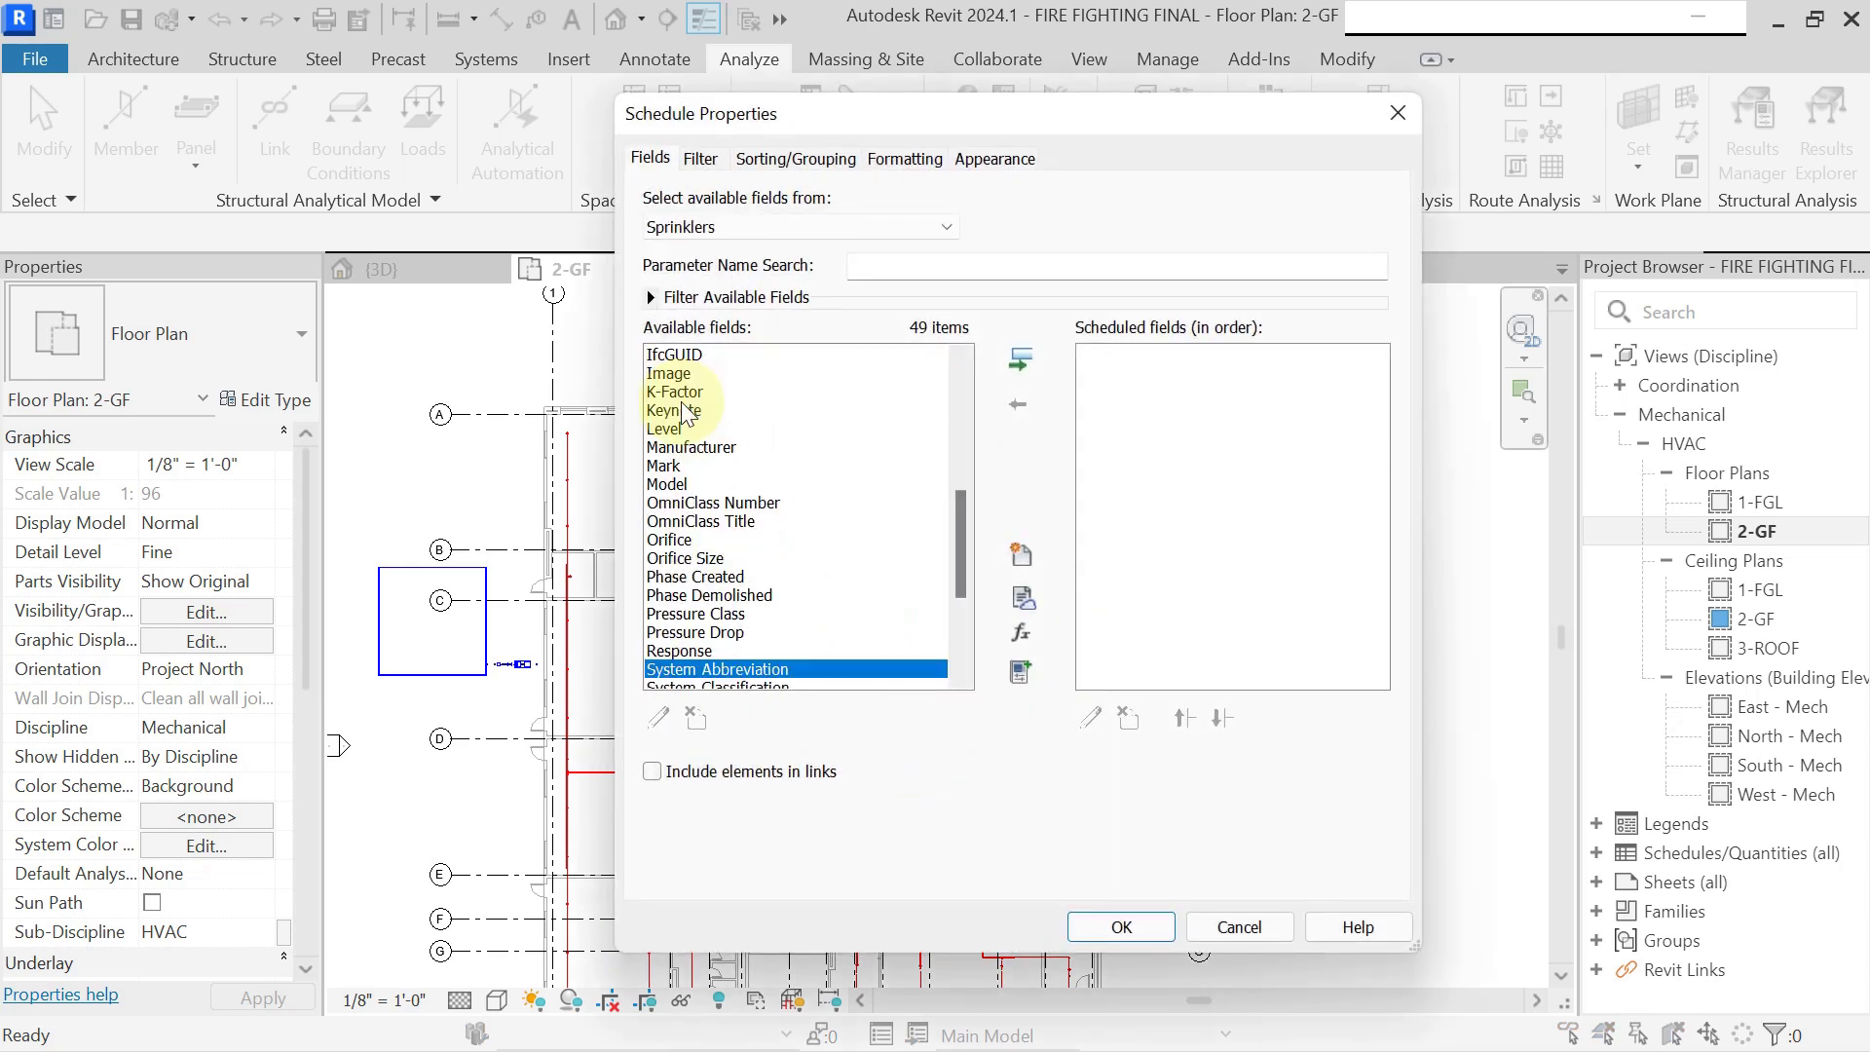
left_click(713, 558)
key("f")
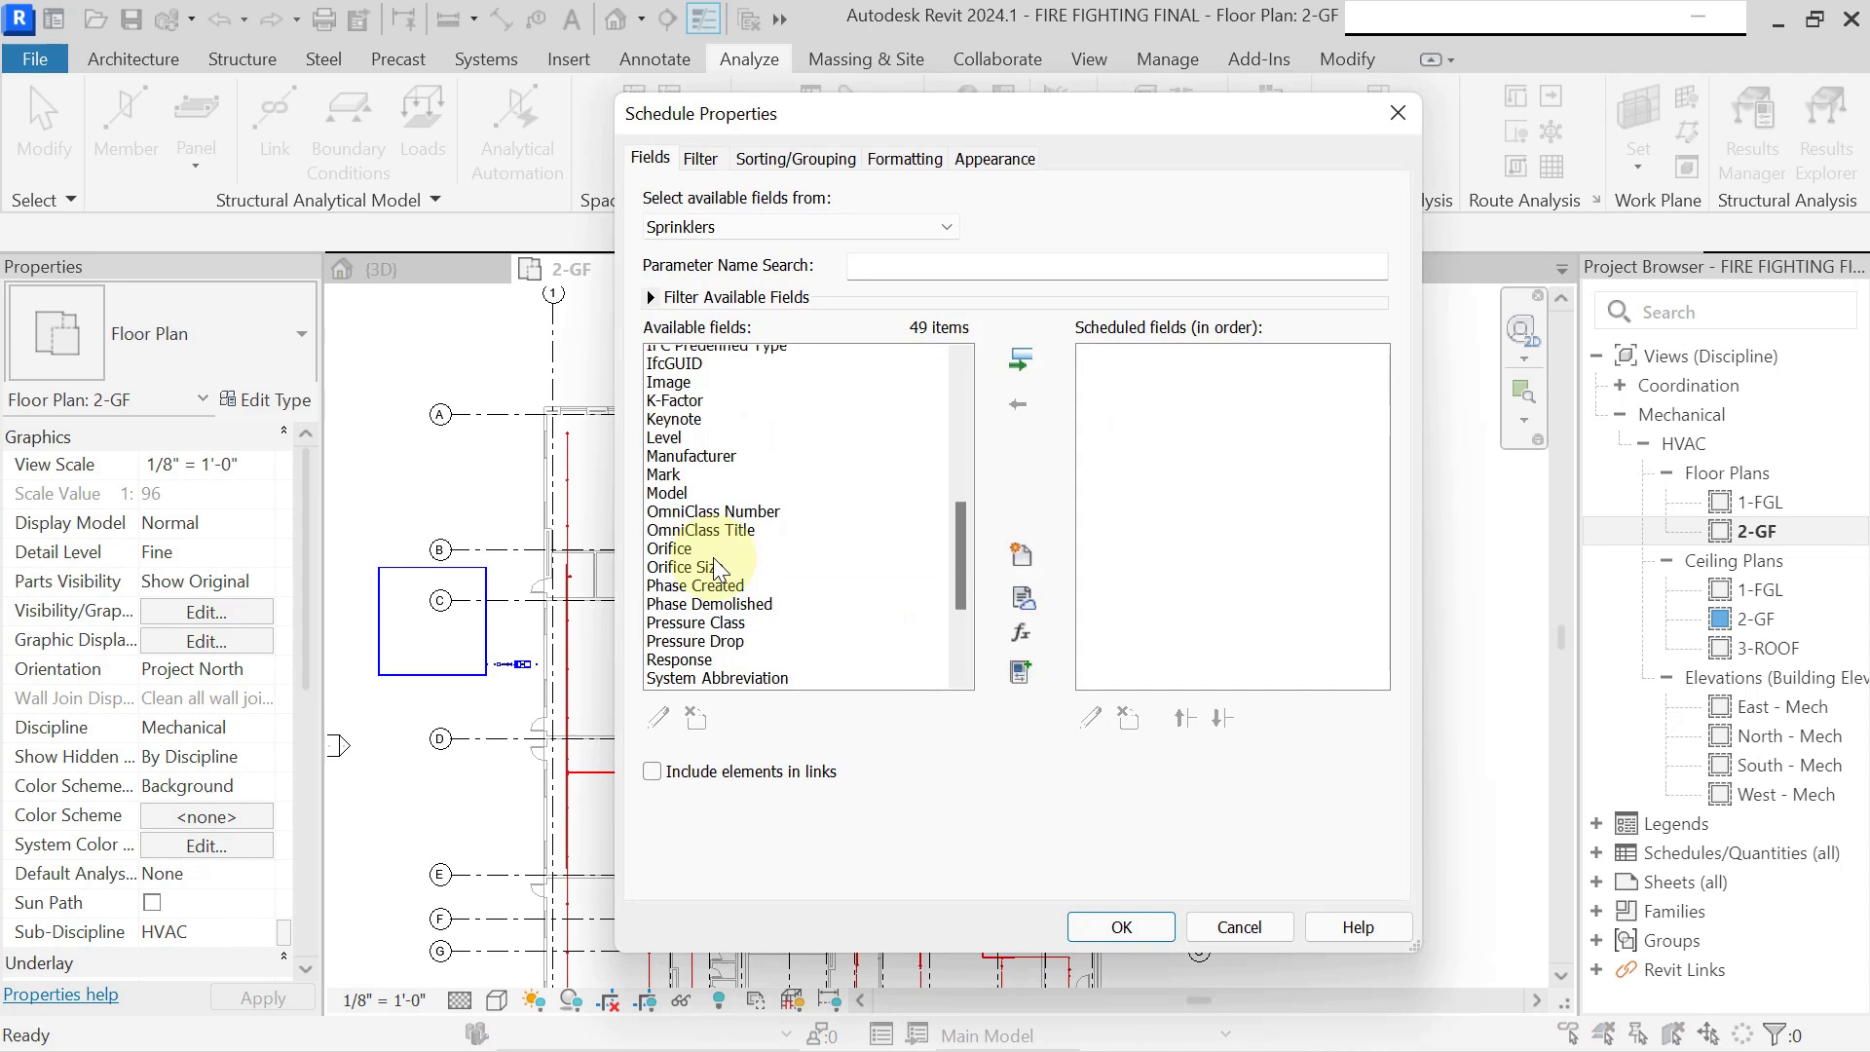
left_click(1017, 362)
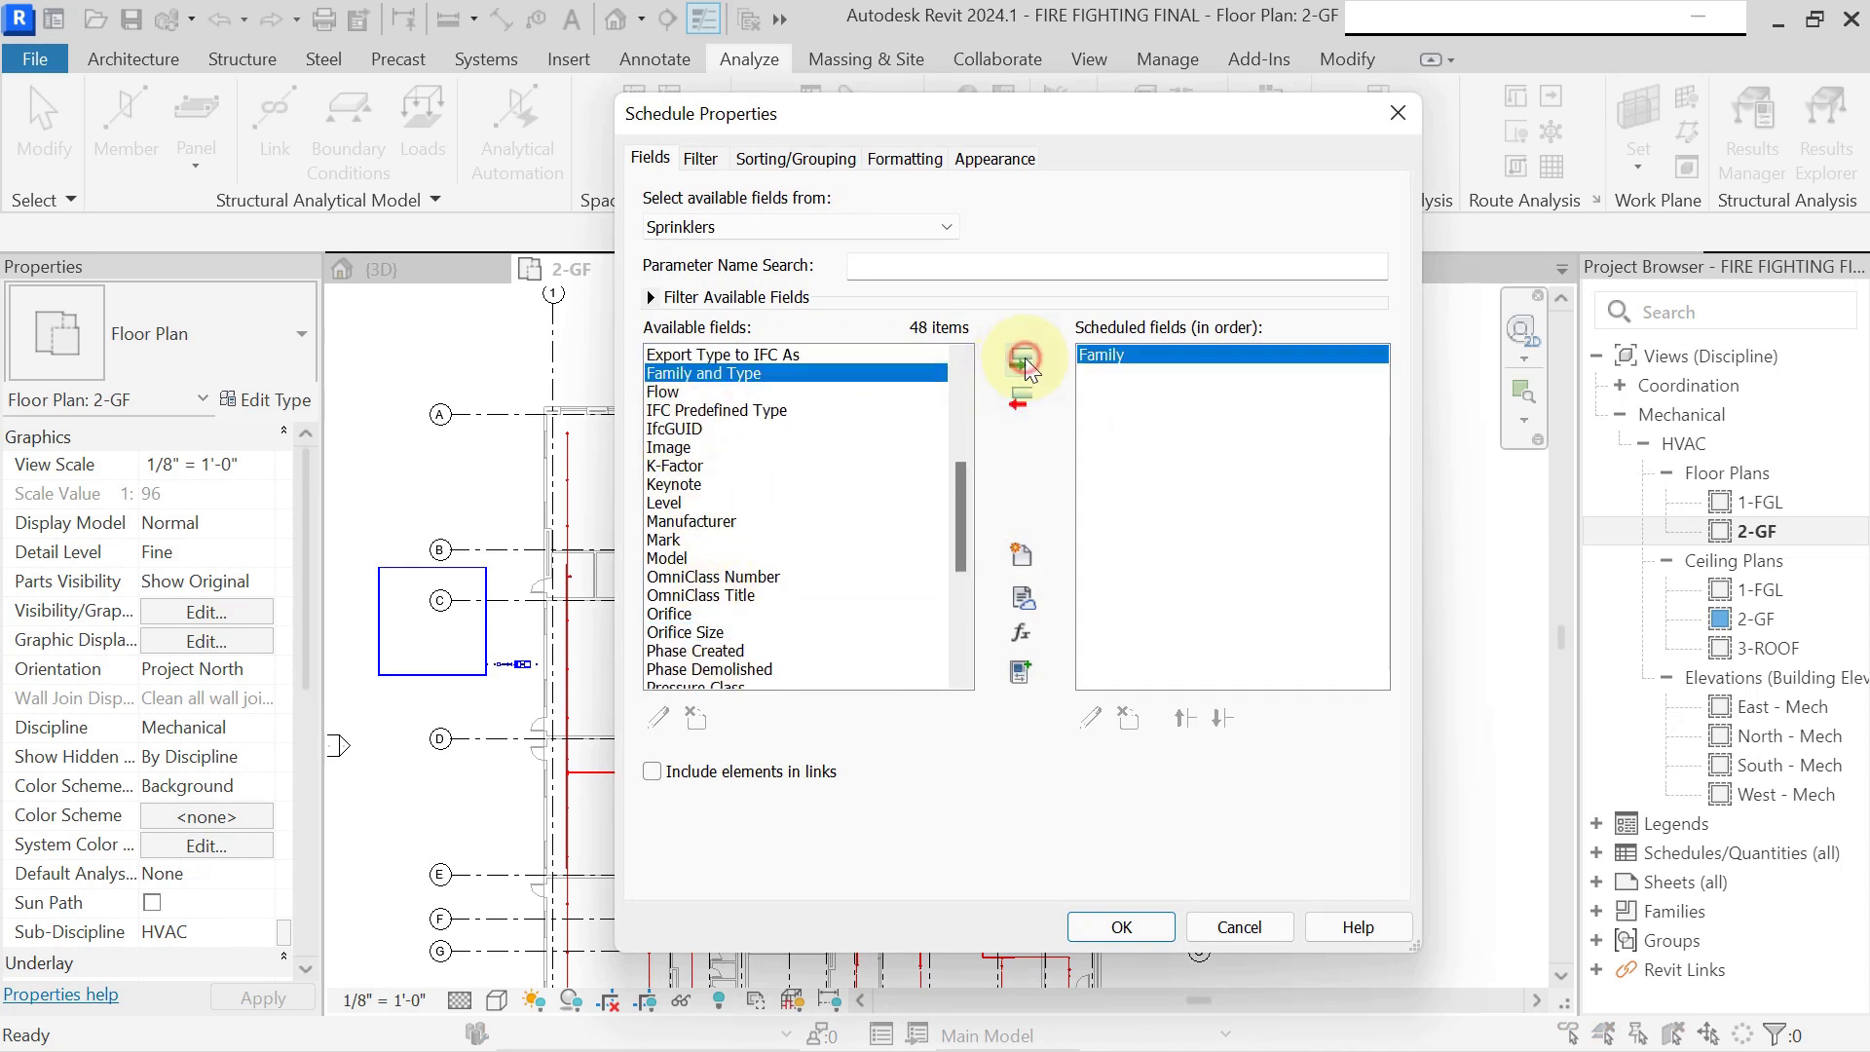
Look through the remaining available sprinkler fields, from K-Factor down to the System fields.
left_click(678, 467)
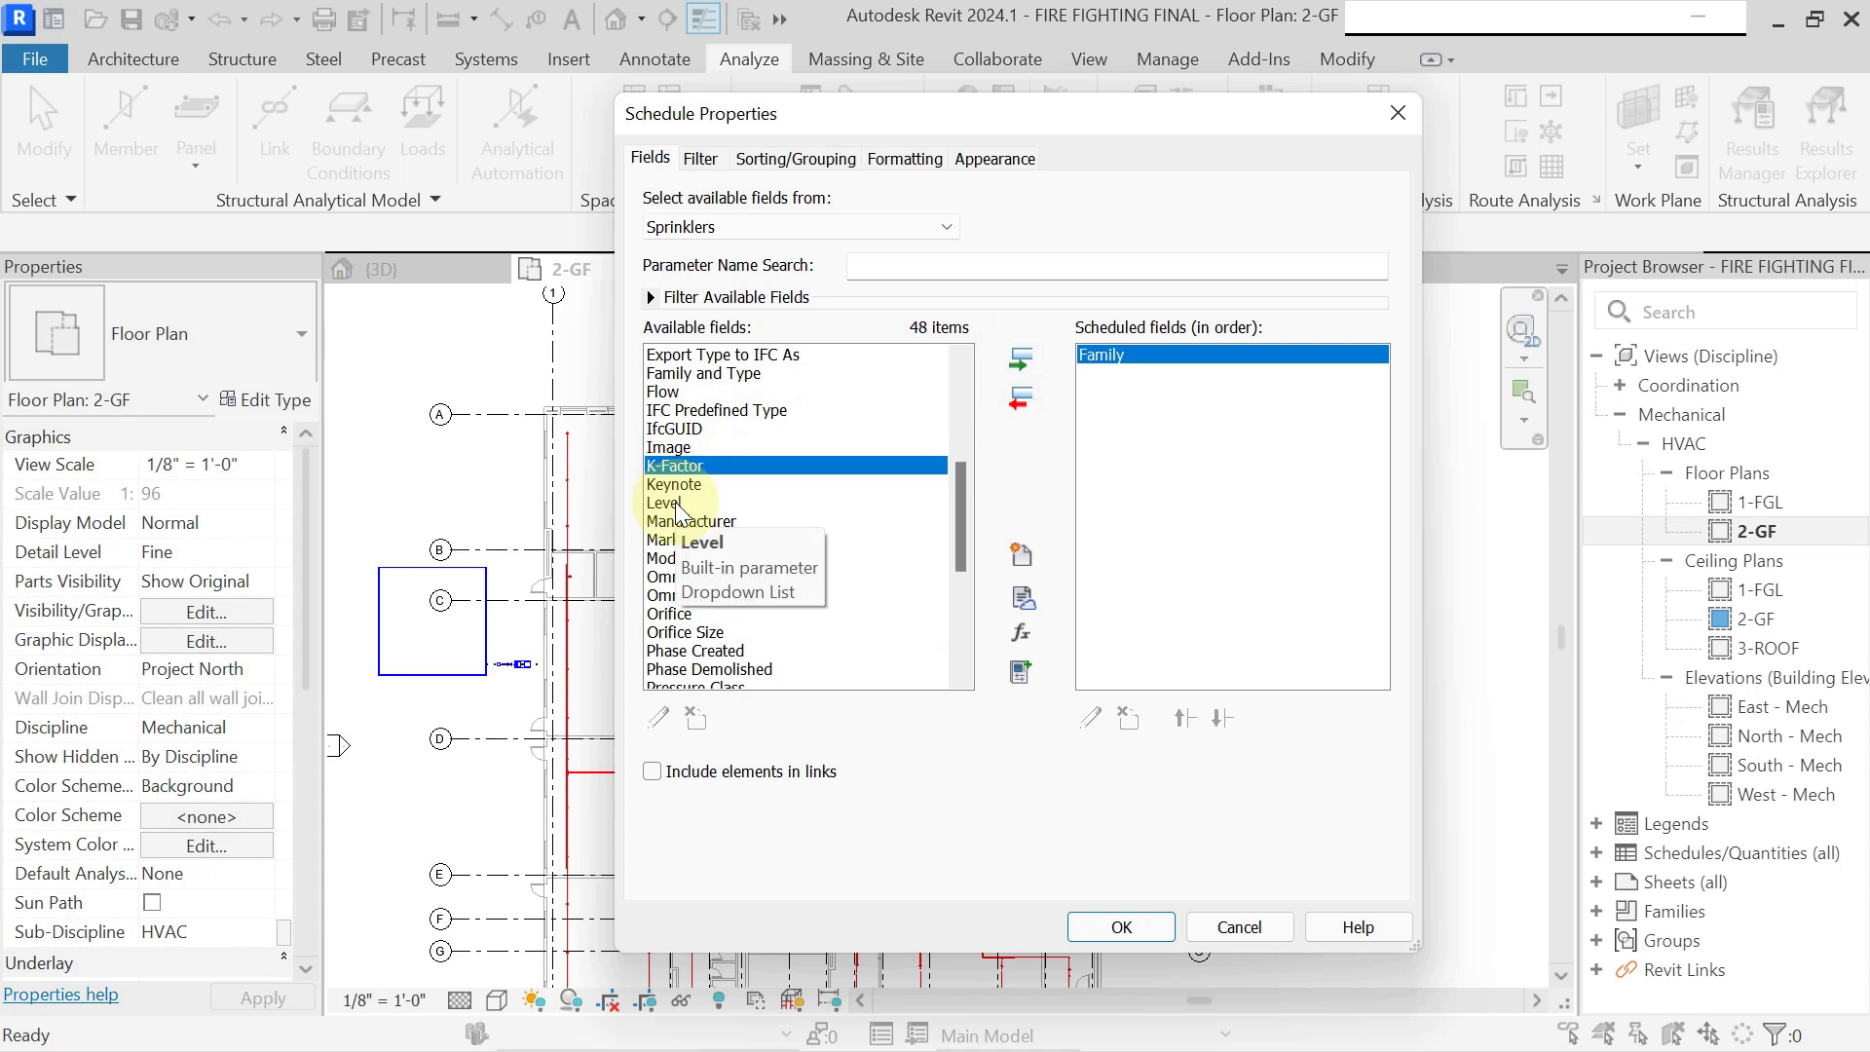
key("s")
scroll(685, 518, "down", 2)
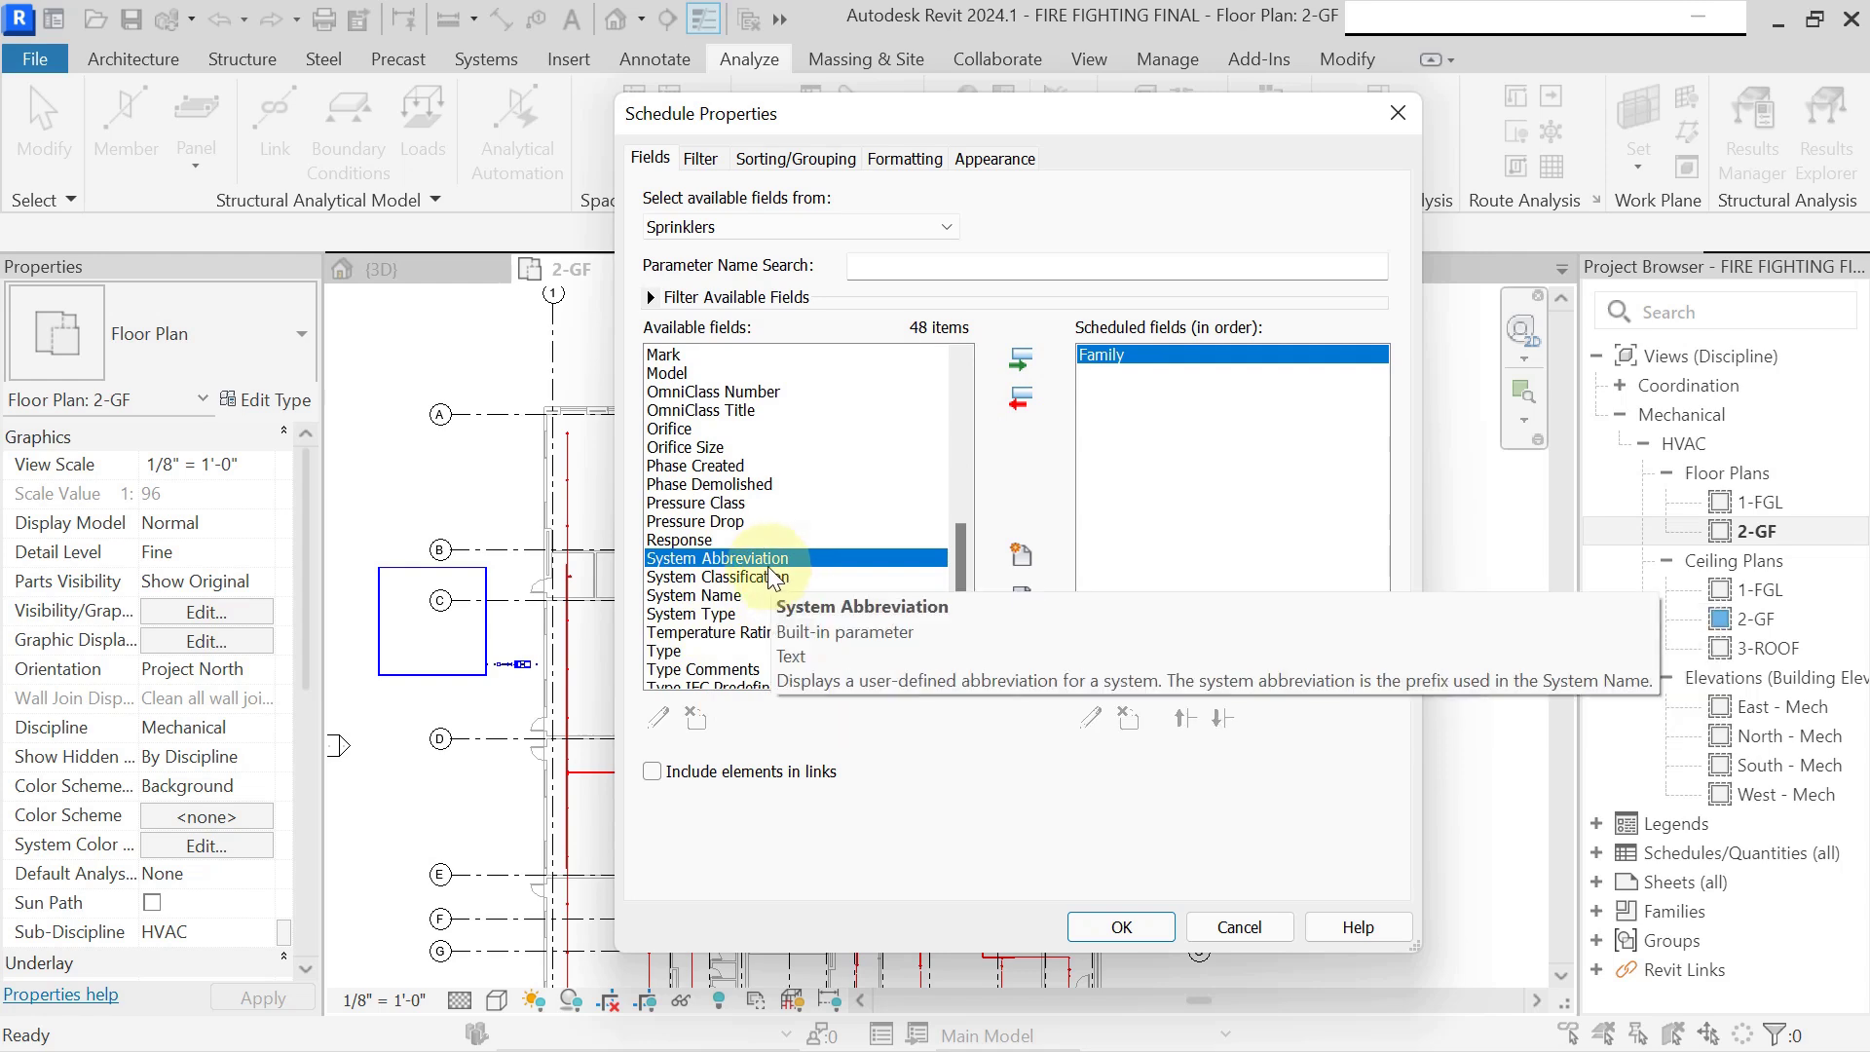
scroll(740, 599, "down", 1)
scroll(759, 506, "up", 3)
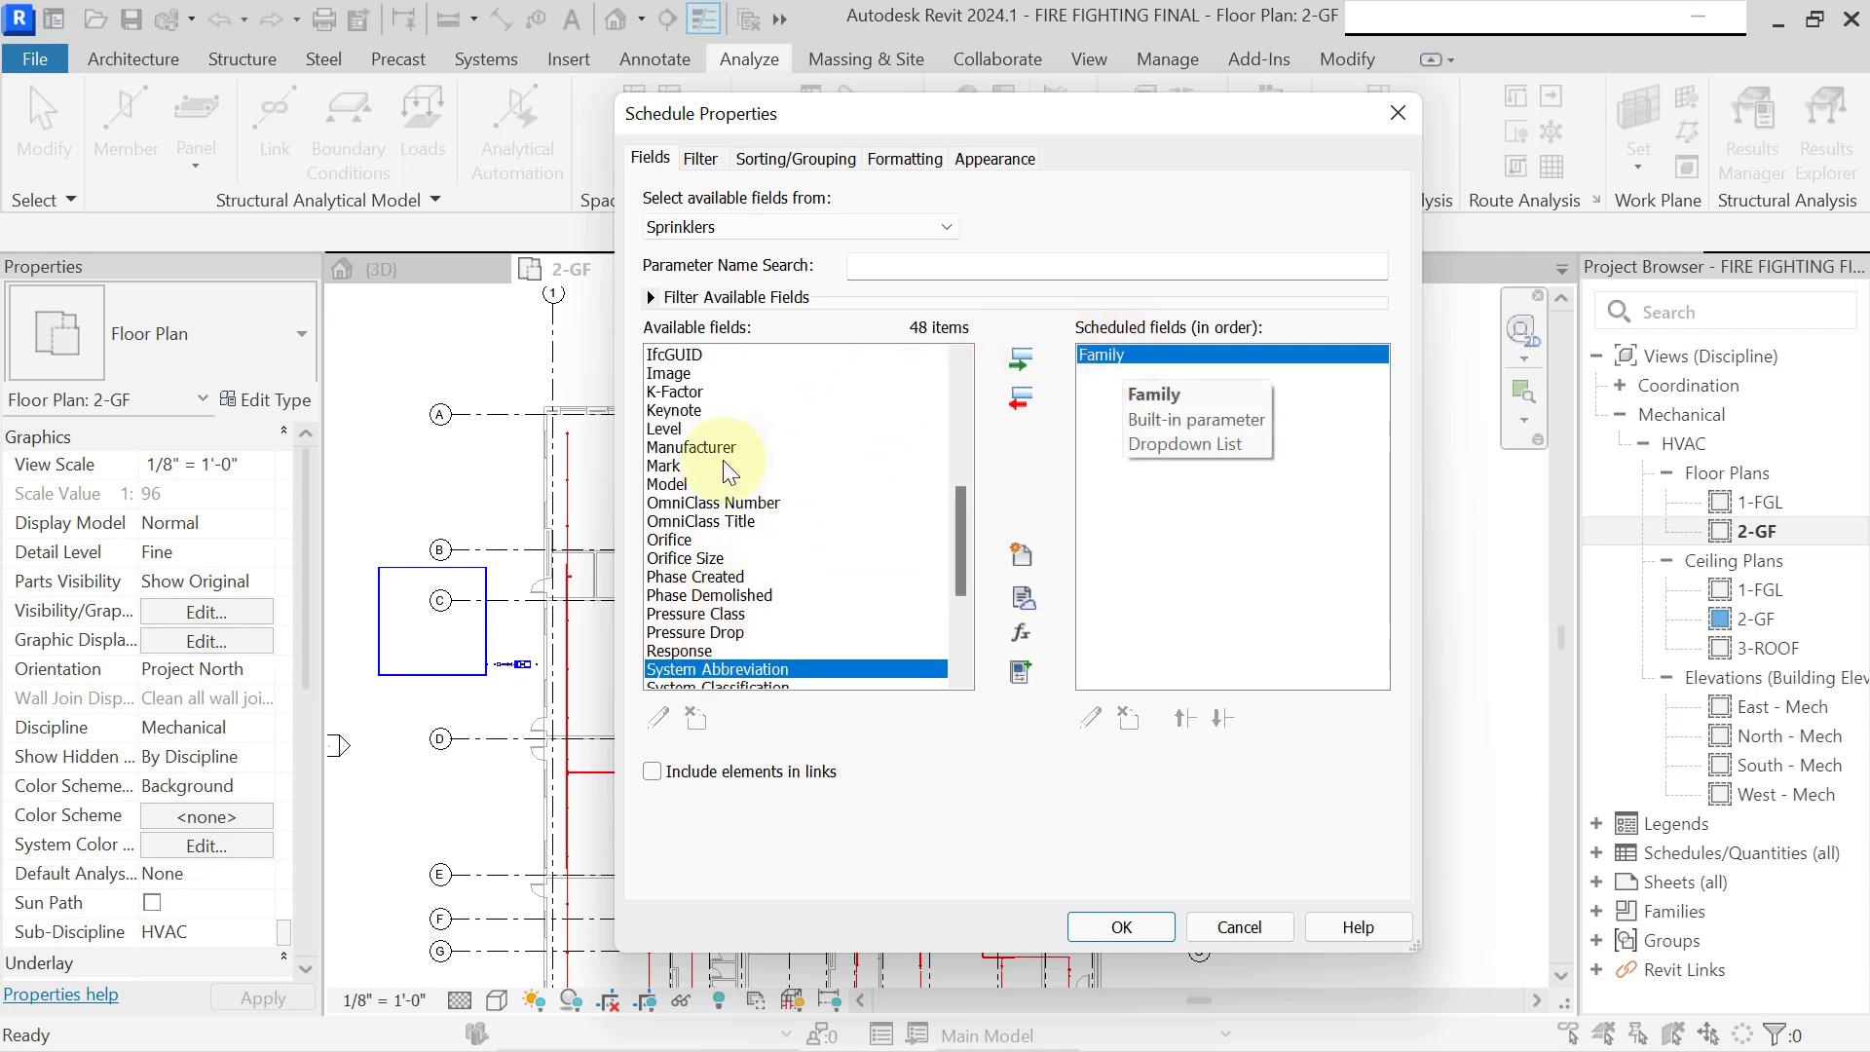
left_click(668, 524)
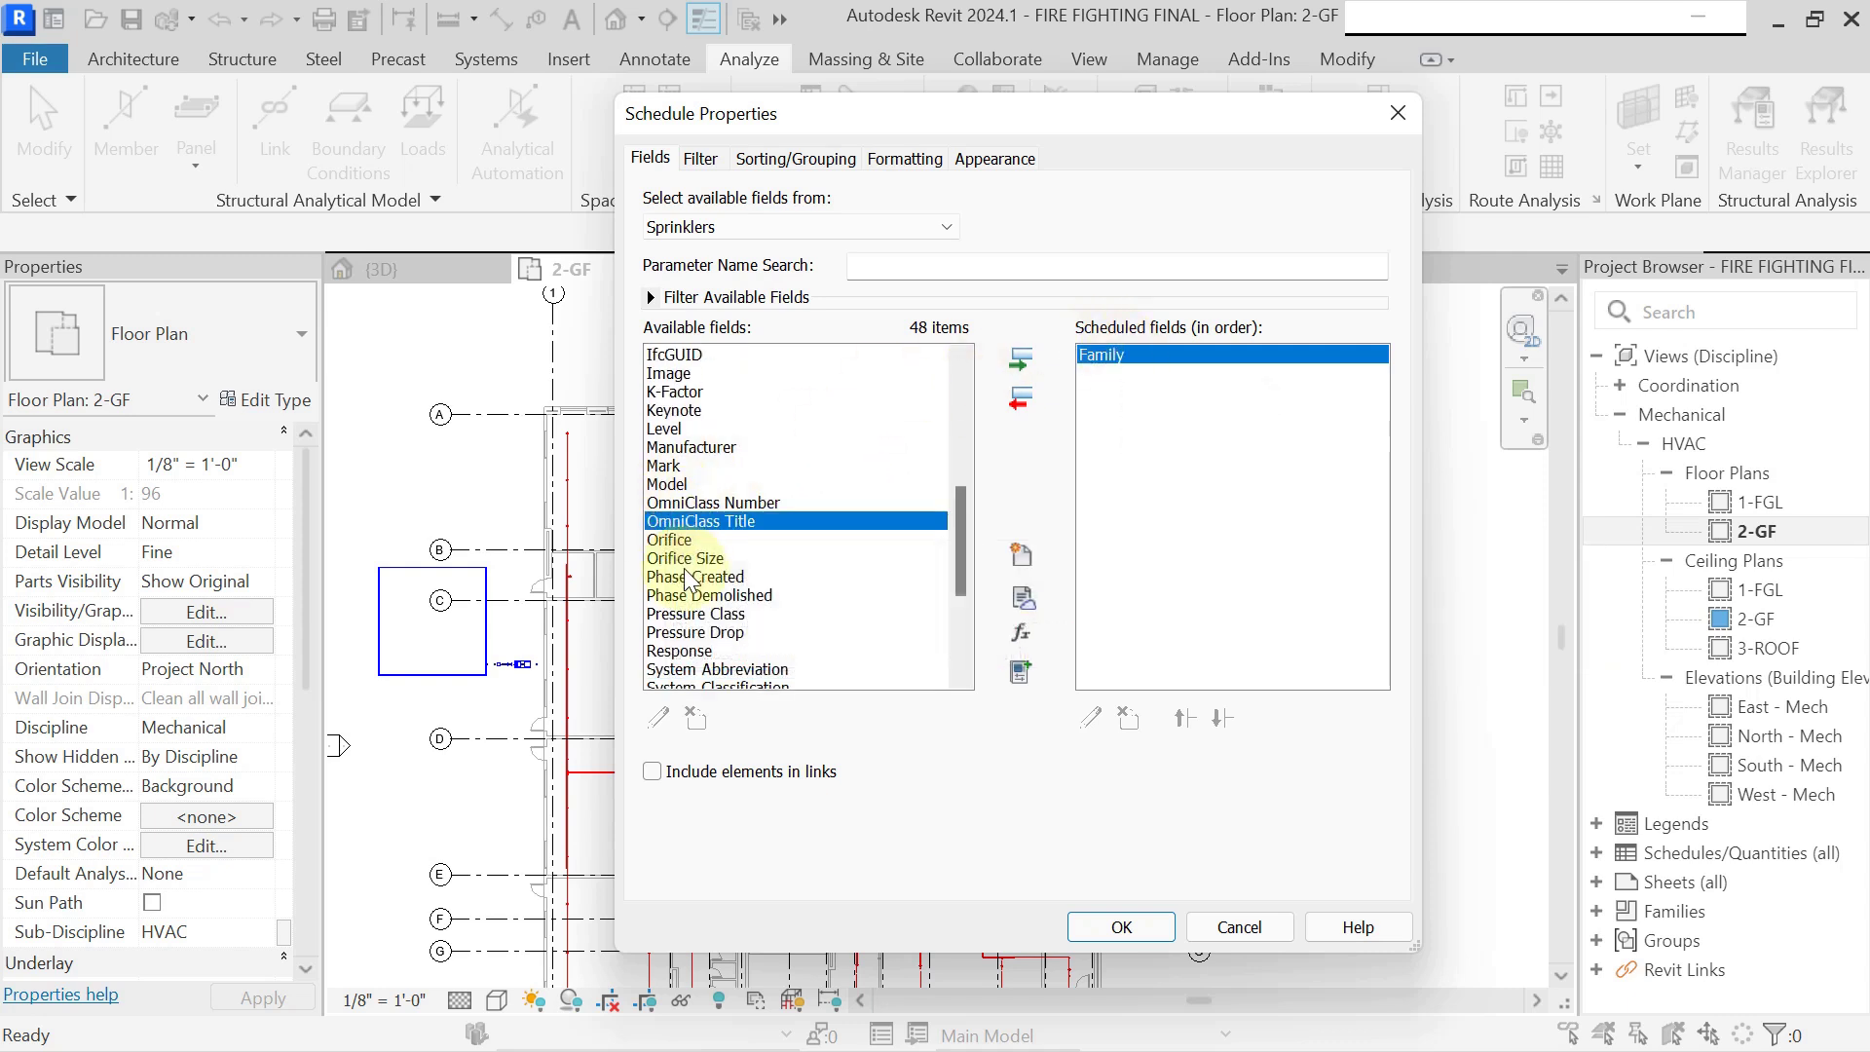
left_click(689, 576)
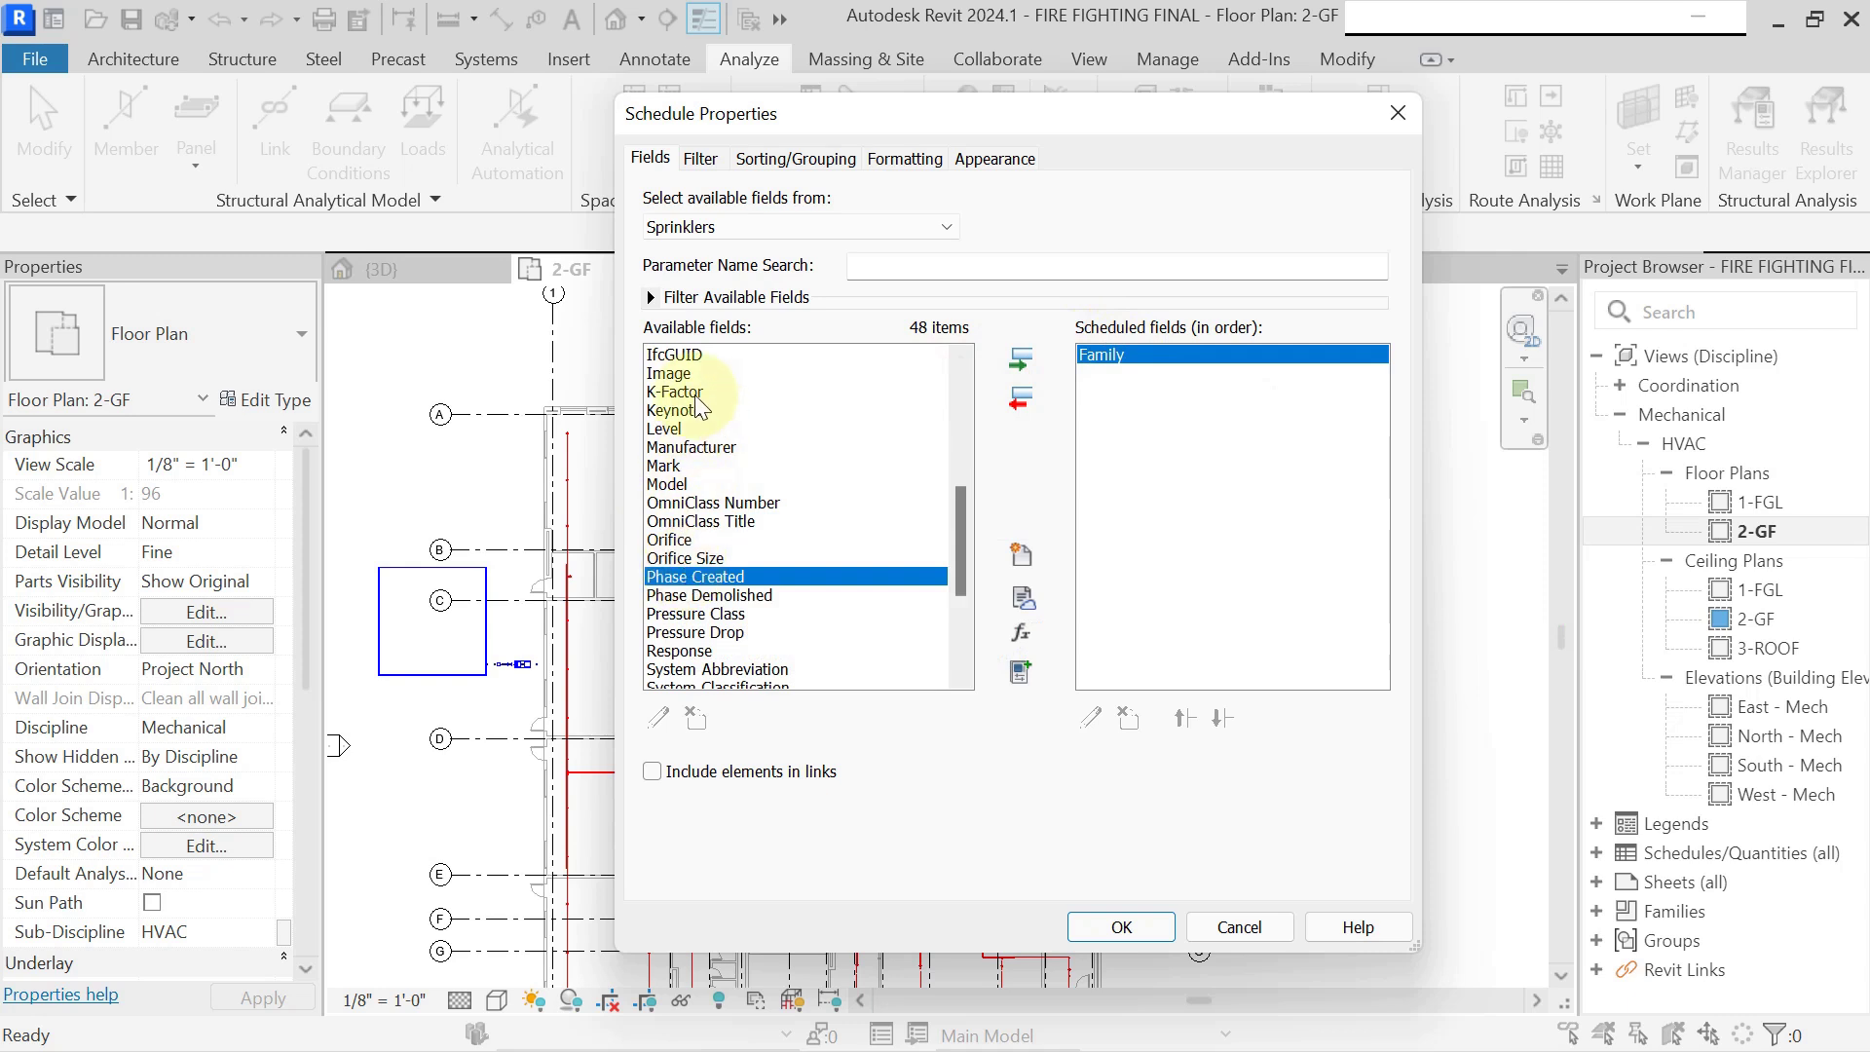
left_click(672, 503)
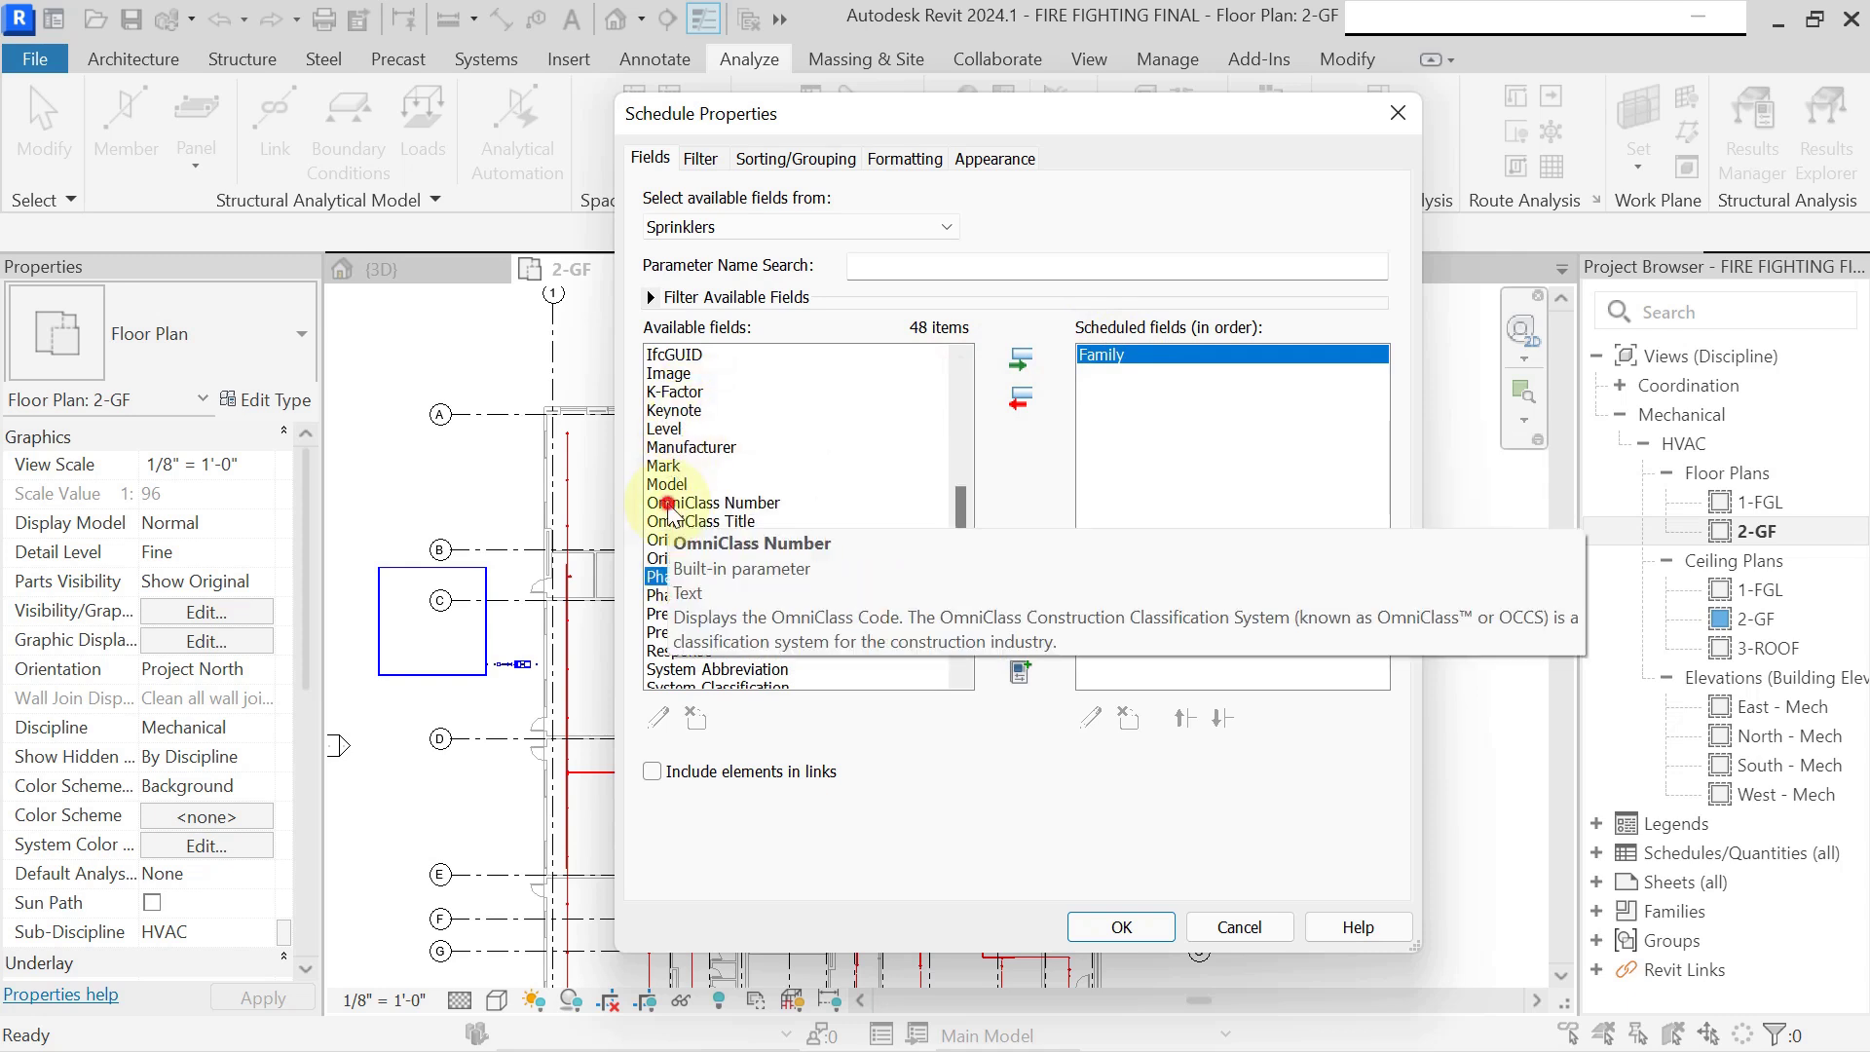
Add the Count and Cost fields after Family and generate the sprinkler schedule.
scroll(672, 511, "up", 5)
left_click(851, 392)
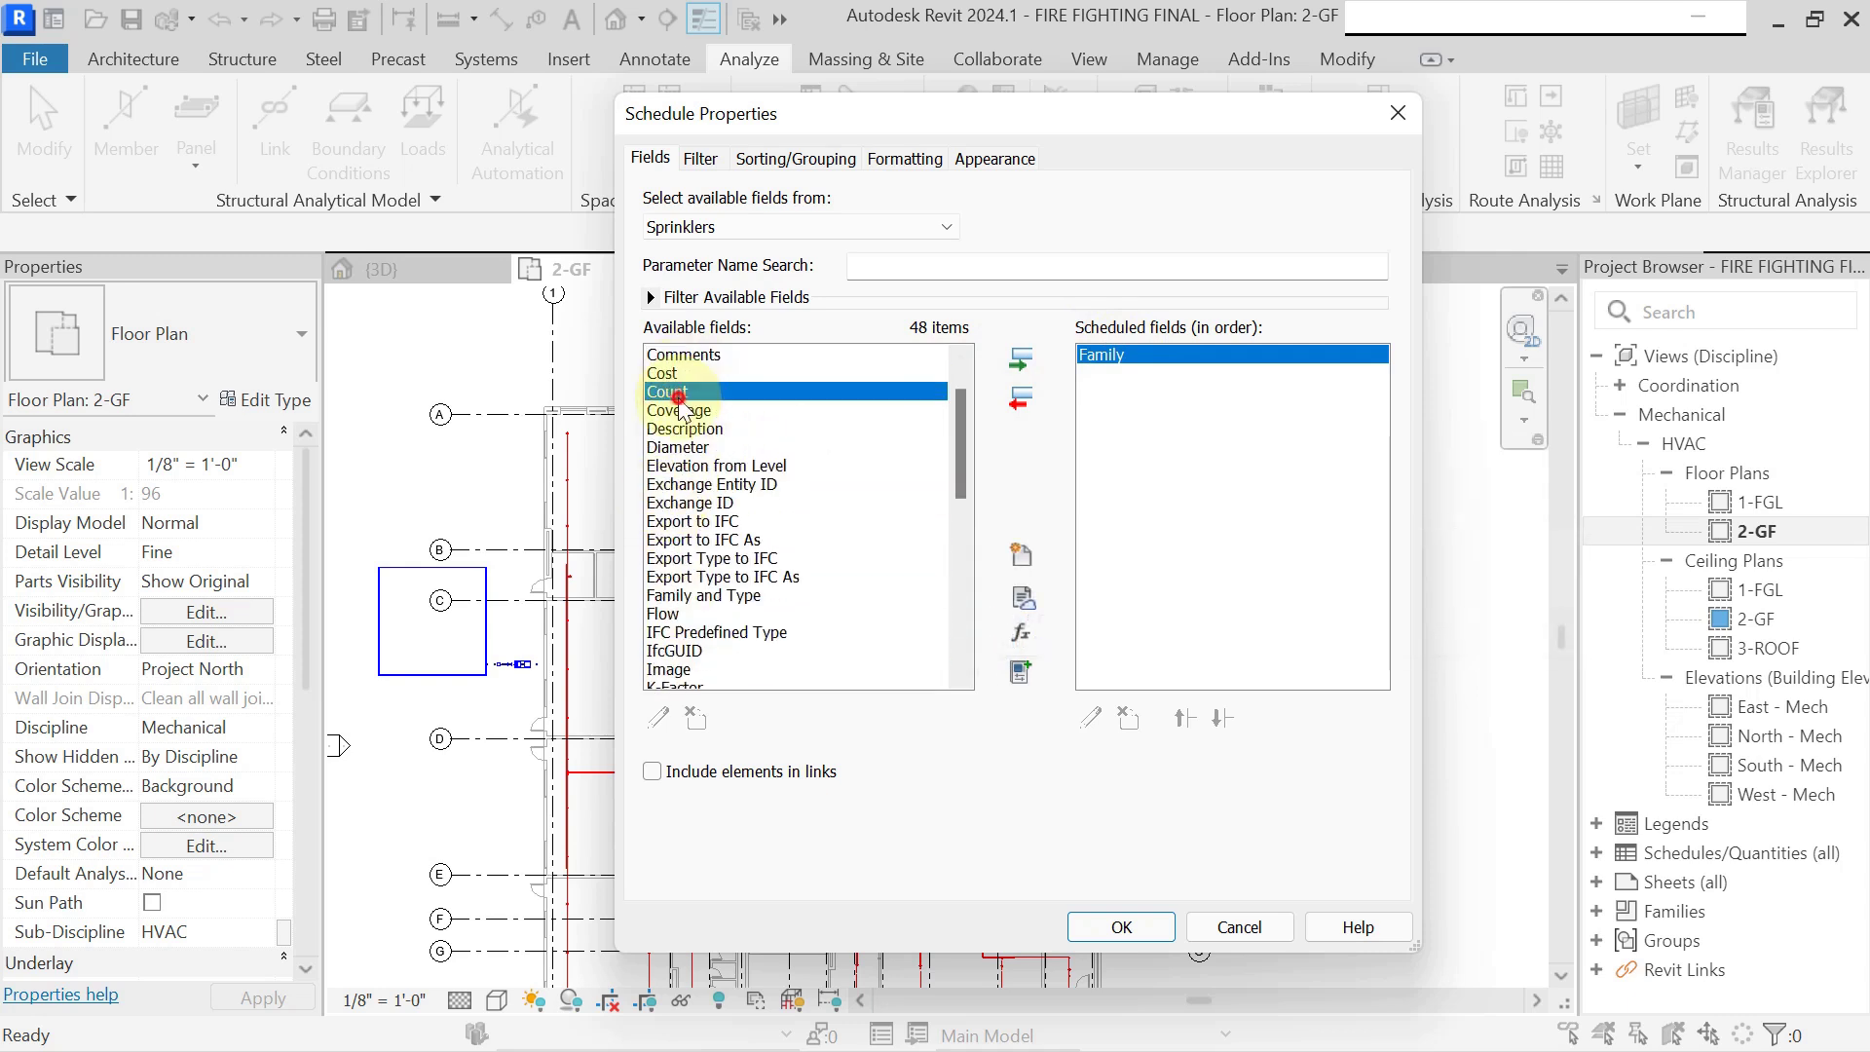
left_click(1020, 359)
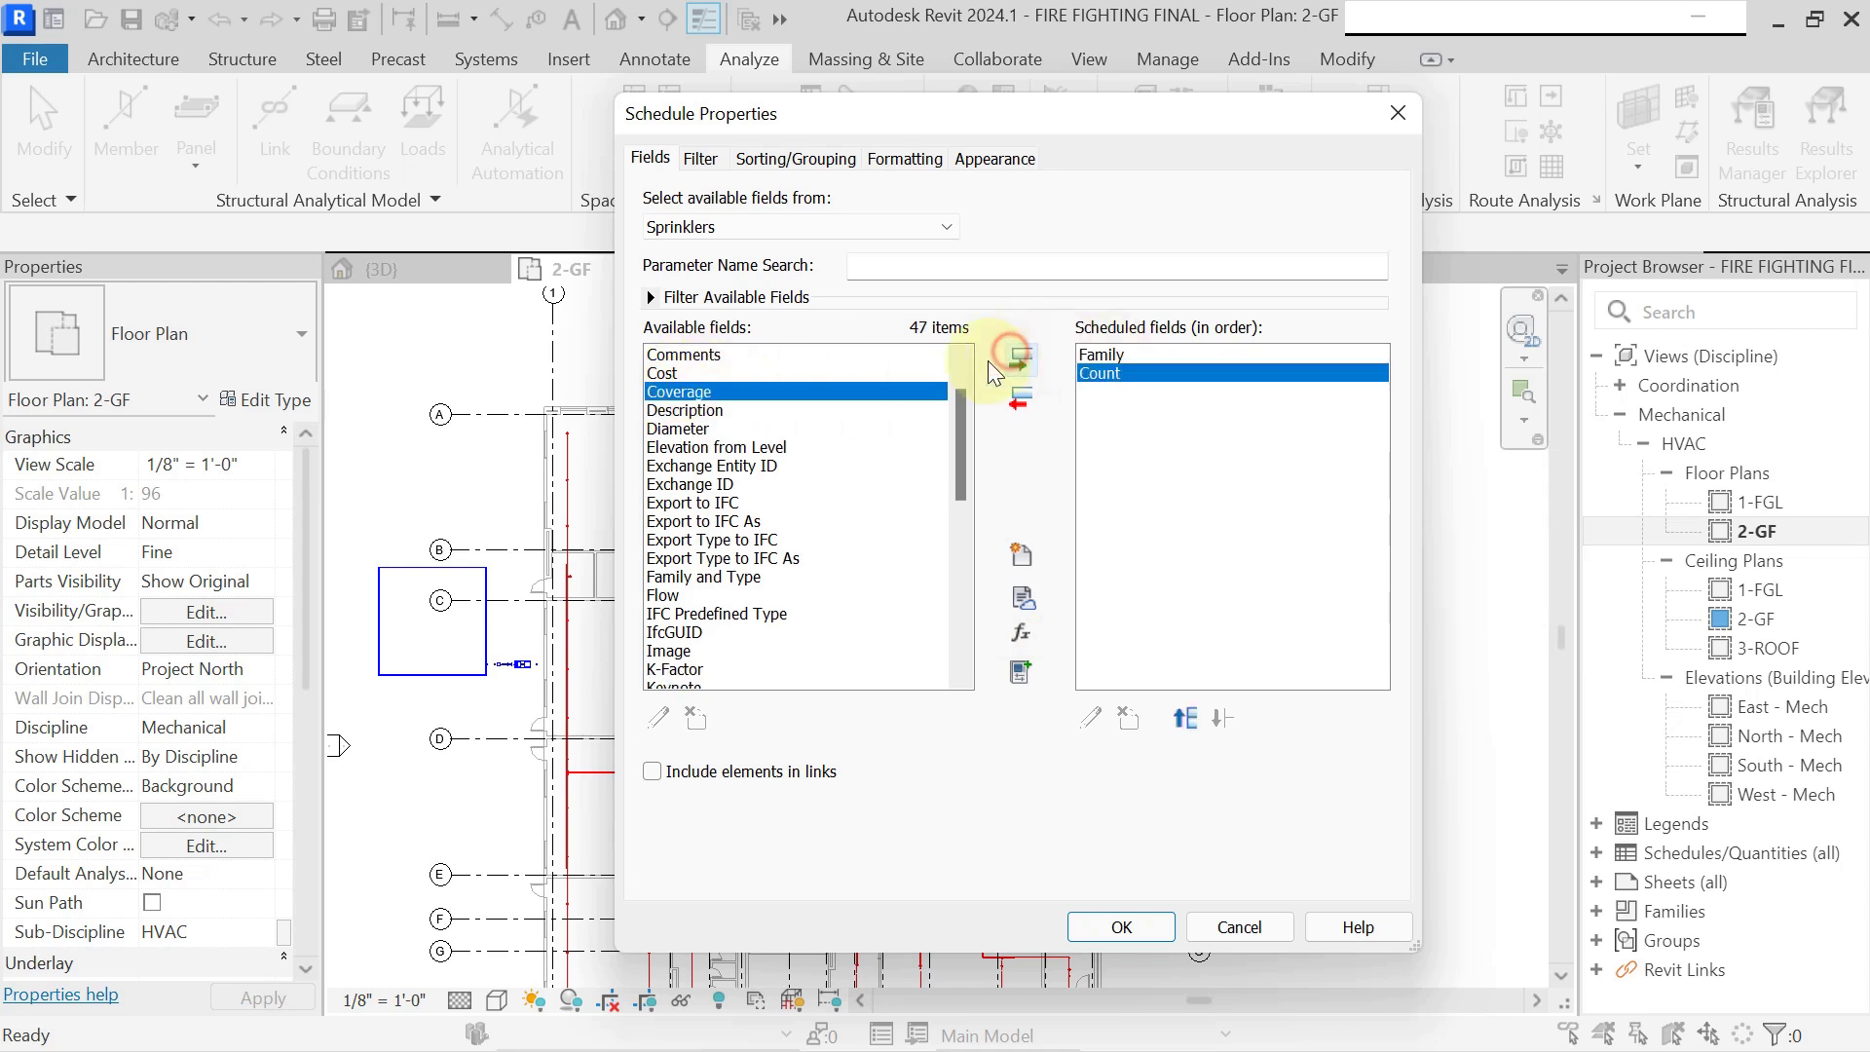
left_click(681, 373)
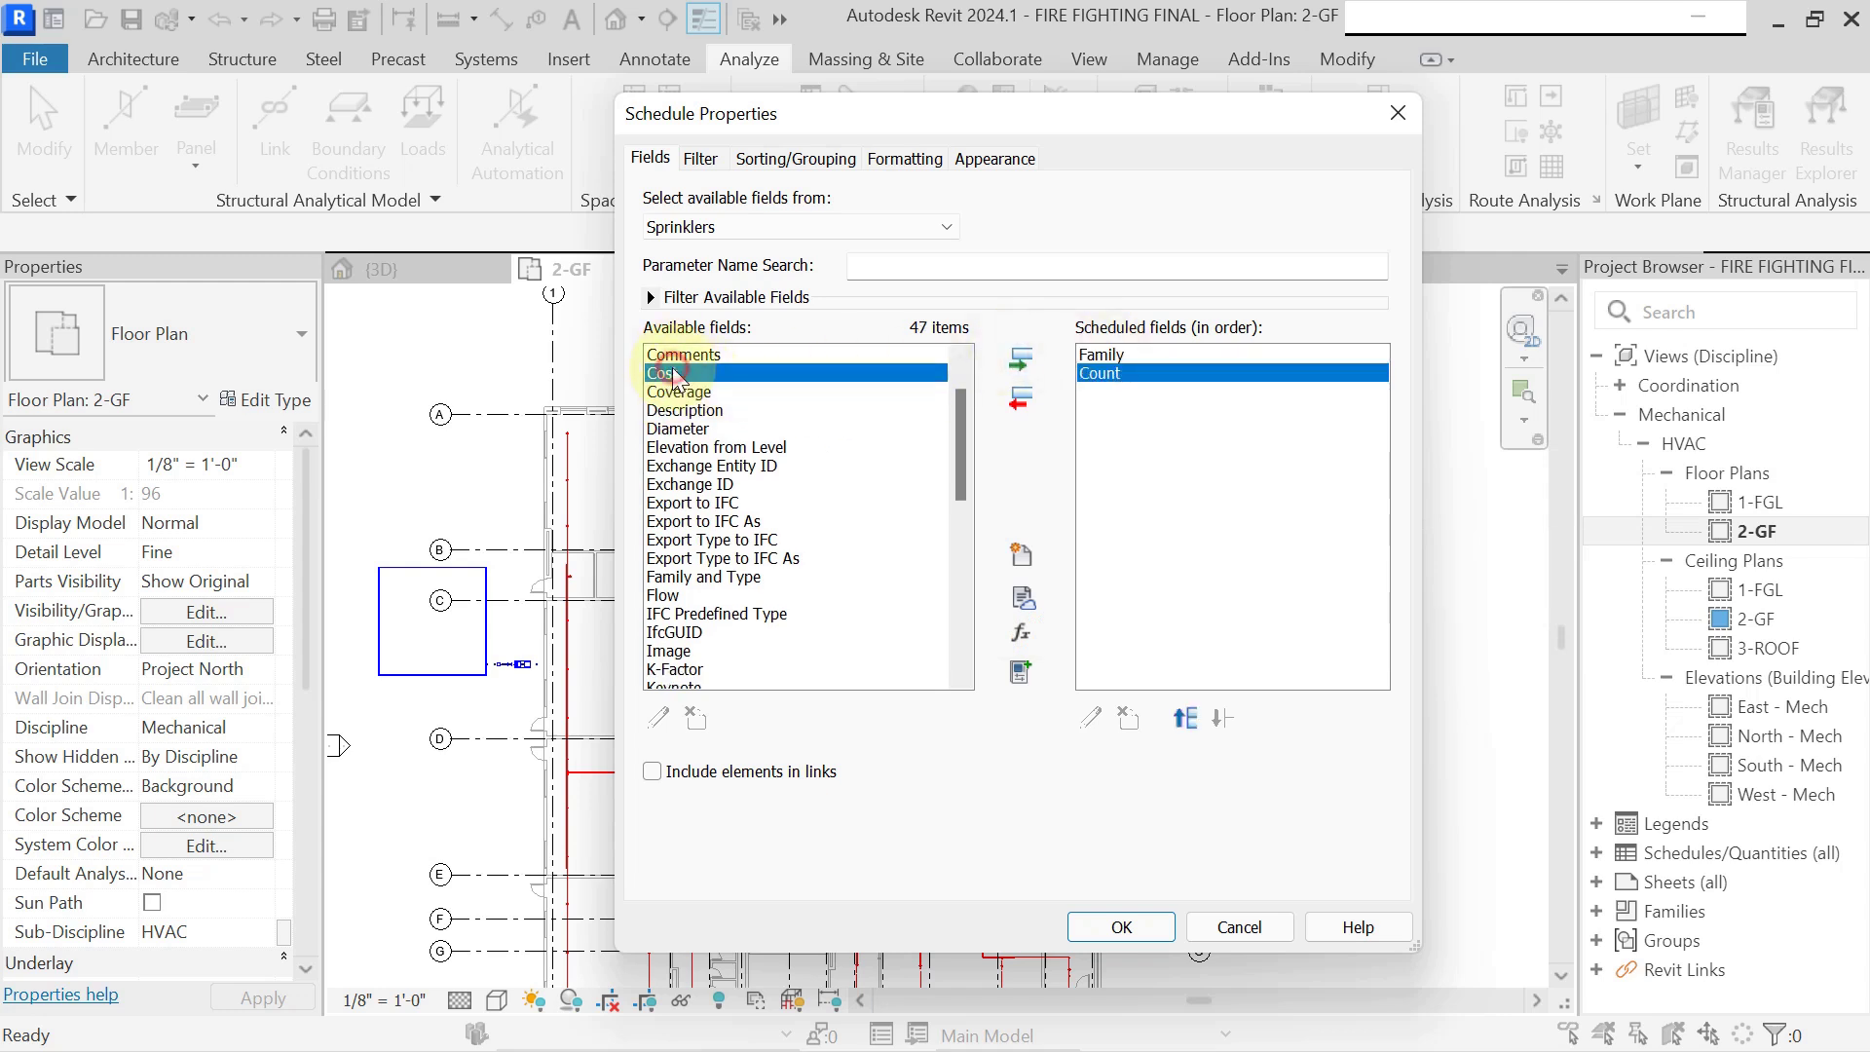
left_click(1020, 365)
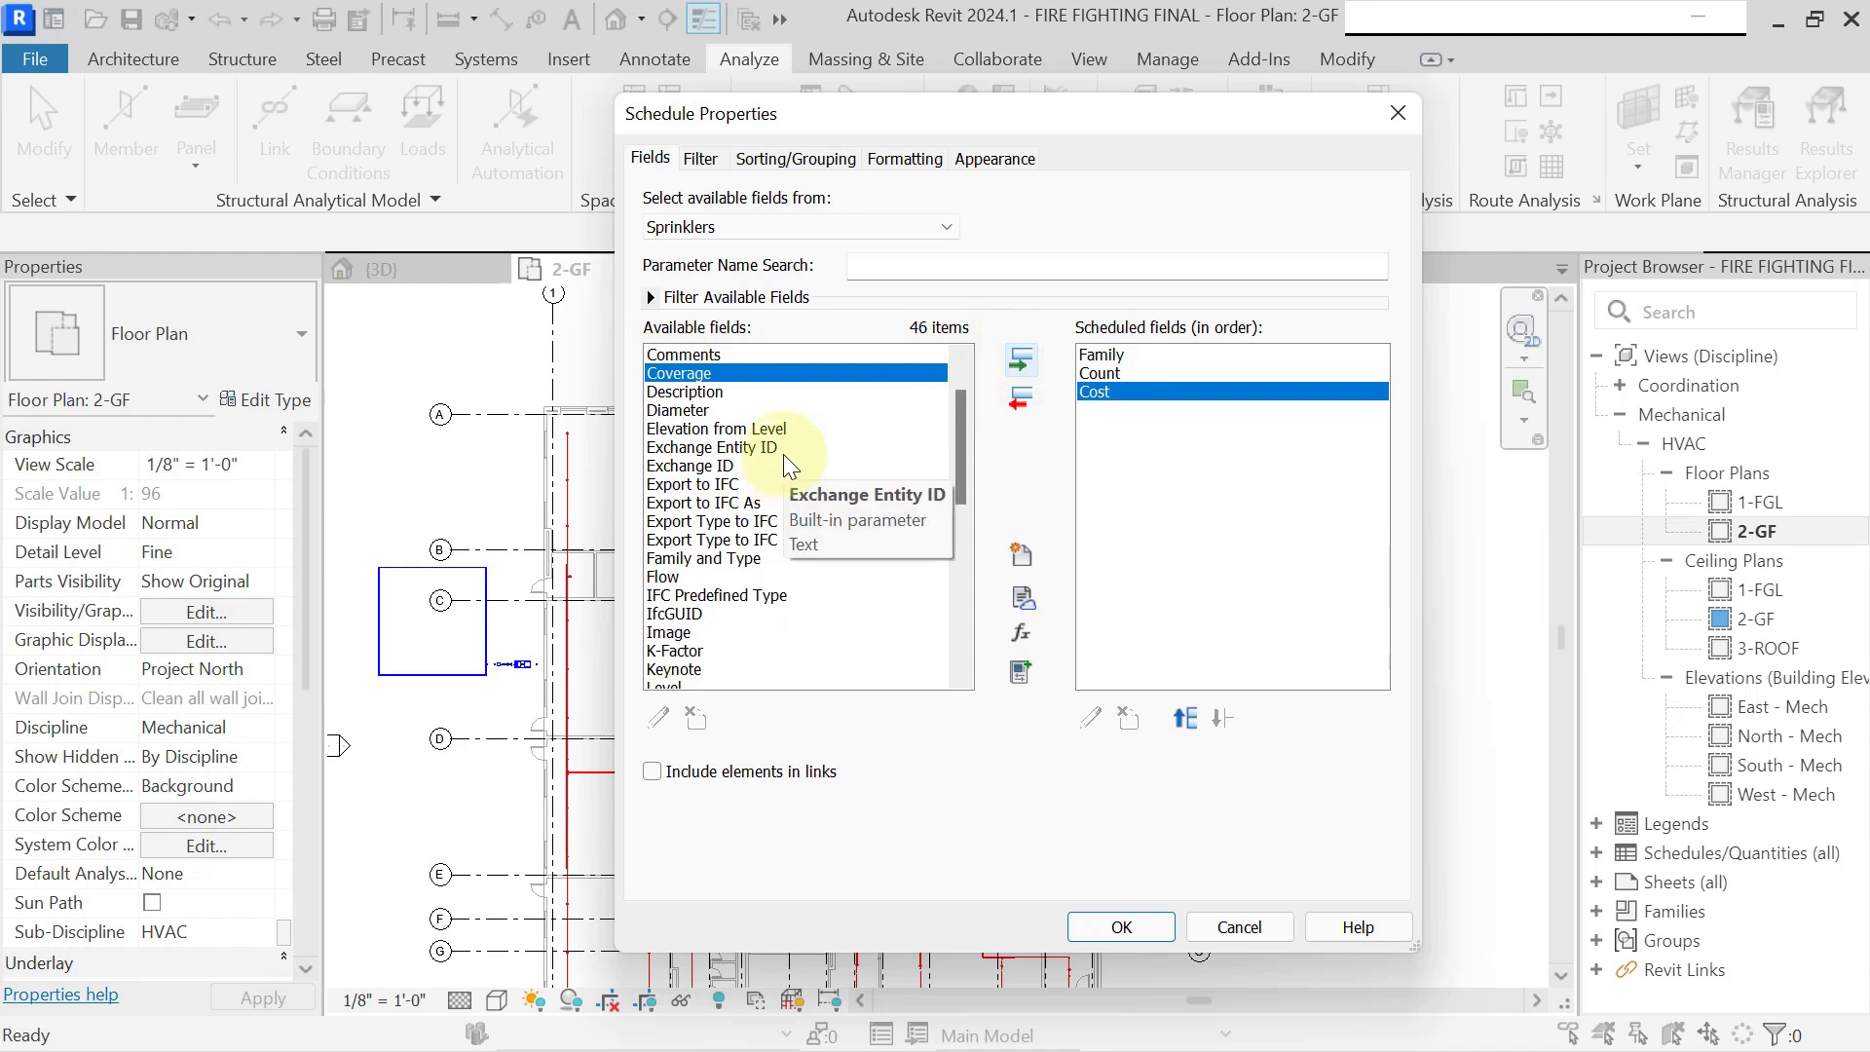
left_click(1154, 920)
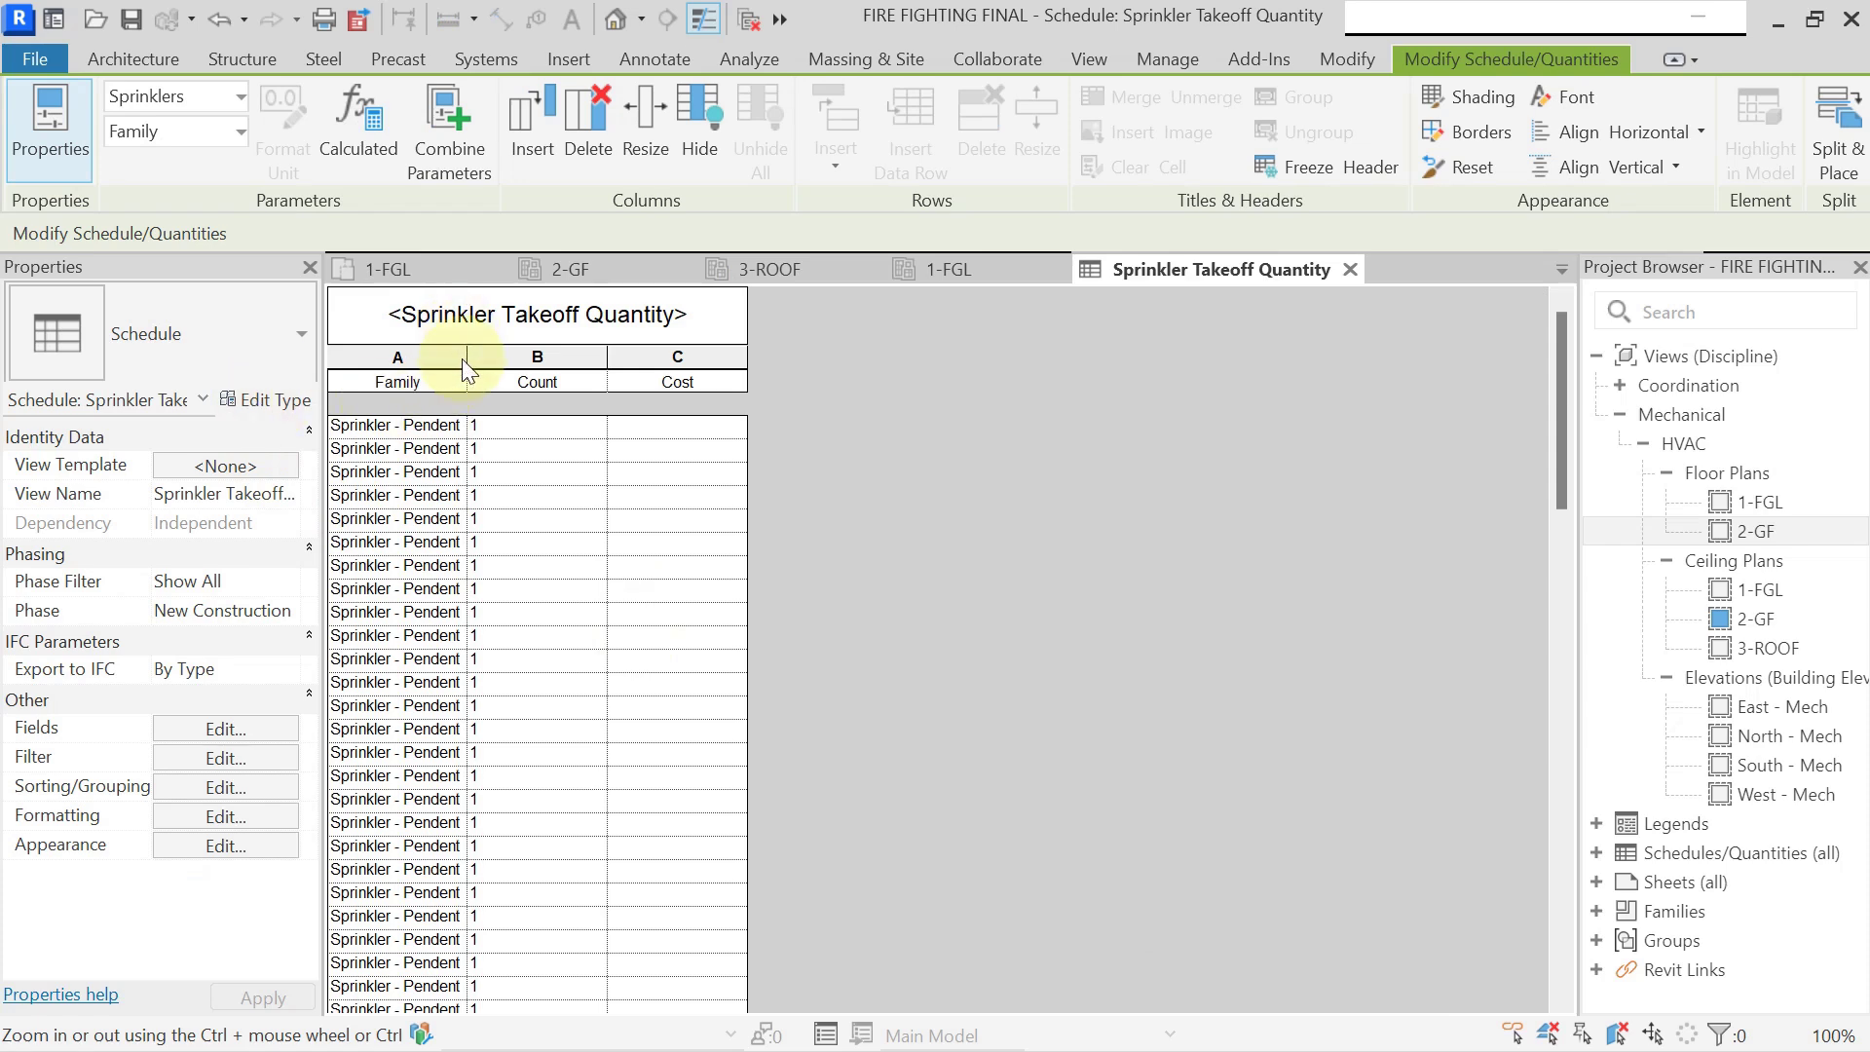
Widen the Family column to fit the full sprinkler family names and review the schedule rows.
left_click_drag(470, 353, 570, 362)
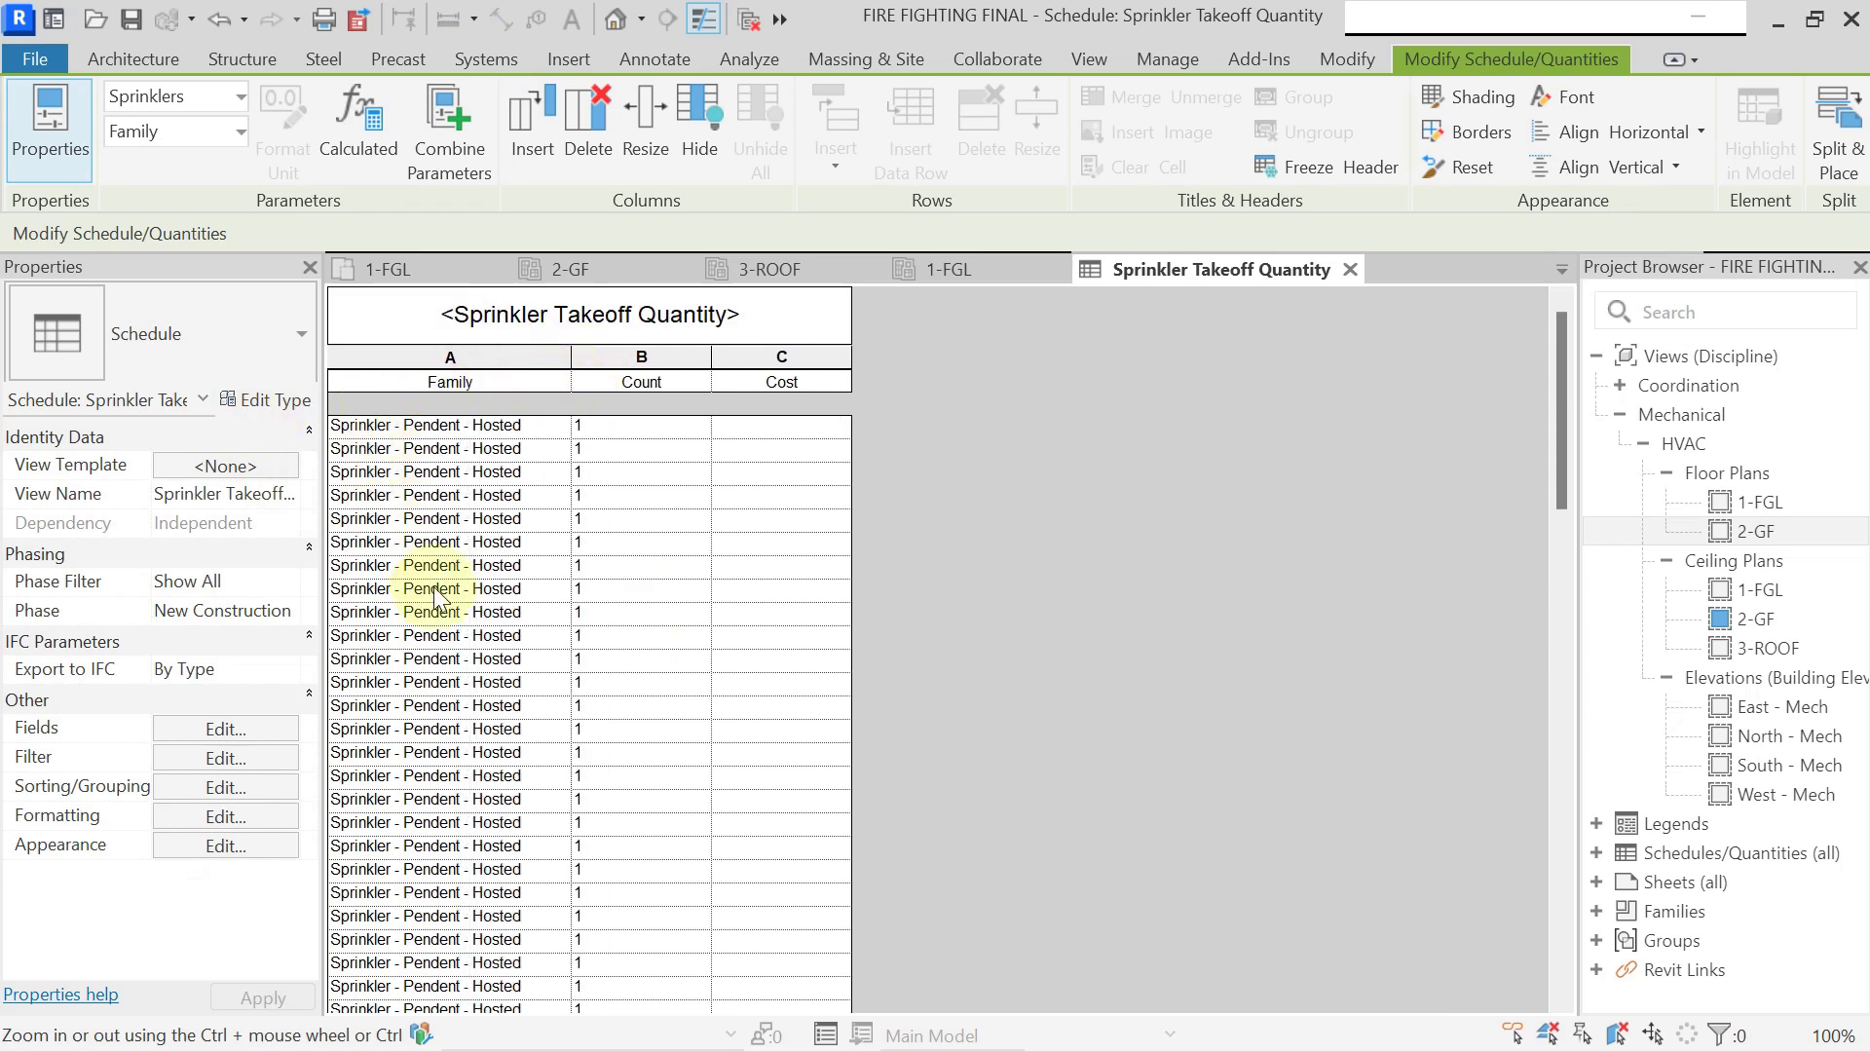
scroll(679, 486, "down", 15)
scroll(582, 574, "up", 5)
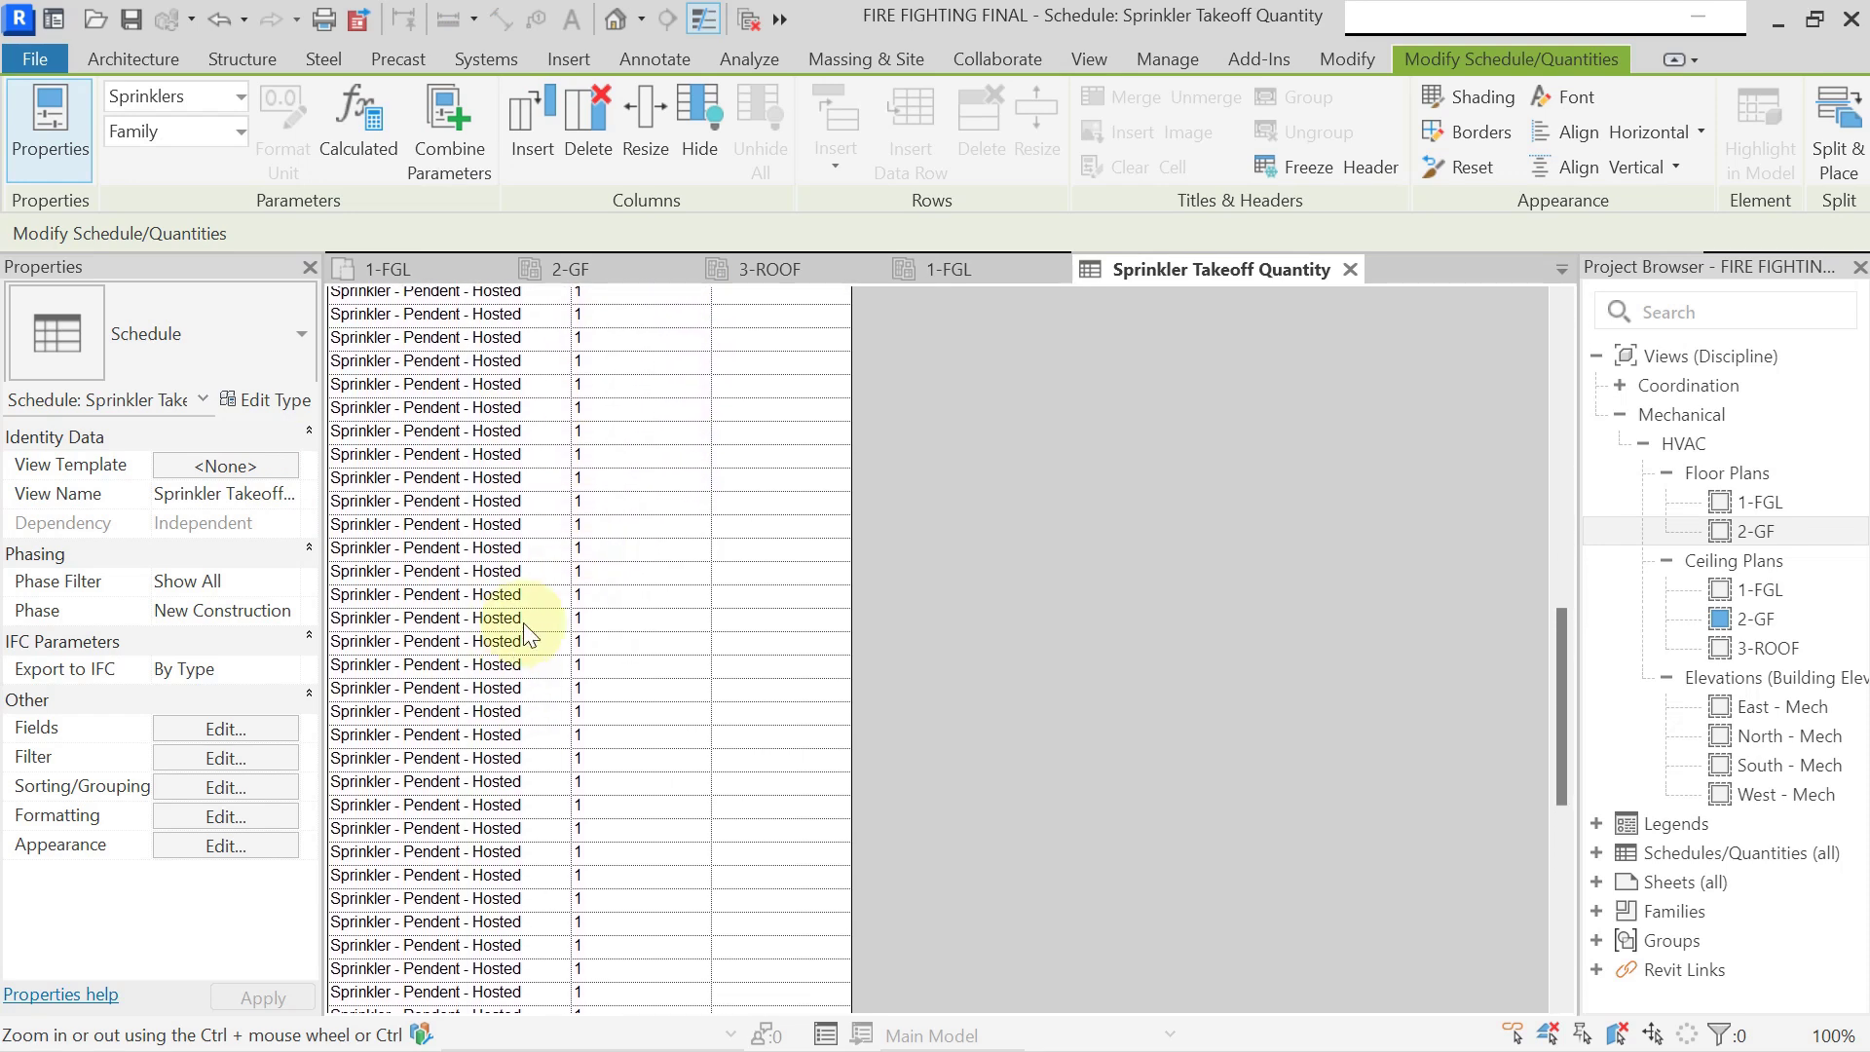
scroll(514, 653, "up", 20)
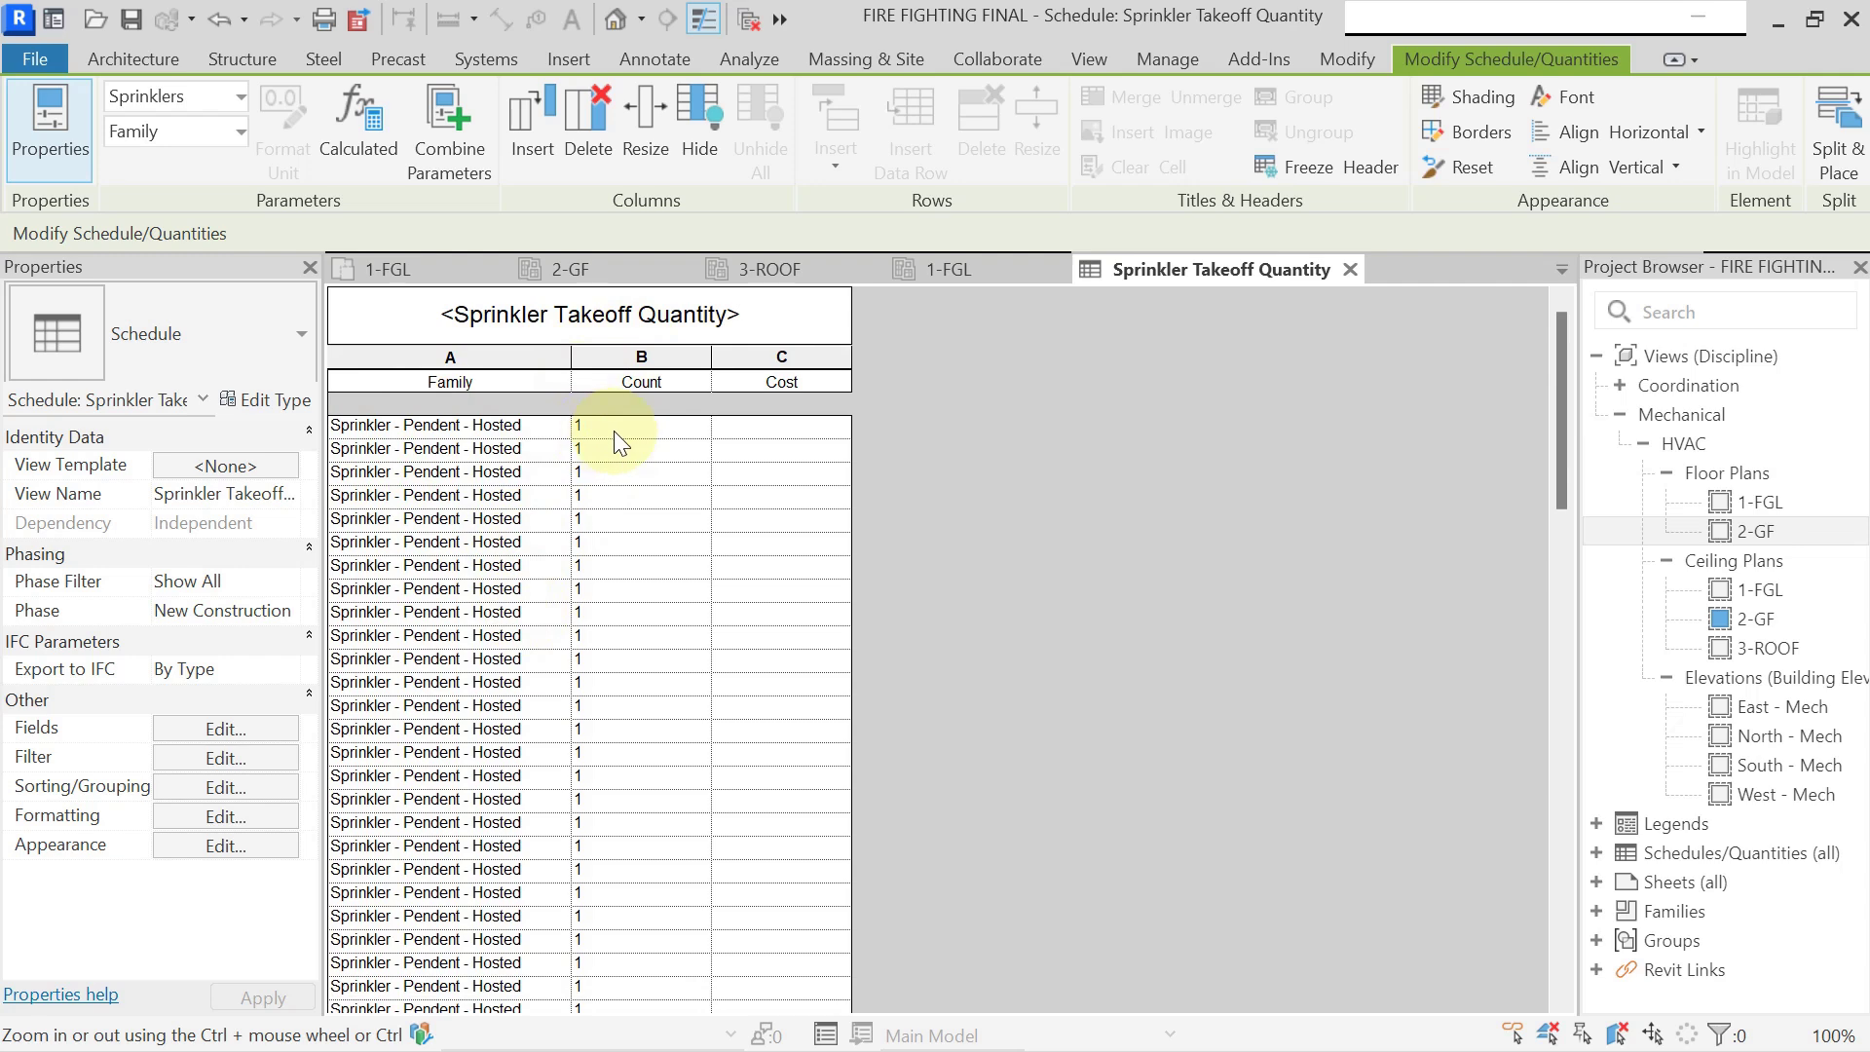
Sort the sprinkler schedule by Family in ascending order, with a header, a totals-only footer and a blank line.
left_click(228, 788)
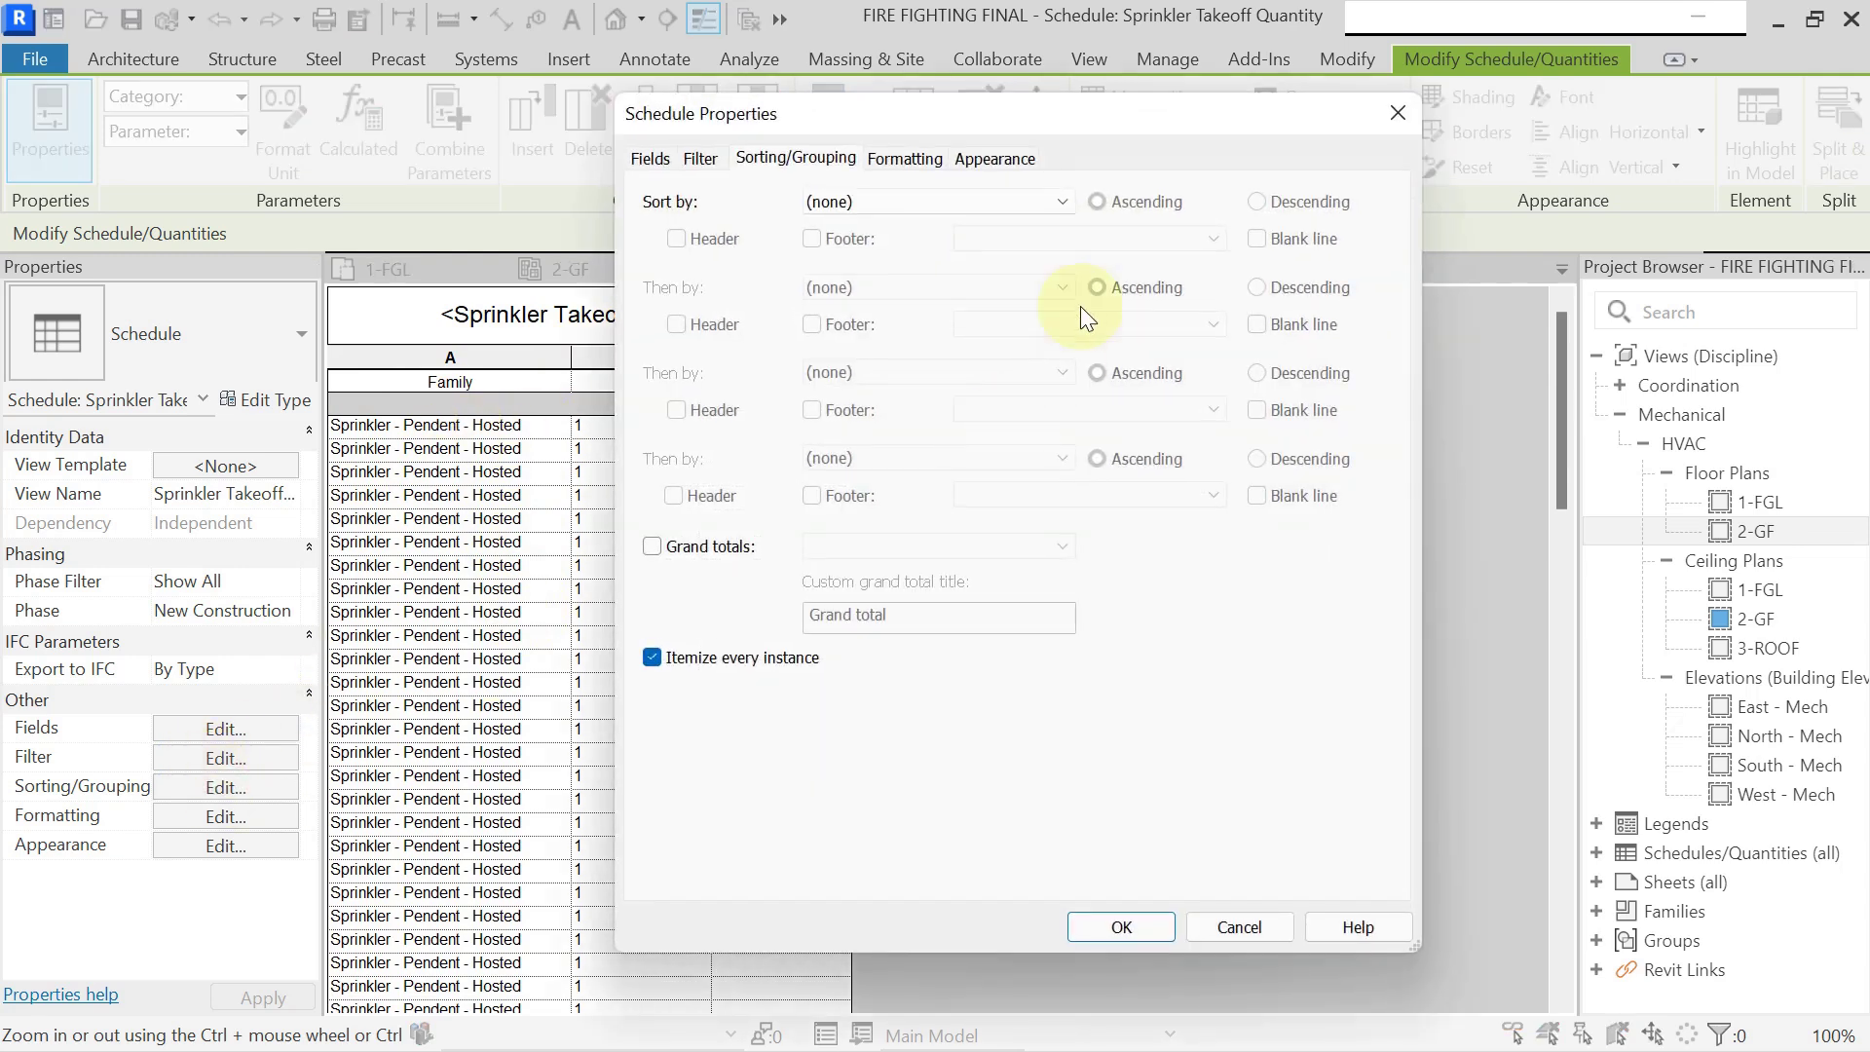
left_click(920, 200)
left_click(884, 246)
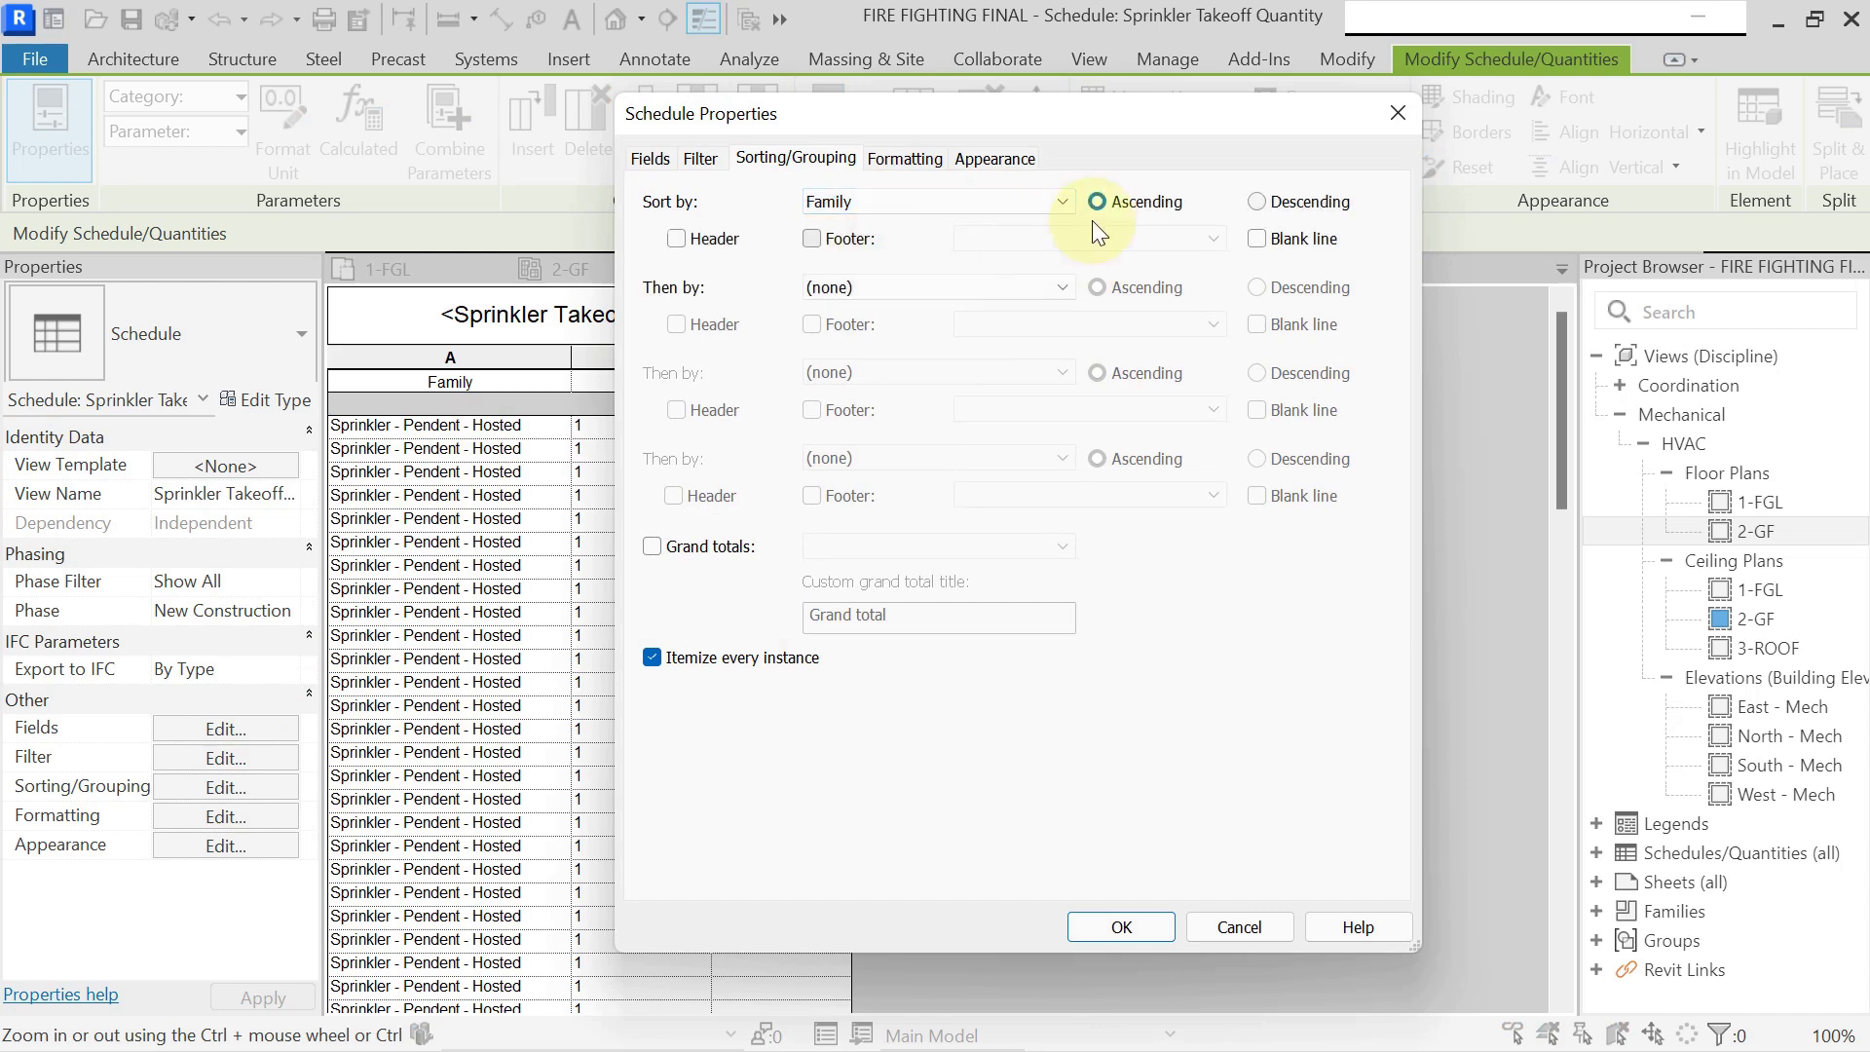
left_click(675, 239)
left_click(812, 238)
left_click(1013, 238)
left_click(1013, 318)
left_click(1256, 238)
left_click(1122, 930)
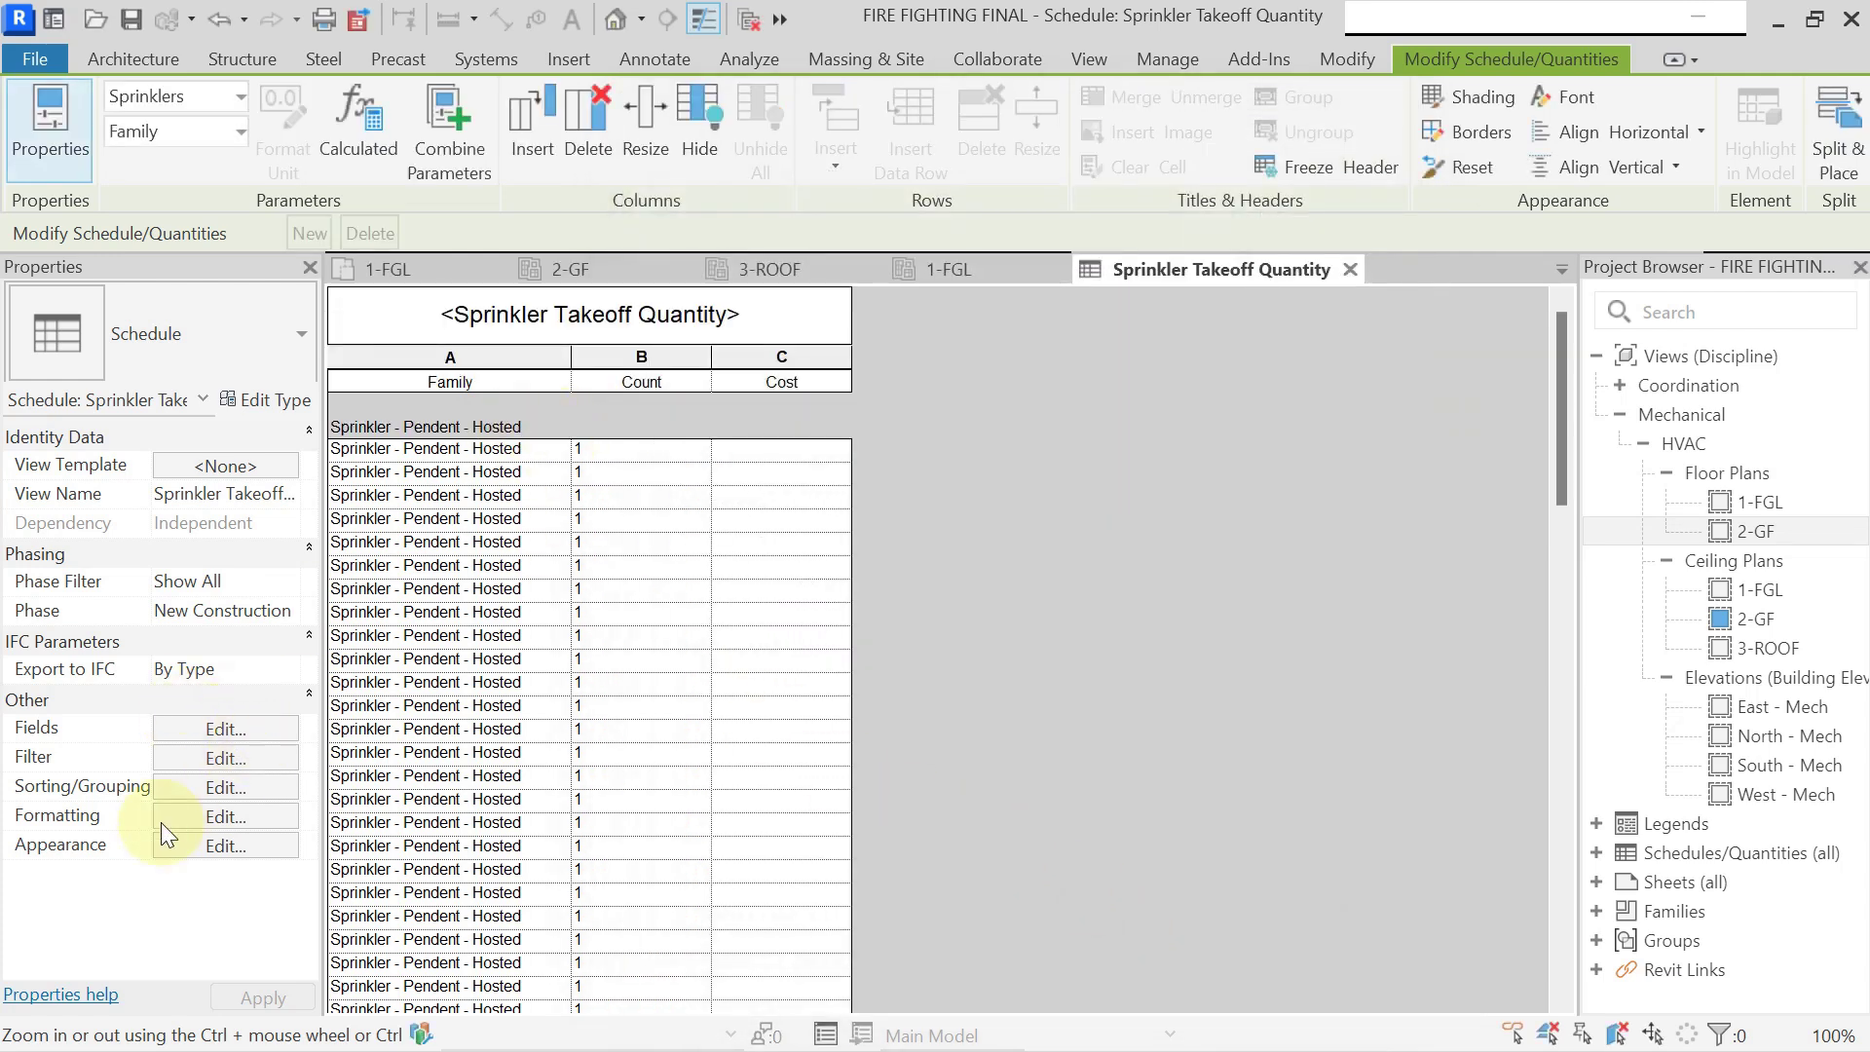
Set both the Count and Cost fields of the sprinkler schedule to Calculate totals.
left_click(230, 818)
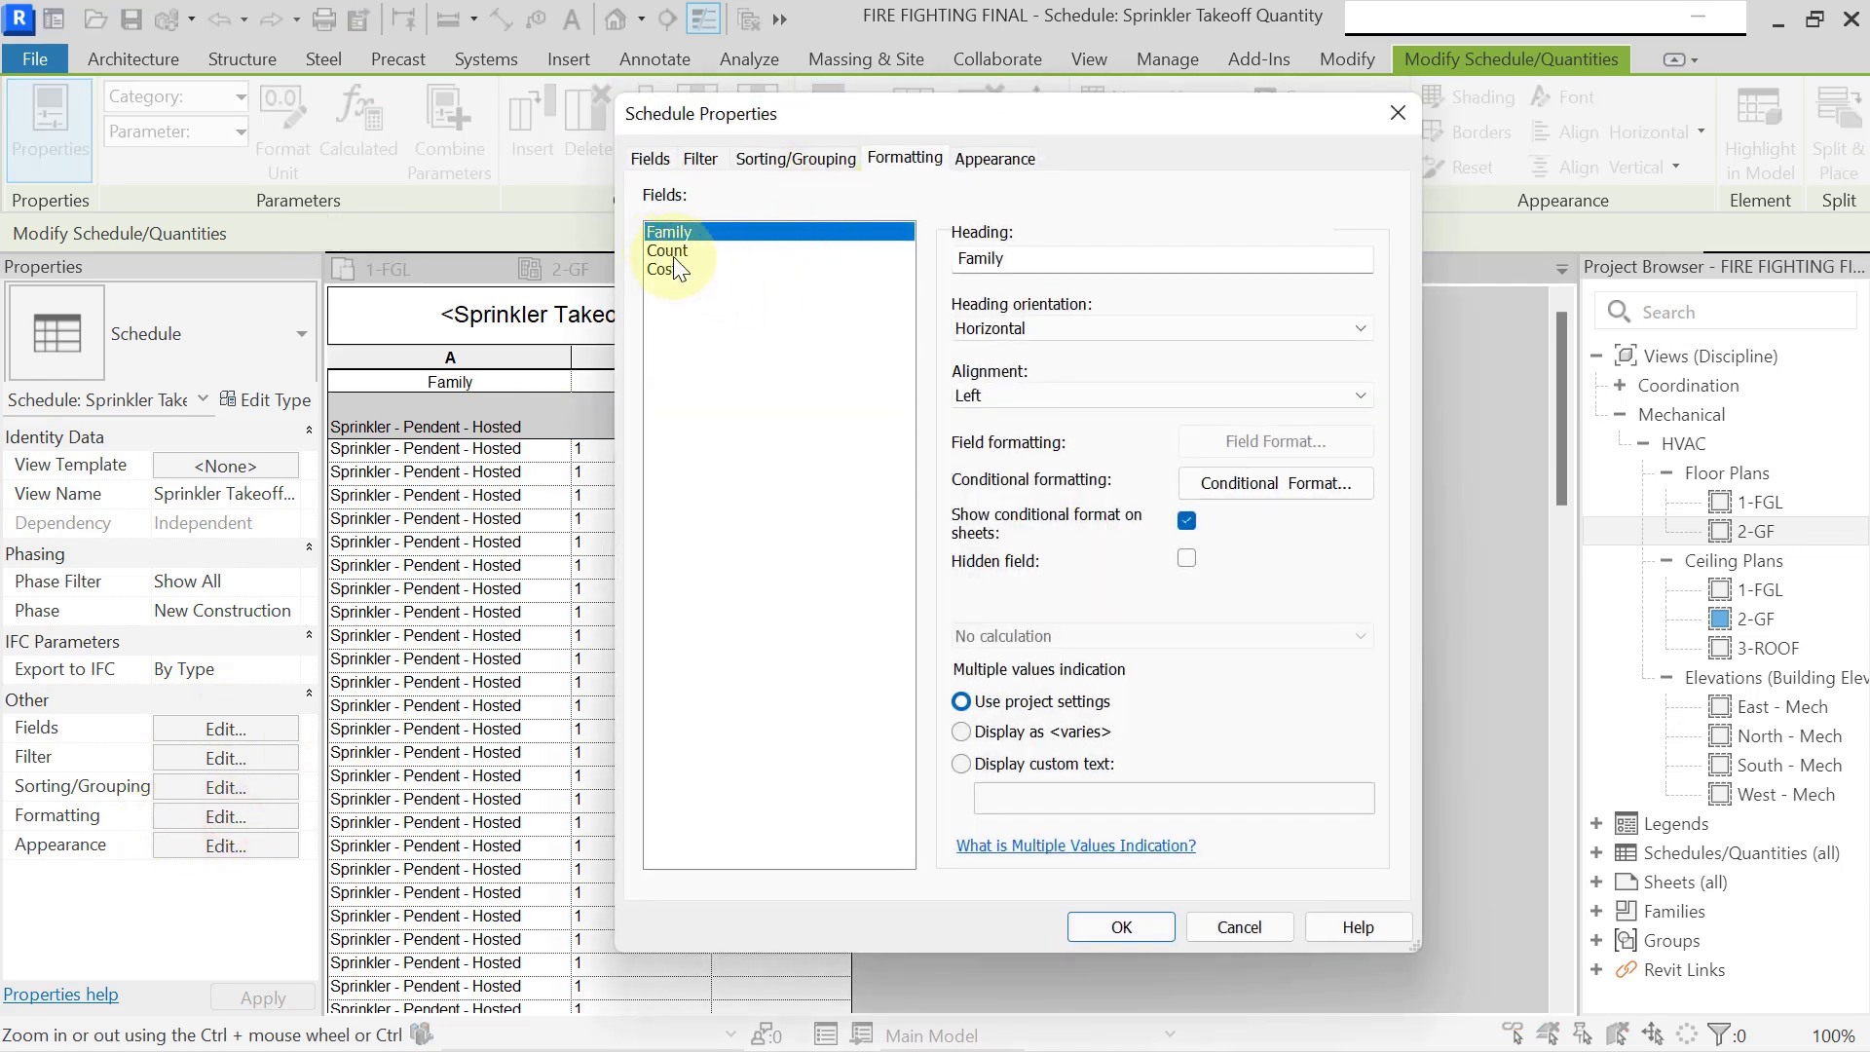
left_click(667, 250)
left_click(665, 268, "shift")
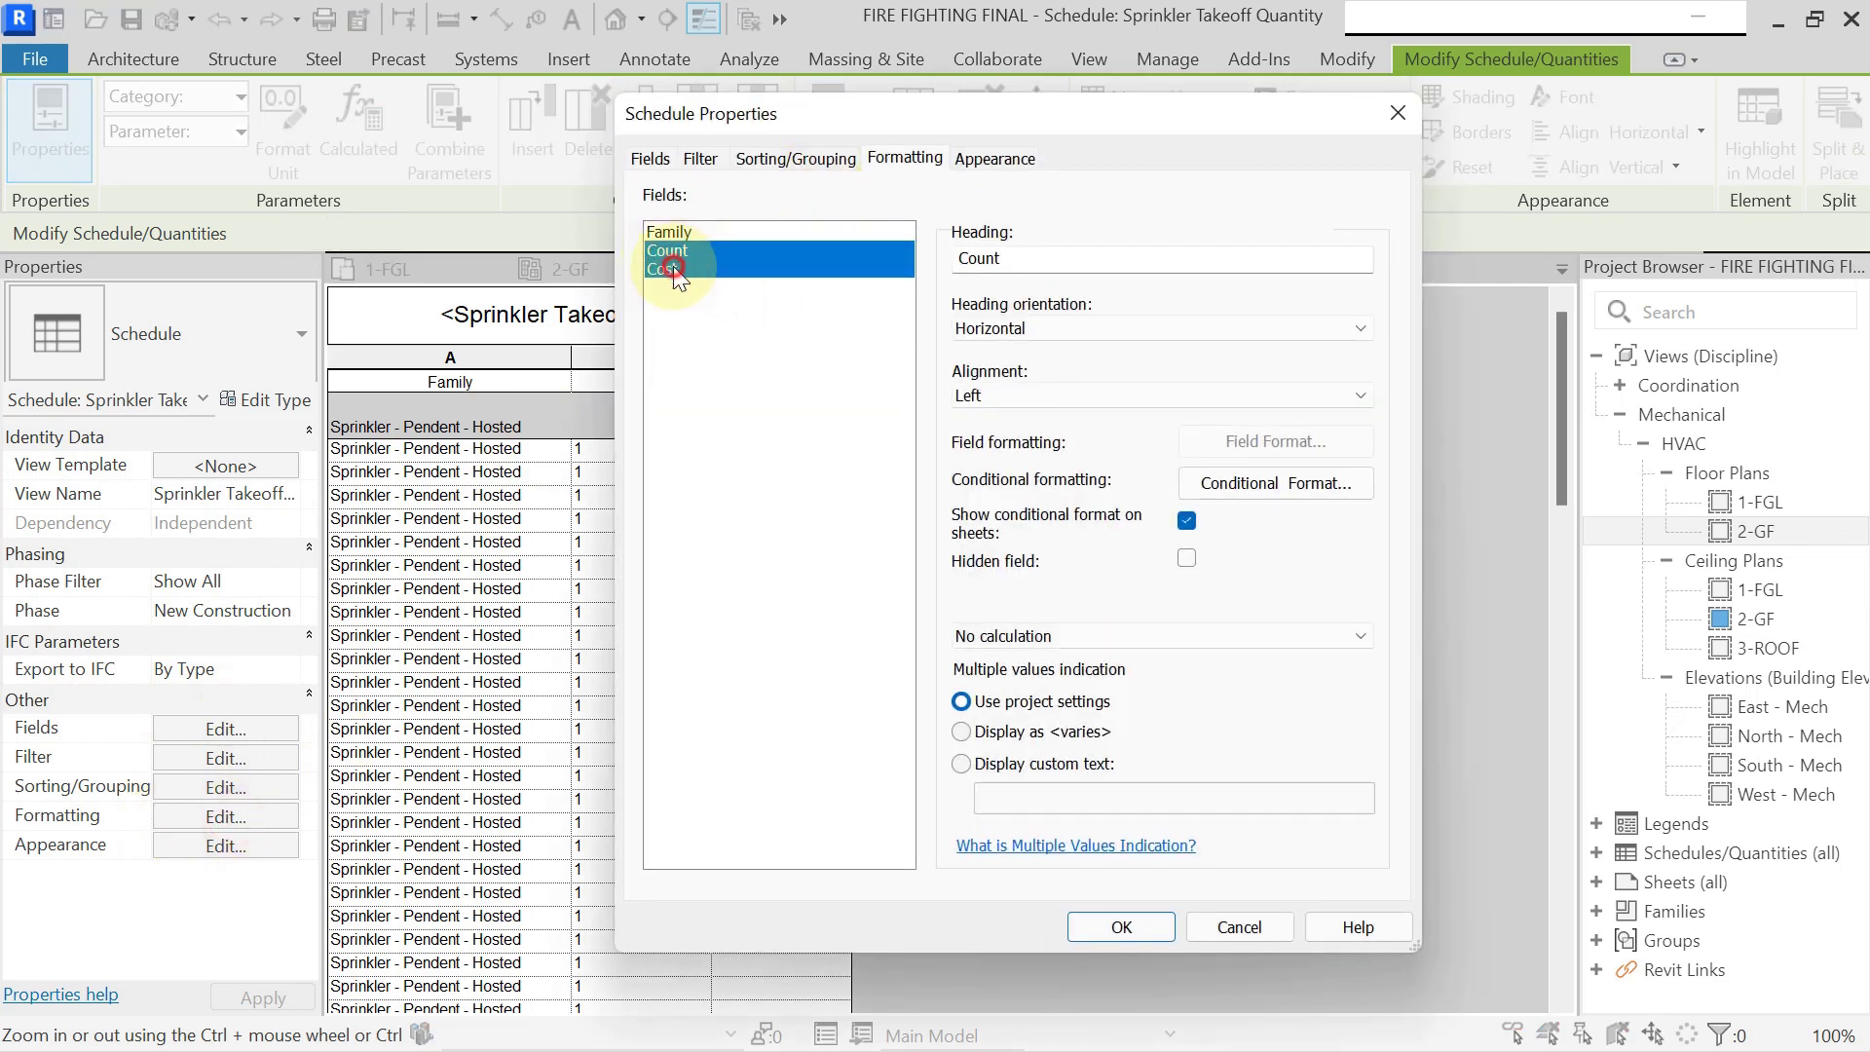
left_click(1165, 639)
left_click(1012, 680)
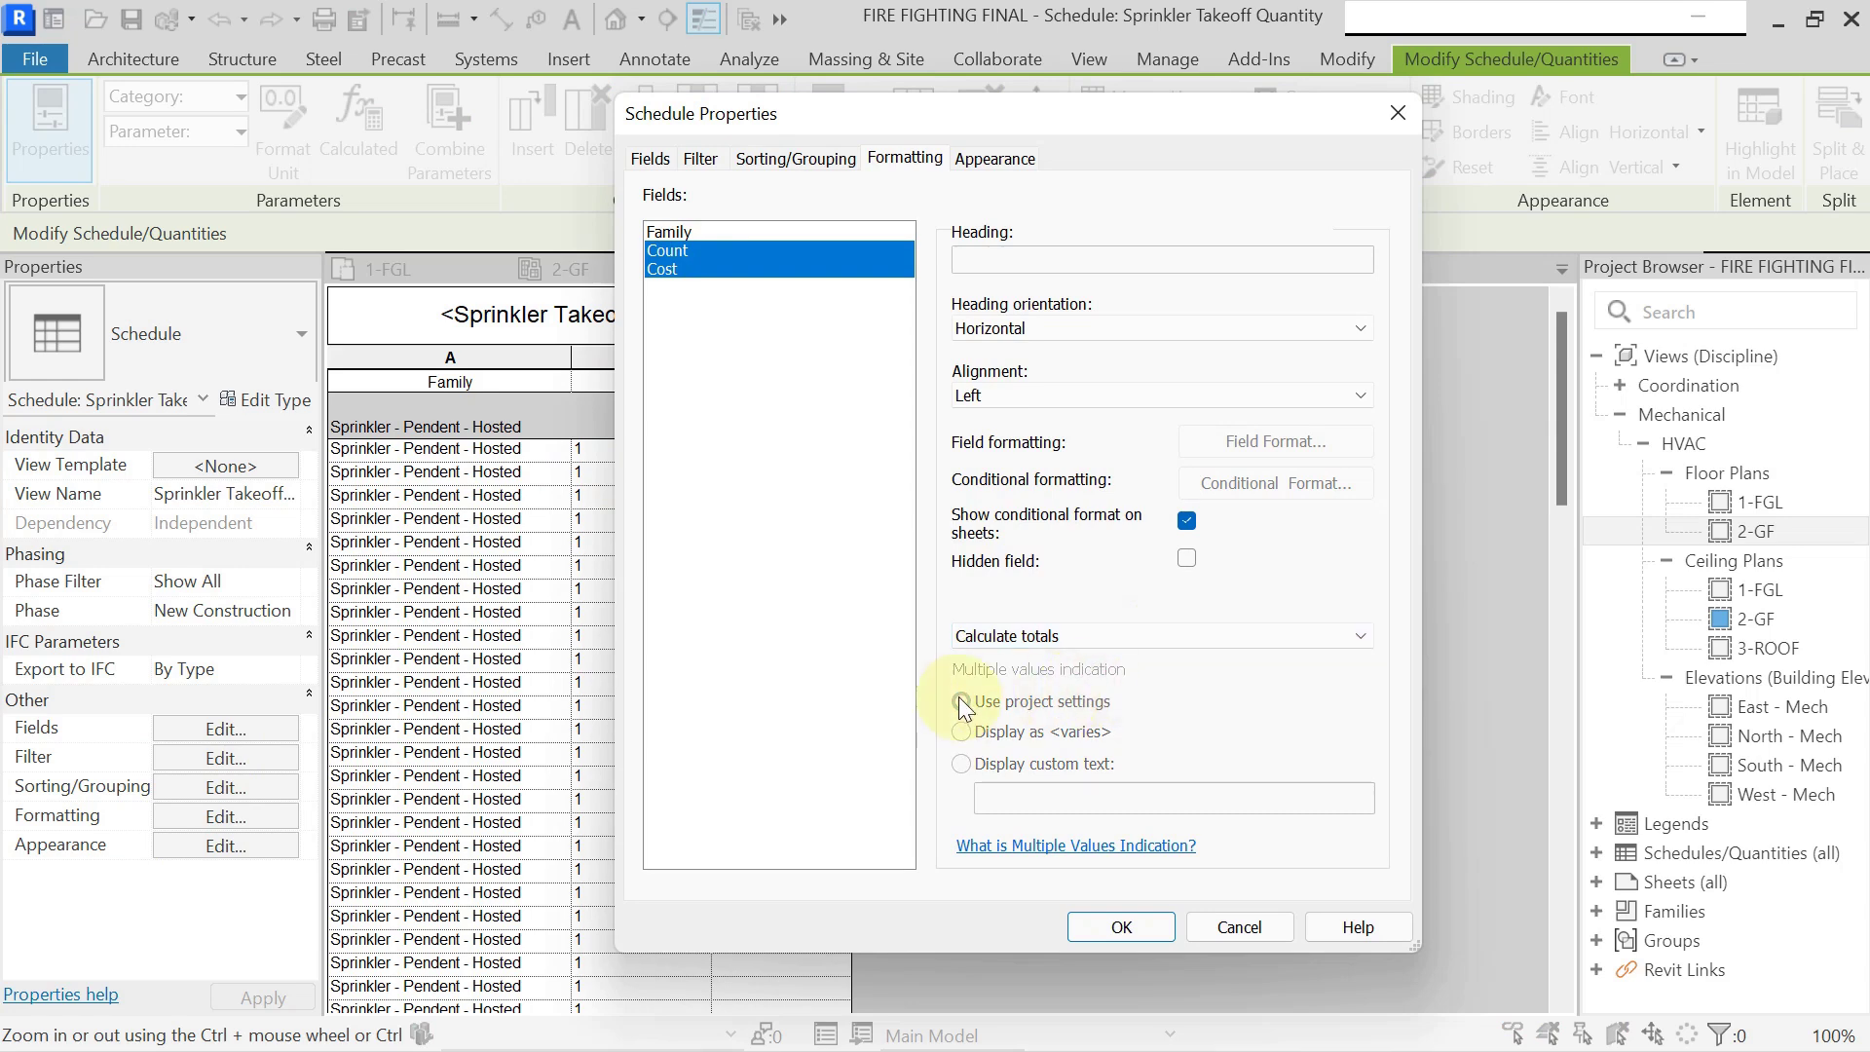
left_click(1122, 926)
Check the Count and Cost totals at the end of the sprinkler schedule, and close it to return to the 2-GF floor plan.
scroll(752, 627, "down", 10)
scroll(752, 627, "down", 5)
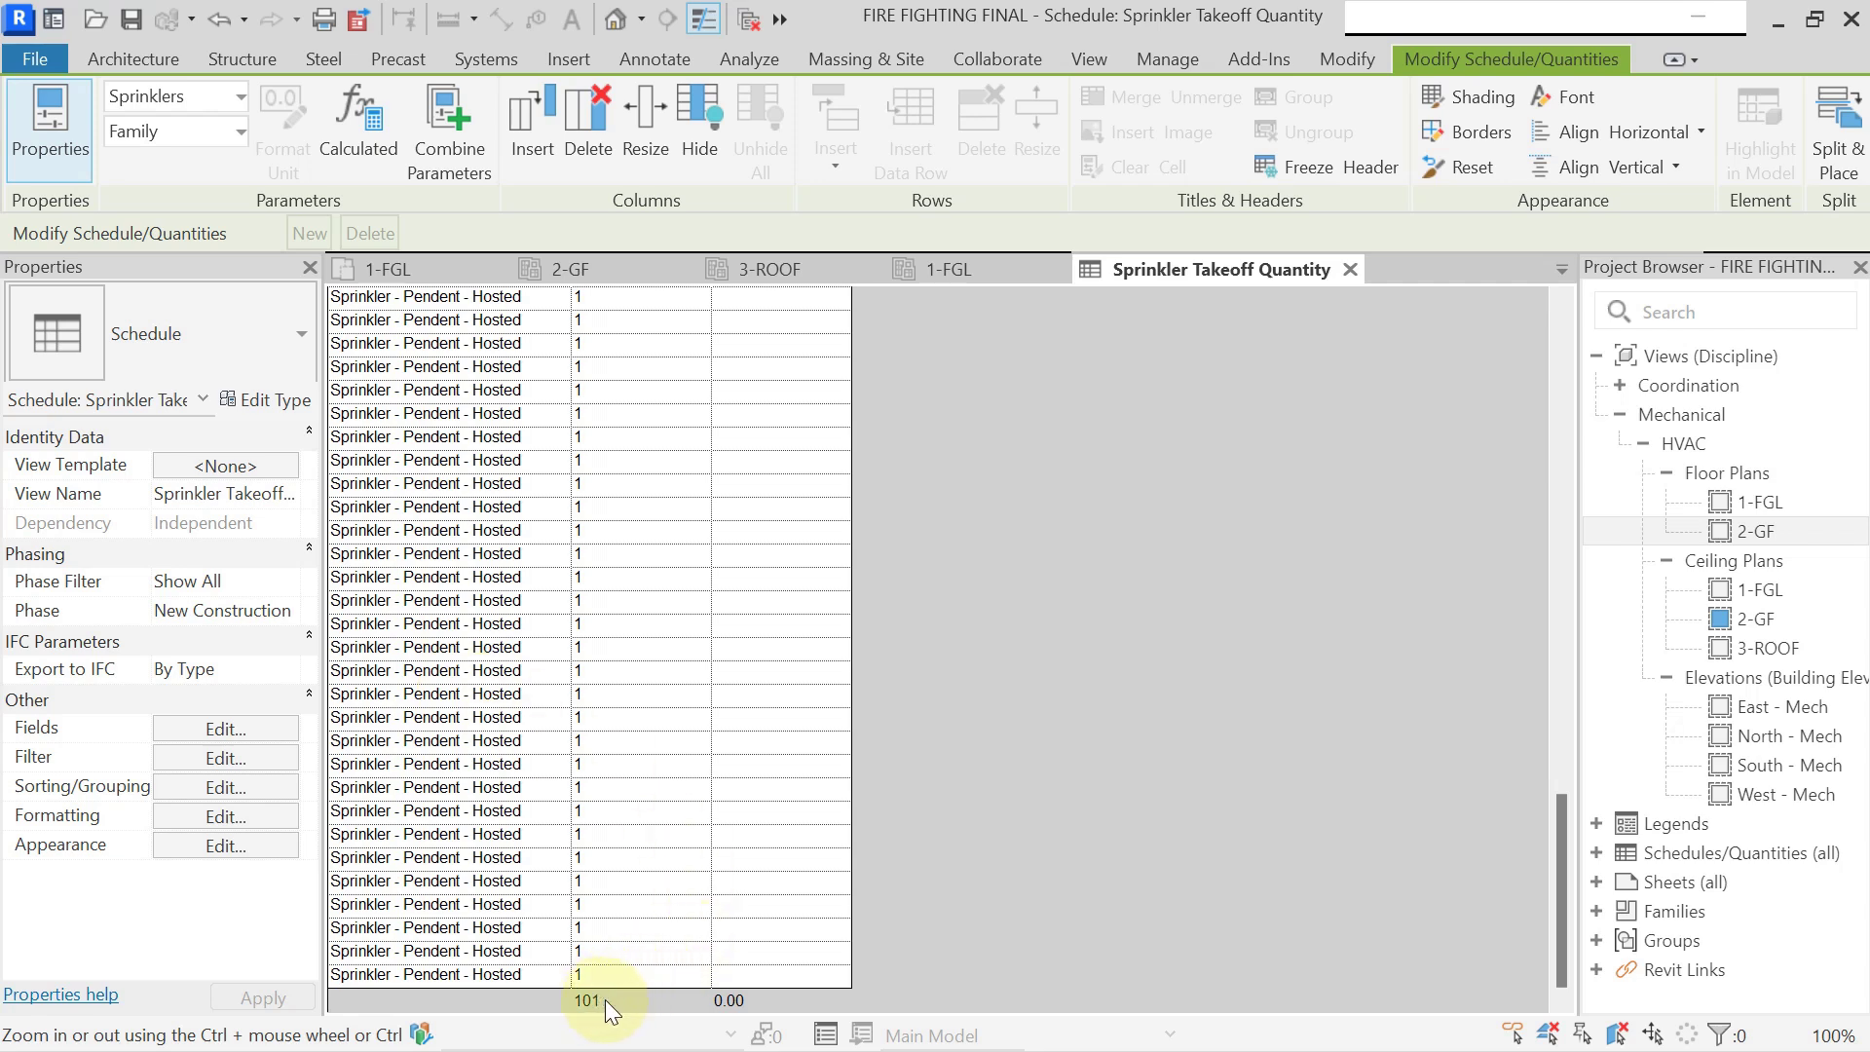
left_click(1349, 270)
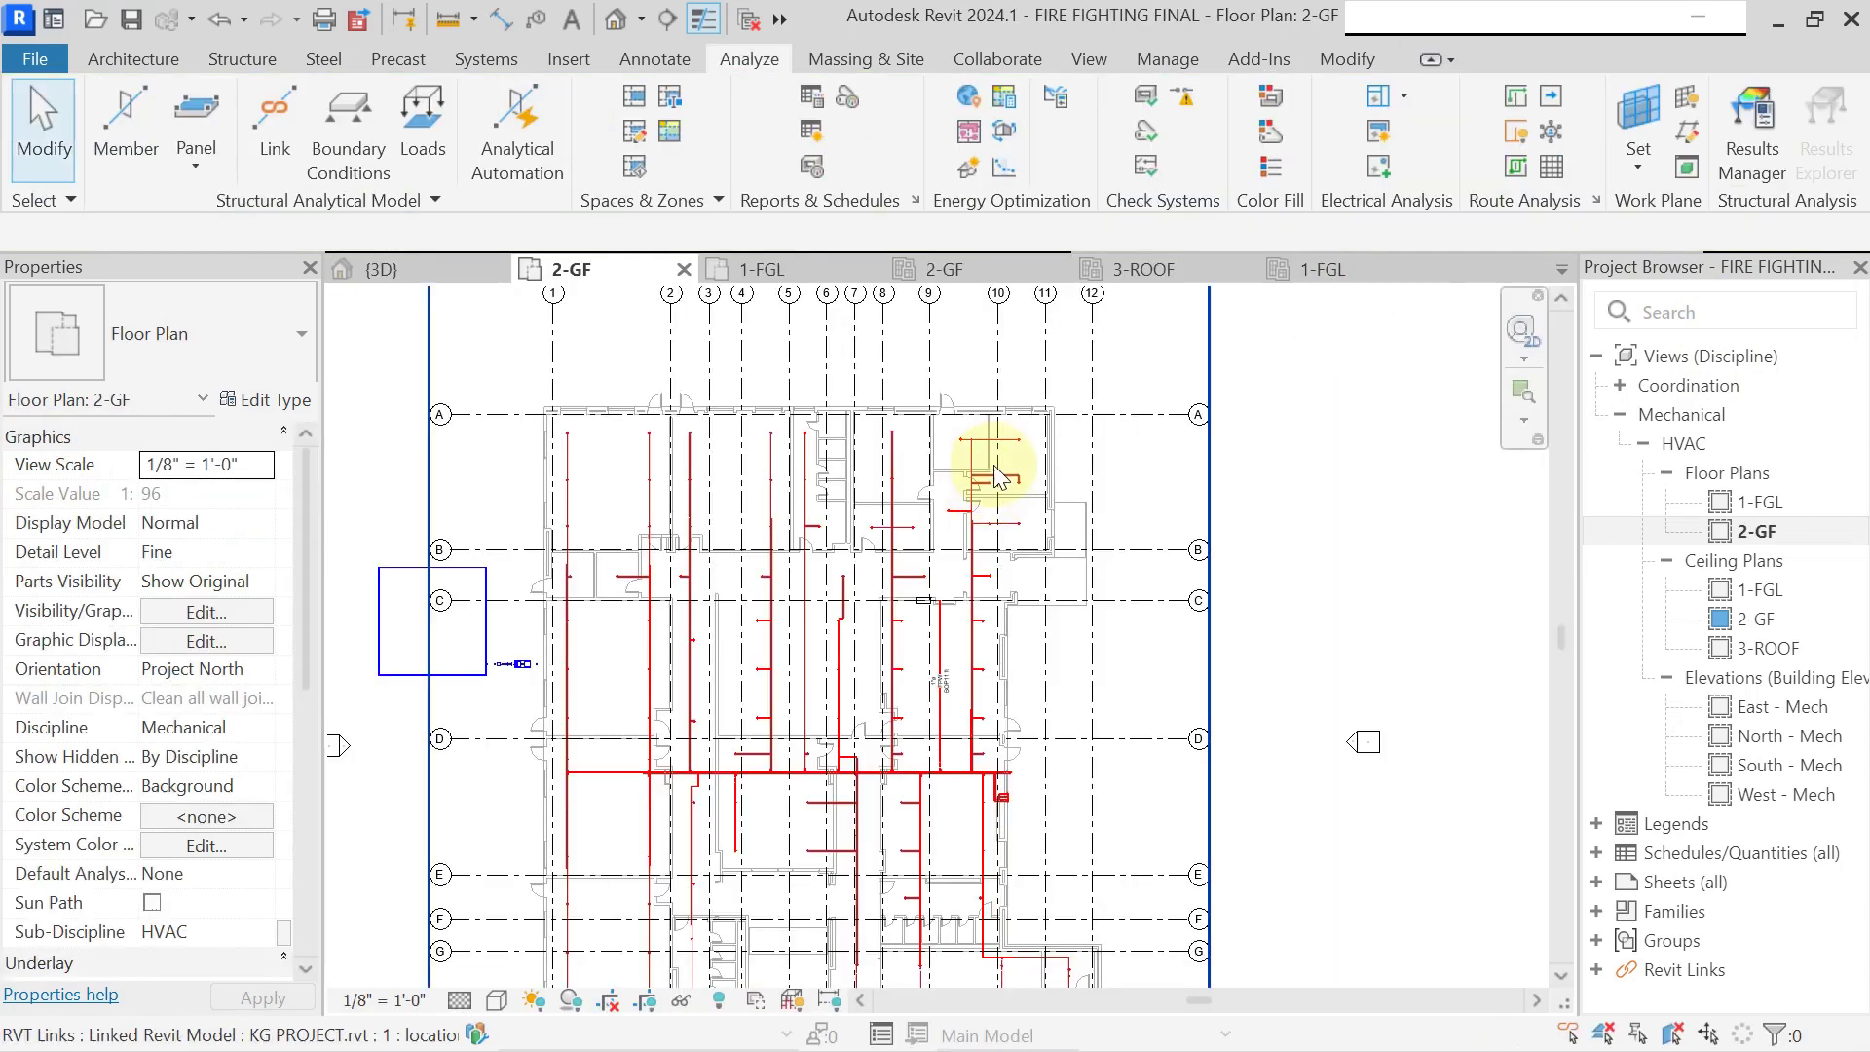
middle_click_drag(1234, 503, 1178, 524)
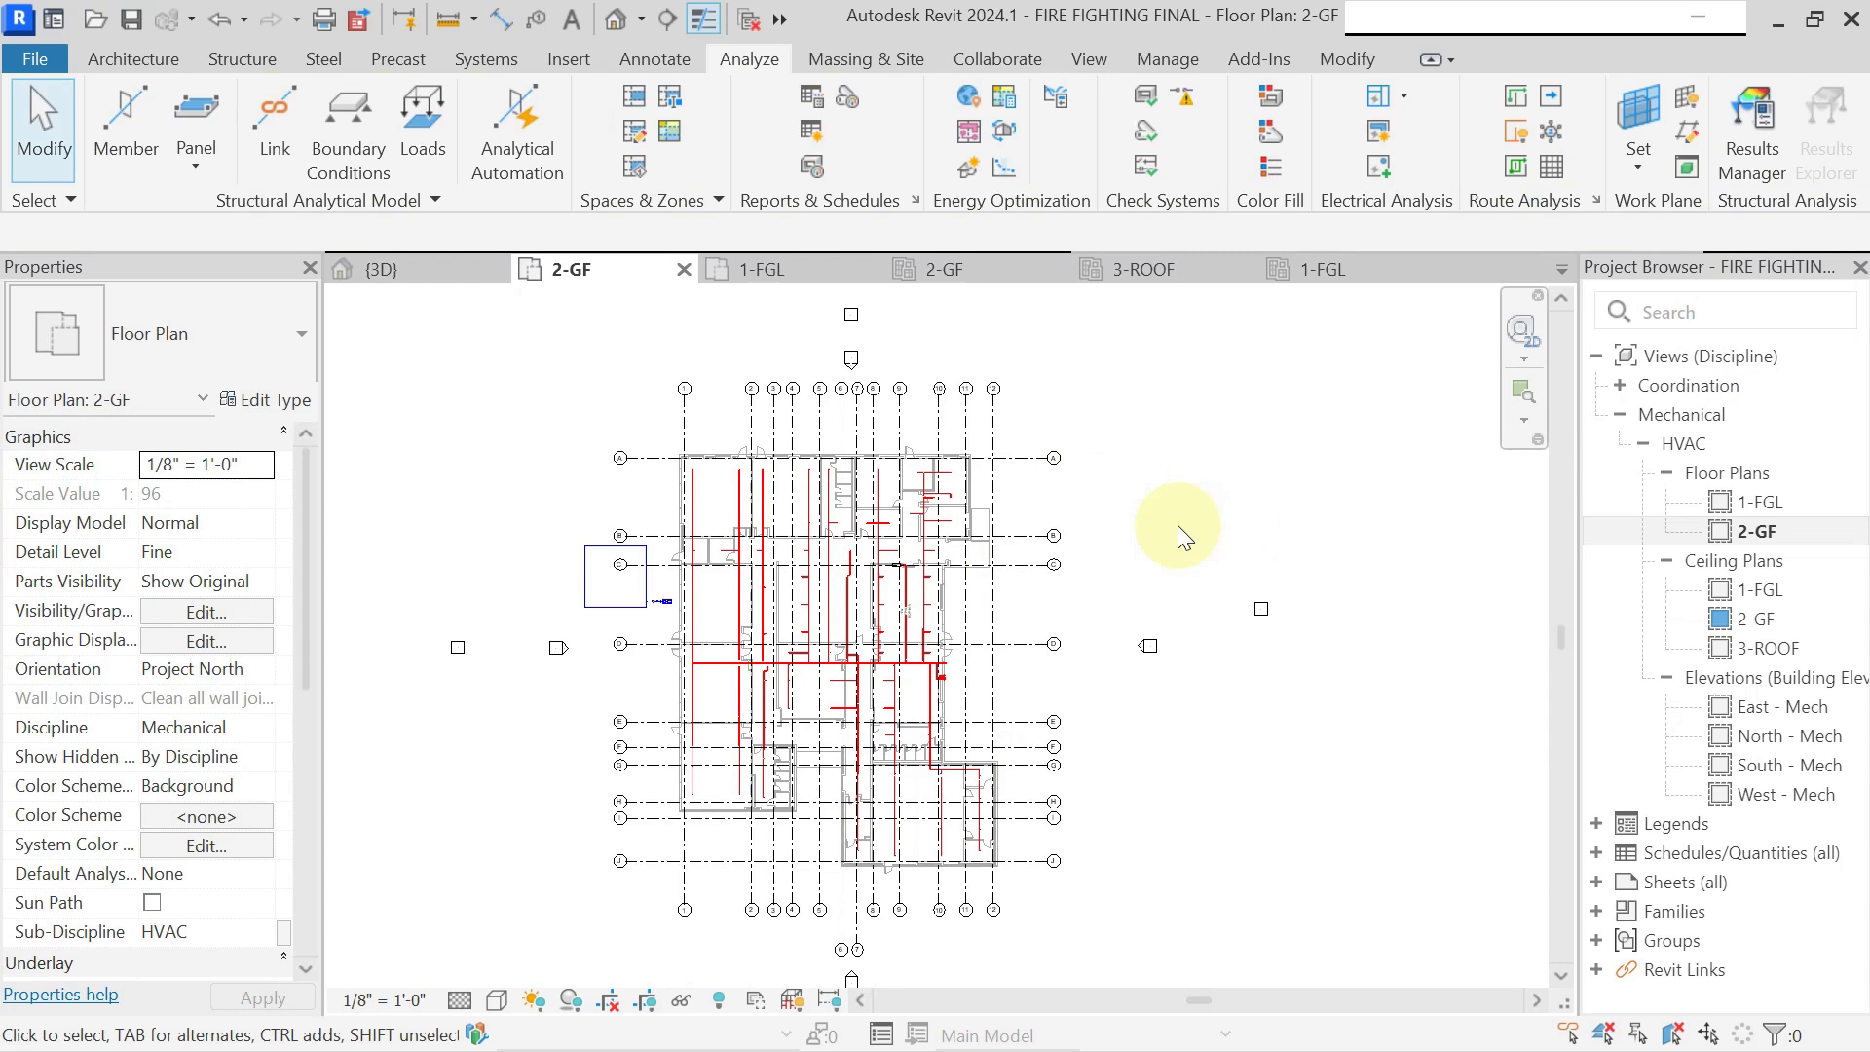